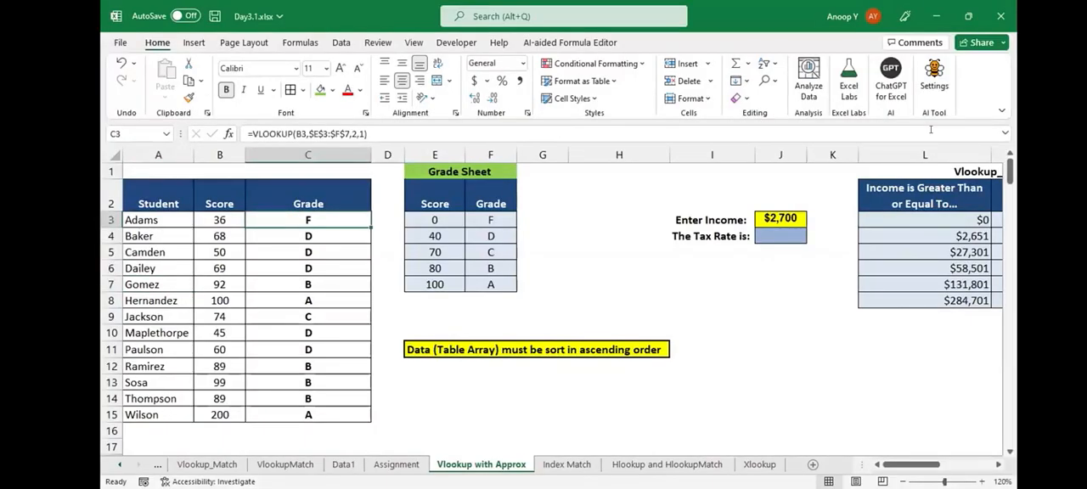
- Show C3's formula =VLOOKUP(B3,$E$3:$F$7,2,1) as text in cell E9, and return to C3
key(F2)
key(Escape)
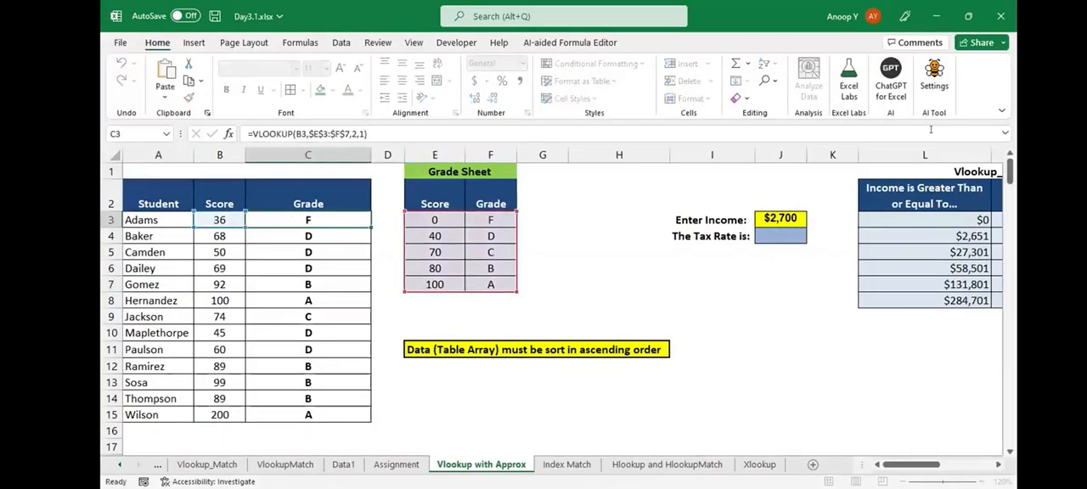
key(Right)
key(Right)
key(Down)
key(Down)
key(Down)
key(Down)
key(Down)
key(Down)
text(')
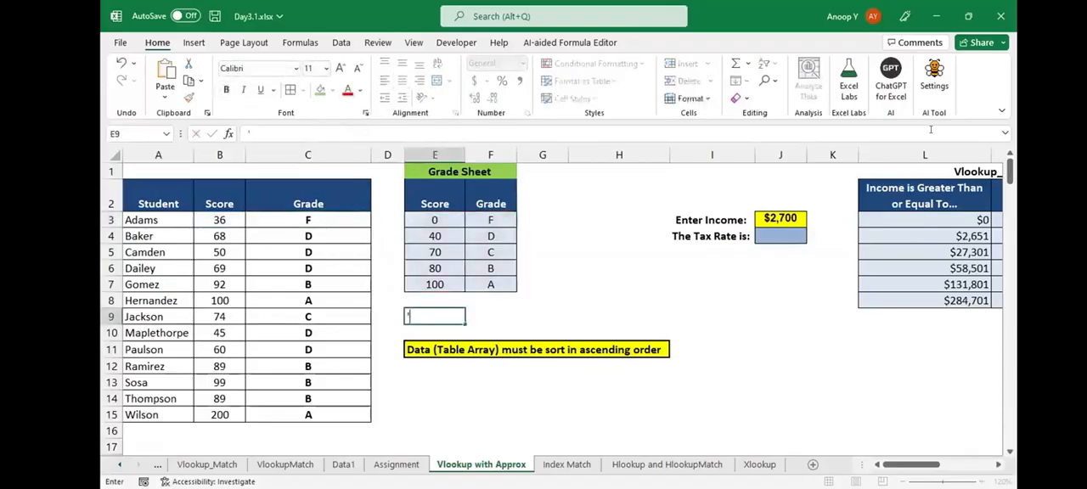
text(=VLOOKUP(B3,$E$3:$F$7,2,1))
key(ctrl+Return)
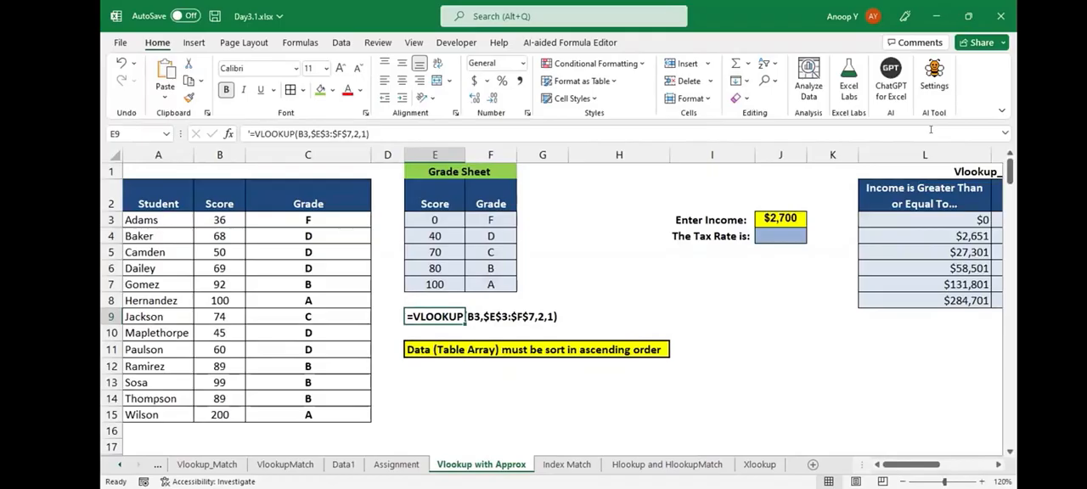
key(Left)
key(Left)
key(Up)
key(Up)
key(Up)
key(Up)
key(Up)
key(Up)
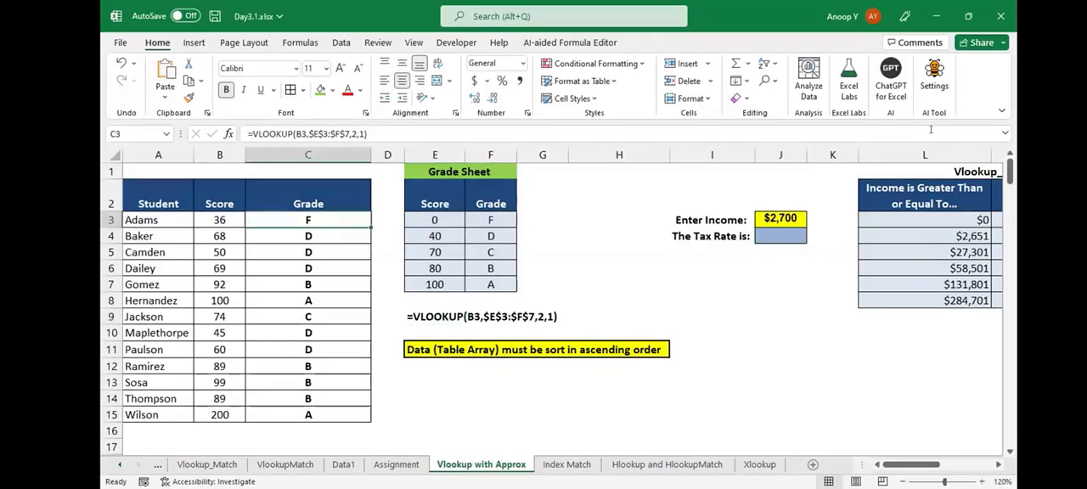
- Copy the VLOOKUP-MATCH formula from B2 of the Assignment sheet and show it as text in cell H3
key(ctrl+Page_Up)
key(F2)
key(shift+Home)
key(ctrl+c)
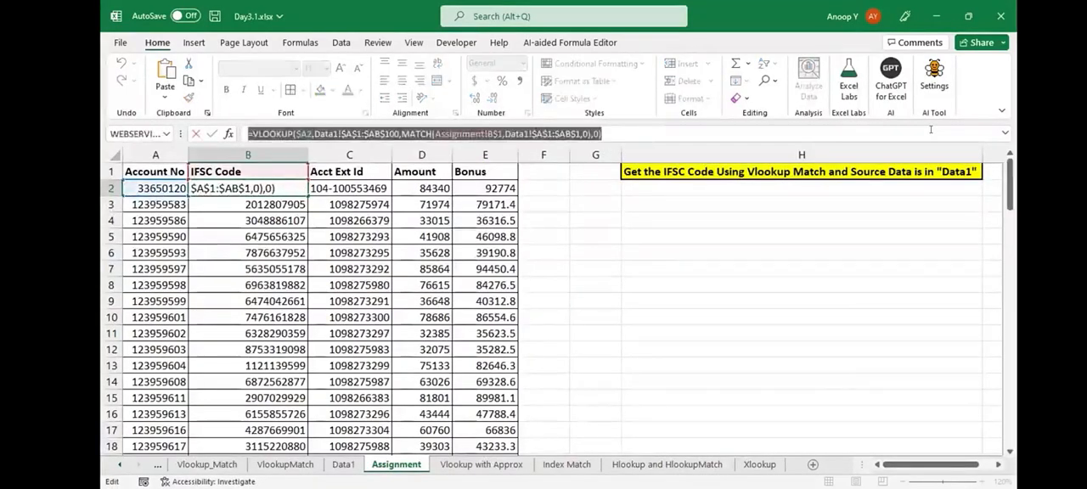
key(Escape)
key(ctrl+Page_Up)
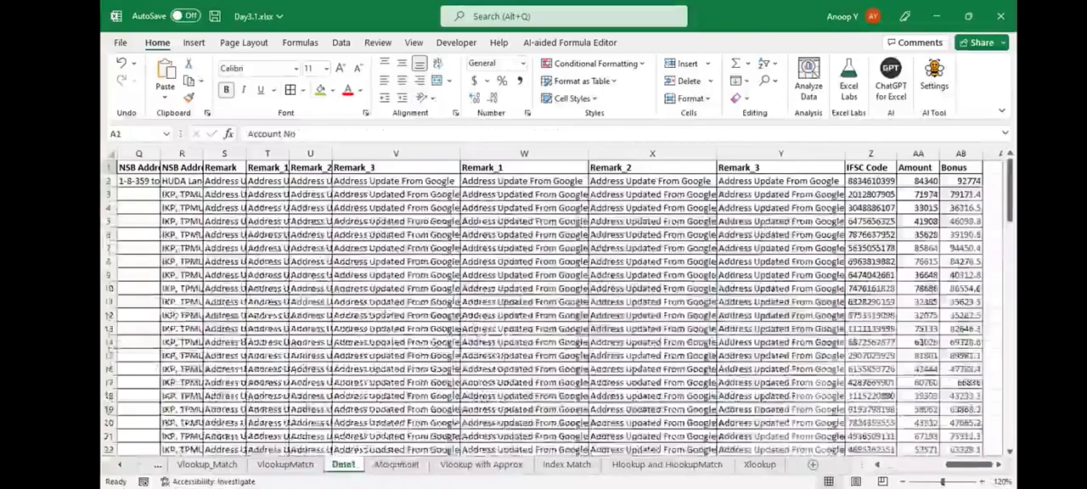
key(ctrl+Page_Down)
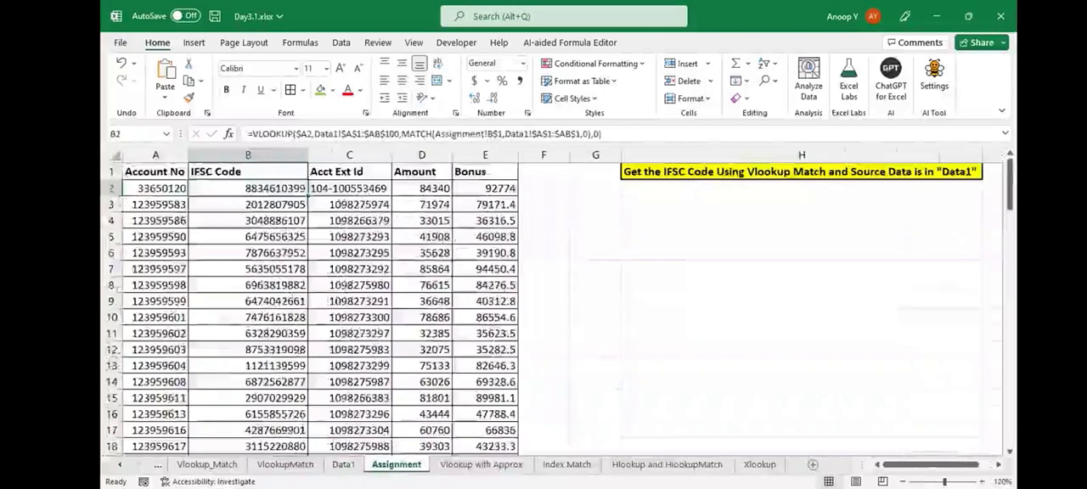
key(Up)
key(ctrl+shift+Right)
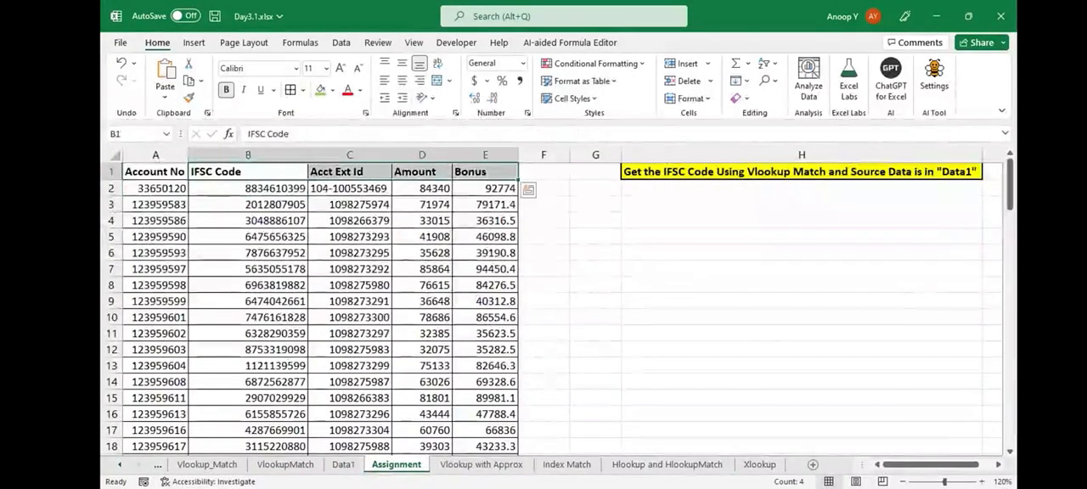
click(801, 204)
text(')
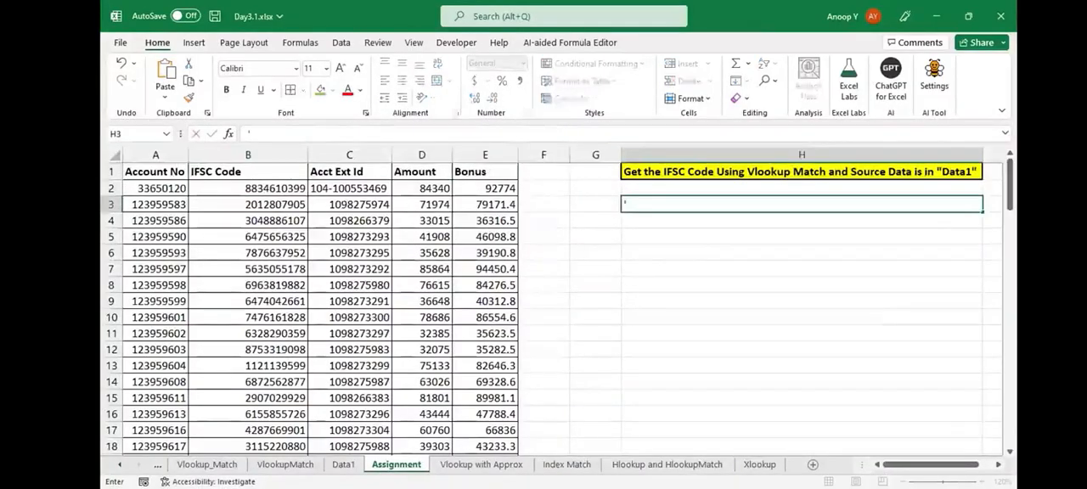
key(ctrl+v)
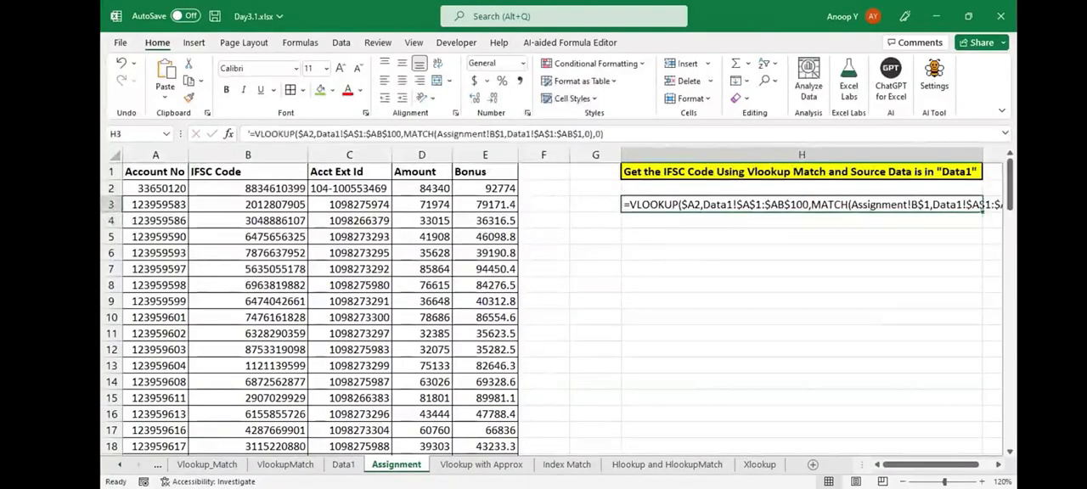
- Make the formula text in H3 bold and wrapped, and save the workbook
key(ctrl+b)
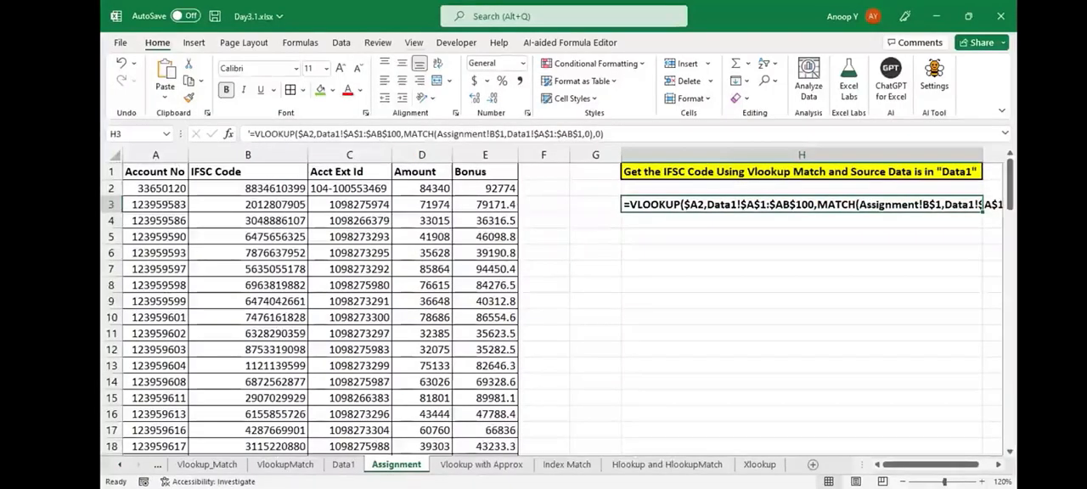
click(437, 64)
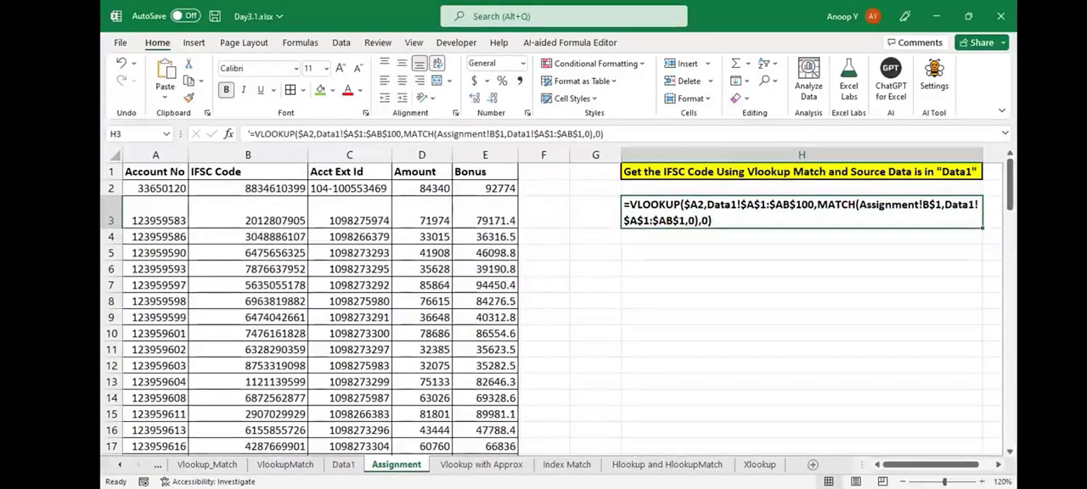
click(248, 189)
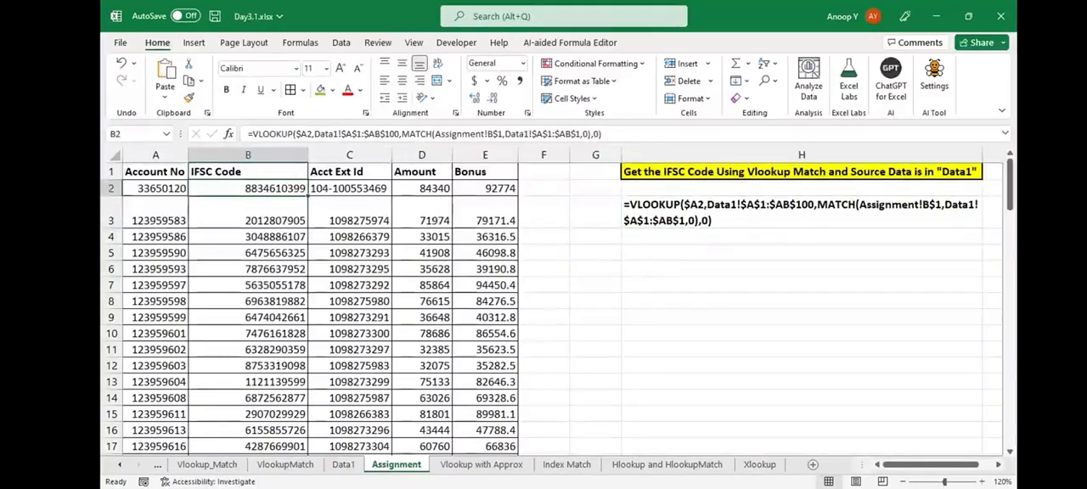
key(ctrl+s)
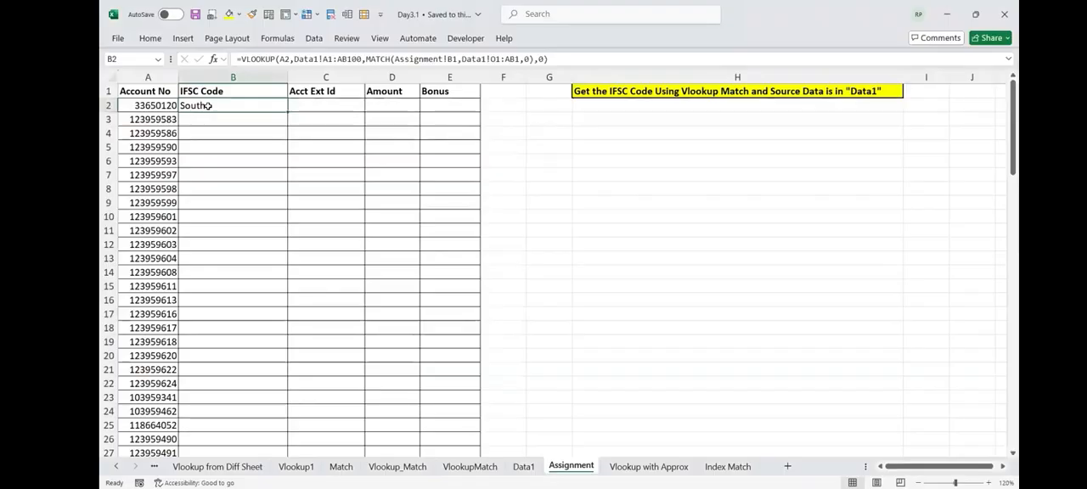
- Examine the VLOOKUP-MATCH formula in B2 of the Assignment sheet, especially its lookup array Data1!O1:AB1
key(Up)
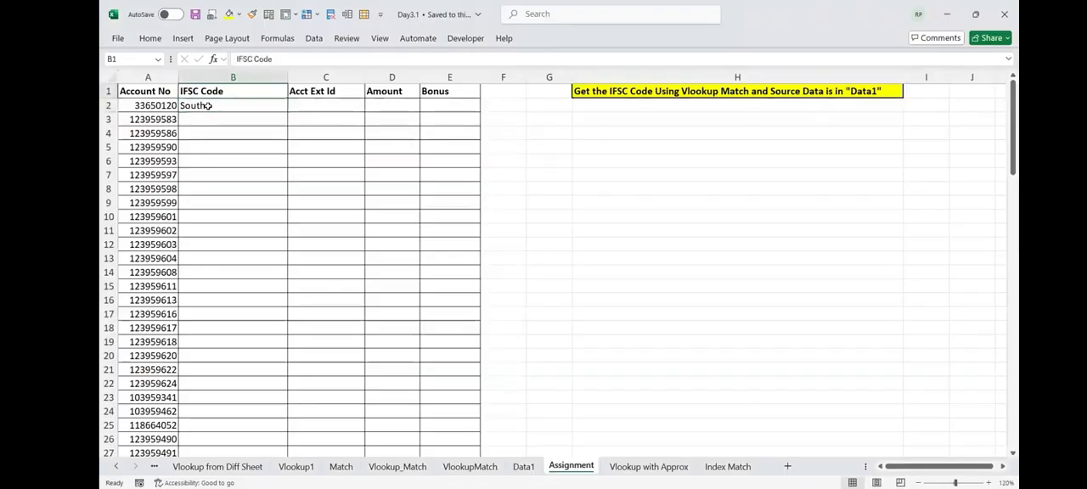
key(Left)
key(Down)
key(Right)
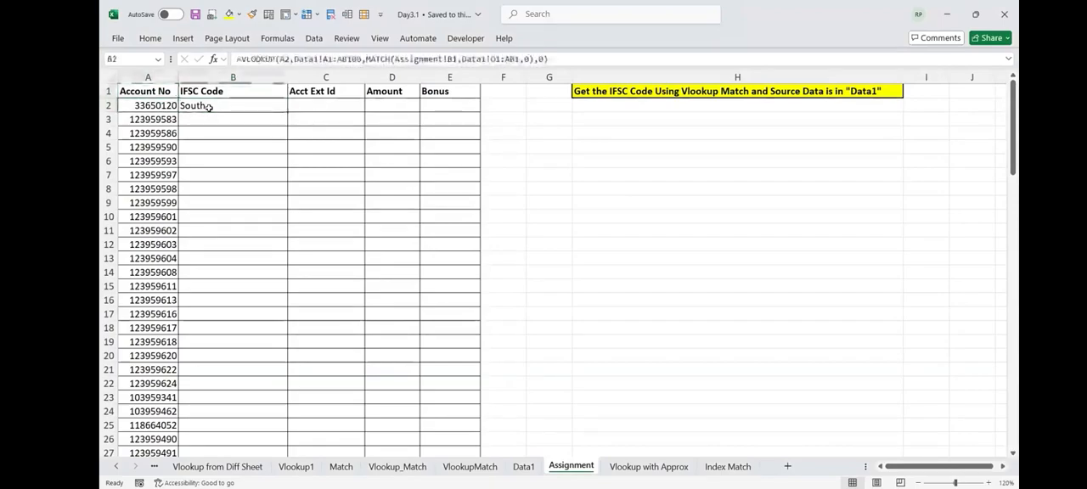
key(F2)
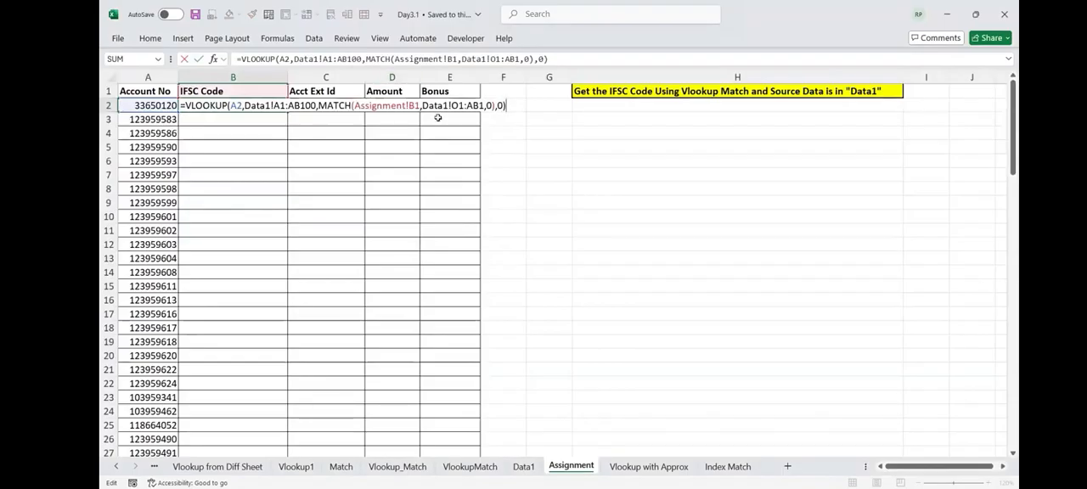
click(454, 105)
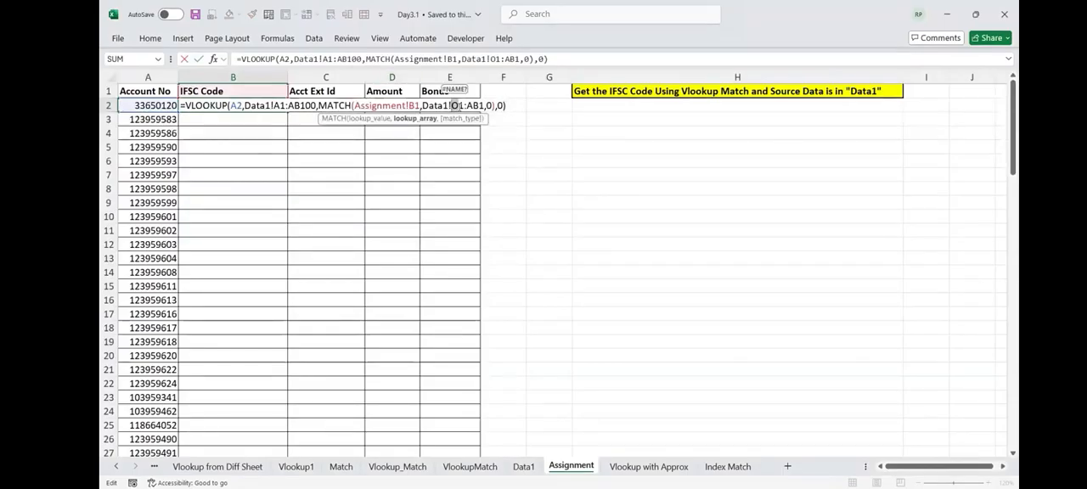
key(Return)
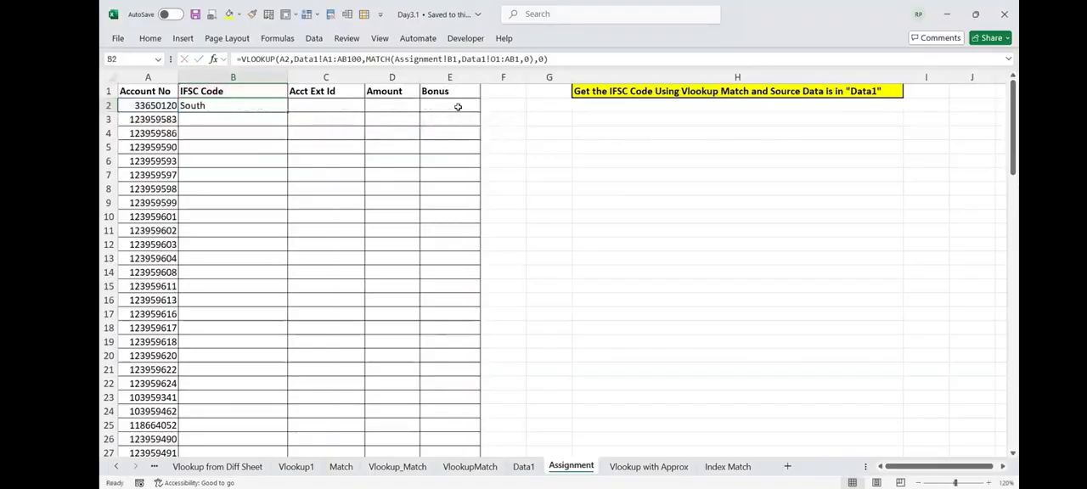
key(Up)
key(F2)
key(Escape)
- Check the column positions in Data1's header row by selecting from NSB Bill Company in O1 through IFSC Code
click(523, 467)
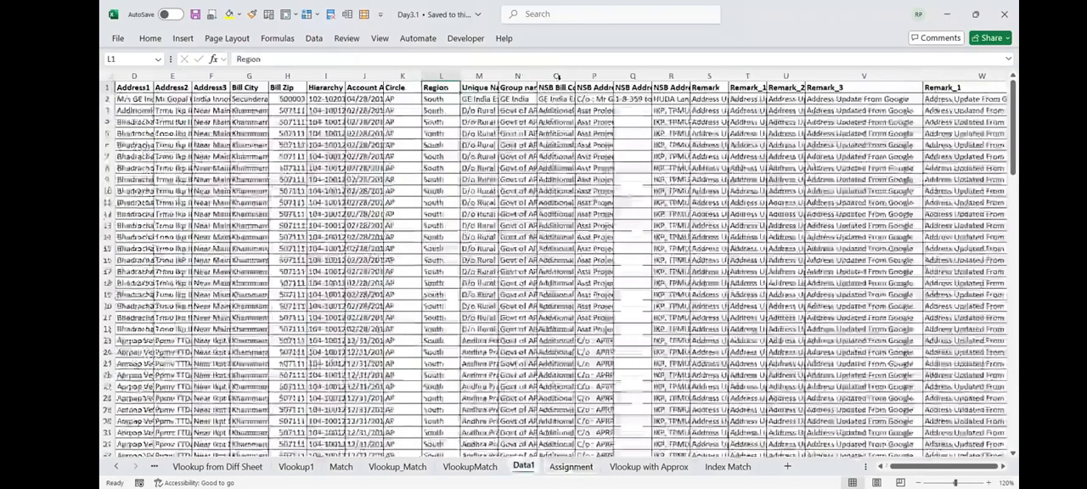
click(556, 76)
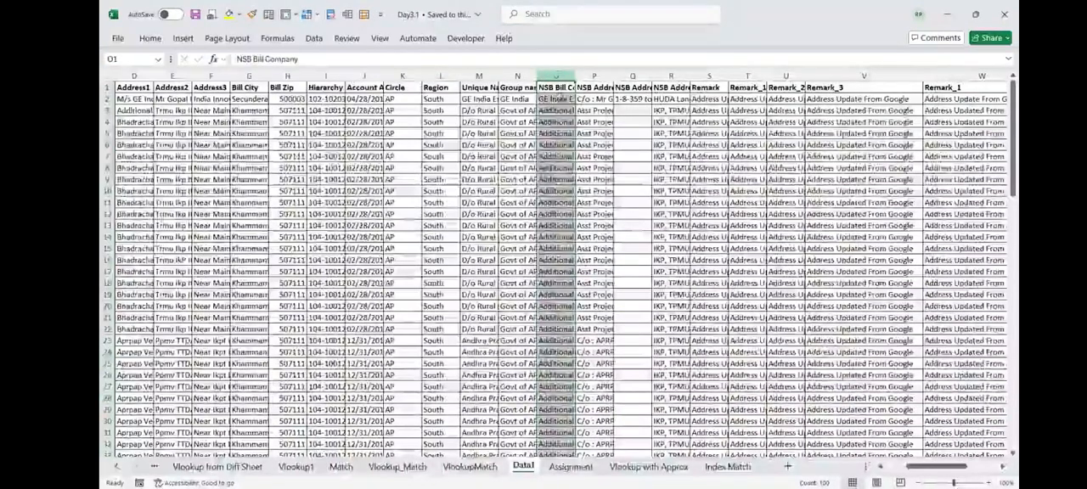
click(556, 87)
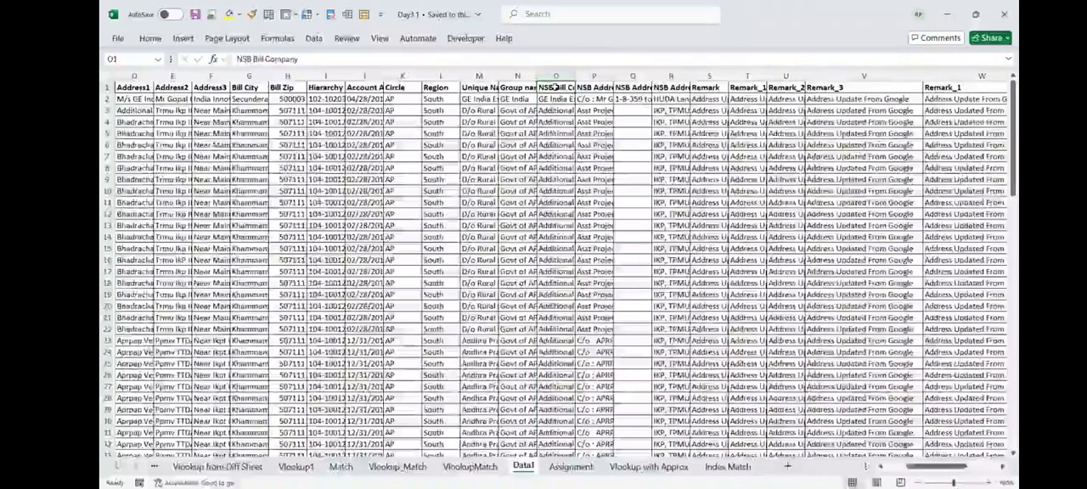
drag(556, 88, 624, 100)
key(shift+Right)
key(shift+Right)
key(shift+Right)
key(shift+Right)
key(shift+Right)
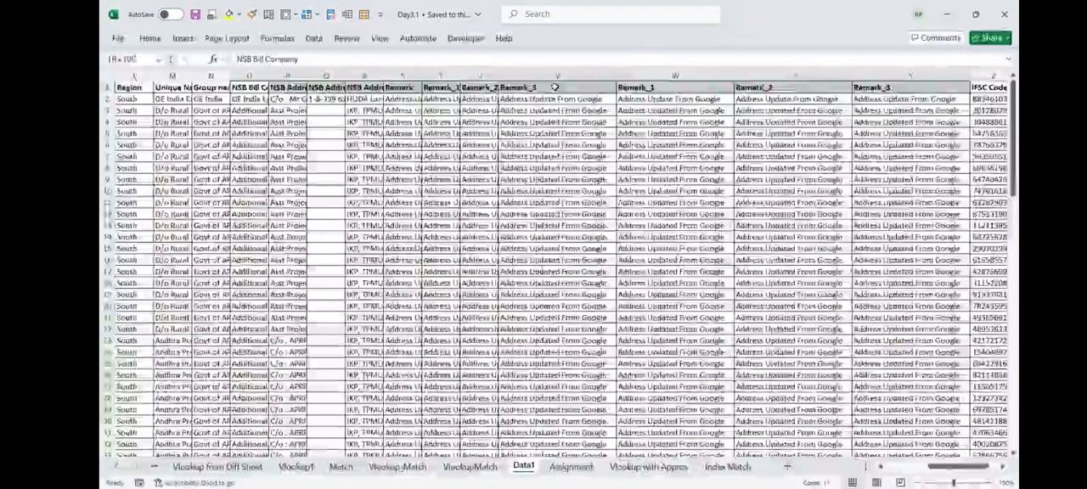
key(shift+Right)
key(shift+Right)
key(shift+Right)
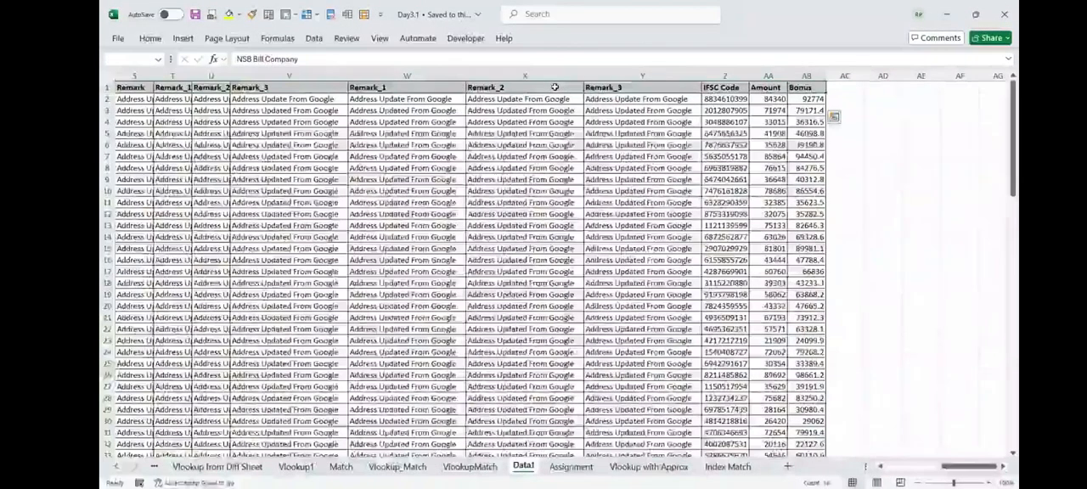
key(shift+Left)
key(shift+Left)
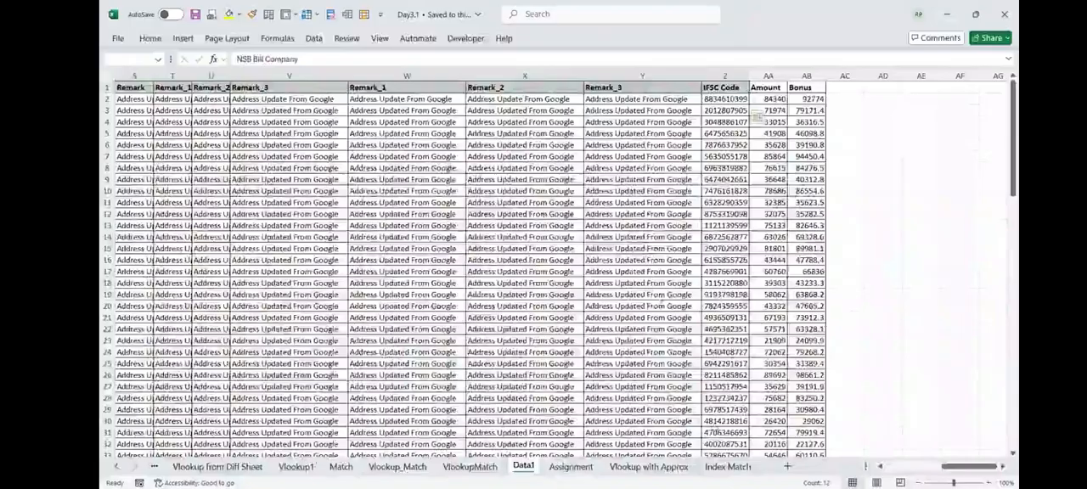
- Select the first twelve header cells of Data1, from Account No in A1 through Region, to check their positions
key(ctrl+Home)
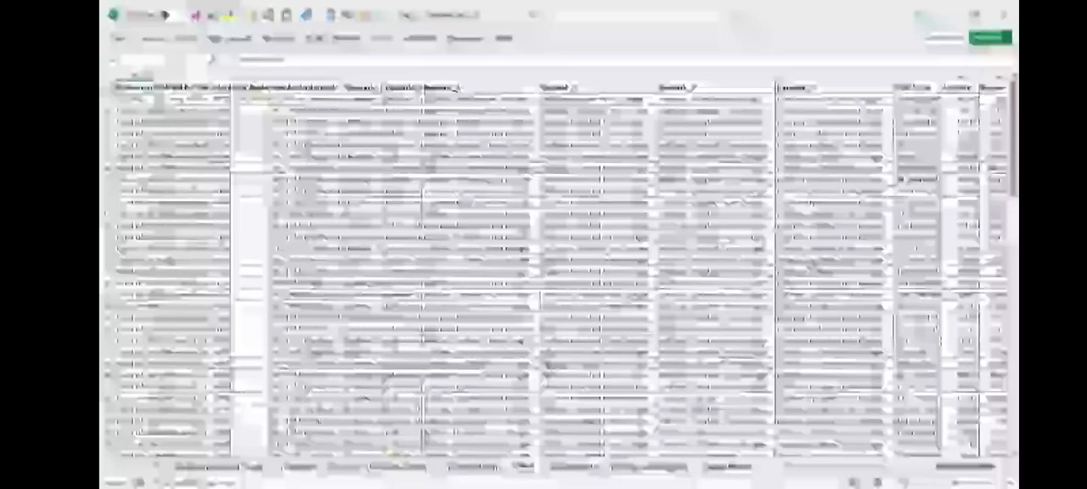
key(ctrl+shift+Right)
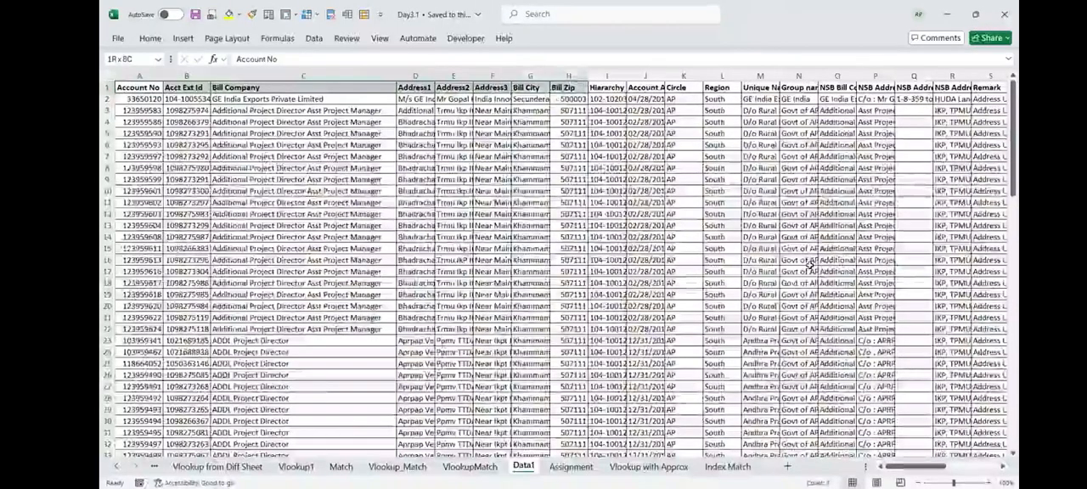
key(shift+Right)
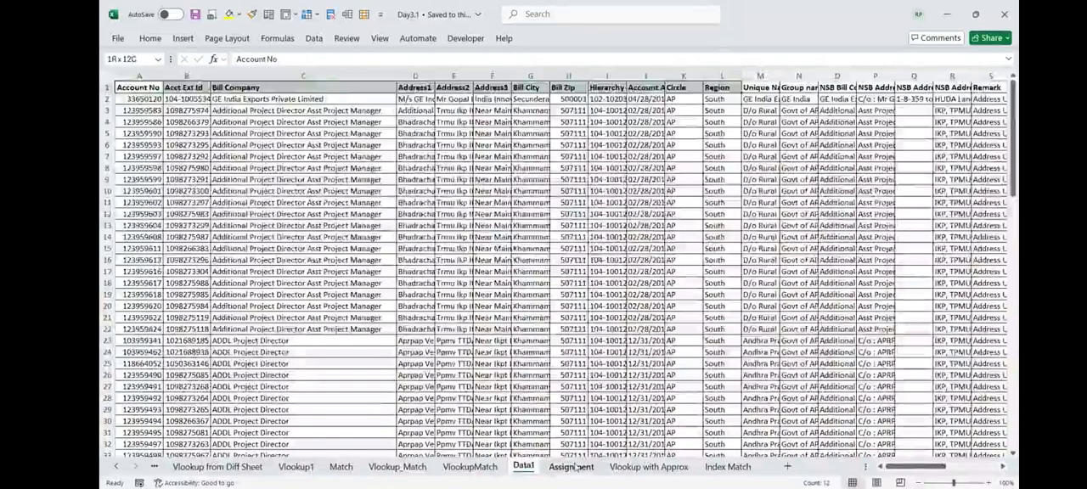
- Change the MATCH lookup array in B2 of the Assignment sheet to Data1!A1:AB1 and review the formula
click(573, 467)
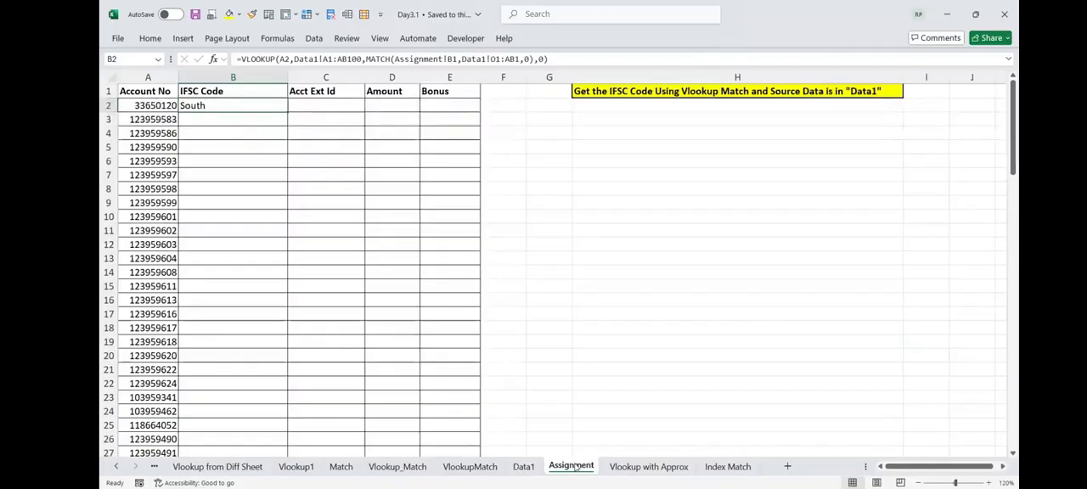
click(494, 59)
drag(494, 58, 490, 59)
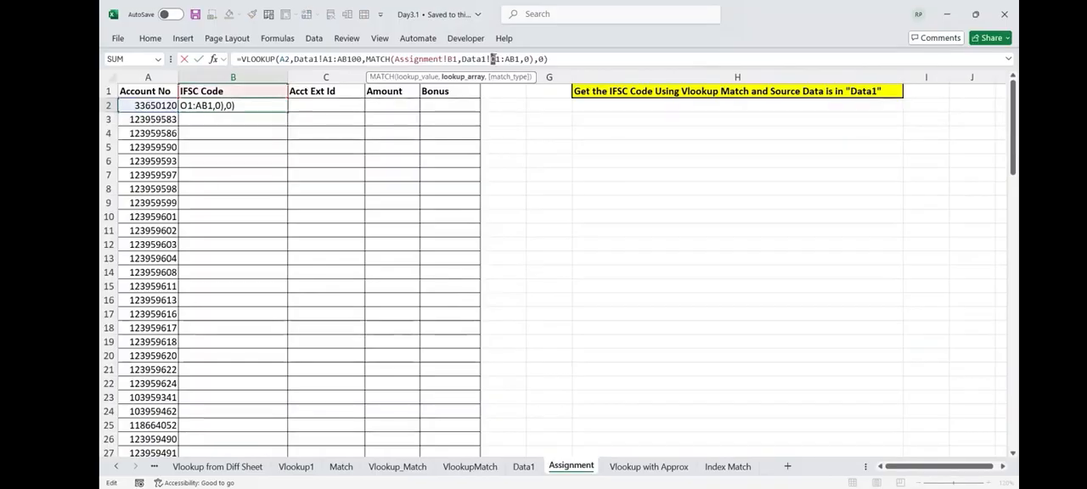
text(A)
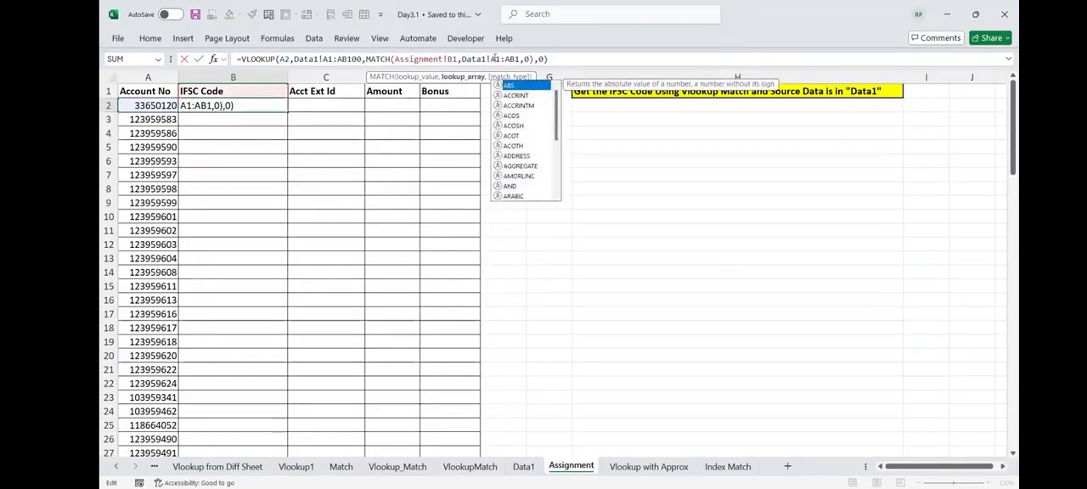
key(ctrl+Return)
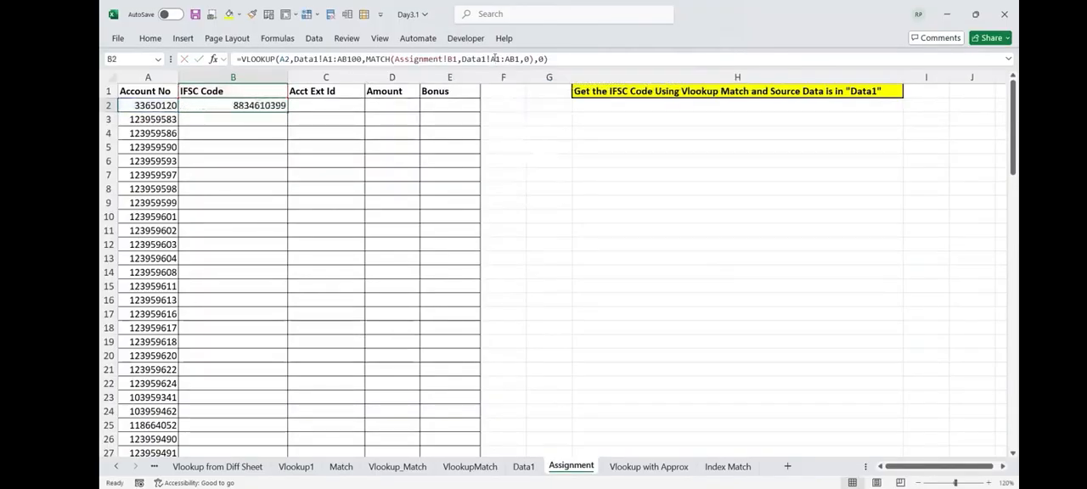
key(F2)
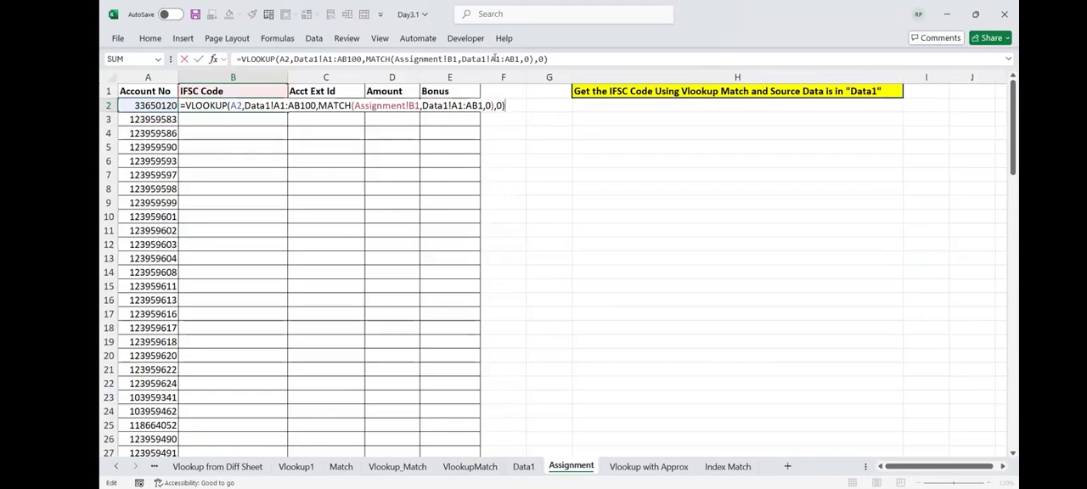
key(ctrl+Return)
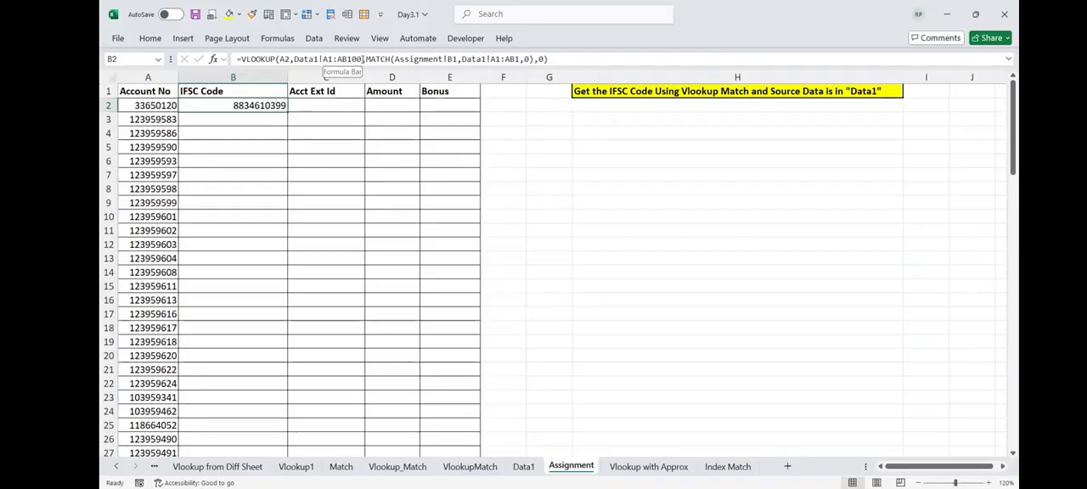
- Examine the table array Data1!A1:AB100 in the Assignment sheet's B2 formula and check the IFSC Code header it matches
key(F2)
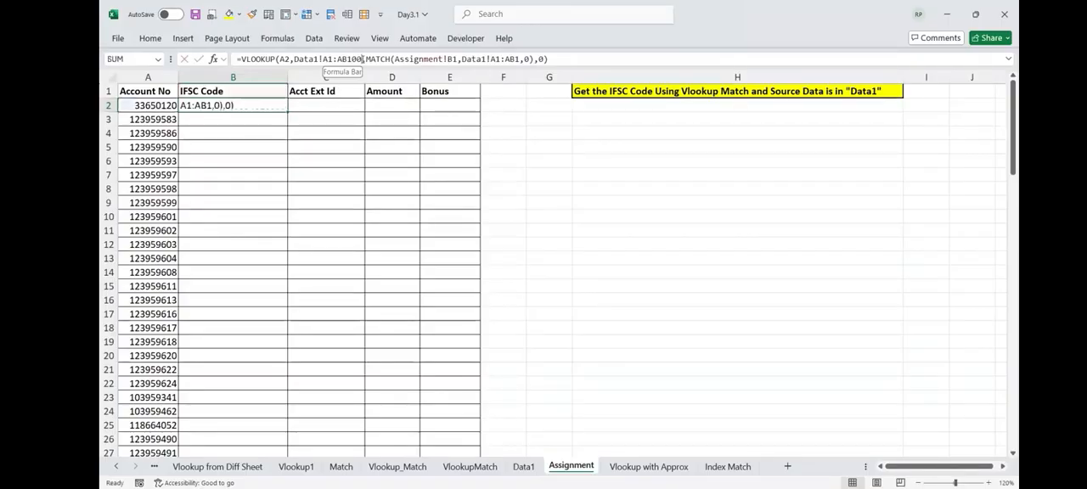
click(359, 58)
drag(359, 59, 322, 59)
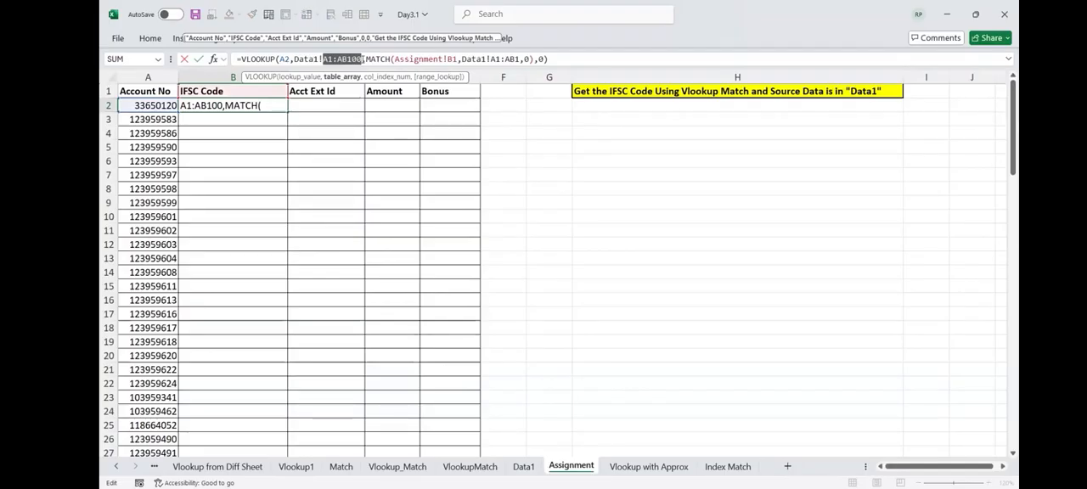
key(Escape)
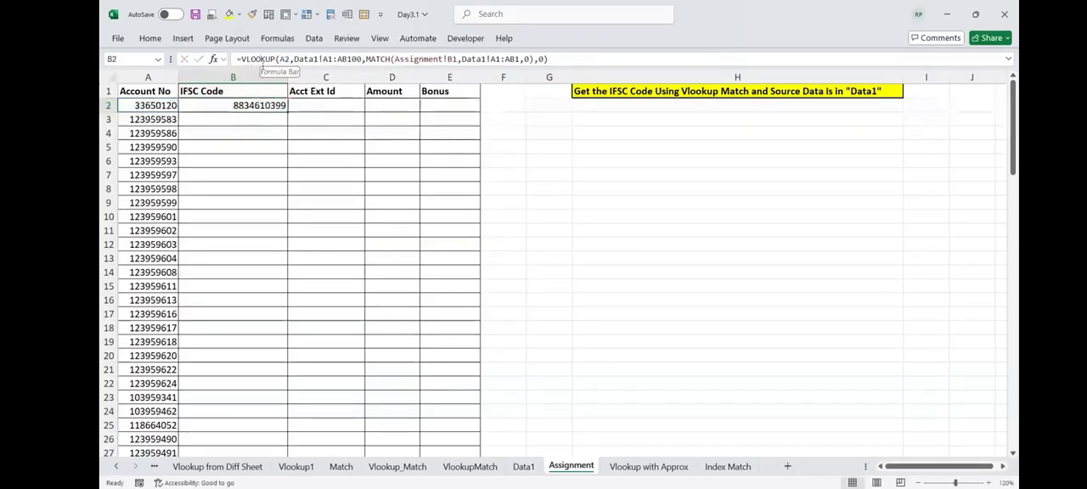
click(224, 92)
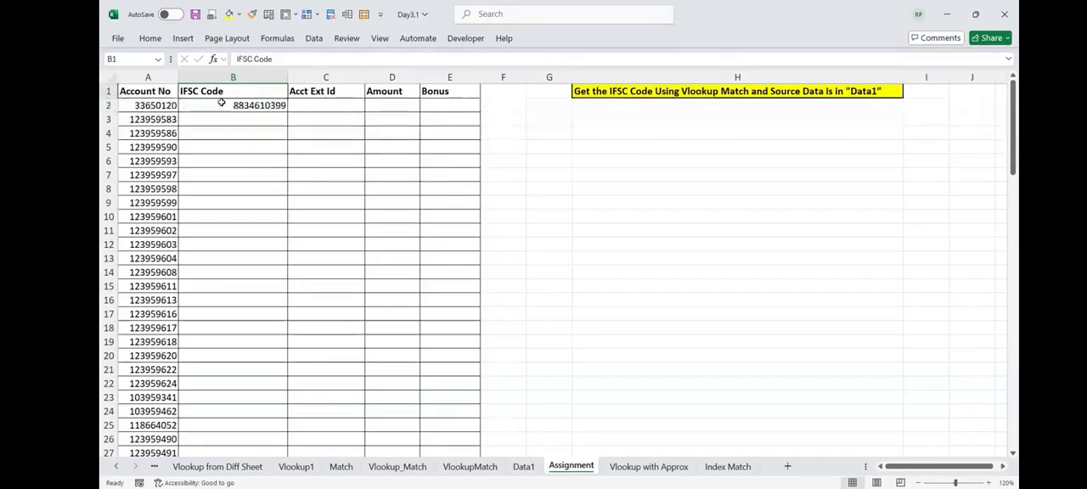
click(220, 103)
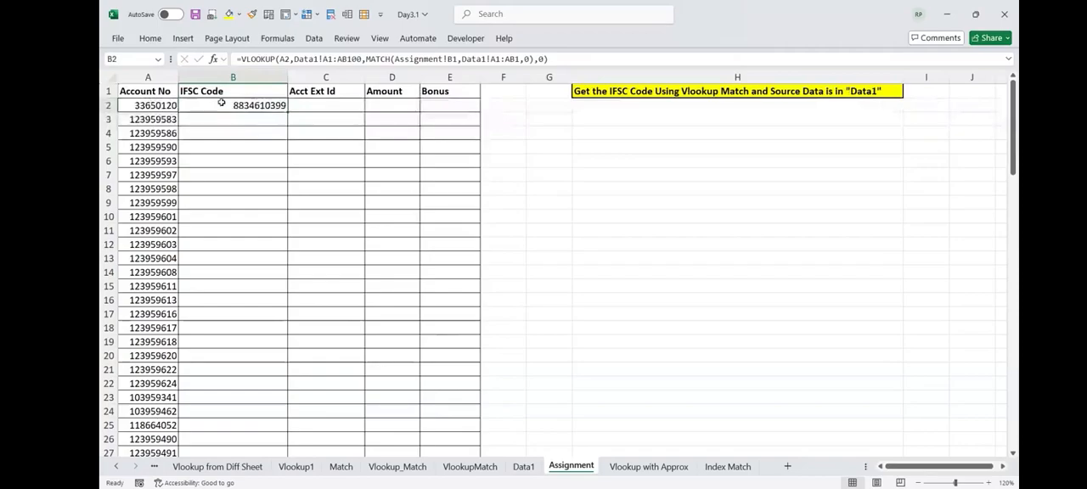
key(Up)
key(Left)
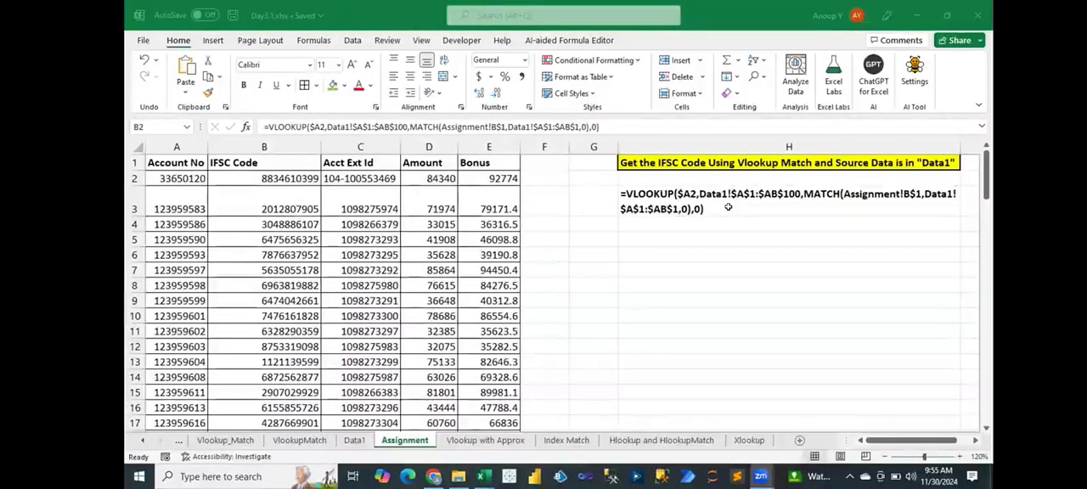
- Switch to the Day3.2 workbook and select the Conditional Formatting title in A1 of the Conditional Formatting-1 sheet
click(730, 286)
mouse_move(484, 477)
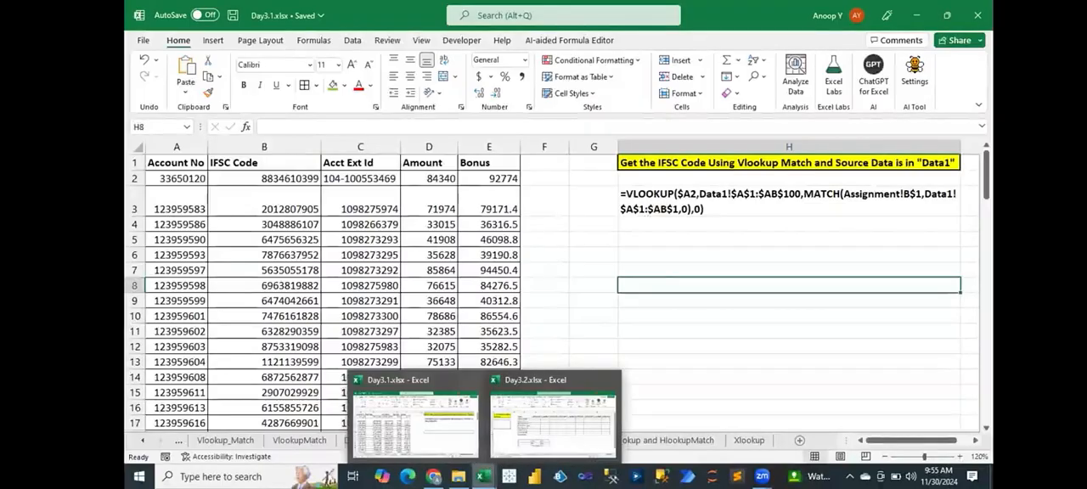
click(504, 442)
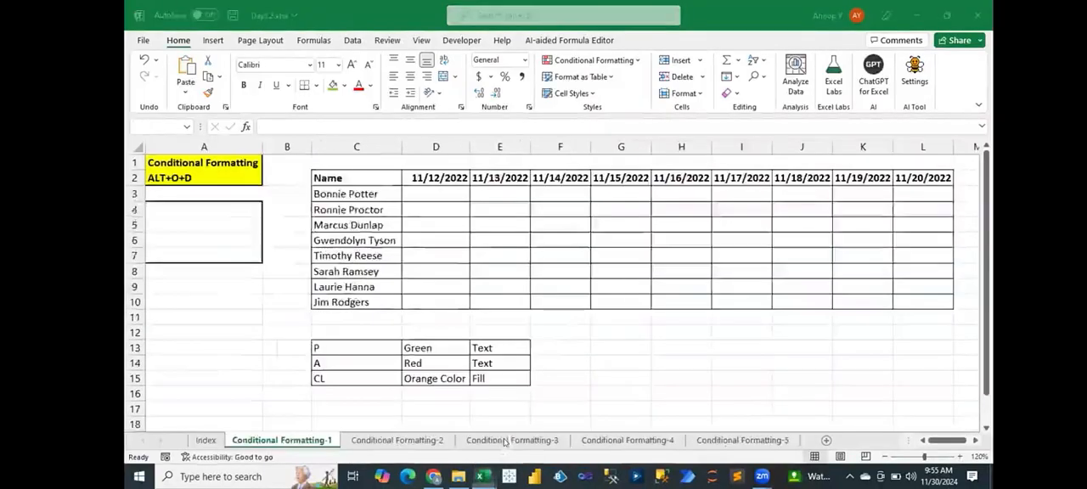
click(198, 159)
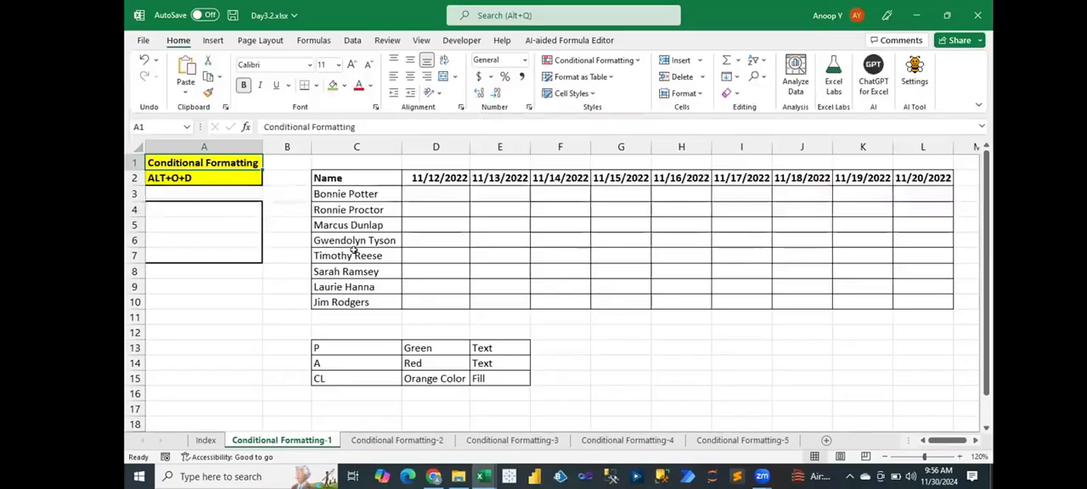
- Examine the empty attendance grid D3:L10 and the legend assigning formats to P, A and CL in rows 13 to 15
click(425, 188)
drag(425, 189, 917, 300)
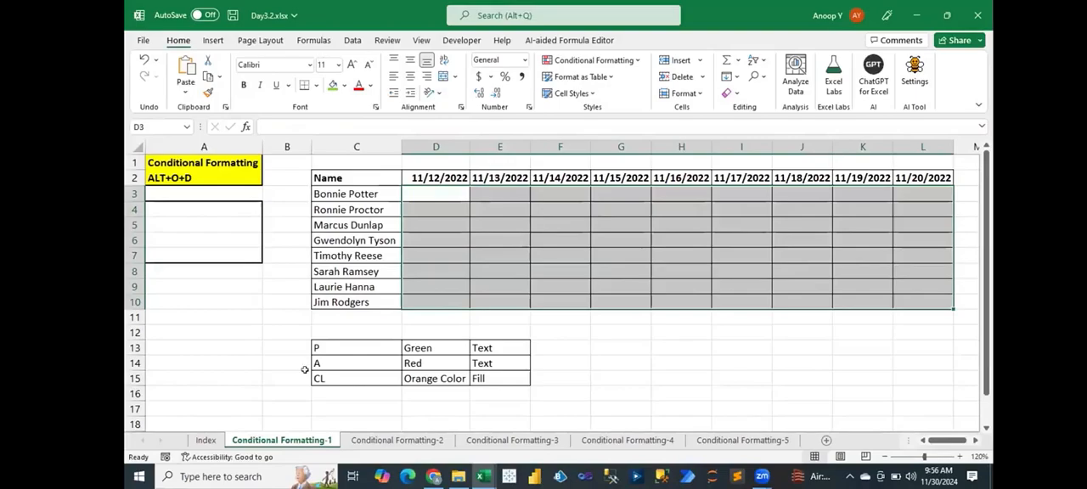
click(317, 344)
drag(414, 345, 416, 346)
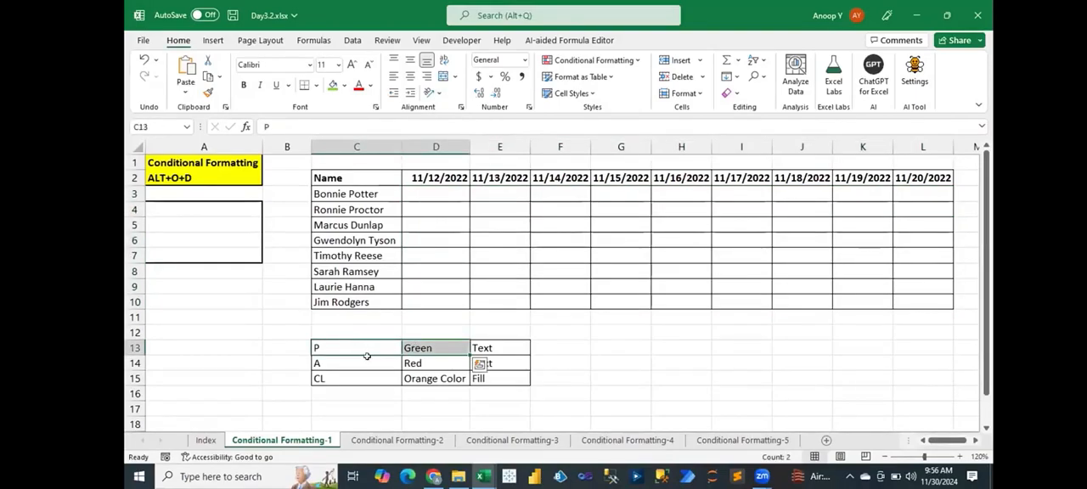
drag(345, 362, 445, 363)
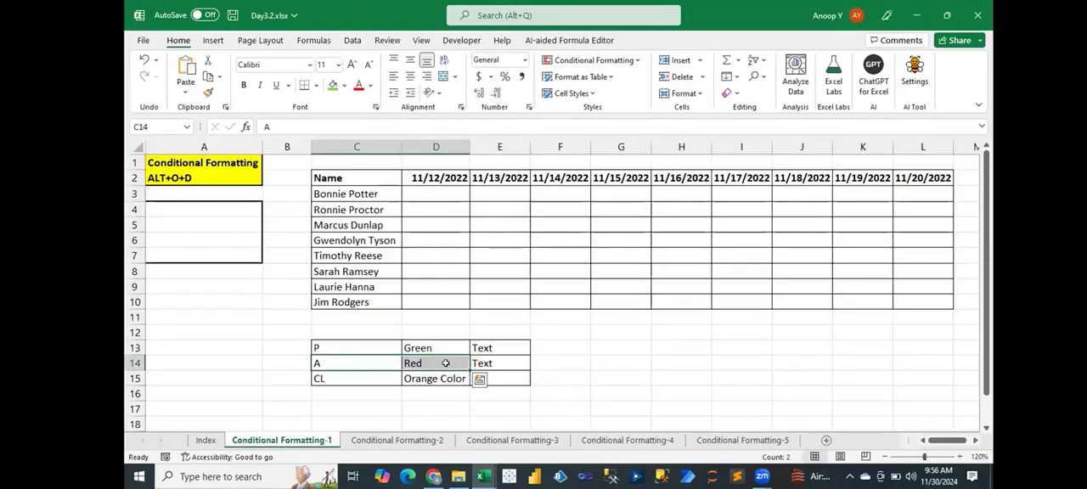
click(319, 376)
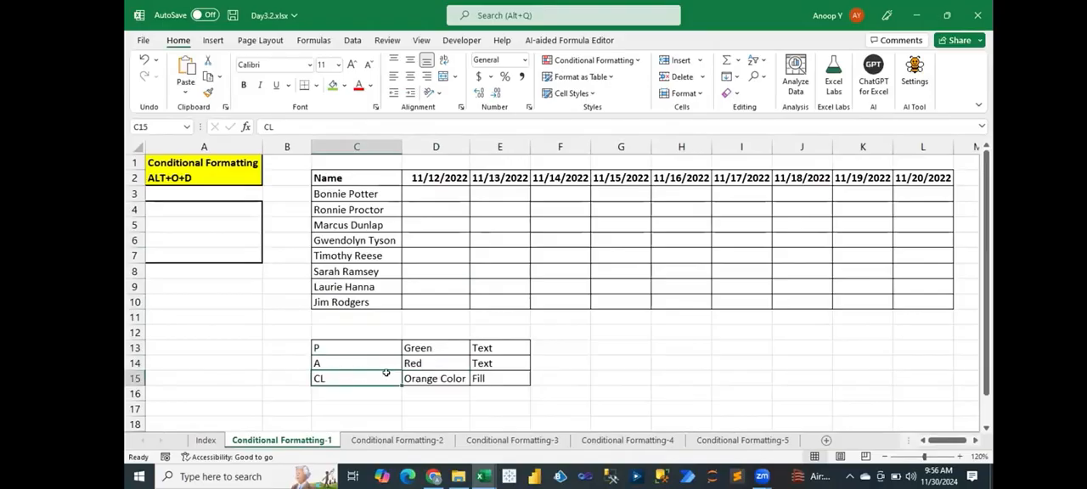
drag(387, 374, 432, 378)
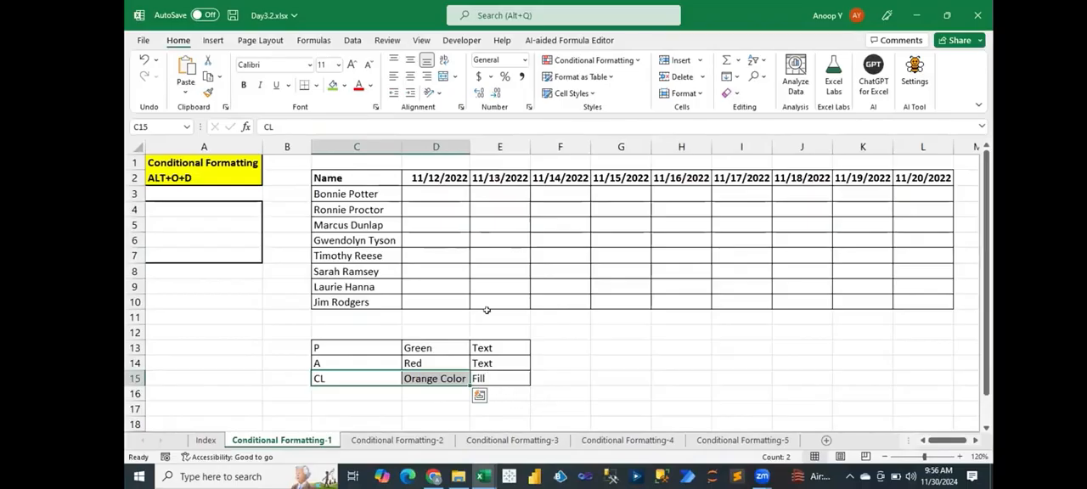
click(490, 240)
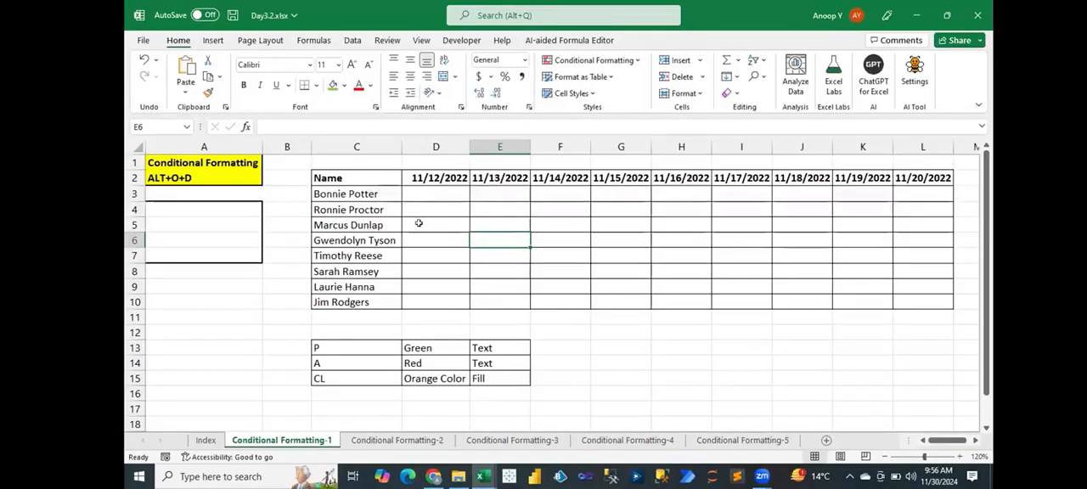
- Select the attendance grid D3:L10 for conditional formatting
drag(425, 189, 917, 299)
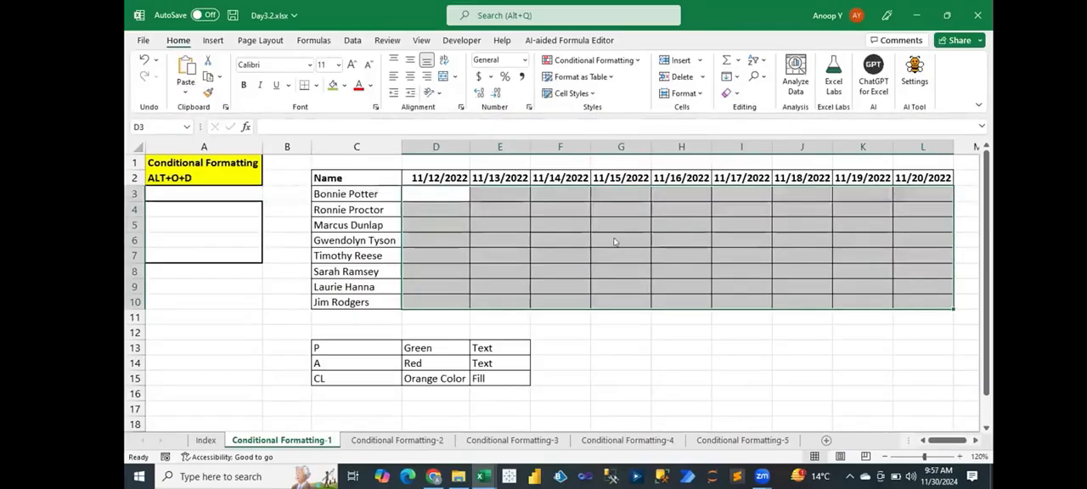
key(alt+o+d)
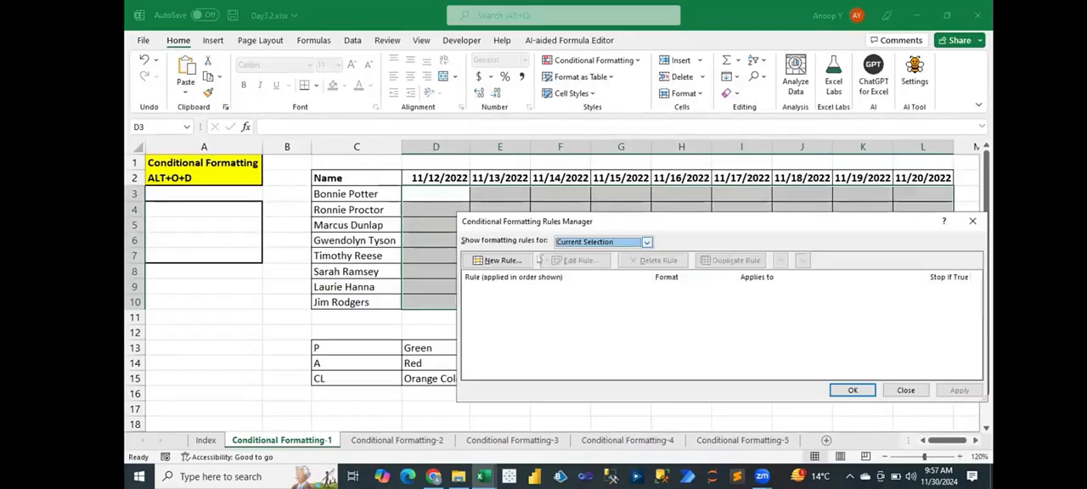
click(503, 260)
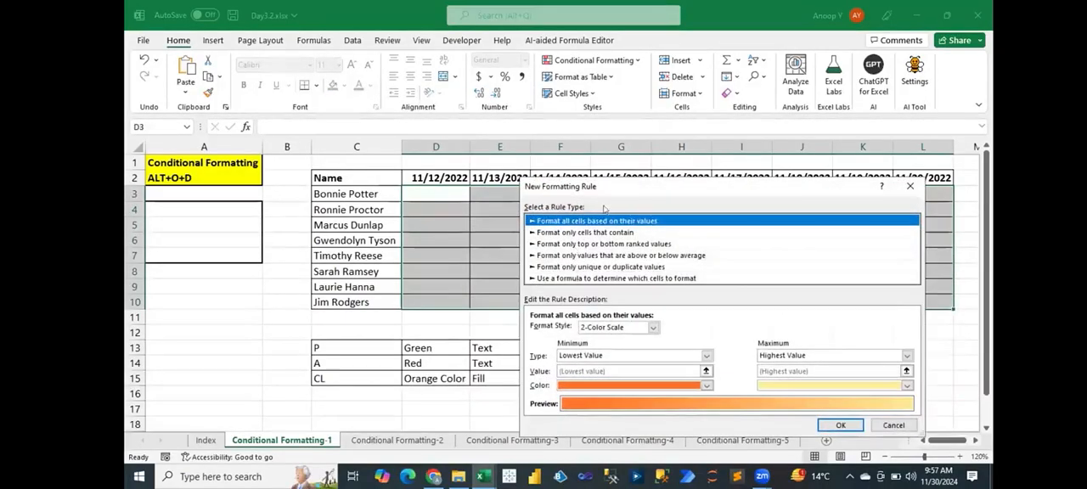
key(Escape)
key(Escape)
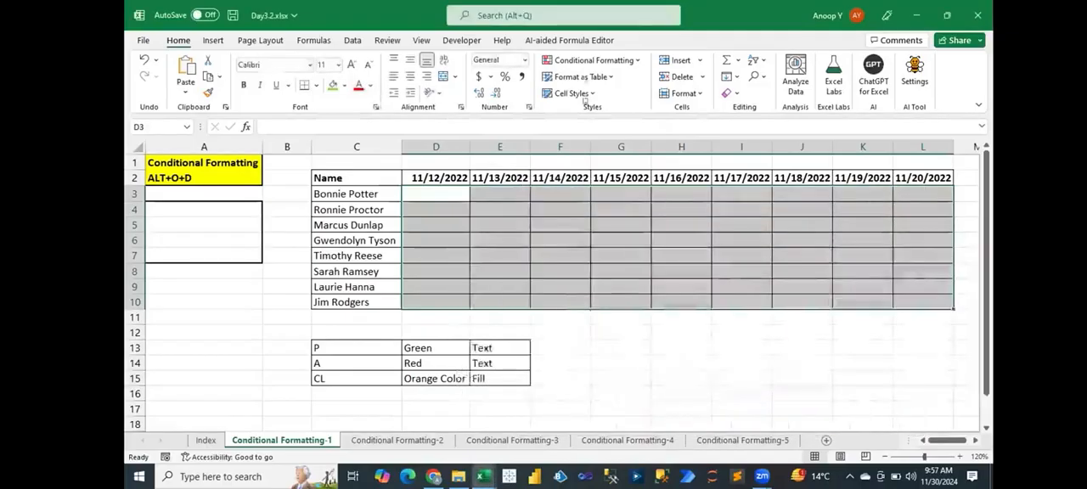
- Start a conditional formatting rule for D3:L10 that formats only cells whose value is equal to P
click(584, 62)
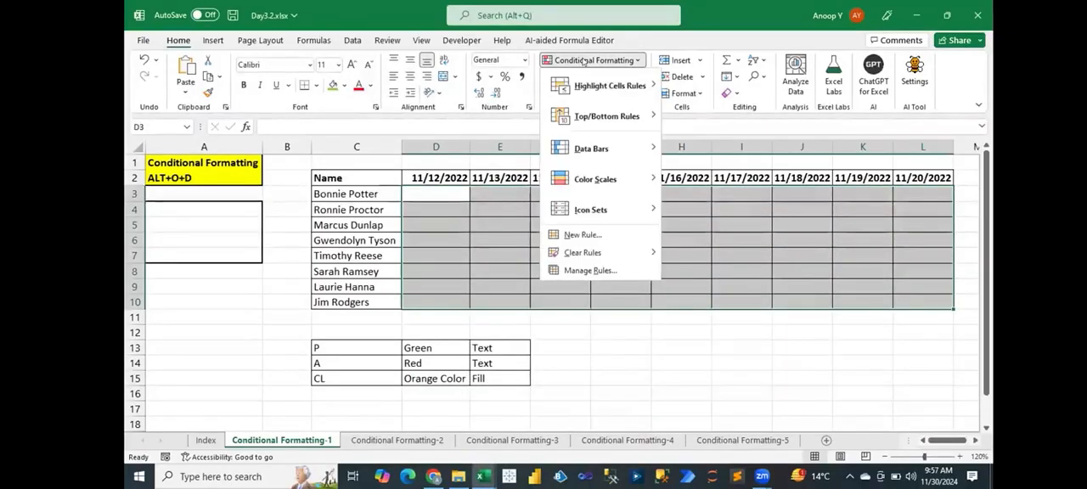
click(584, 235)
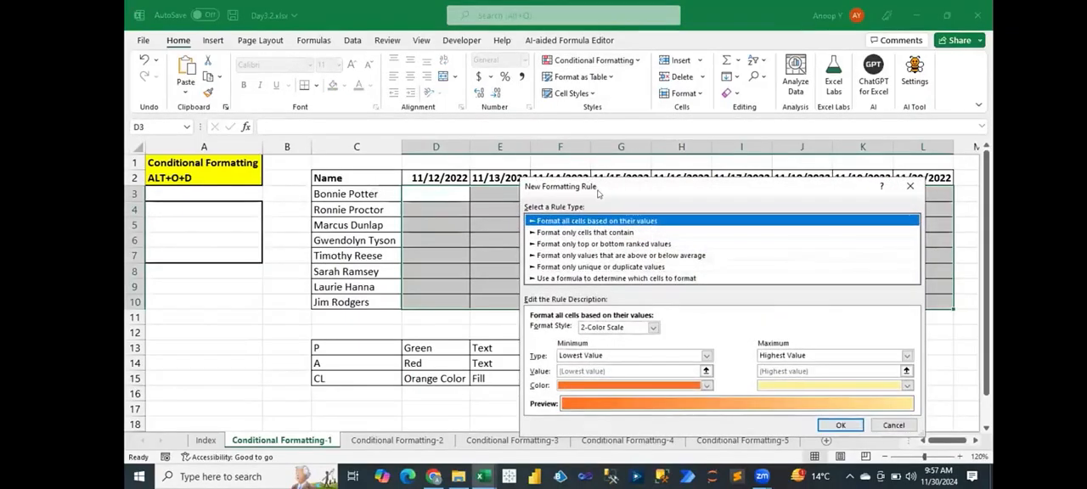
drag(598, 193, 605, 218)
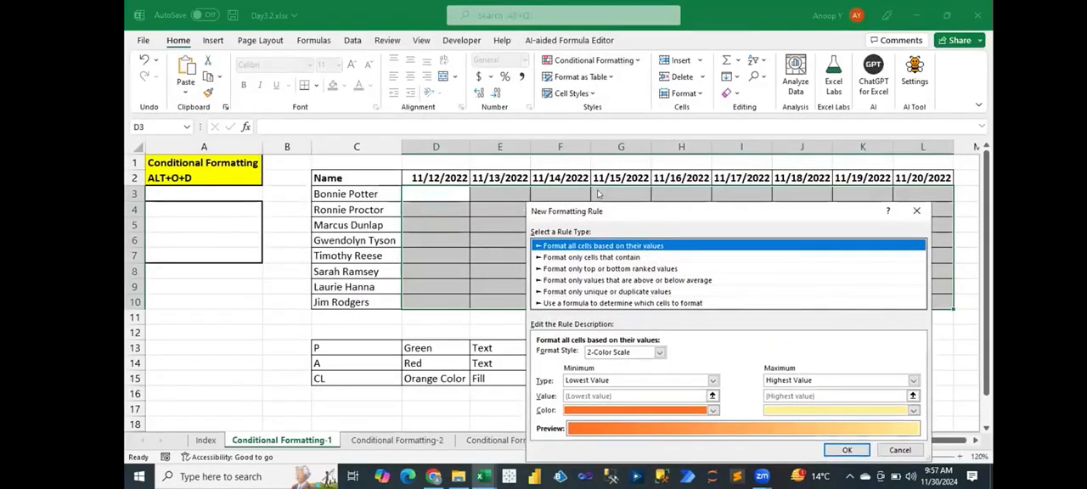
click(605, 257)
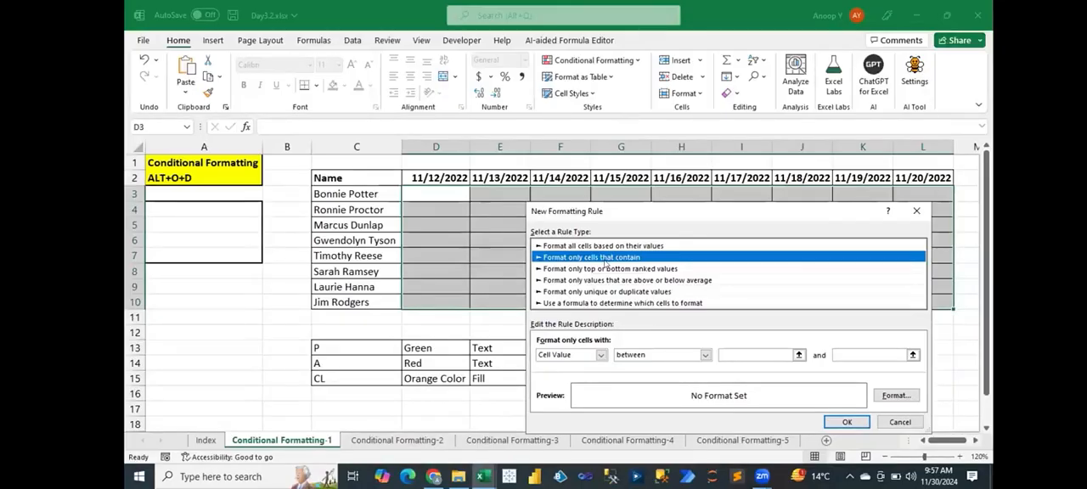
click(624, 358)
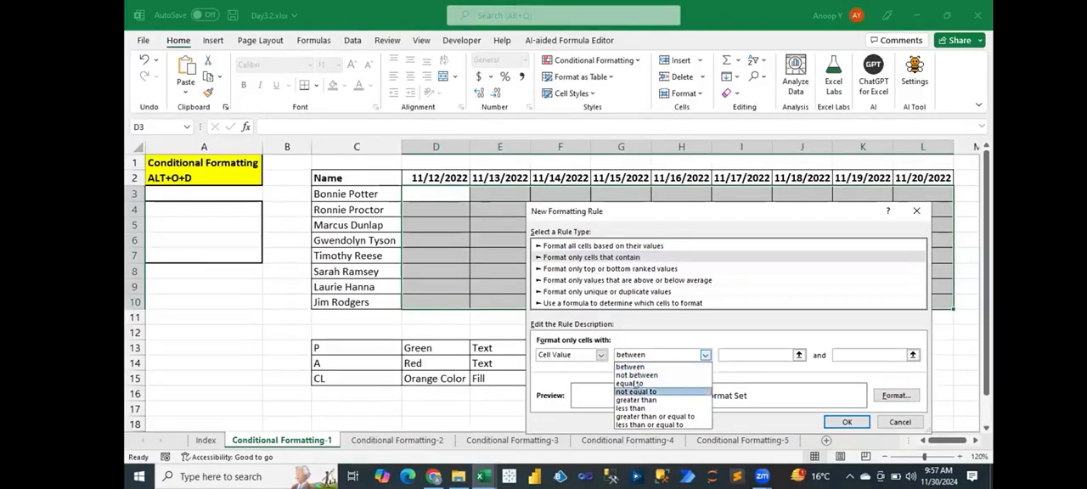
click(629, 383)
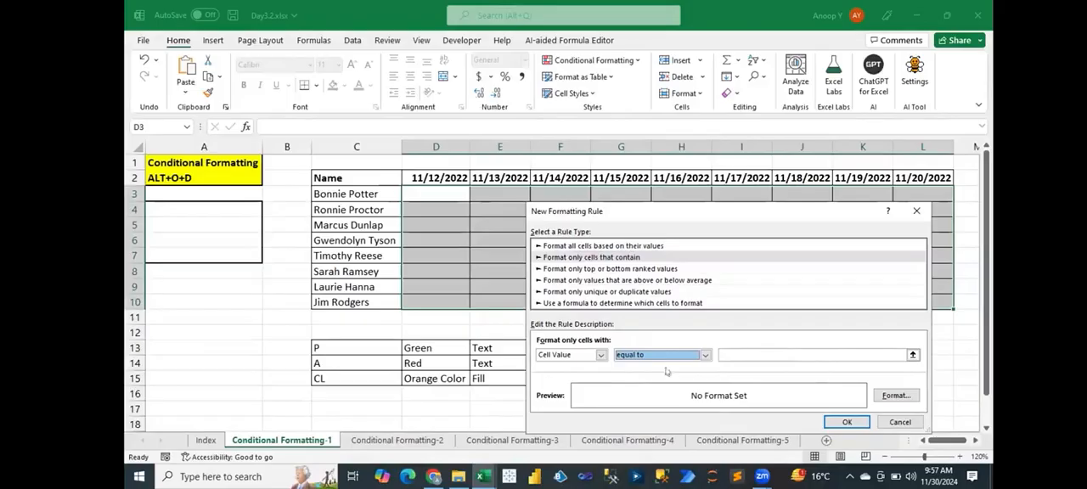
click(773, 354)
text(p)
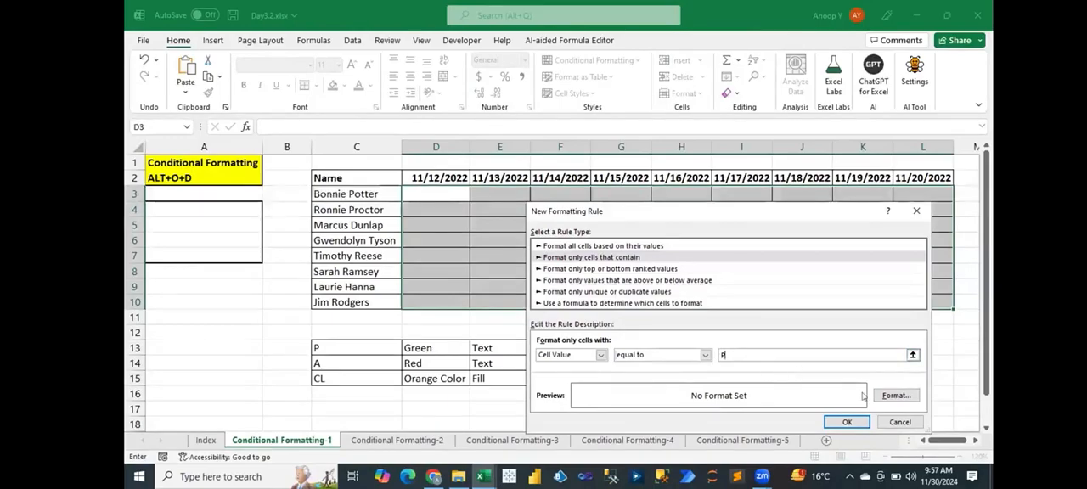
- Give the rule's format the standard Green font color and apply the rule to the attendance grid
click(889, 396)
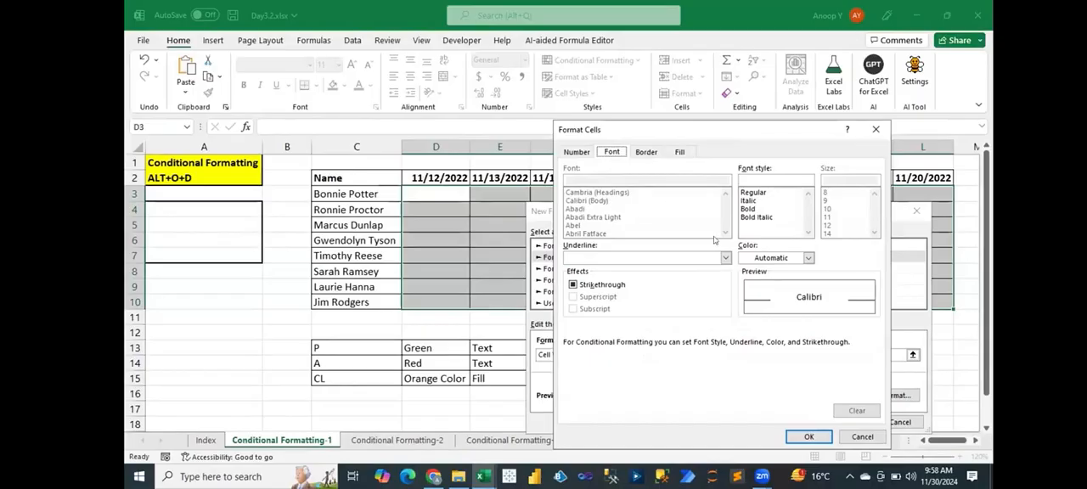
click(807, 258)
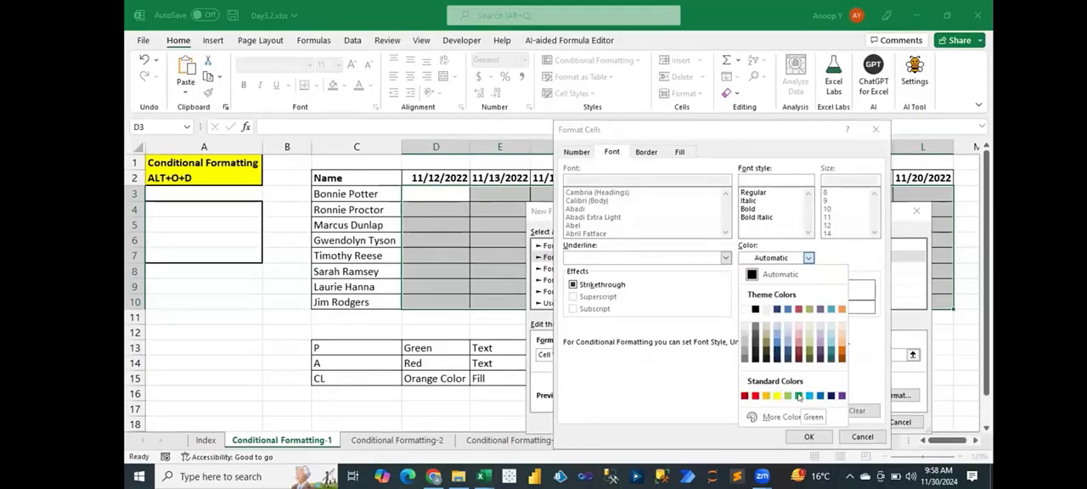
click(799, 396)
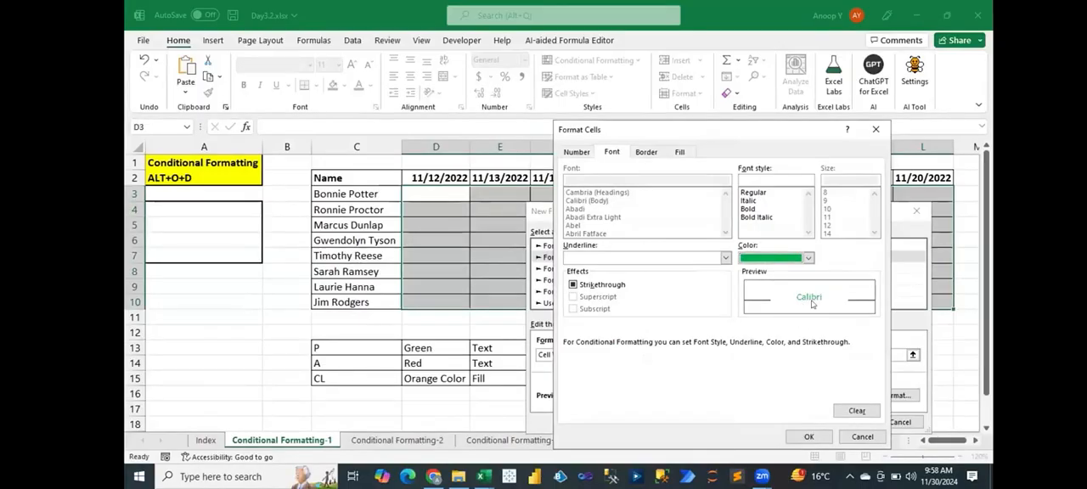
click(809, 437)
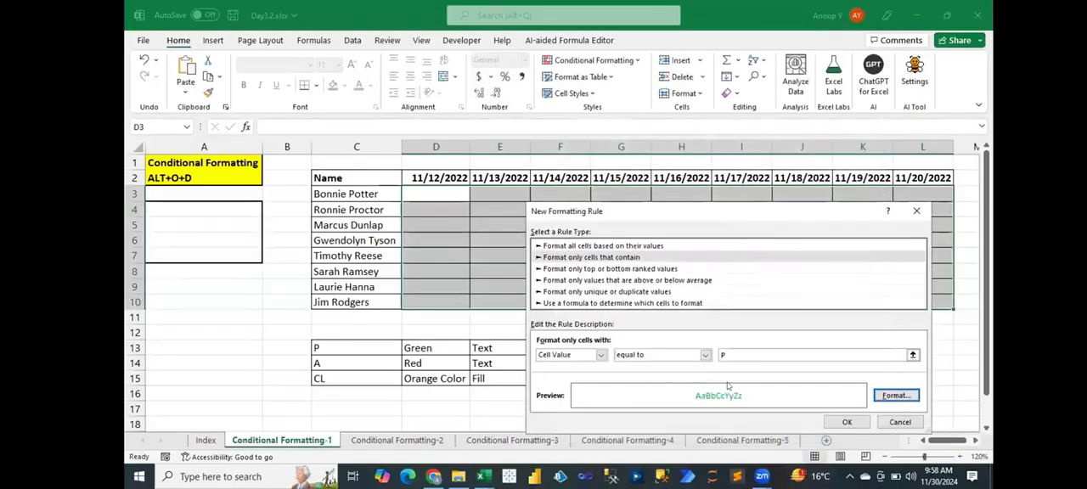
click(844, 422)
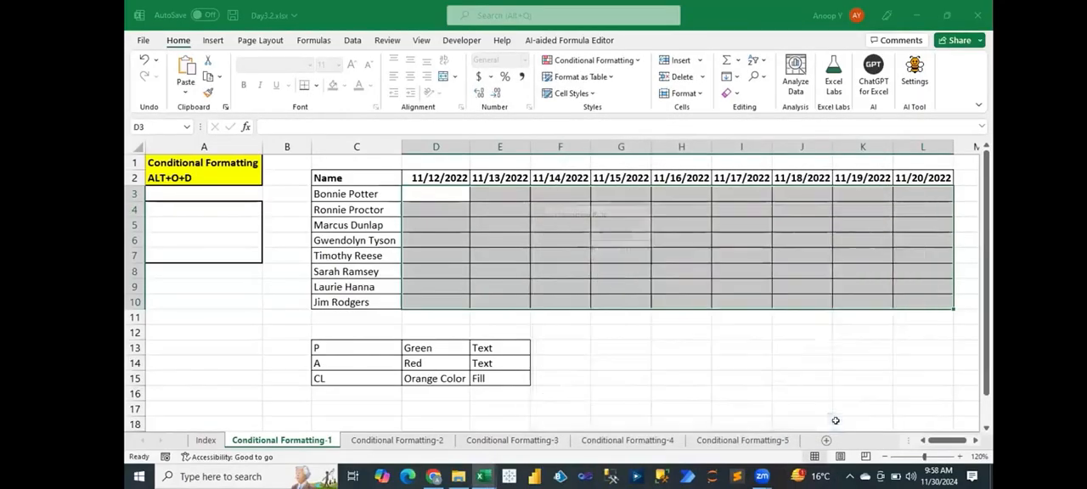
- Enter P in D4 and G6 of the attendance grid to test the green text rule
click(505, 231)
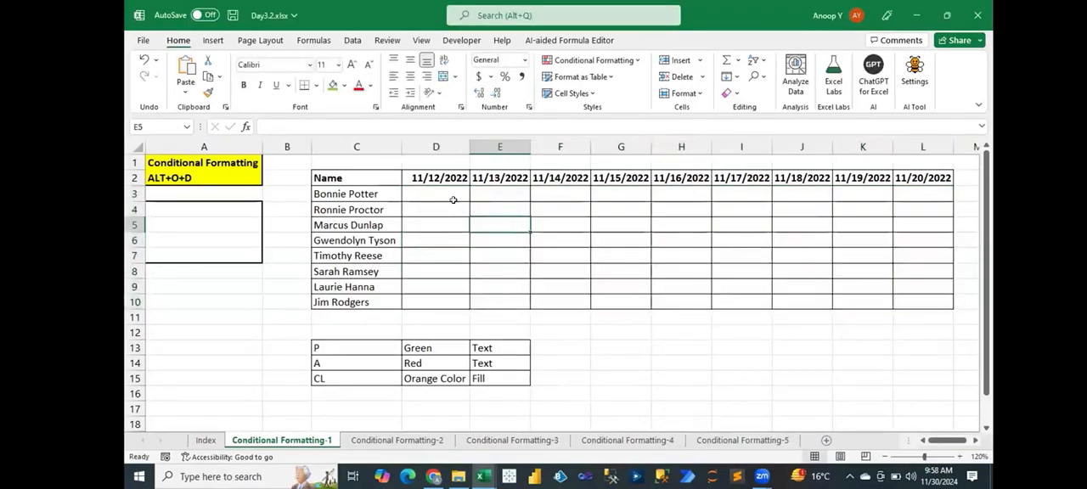
click(454, 204)
text(P)
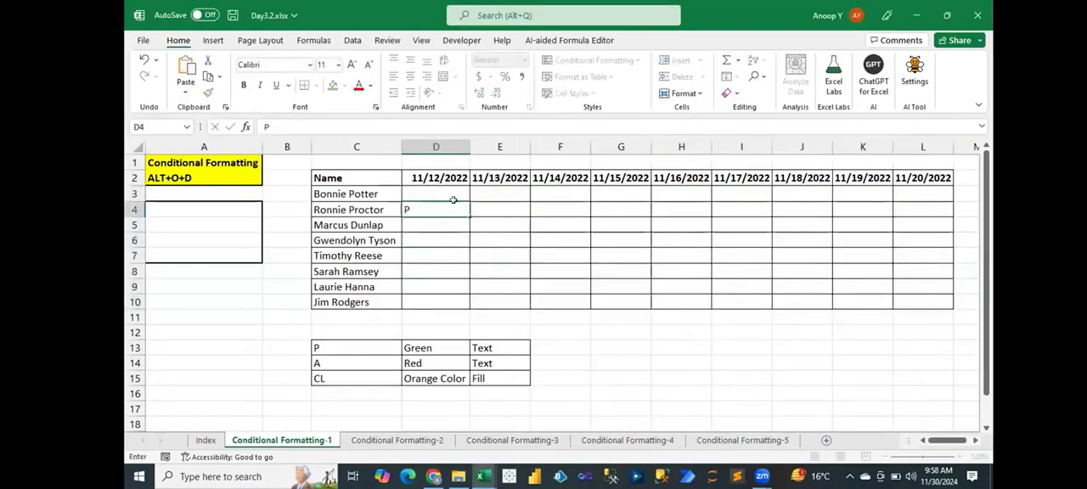
key(Right)
key(Right)
key(Down)
key(Down)
key(Right)
text(P)
key(Right)
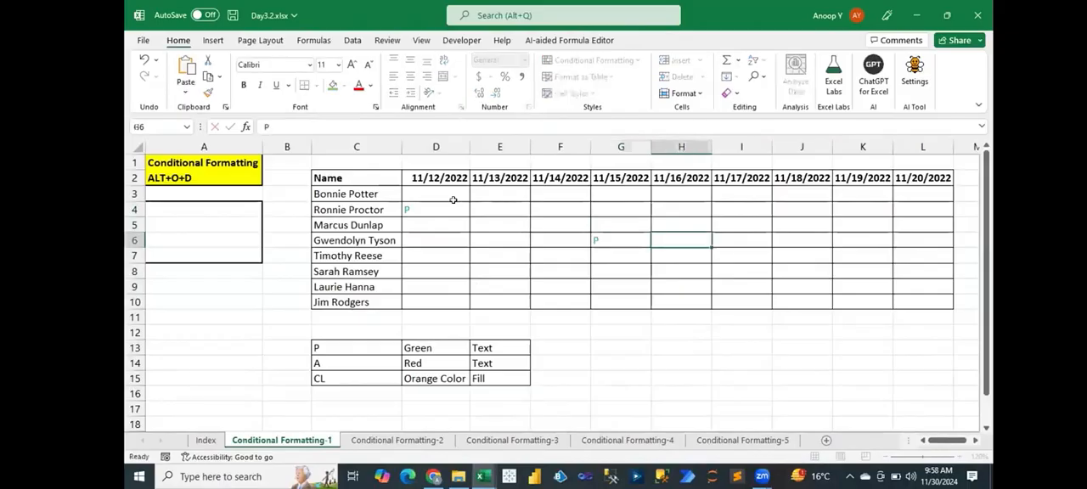
- Enter P in I5, J8 and K7 of the attendance grid to test the green text rule further
key(Right)
key(Up)
text(P)
key(Right)
key(Down)
key(Down)
key(Down)
text(P)
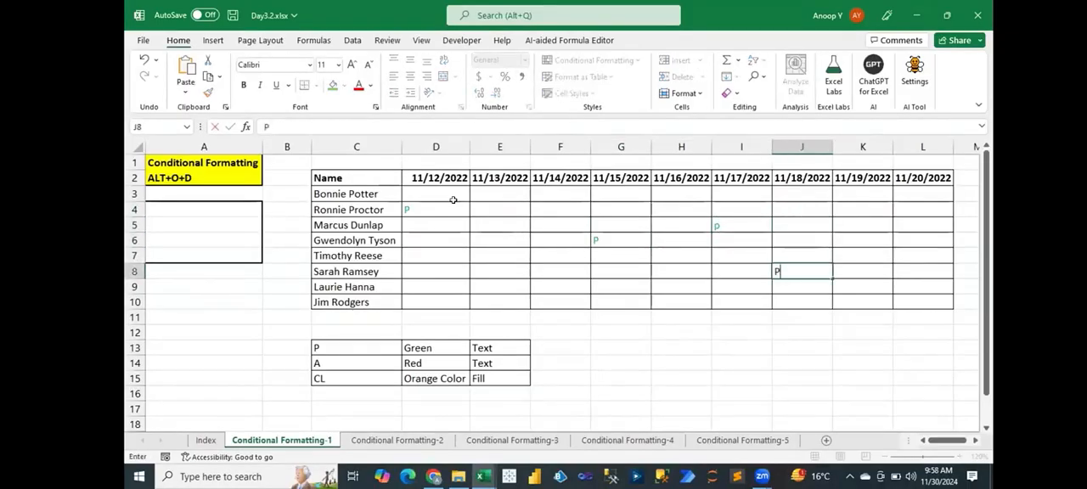
key(Right)
key(Up)
text(P)
key(Return)
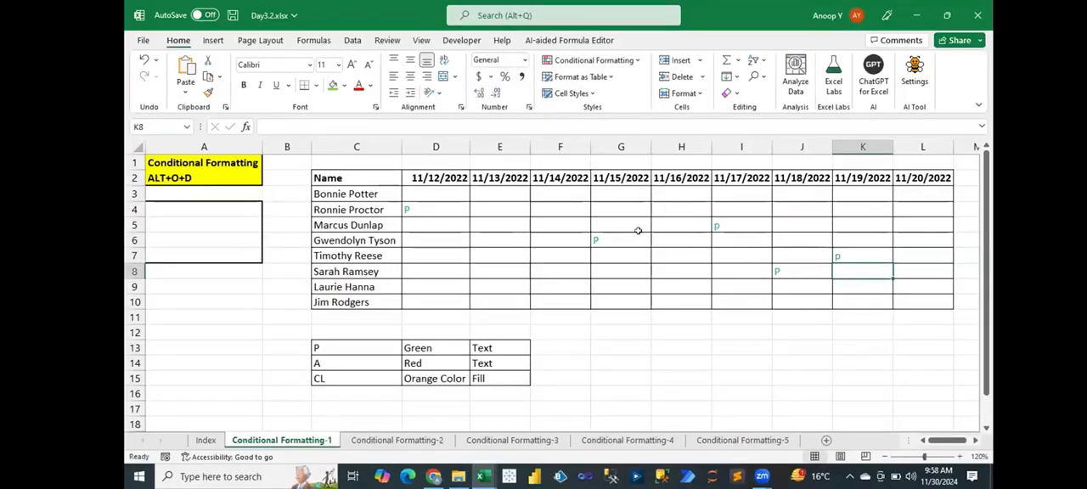
- Start a second conditional formatting rule for D3:L10 that formats only cells whose value is equal to a
mouse_move(432, 188)
mouse_down()
mouse_move(869, 270)
mouse_move(921, 295)
mouse_up()
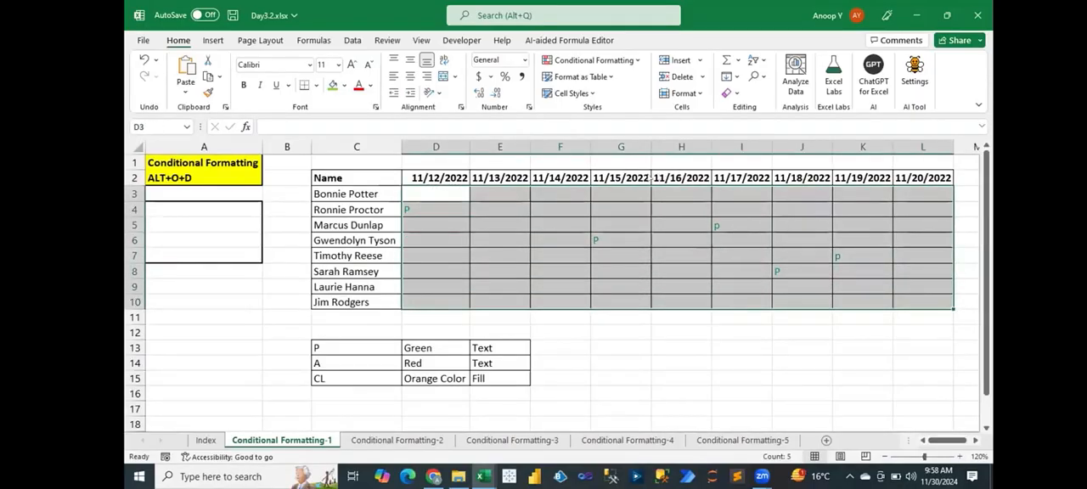
key(alt+o)
key(d)
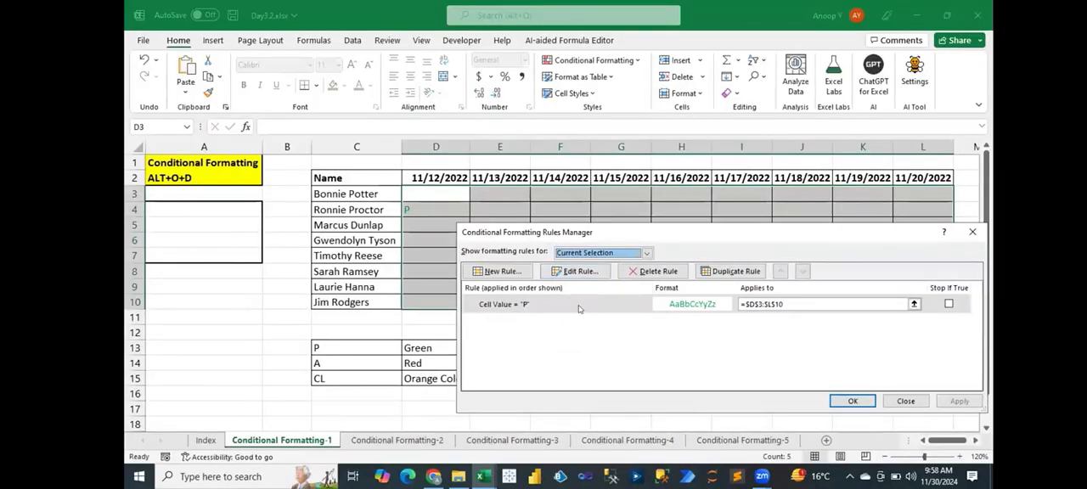
click(578, 309)
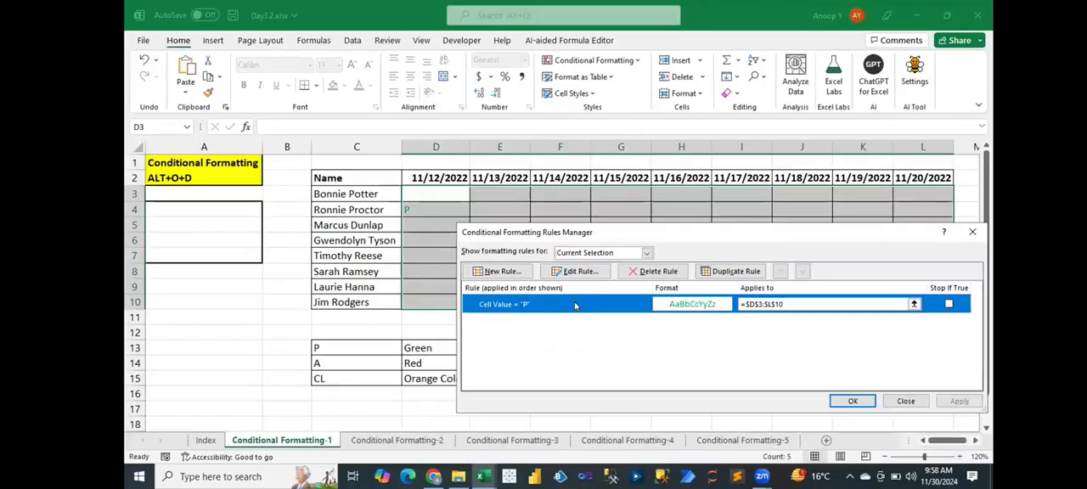
click(503, 272)
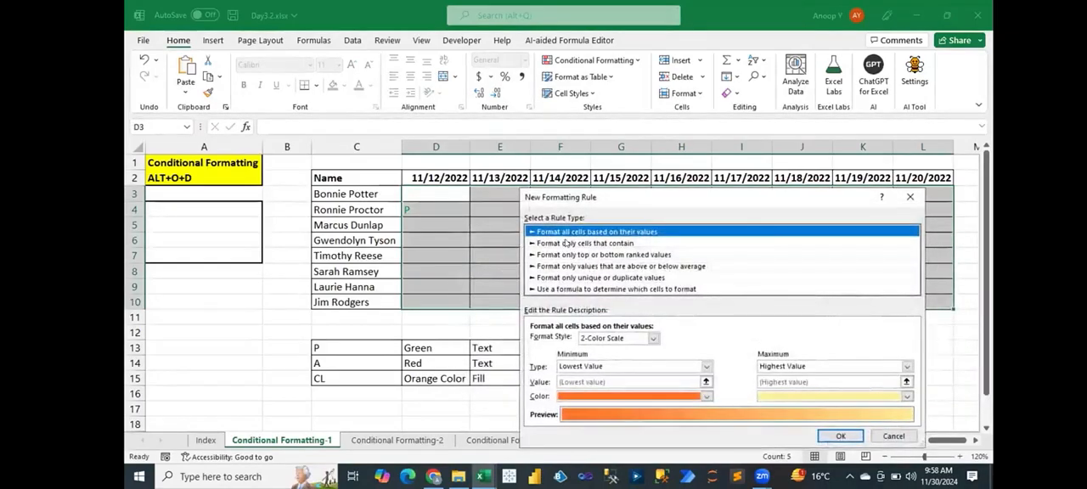
click(566, 242)
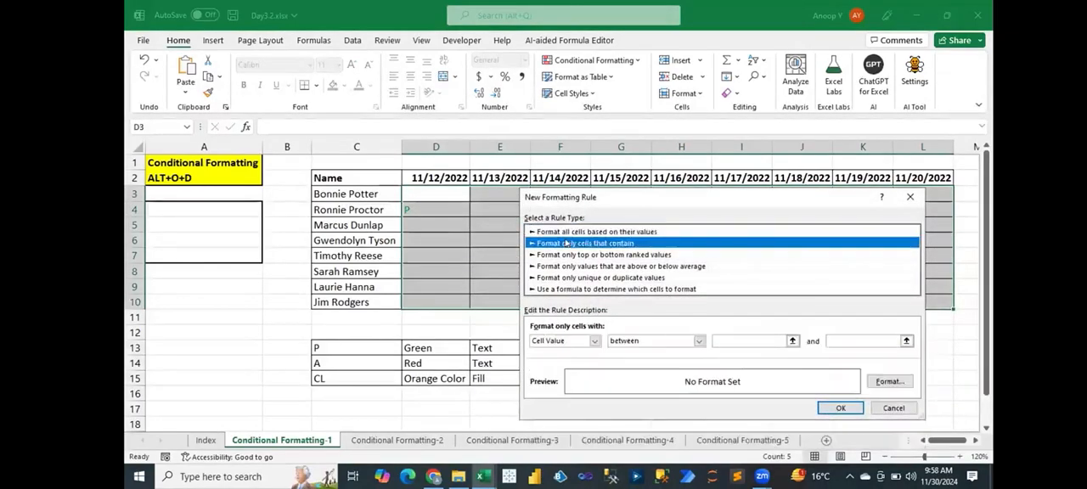
click(698, 341)
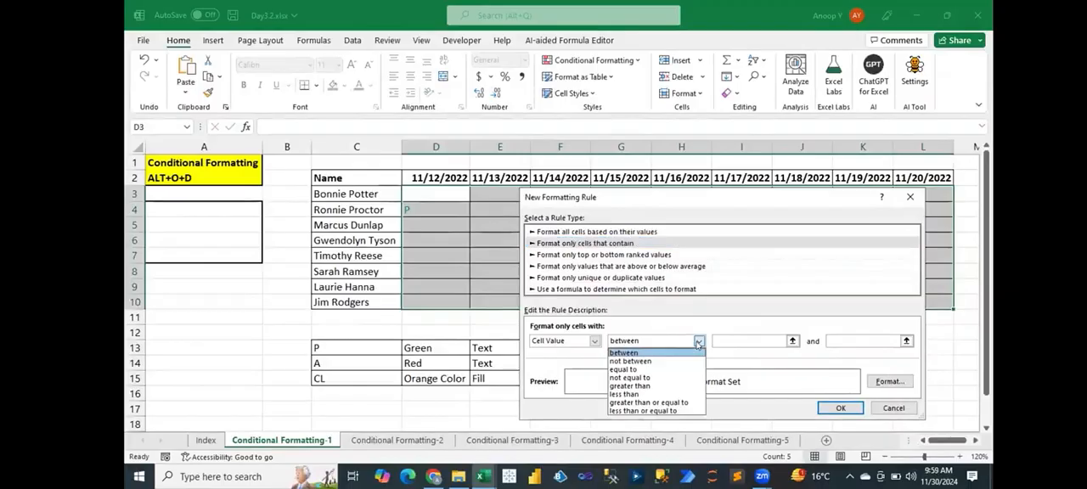
click(669, 371)
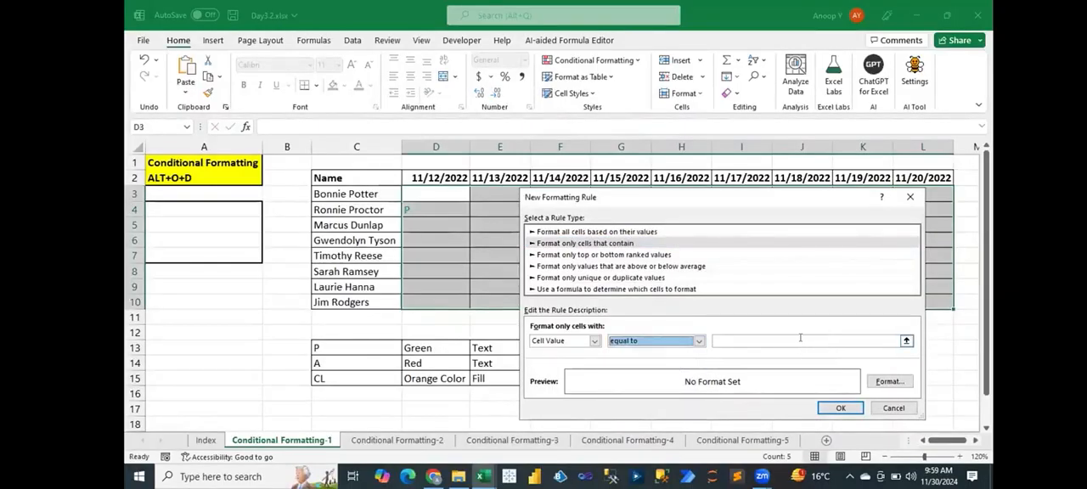
click(800, 338)
text(a)
- Give the rule for a the standard Red font color and add it to the grid's rules
click(888, 381)
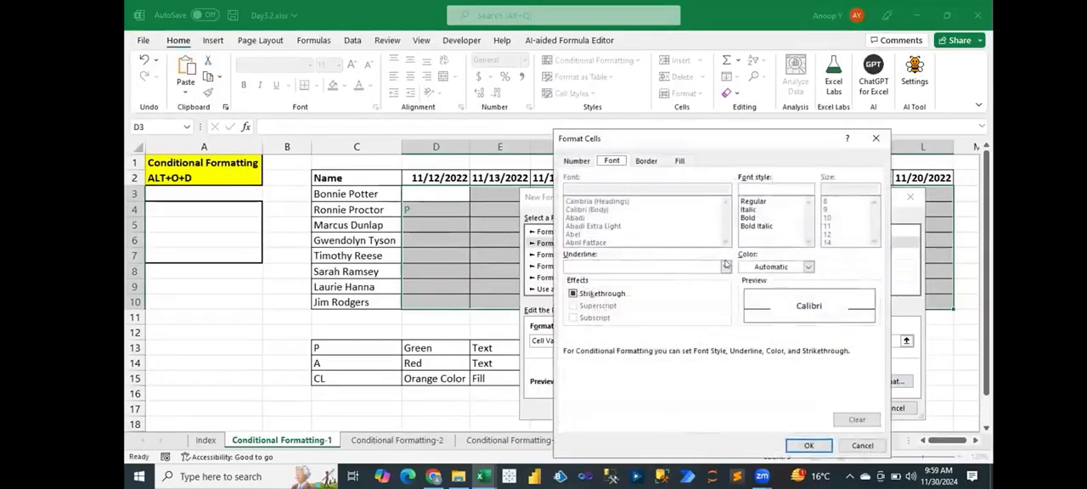
click(767, 270)
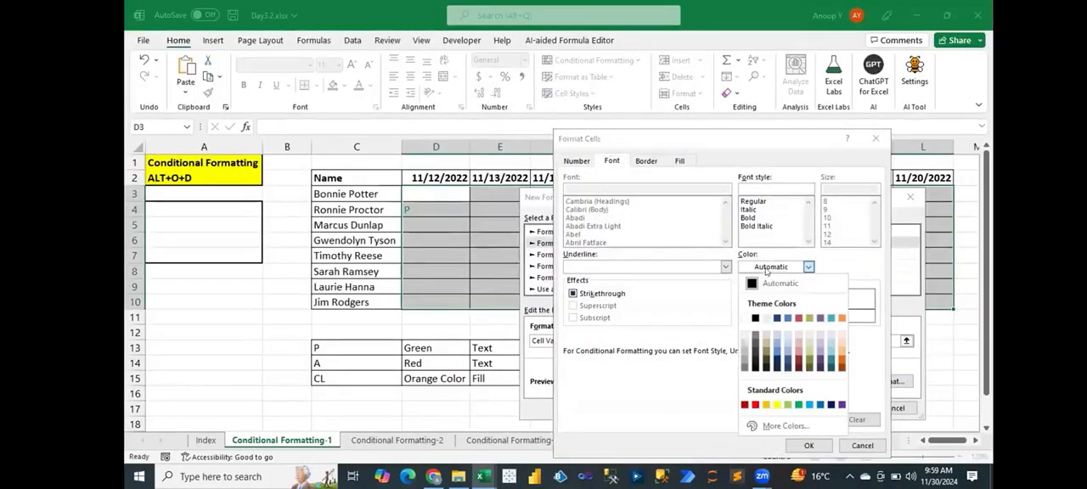
click(754, 406)
click(808, 445)
click(837, 409)
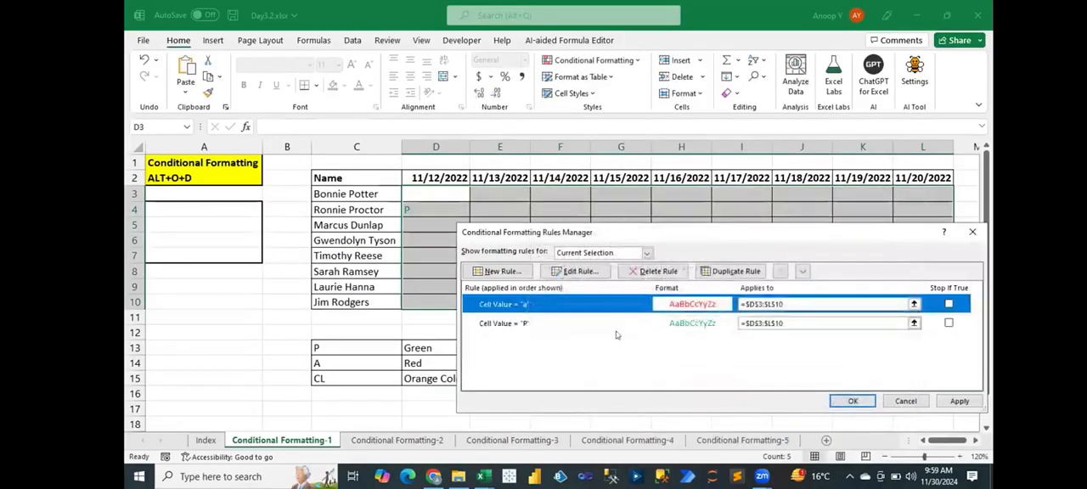
- Start a third rule for the grid that formats only cells whose value is equal to CL
click(502, 273)
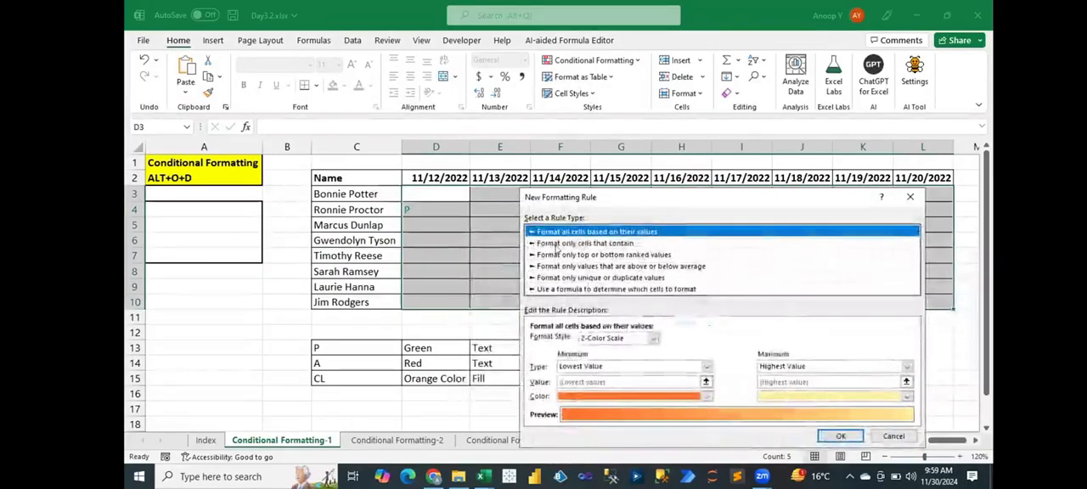
click(556, 244)
click(649, 340)
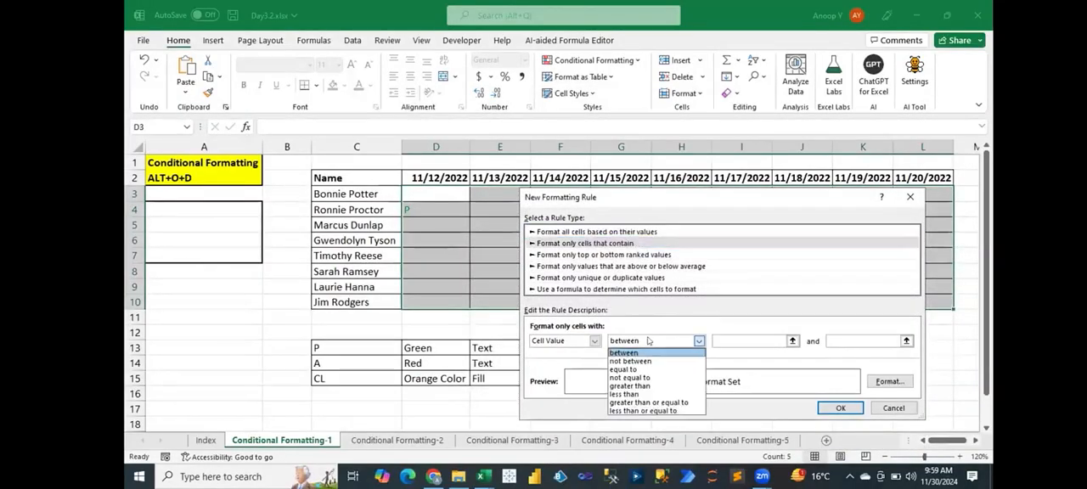
click(659, 368)
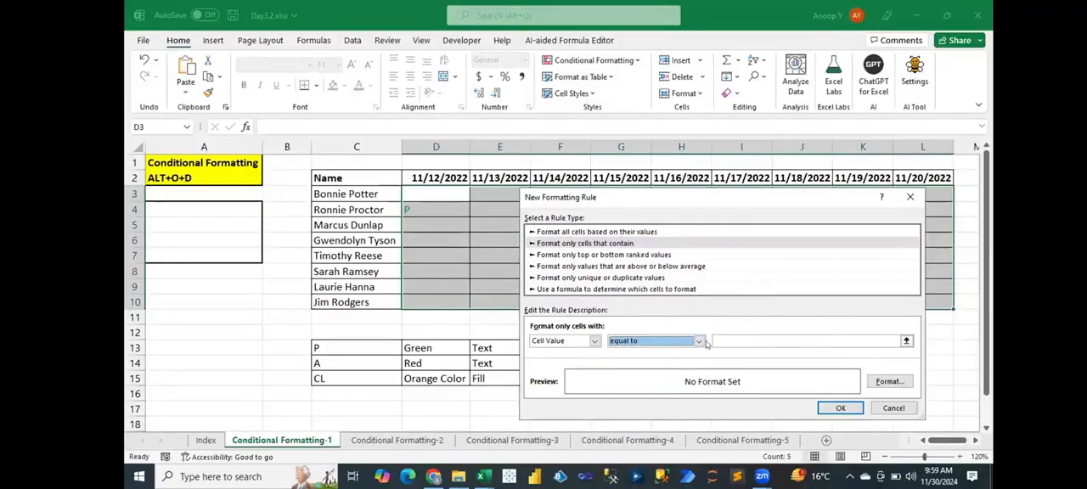
click(728, 338)
text(CL)
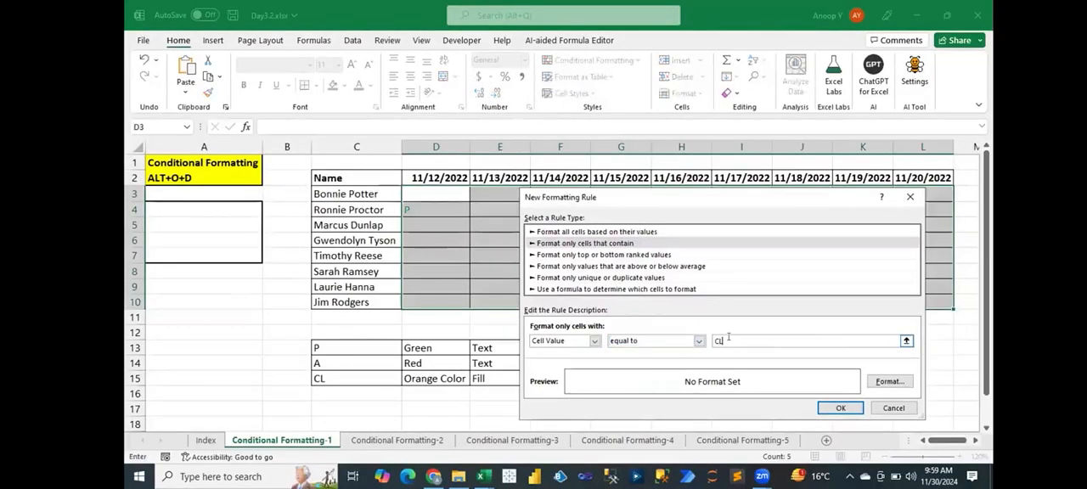
- Give the CL rule a standard Orange fill and apply all the rules to the attendance grid
click(889, 382)
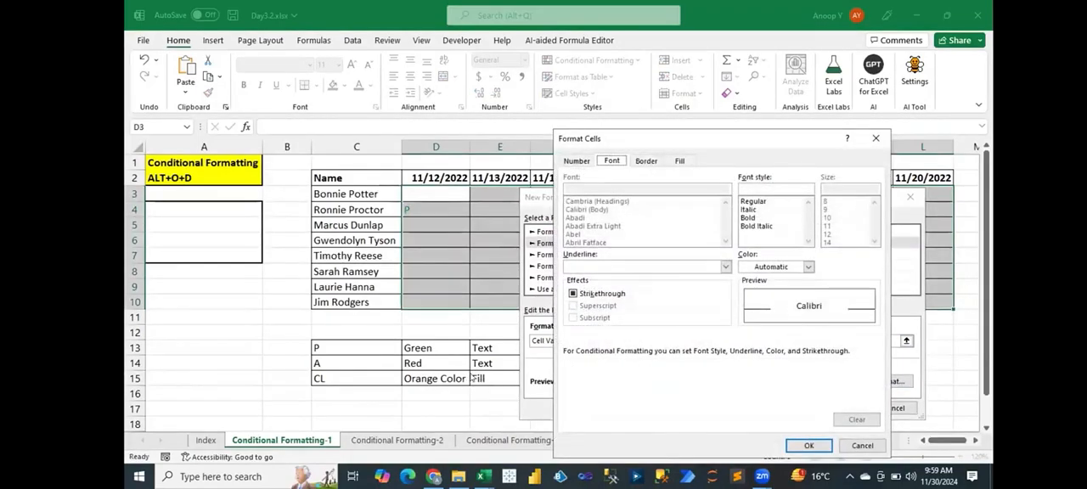
click(681, 161)
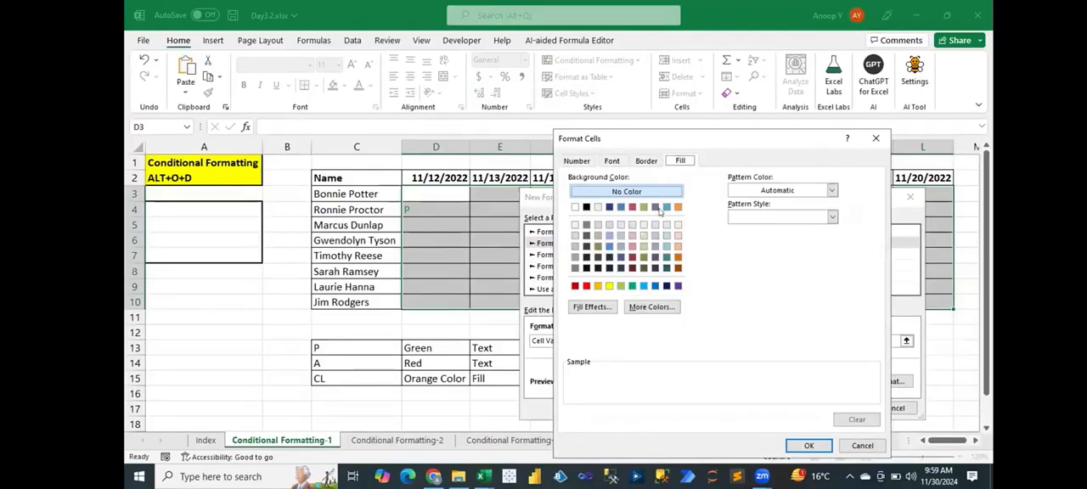
click(597, 286)
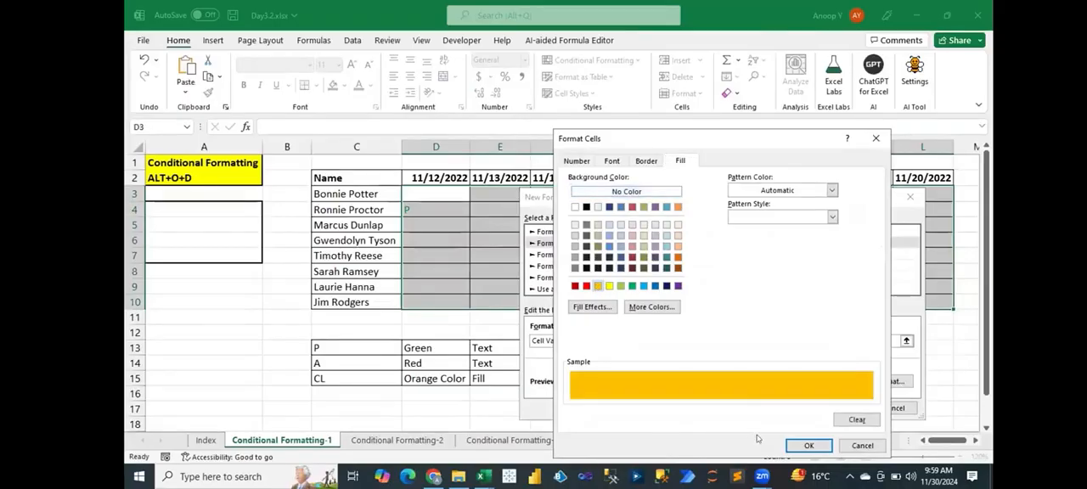
click(803, 445)
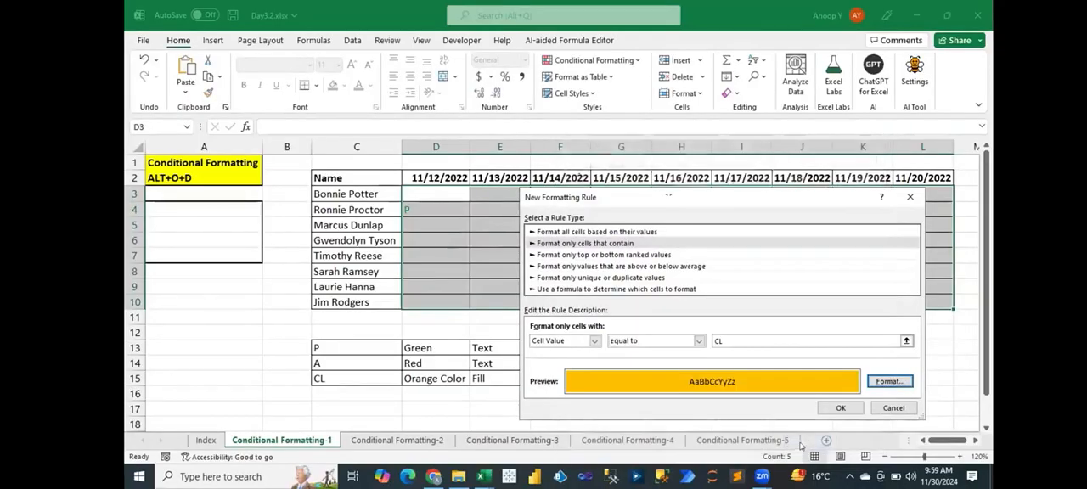
click(828, 409)
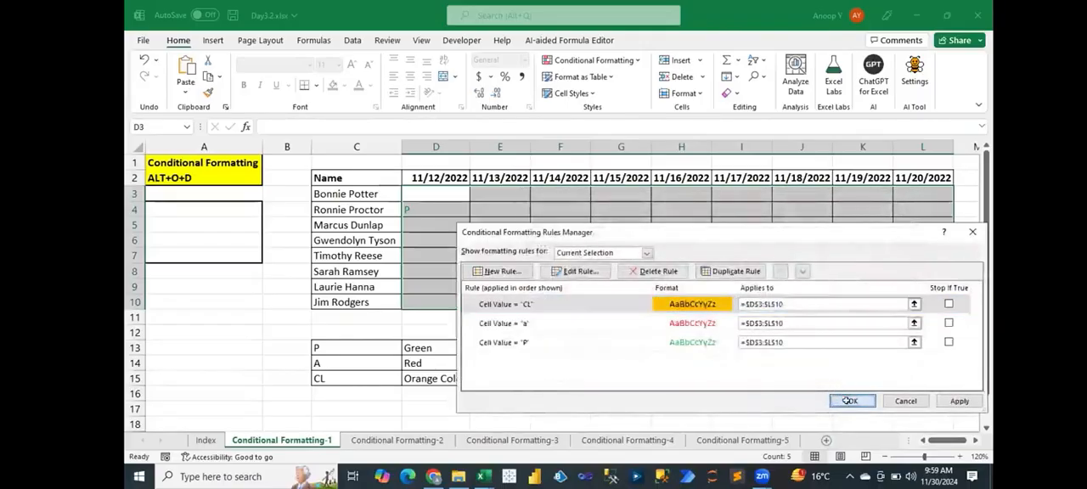
click(852, 401)
- Enter a in E4, G7, I7 and J7 of the attendance grid to test the red text rule
click(518, 211)
text(a)
key(Return)
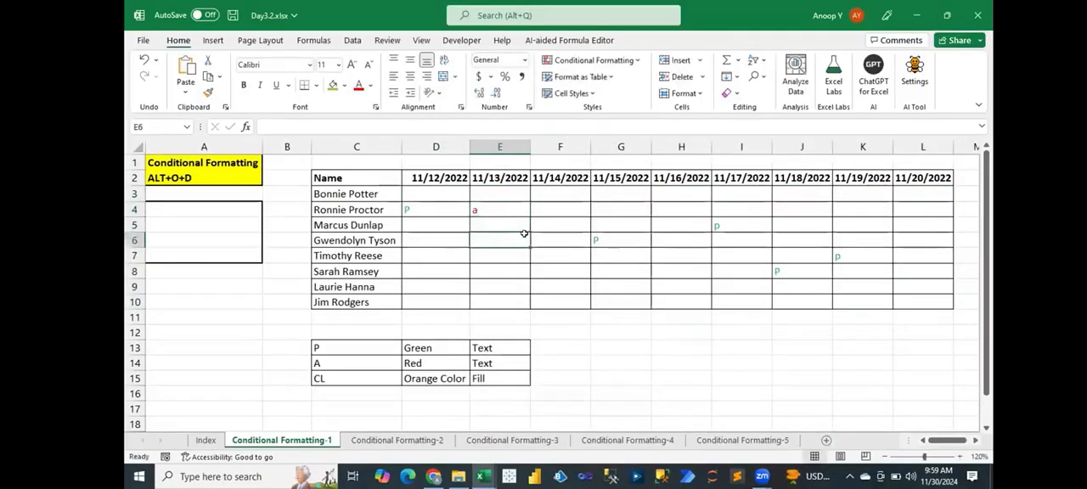
click(534, 257)
key(Right)
text(a)
key(Right)
key(Right)
text(a)
key(Right)
text(a)
- Enter an uppercase A in J5 and a lowercase a in L6 of the attendance grid
key(Up)
key(Up)
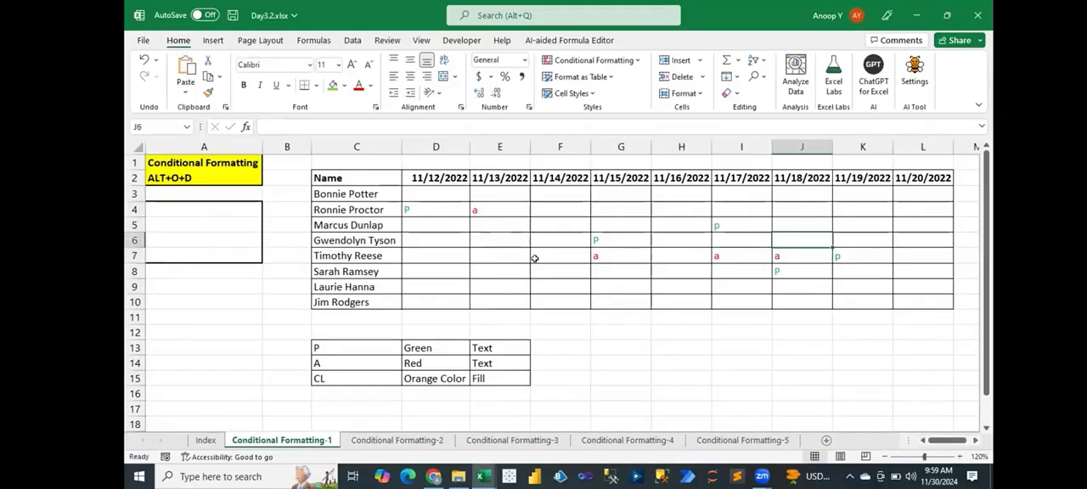
text(A)
key(Right)
key(Right)
key(Down)
text(a)
key(Return)
key(Return)
- Enter CL in H9 and J10 of the attendance grid to test the orange fill rule
key(Down)
key(Left)
key(Left)
key(Left)
key(Left)
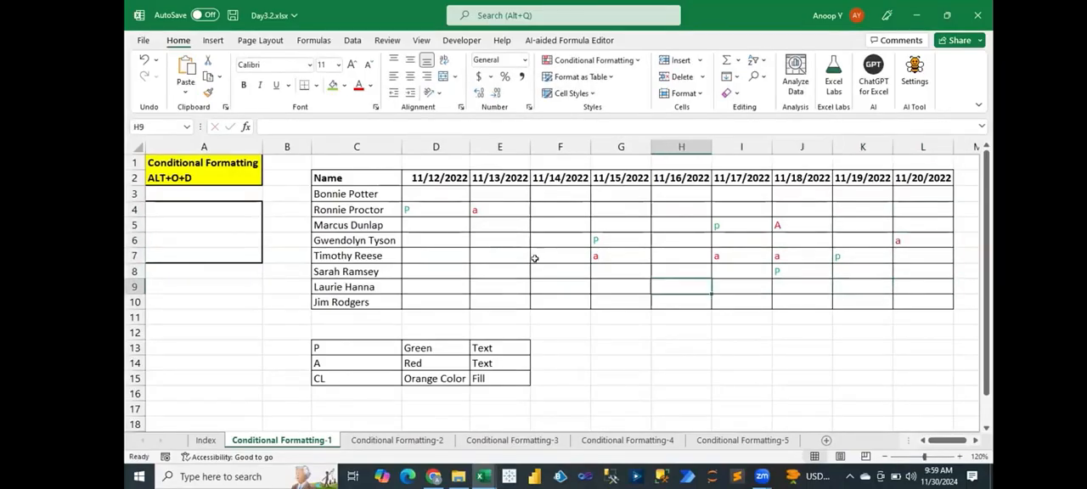
text(CL)
key(Right)
key(Right)
key(Down)
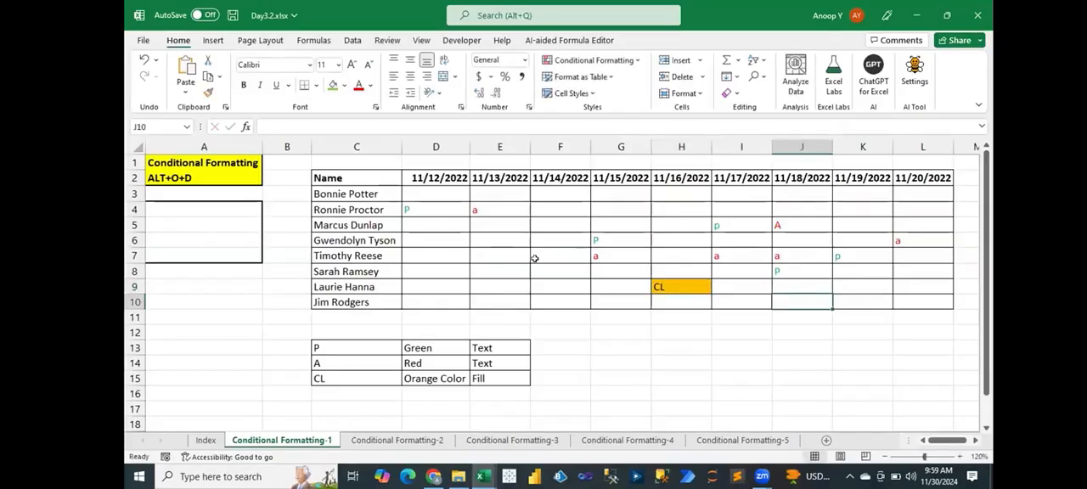
text(CL)
- Enter lowercase cl in K9 and K4 of the attendance grid
key(Right)
key(Up)
text(c;)
key(Right)
key(Left)
text(cl)
key(Right)
key(Up)
key(Up)
key(Up)
key(Up)
key(Up)
key(Left)
text(c)
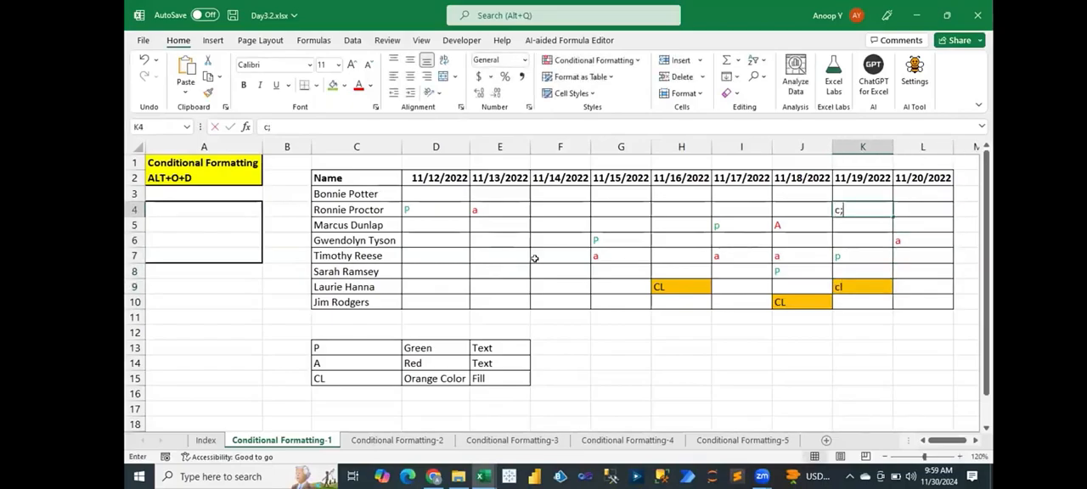
text(l)
key(Return)
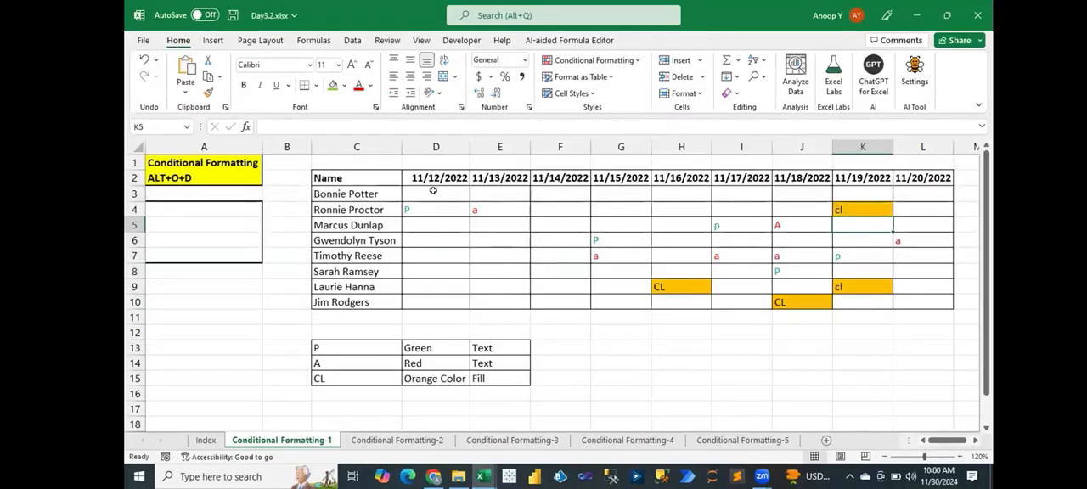
- Review the legend codes in C13:C15 against the formatted attendance grid D3:L10, highlighting each range
drag(339, 344, 335, 370)
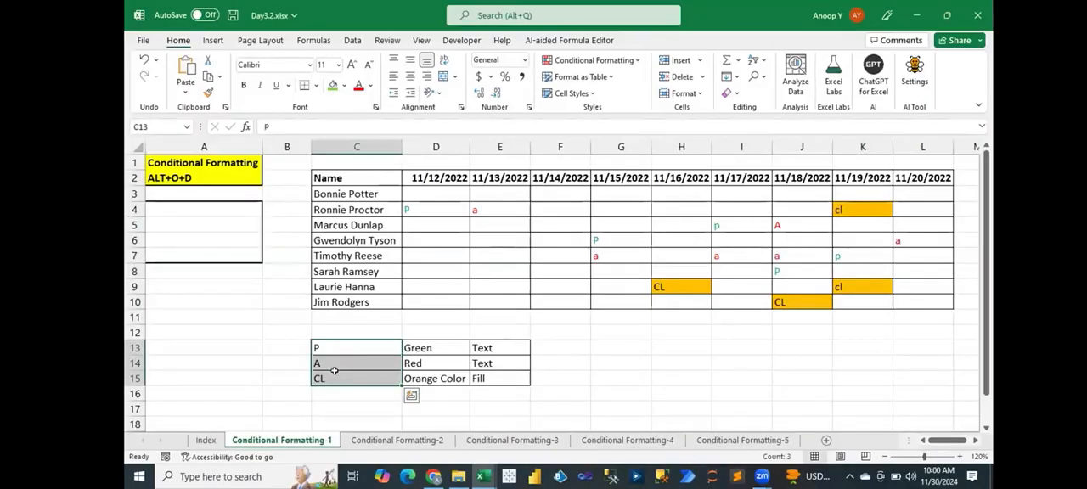
click(453, 189)
drag(453, 189, 902, 302)
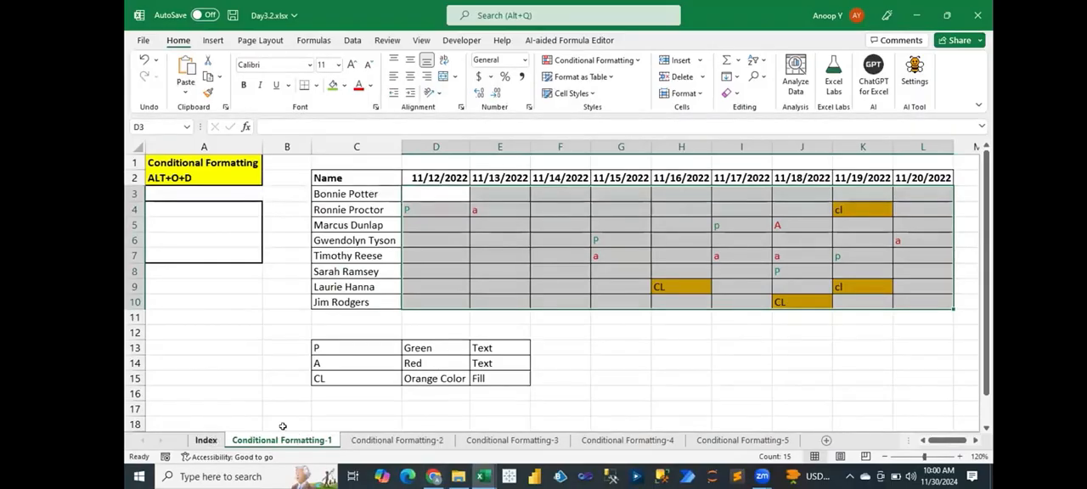
- Apply borders to all cells in G12:L17 and enter =RANDBETWEEN(10,200) in G12
click(606, 354)
drag(614, 335, 901, 401)
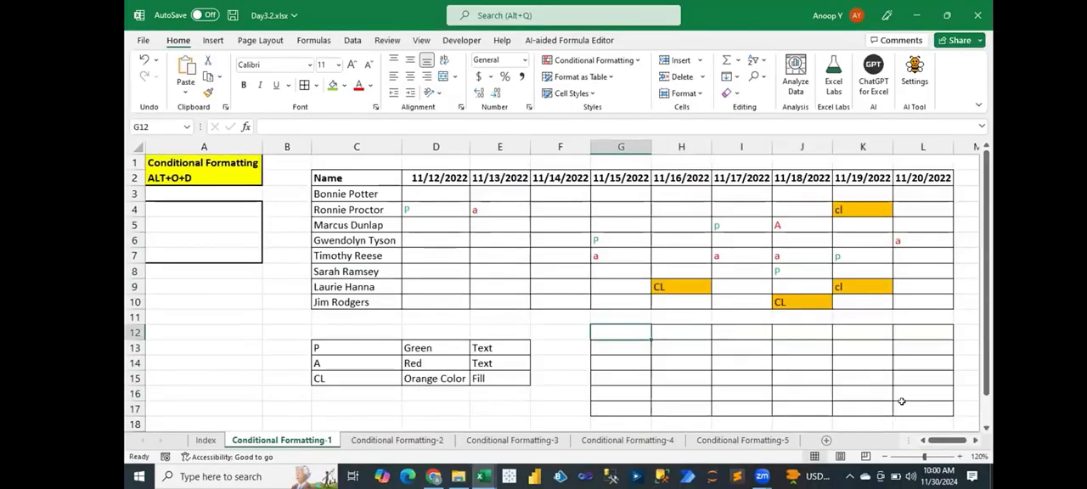
text(=rand)
key(Down)
key(Down)
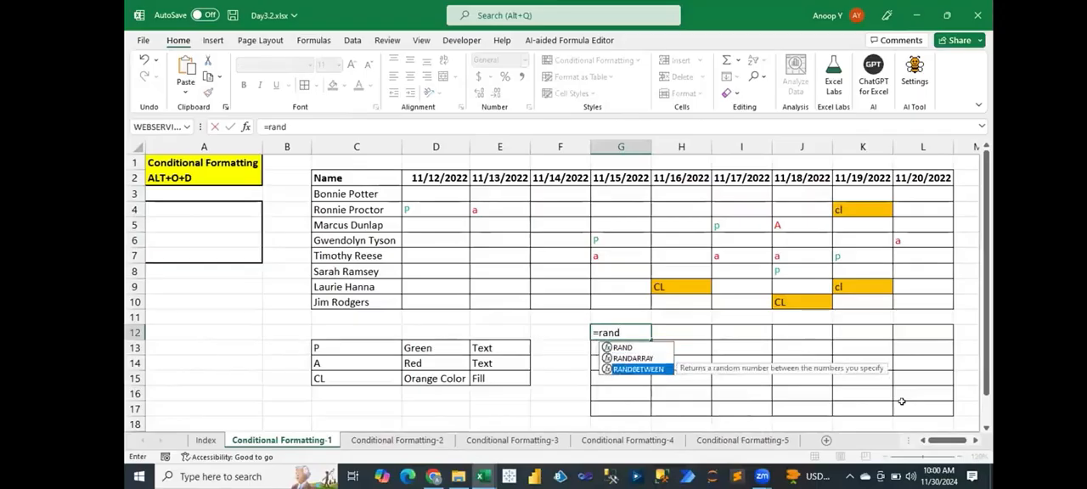
key(Tab)
text(10,)
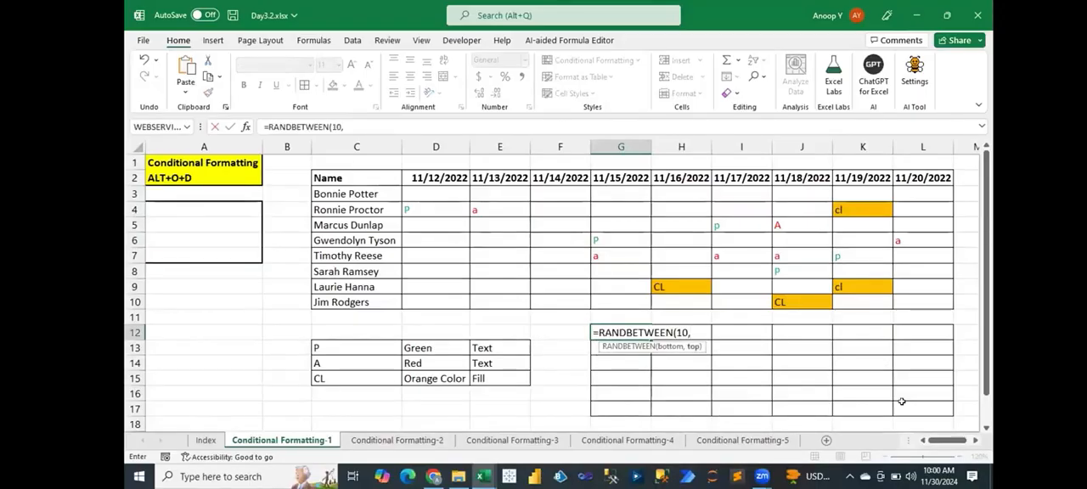
text(2000)
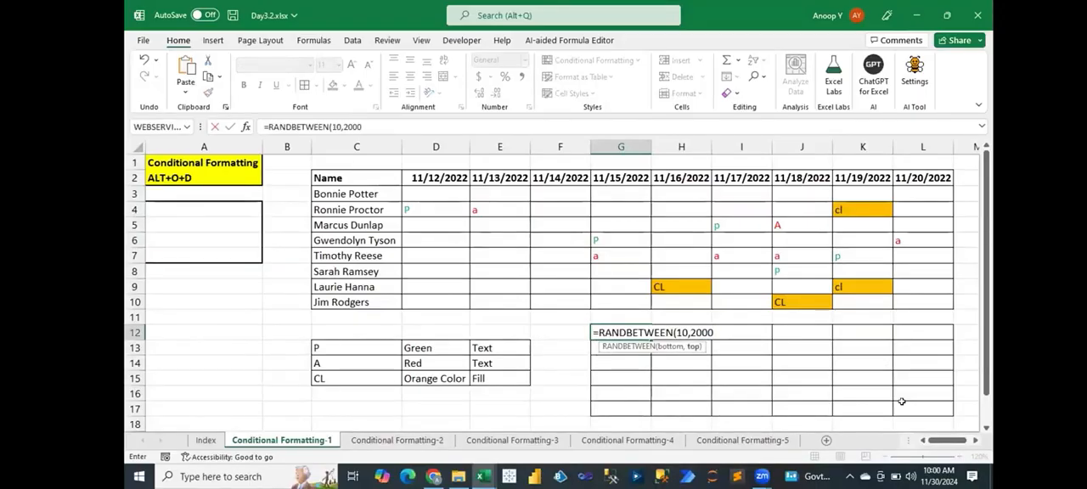
key(ctrl+Return)
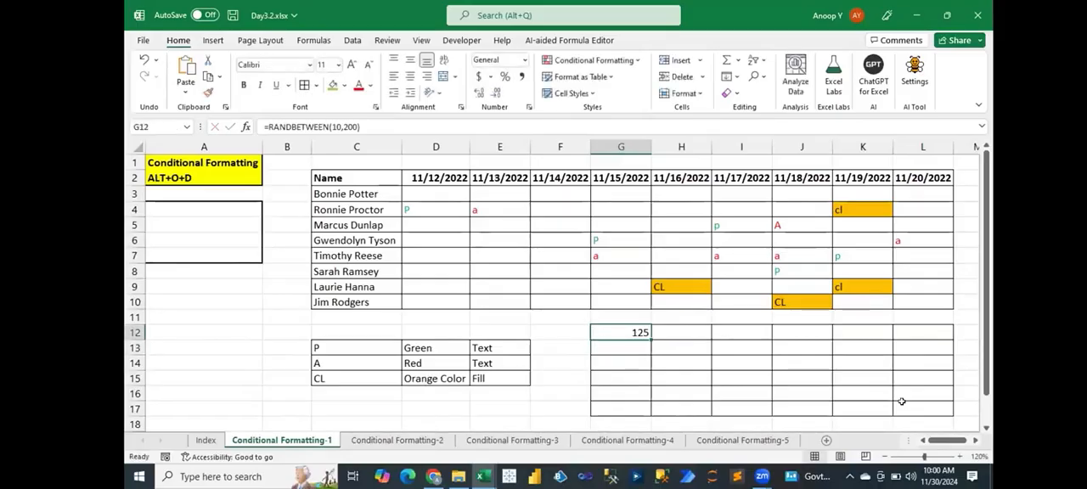
- Fill the random-number formula from G12 down and across the whole bordered block G12:L17
key(shift+Down)
key(shift+Down)
key(shift+Down)
key(shift+Down)
key(shift+Down)
key(shift+Right)
key(shift+Right)
key(shift+Right)
key(shift+Right)
key(shift+Right)
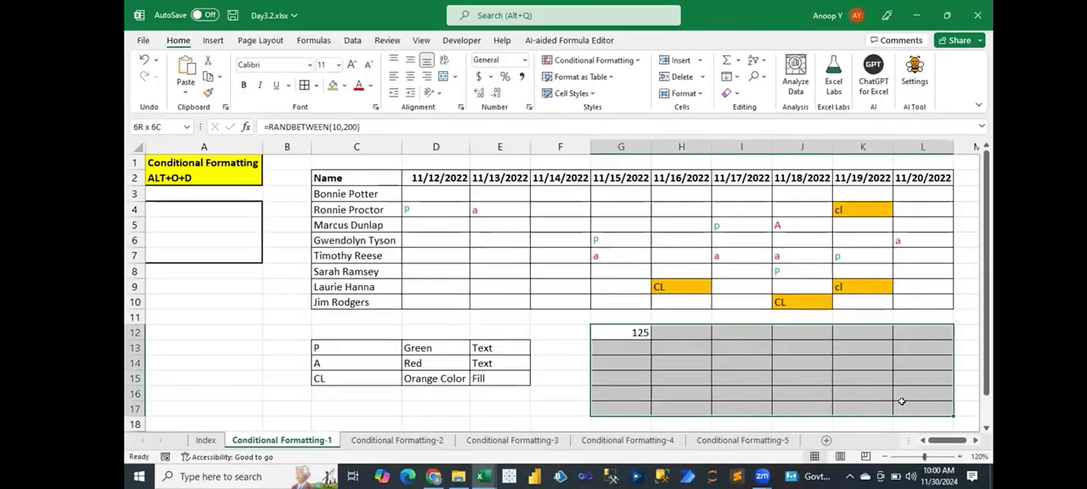
key(ctrl+d)
key(ctrl+r)
- Convert the formulas in G12:L17 to fixed numbers by pasting them back as values
key(ctrl+c)
key(ctrl+alt+v)
key(v)
key(Return)
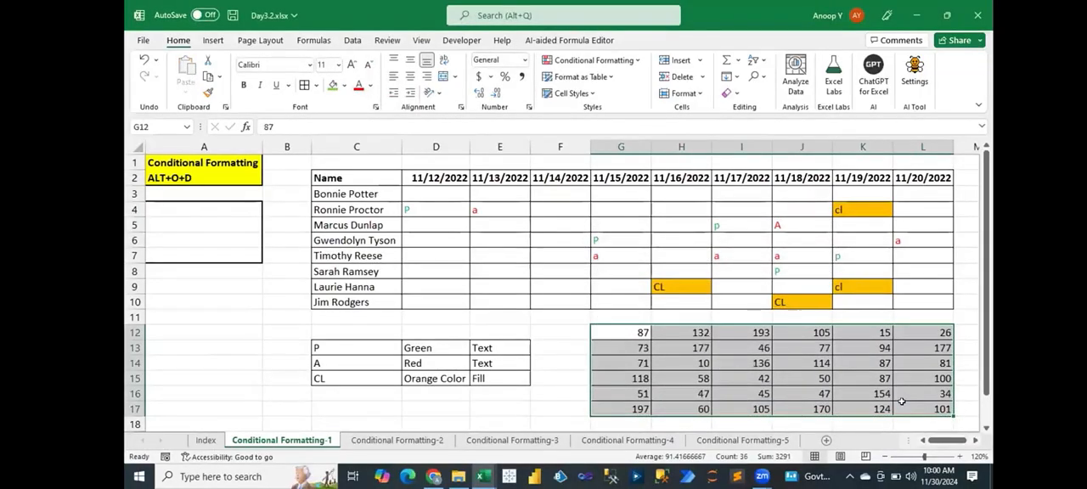
- Start a Less Than highlight rule for G12:L17 with 99 as the threshold, keeping the number block visible
click(594, 61)
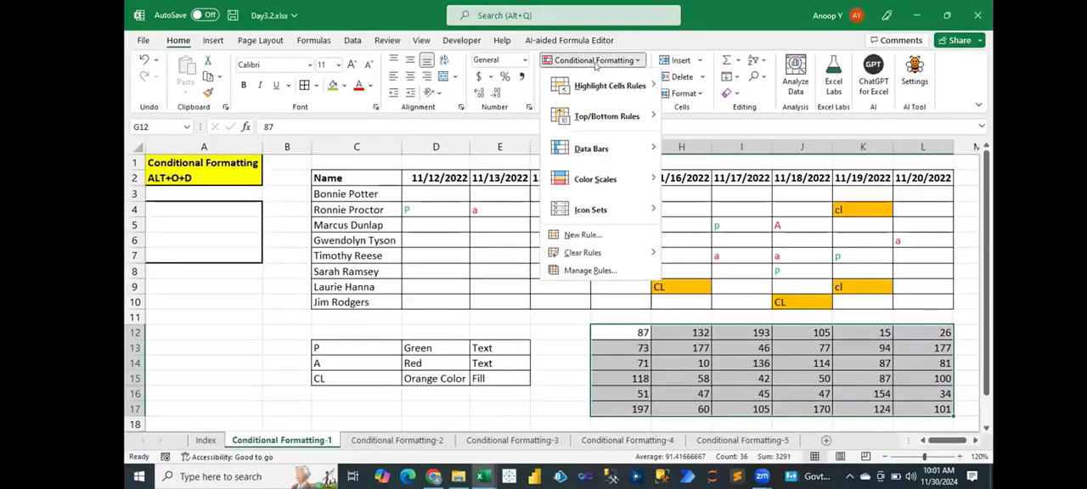
mouse_move(619, 81)
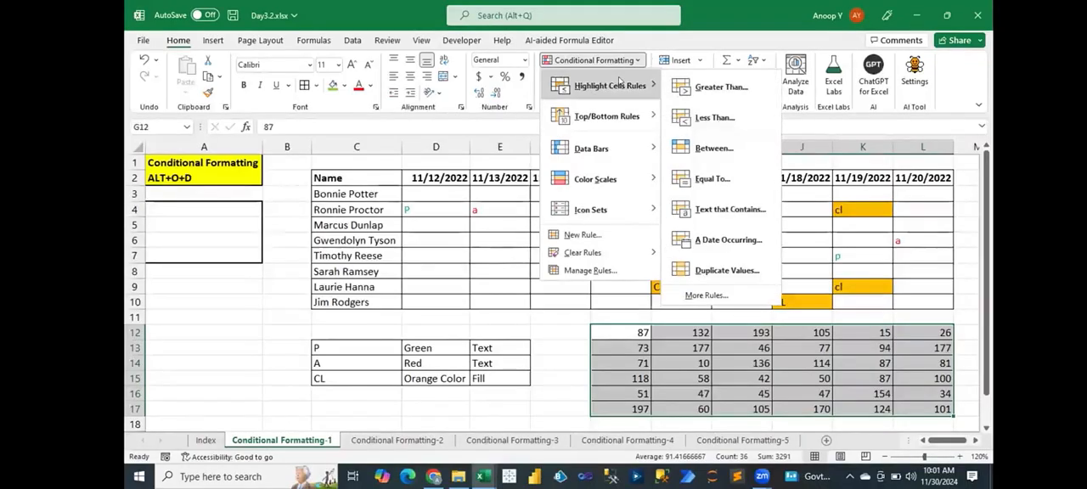
click(714, 118)
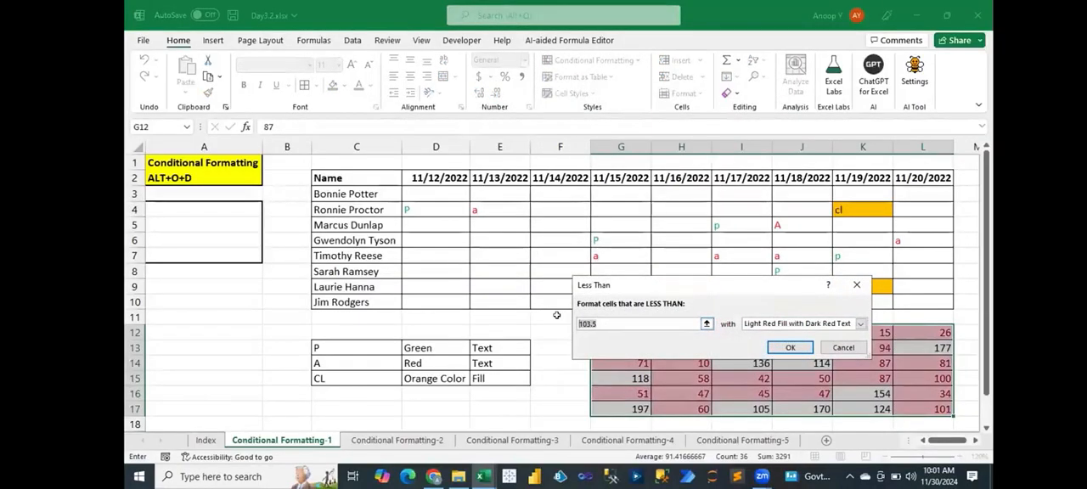
text(99)
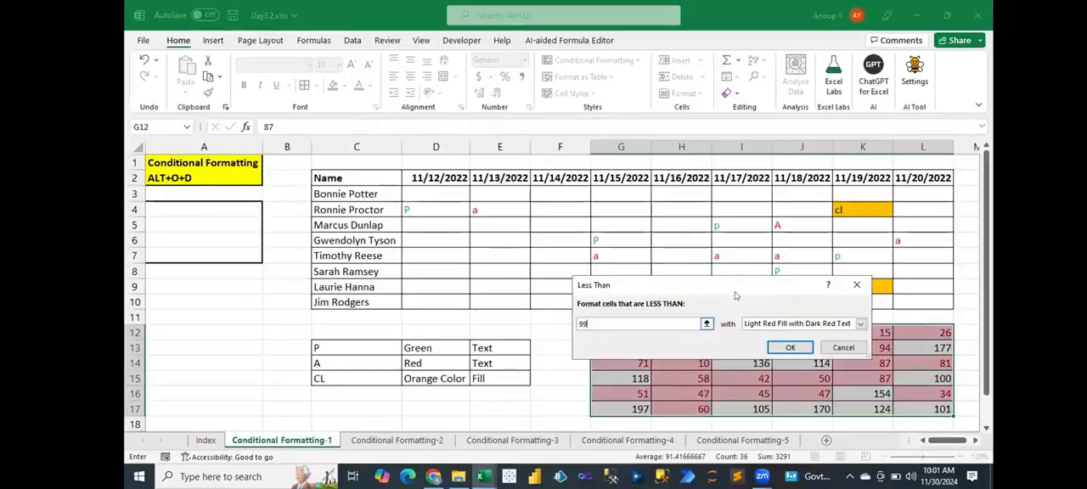
drag(735, 296, 511, 223)
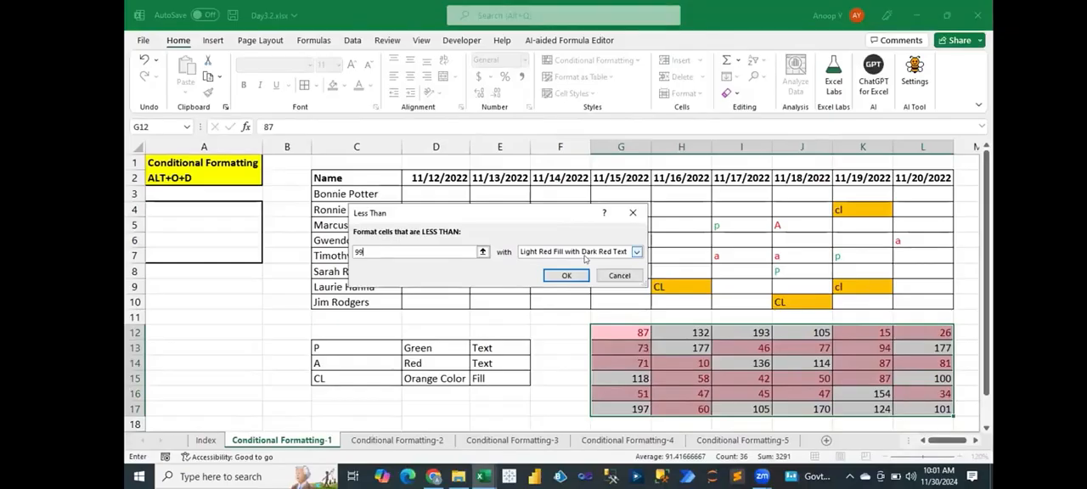
- Try the Red Text and Yellow Fill with Dark Yellow Text presets for the less-than-99 rule
click(636, 252)
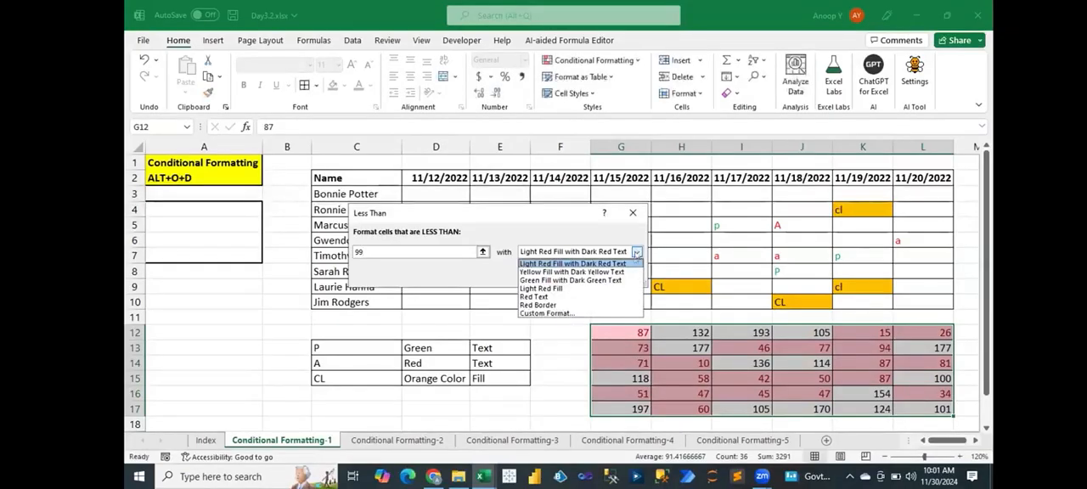
click(609, 298)
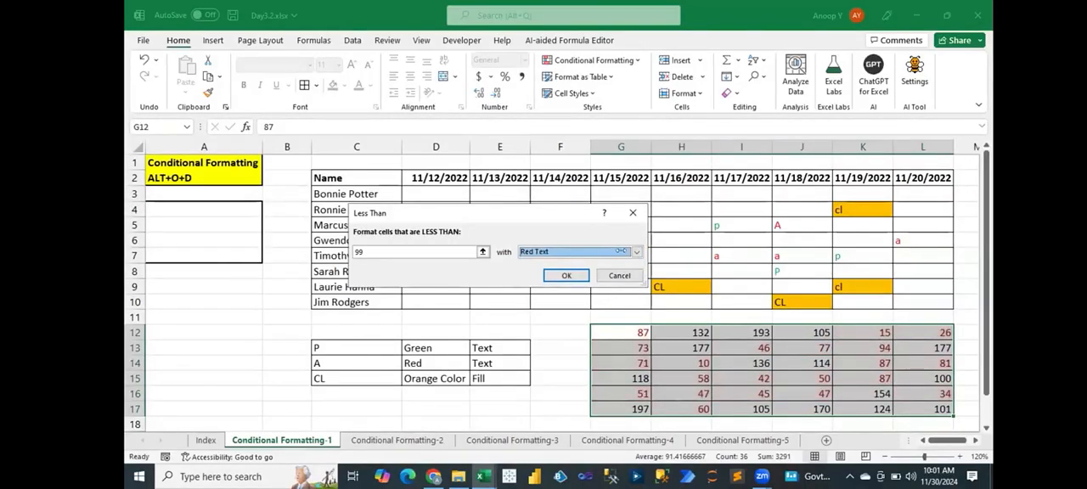
click(636, 251)
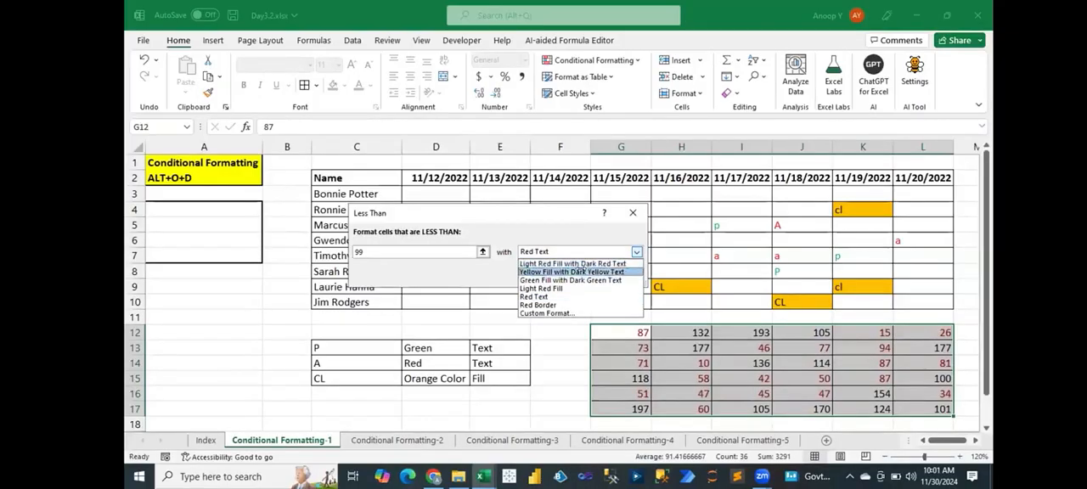
click(582, 270)
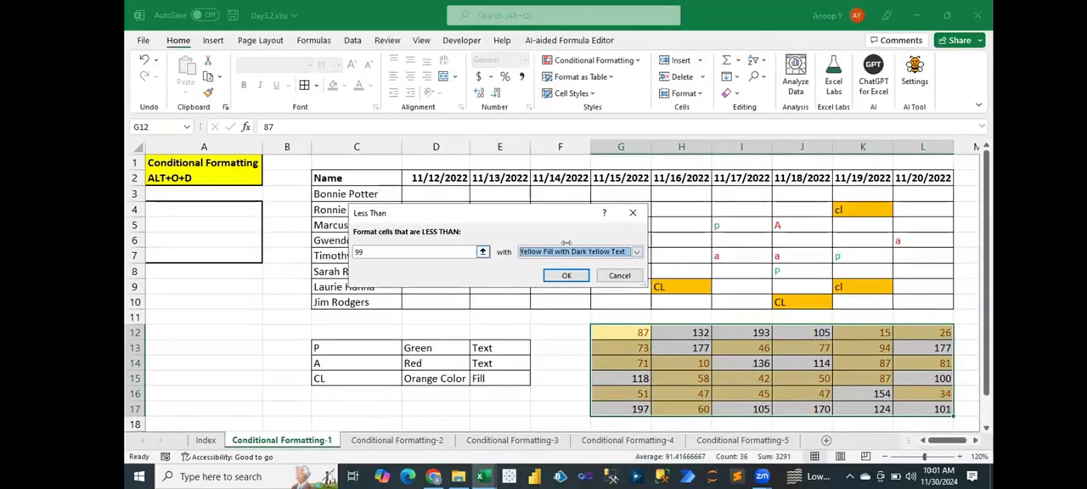
- Give the less-than-99 rule a custom format with red fill and white font, and apply it to G12:L17
click(567, 252)
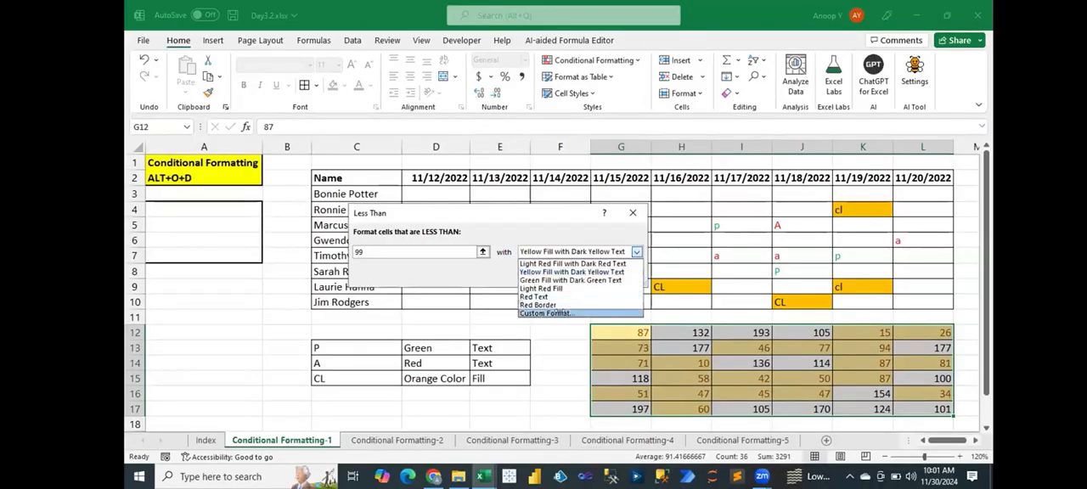
click(548, 314)
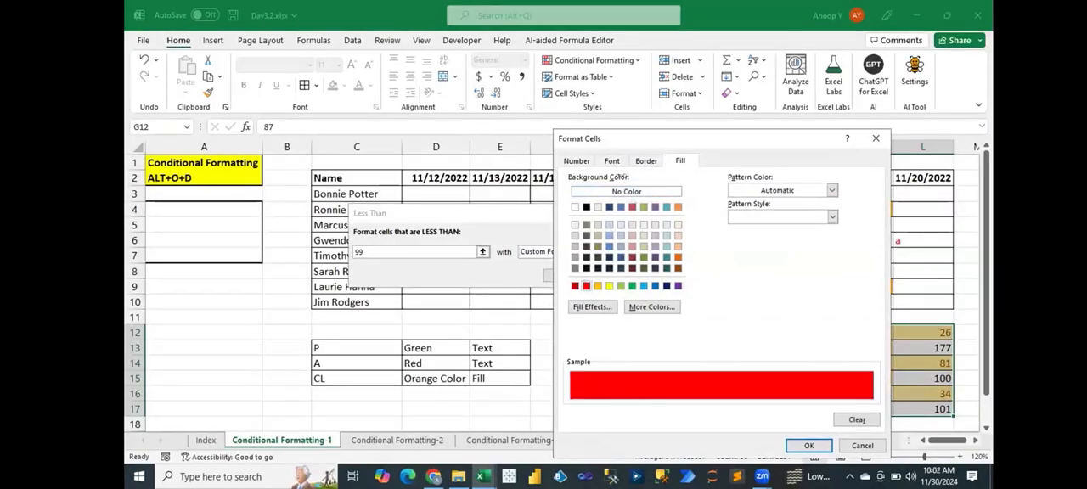
click(612, 161)
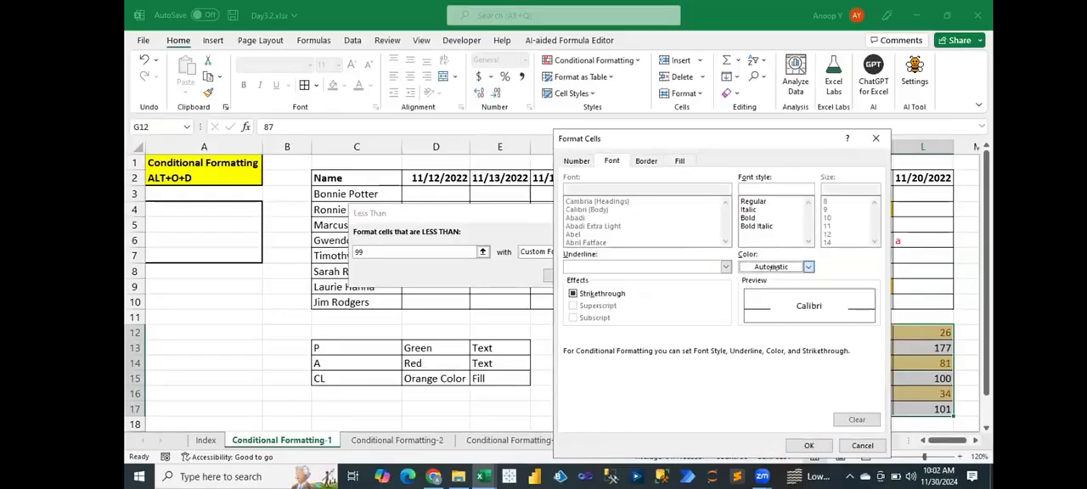
click(772, 267)
click(743, 314)
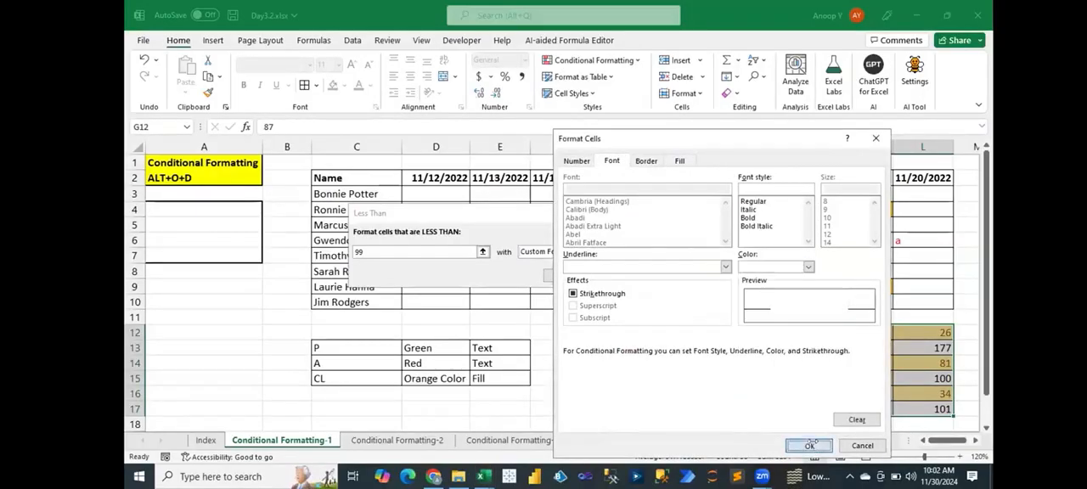
click(811, 445)
click(567, 275)
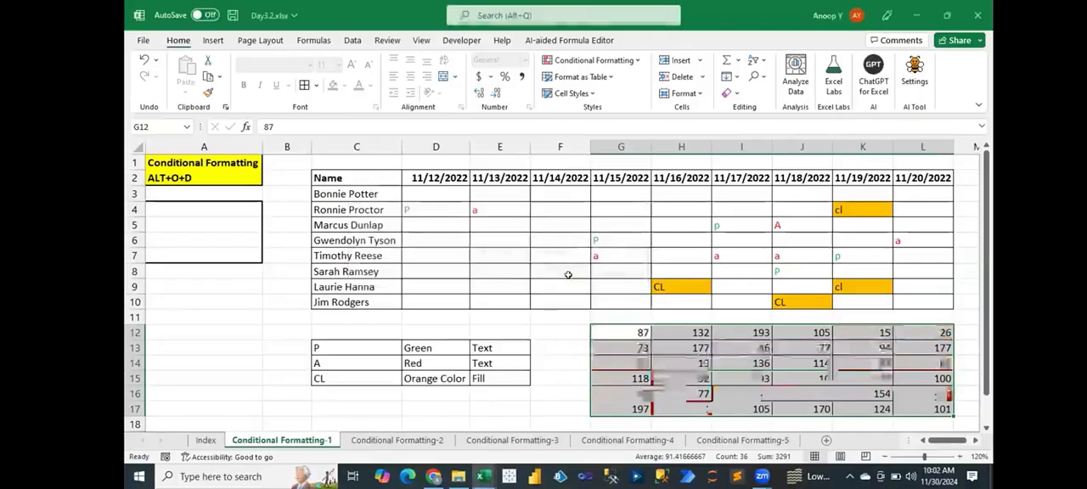
click(730, 373)
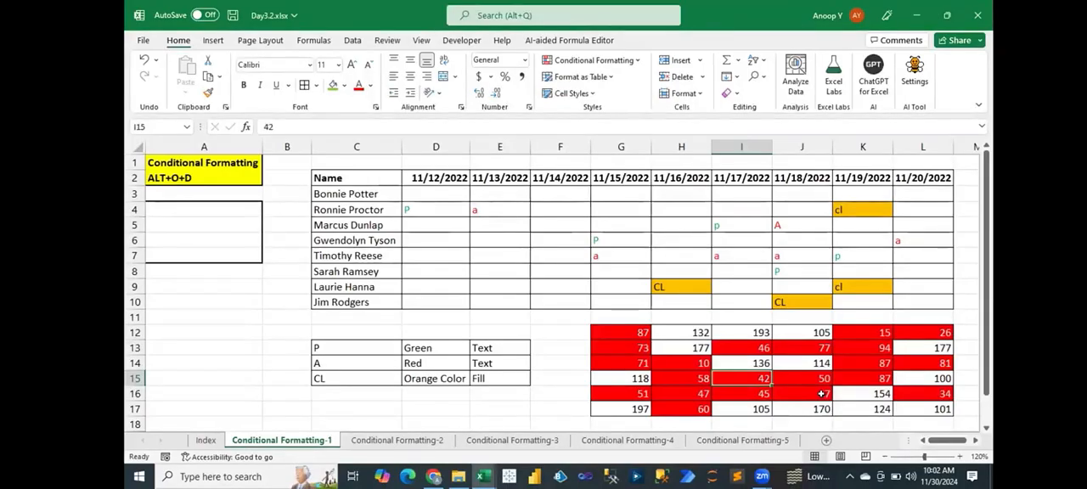
- Center the numbers in G12:L17 horizontally
drag(640, 333, 930, 411)
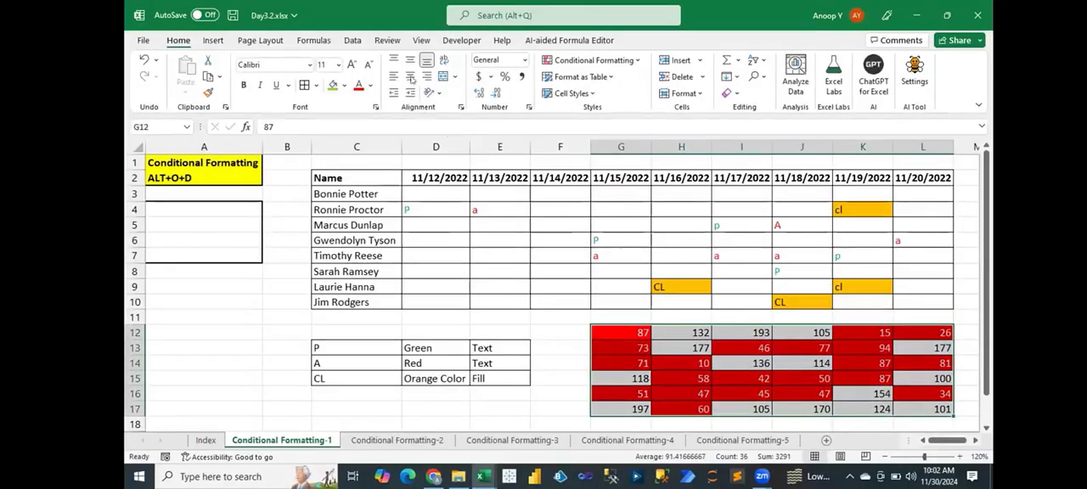
click(410, 76)
click(746, 332)
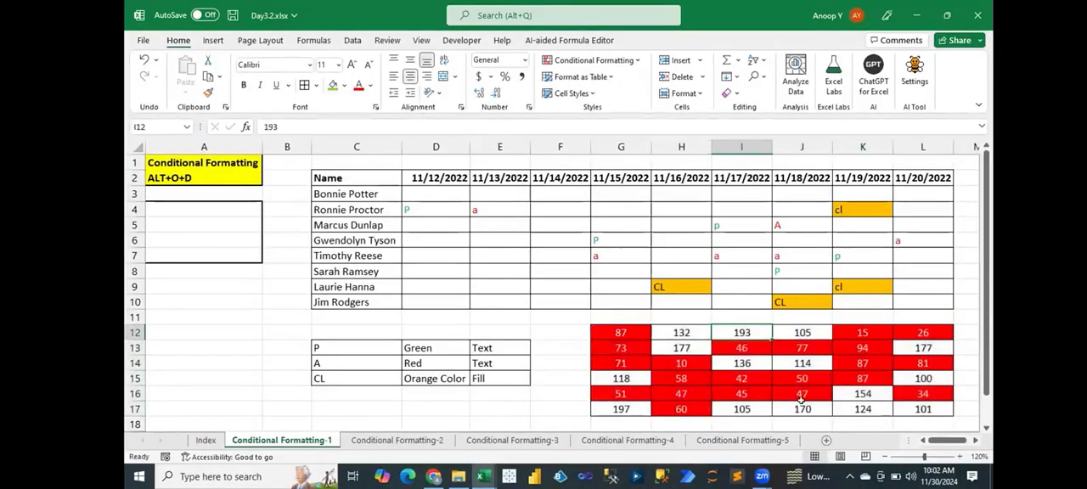
- Enter 67 in K17 to test the less-than-99 rule
click(861, 410)
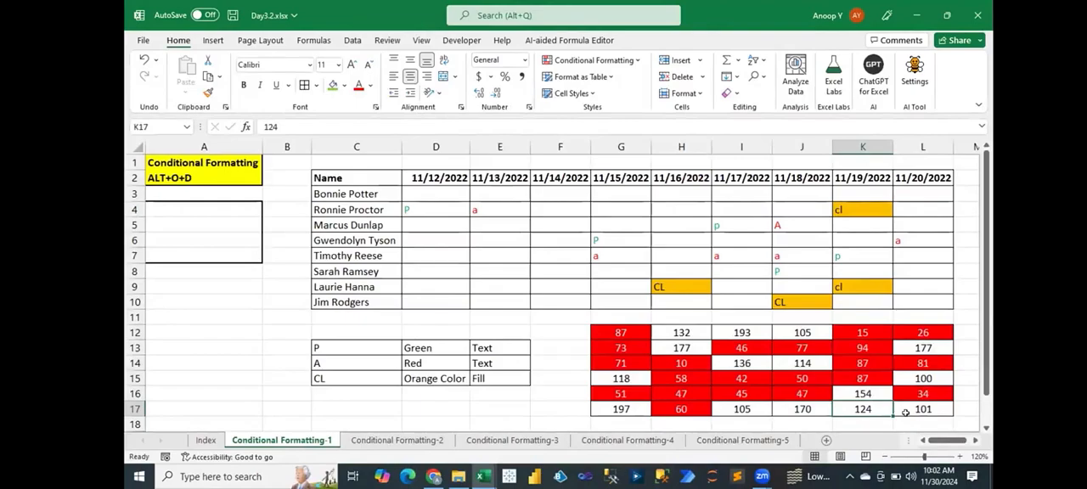
text(67)
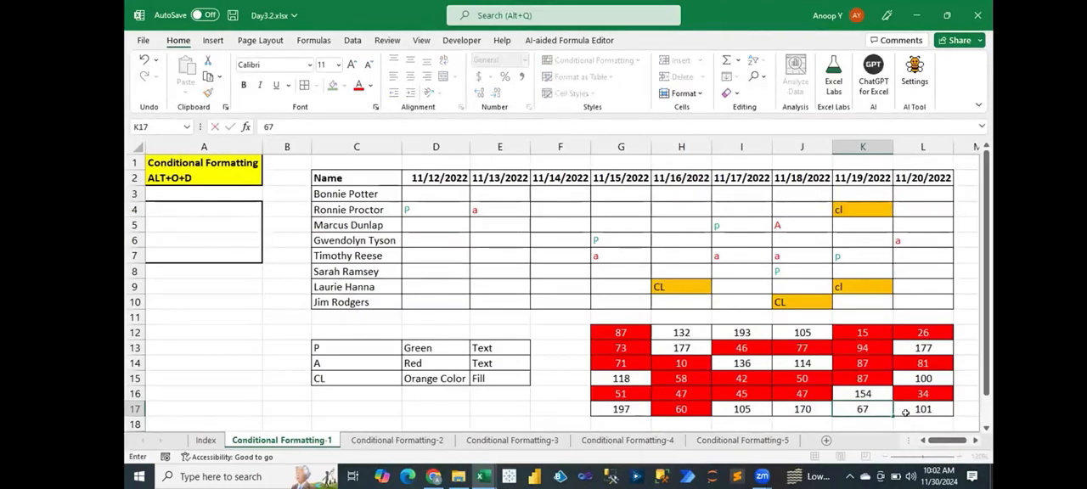
key(Left)
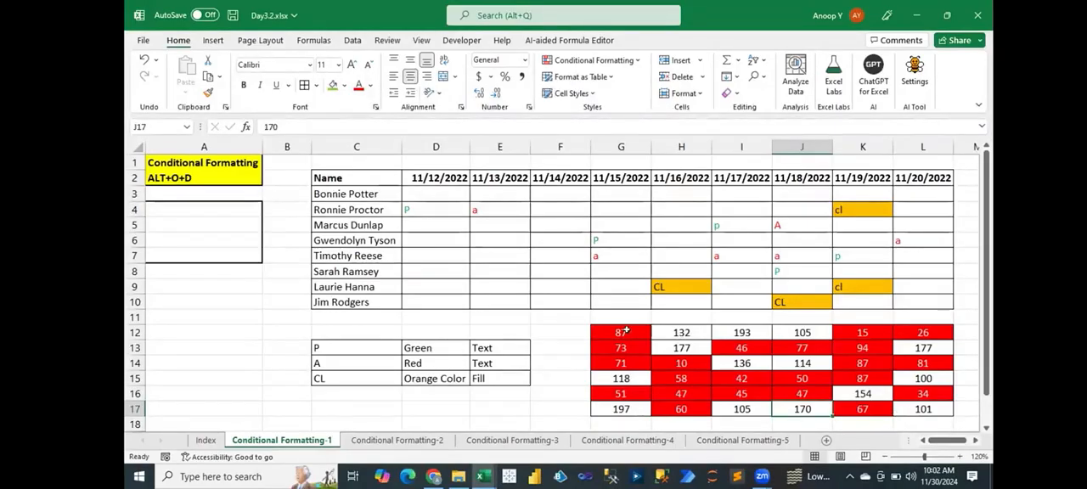
- Start a Greater Than highlight rule for G12:L17 with 99 as the threshold
drag(626, 326, 903, 401)
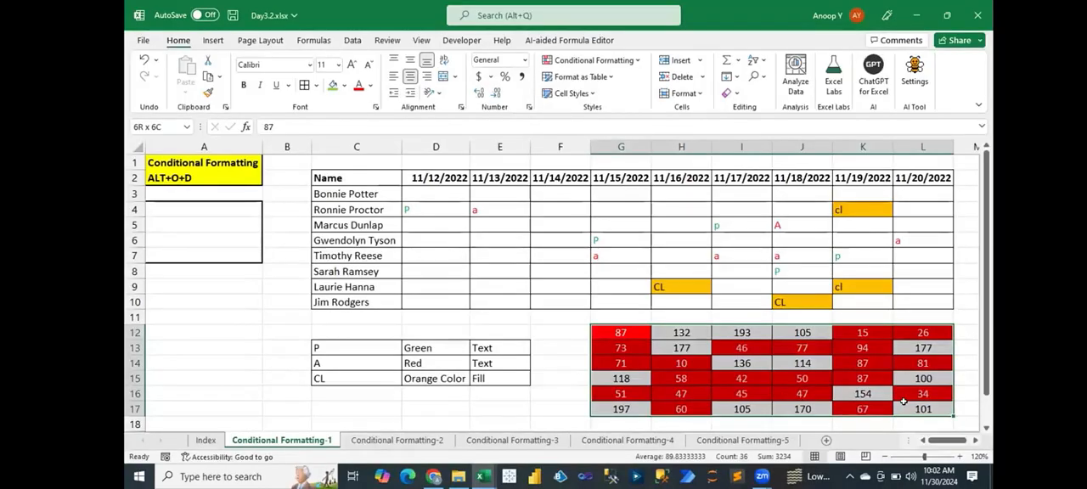
drag(904, 401, 904, 400)
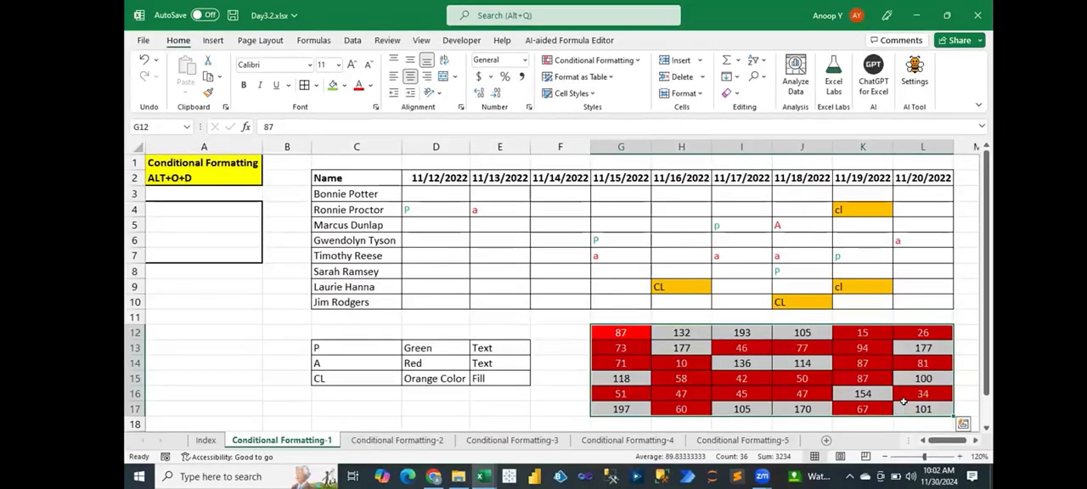
click(594, 61)
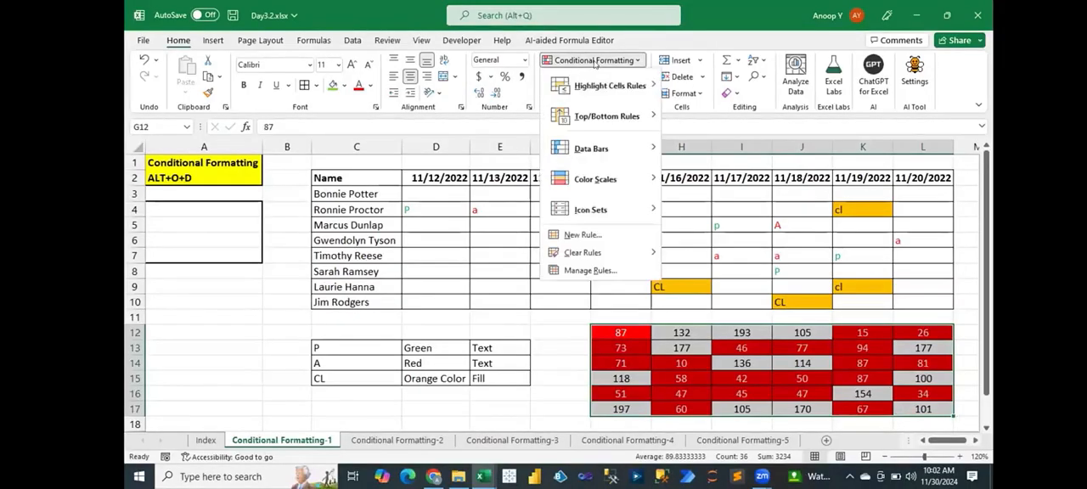
mouse_move(637, 88)
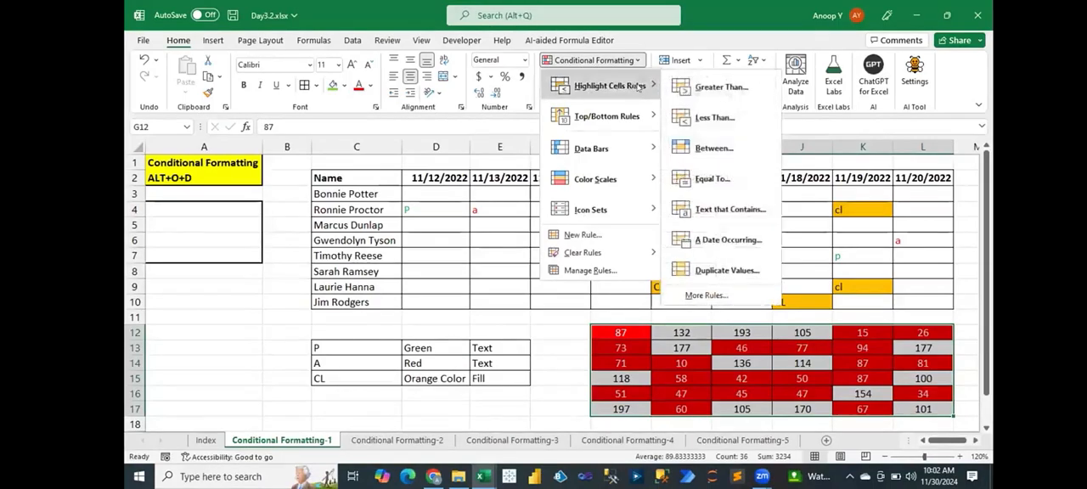
click(707, 90)
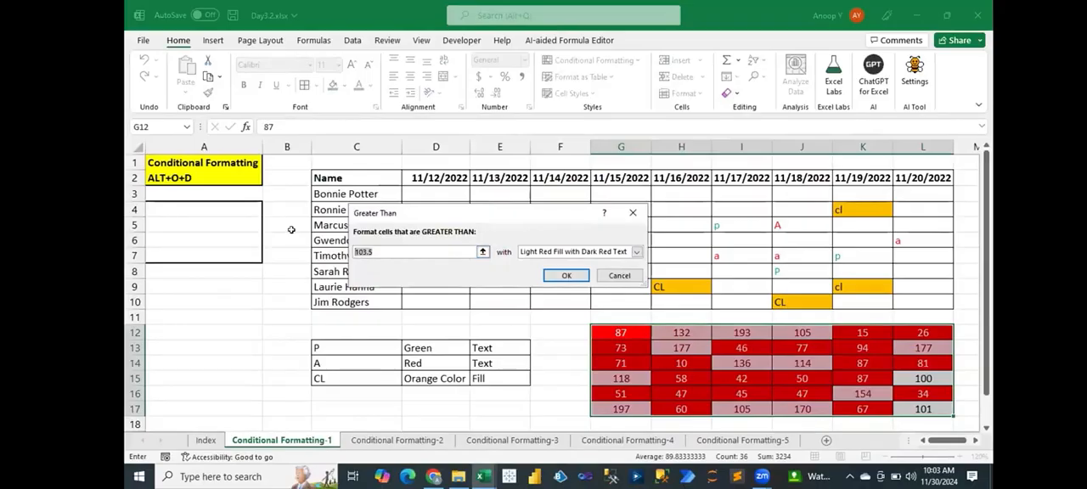
text(99)
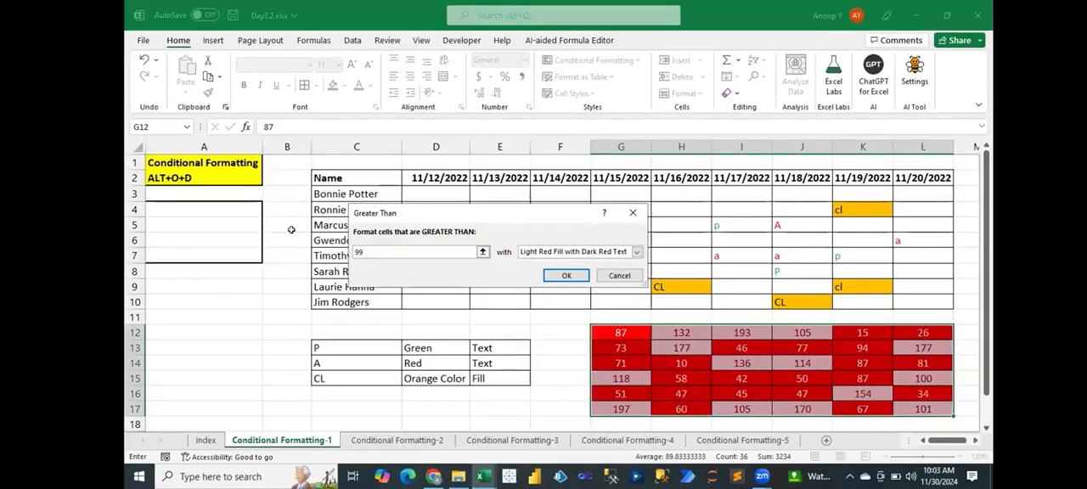
- Give the greater-than-99 rule a custom light green fill and apply it to G12:L17
click(636, 252)
click(555, 313)
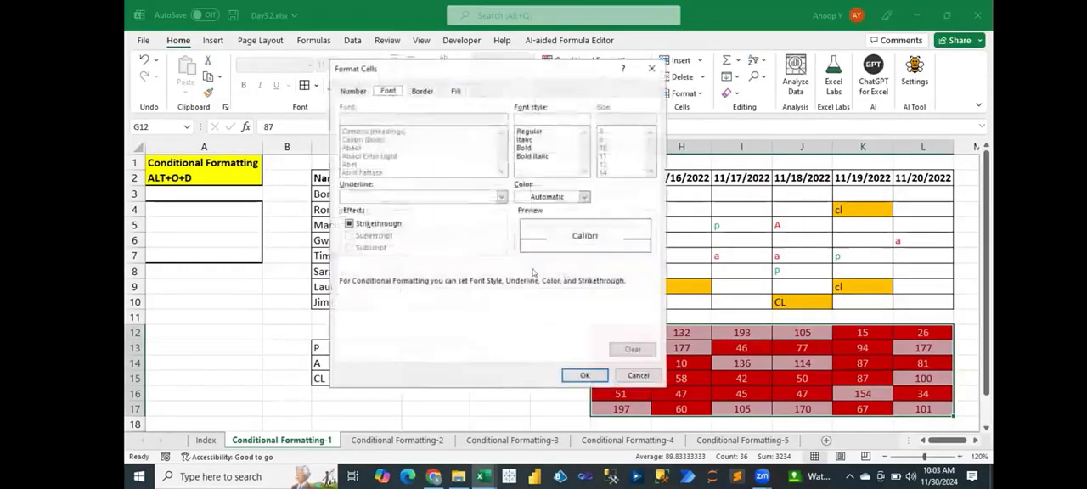
click(455, 91)
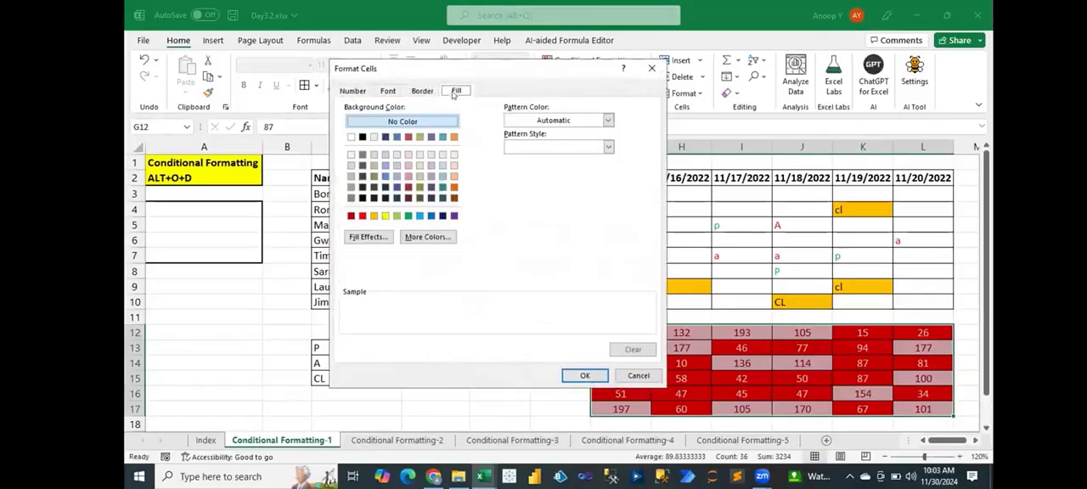
click(396, 216)
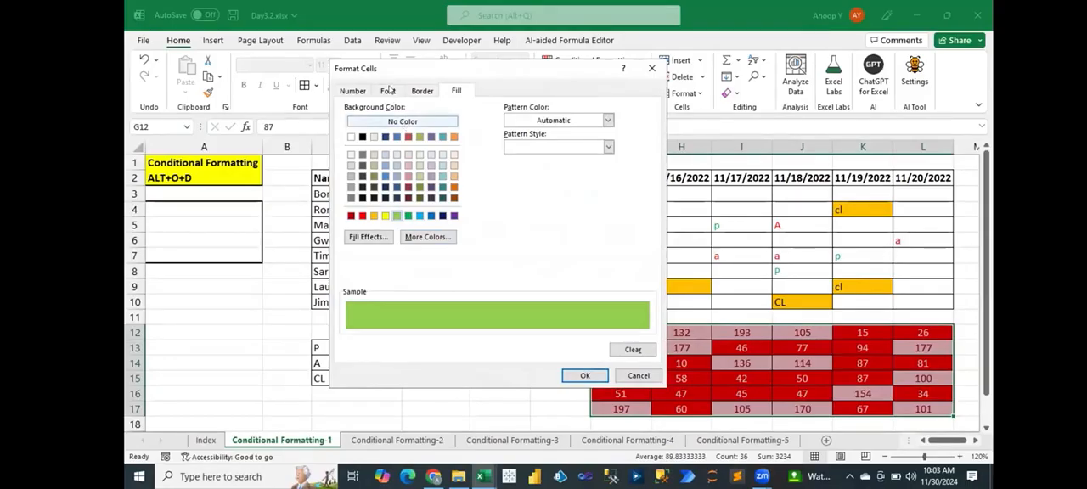
click(388, 90)
click(585, 376)
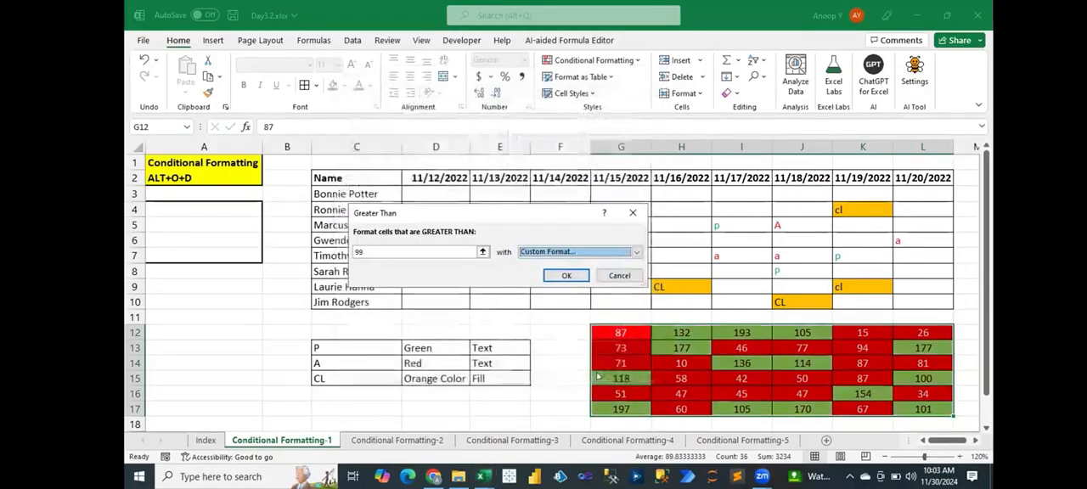
click(564, 273)
click(742, 378)
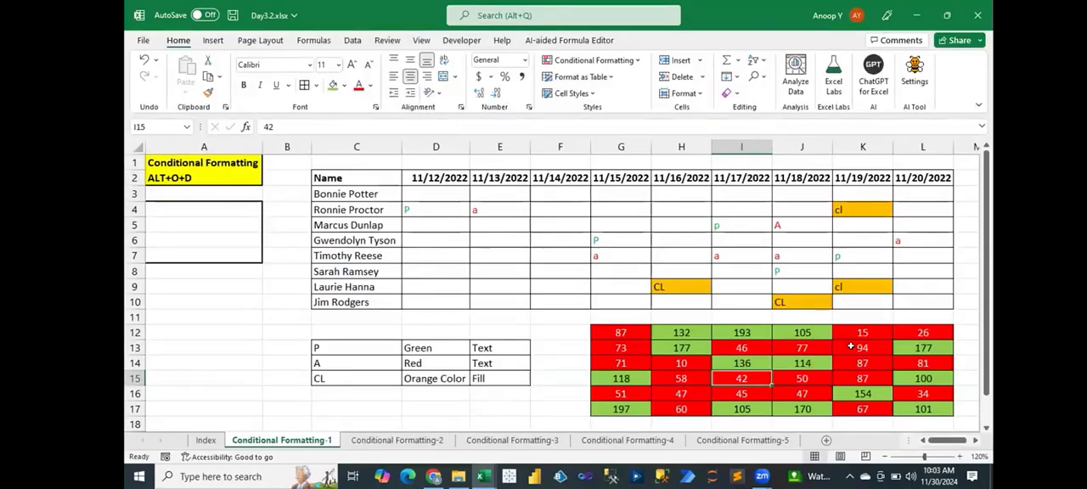
- Review the less-than-99 and greater-than-99 rules of the number block in the conditional formatting rules manager, leaving both unedited
click(569, 62)
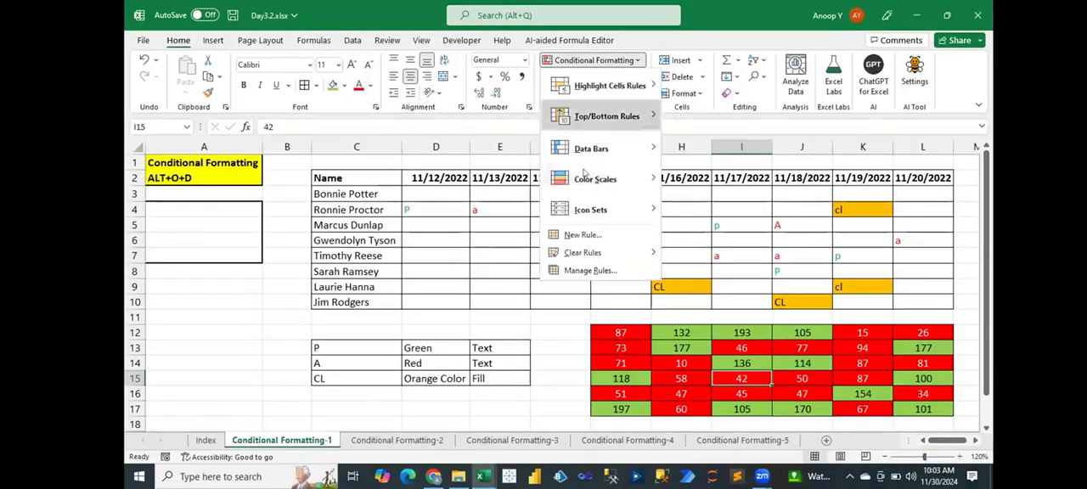
click(585, 272)
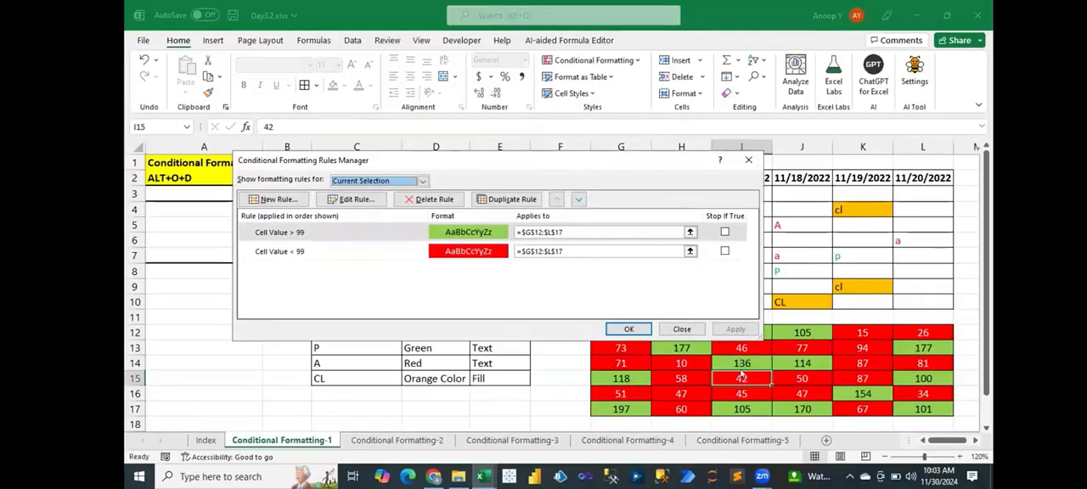
double_click(343, 252)
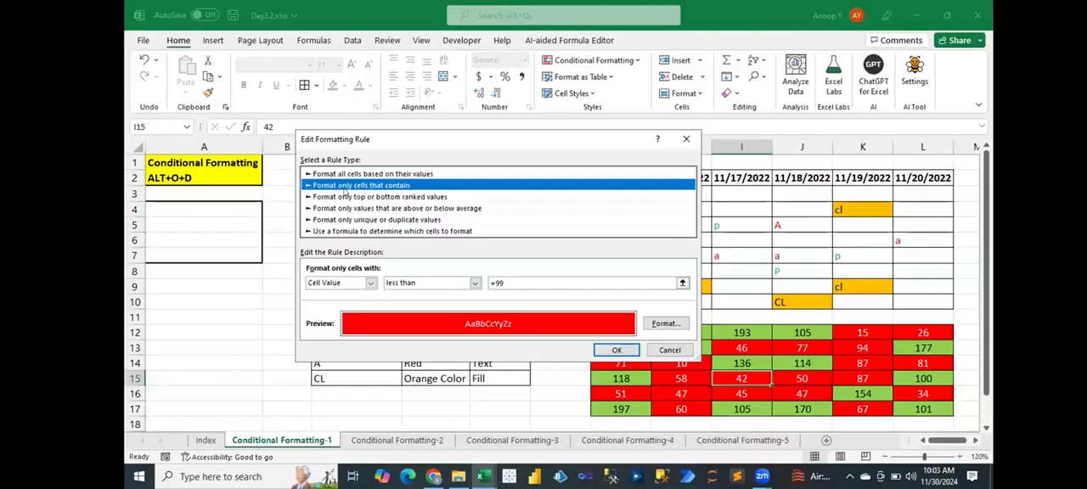
click(670, 350)
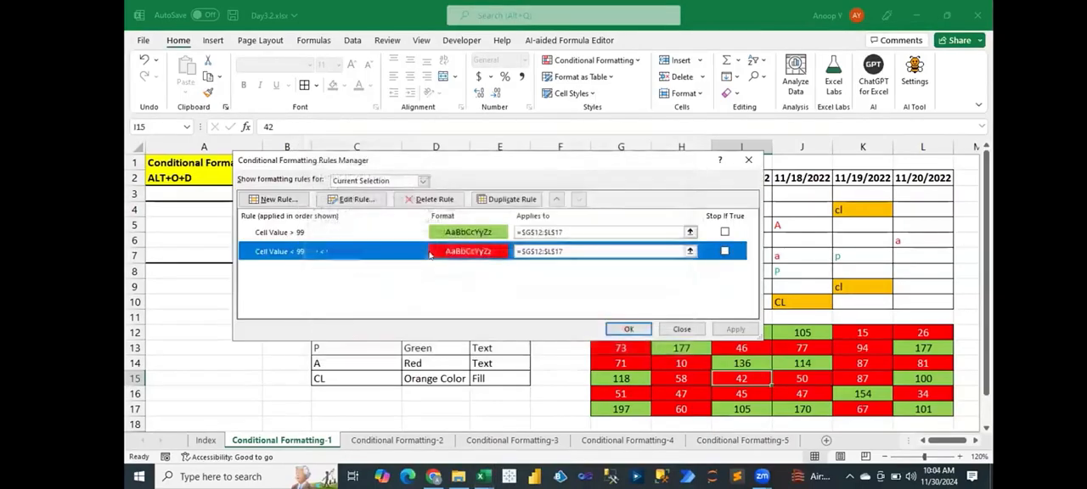
click(361, 231)
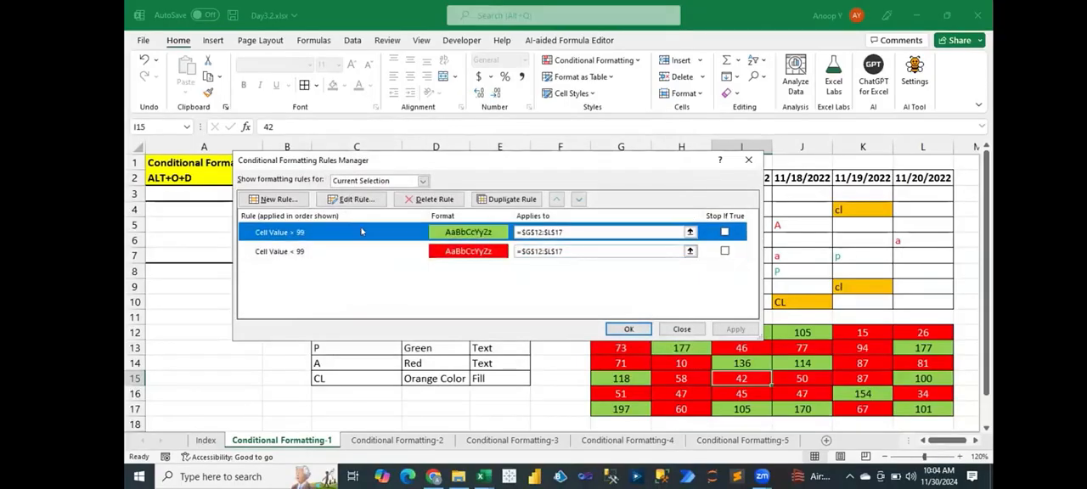
double_click(362, 231)
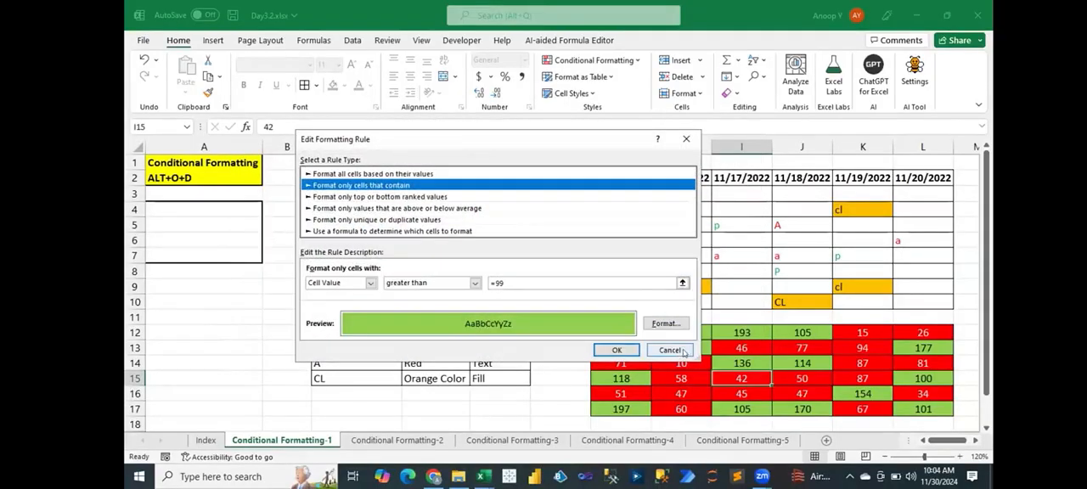
click(670, 350)
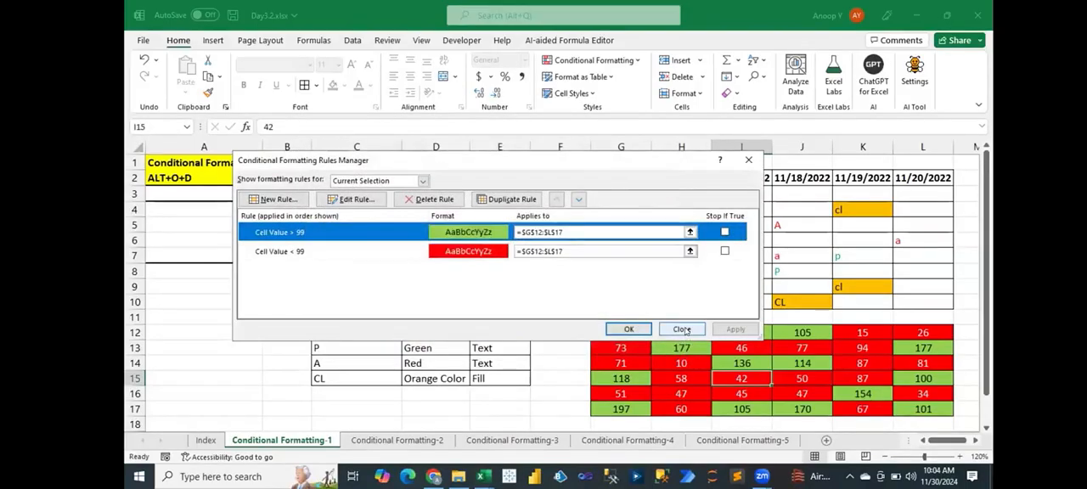
click(682, 329)
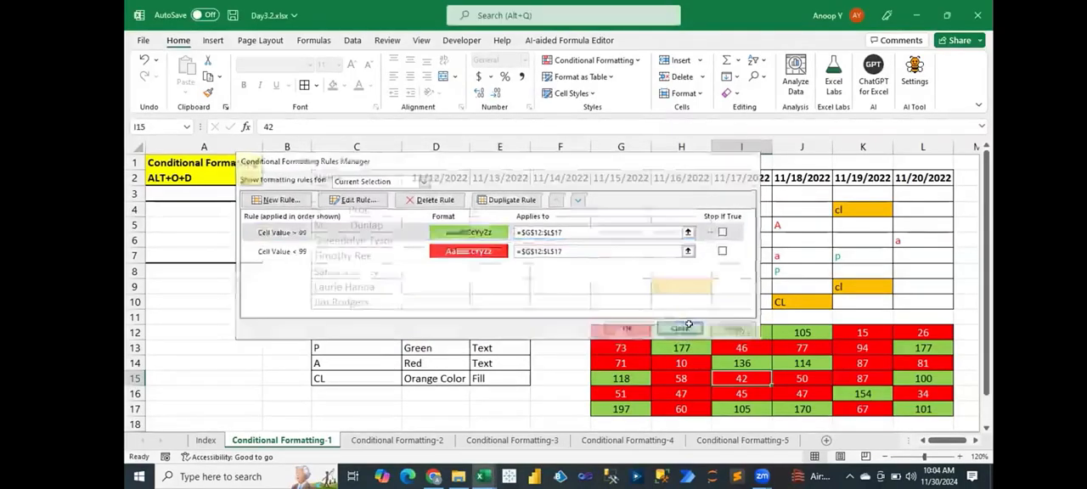
- Enter 99 in I12 to test a value that neither rule covers, and undo the entry
click(755, 337)
text(99)
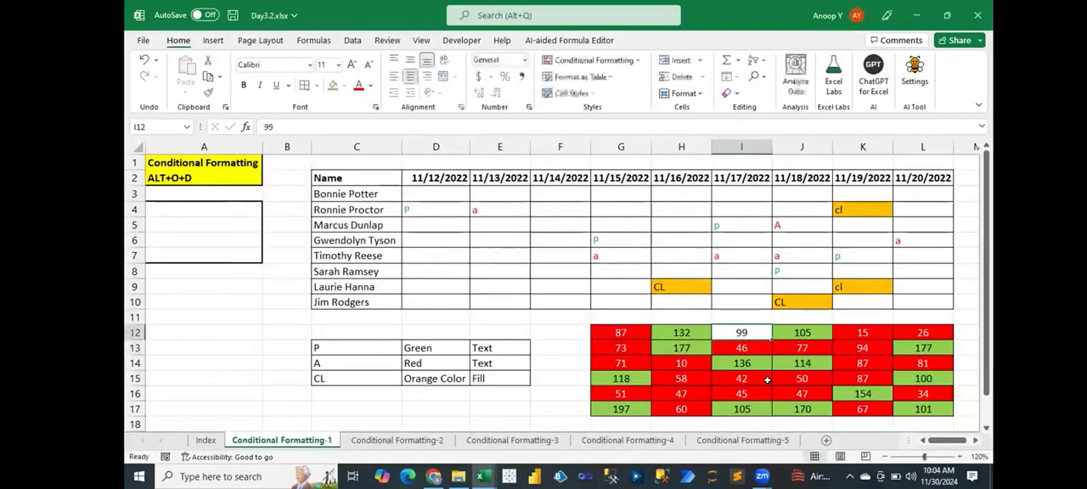
key(ctrl+Return)
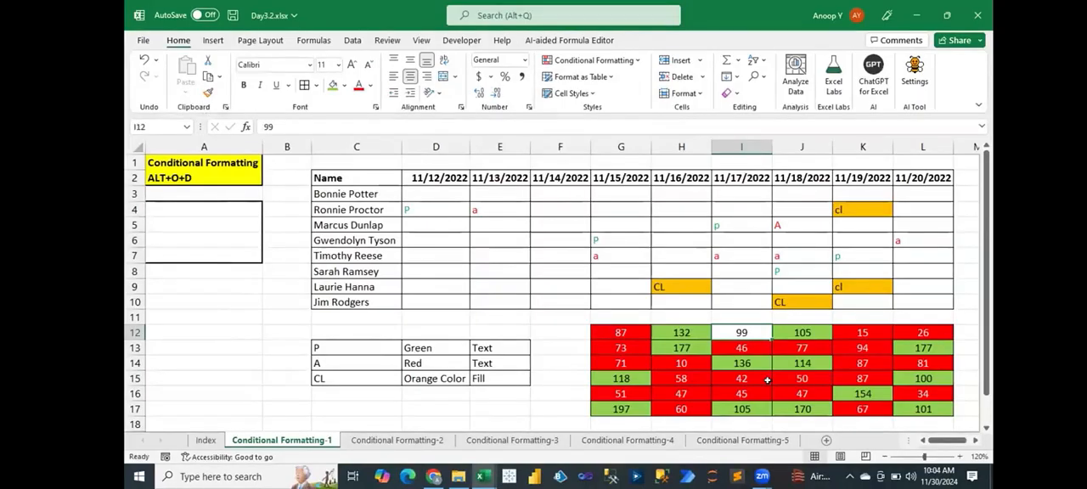
key(Escape)
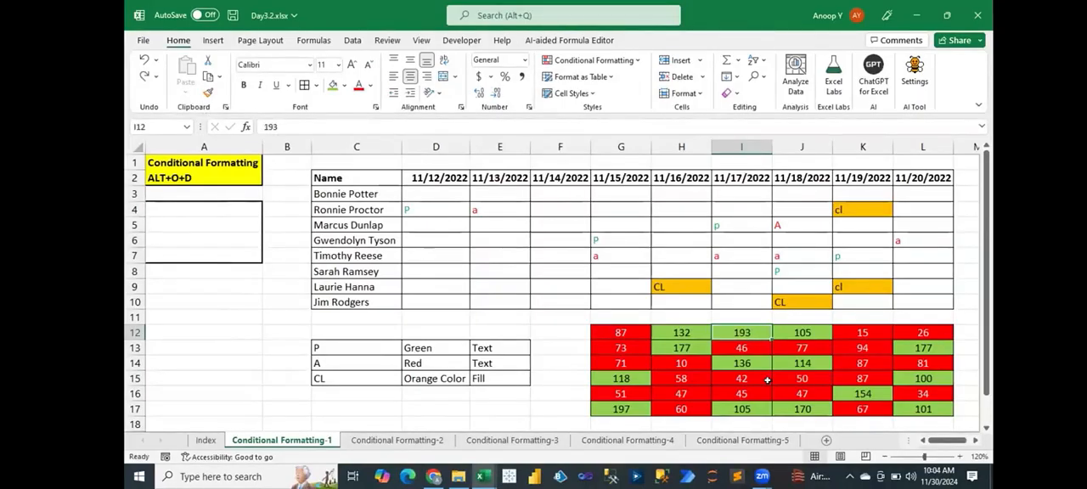
- Edit the greater-than-99 rule on G12:L17 to use the condition greater than or equal to 99
drag(621, 332, 905, 405)
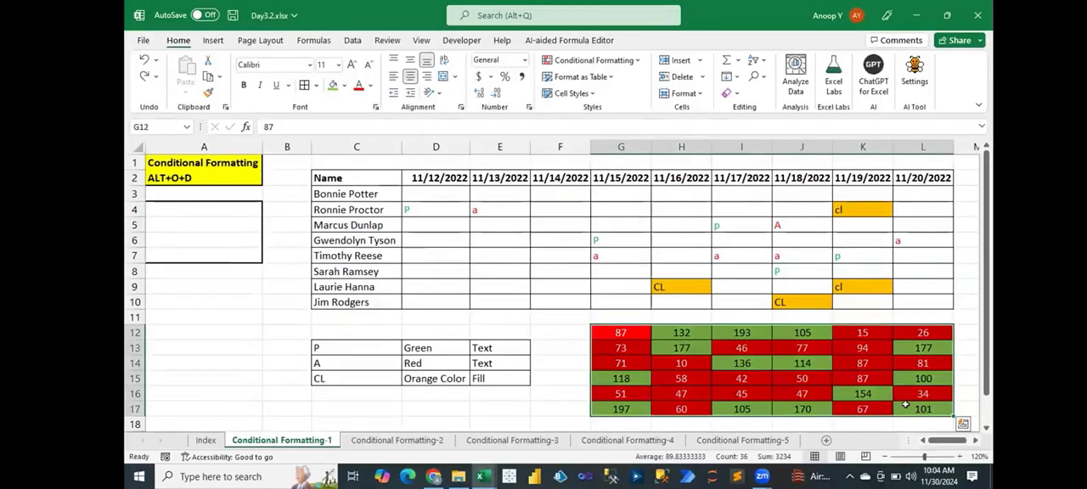
key(alt+o)
key(d)
key(Escape)
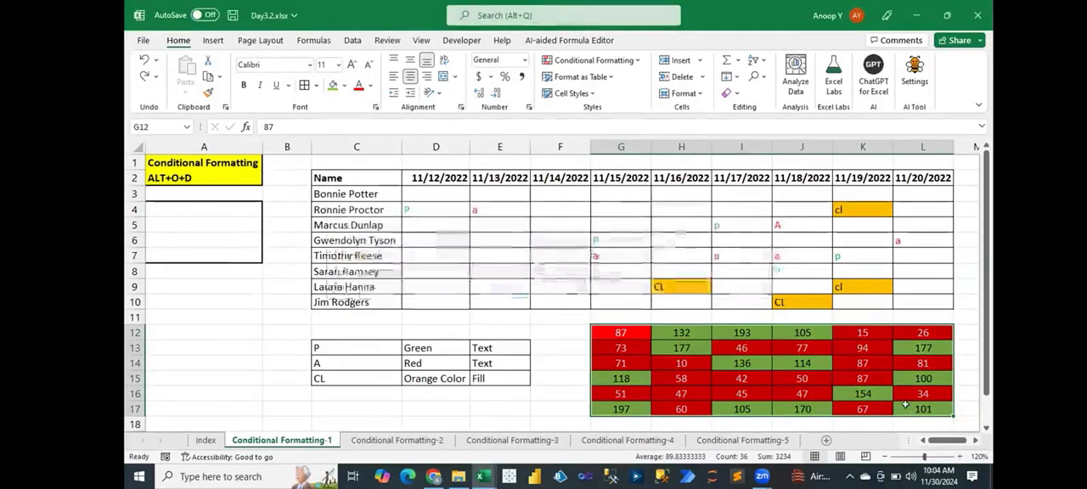
key(alt+o)
key(d)
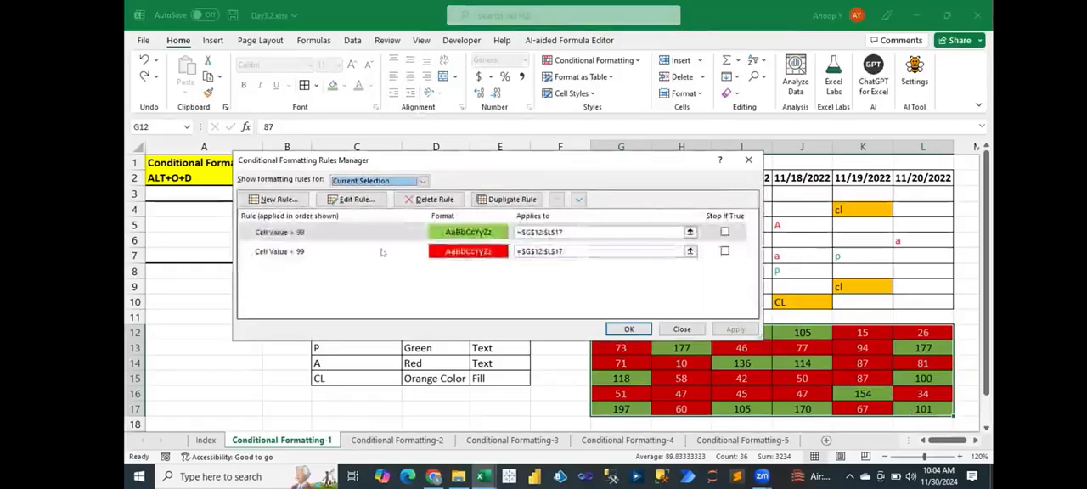
click(347, 233)
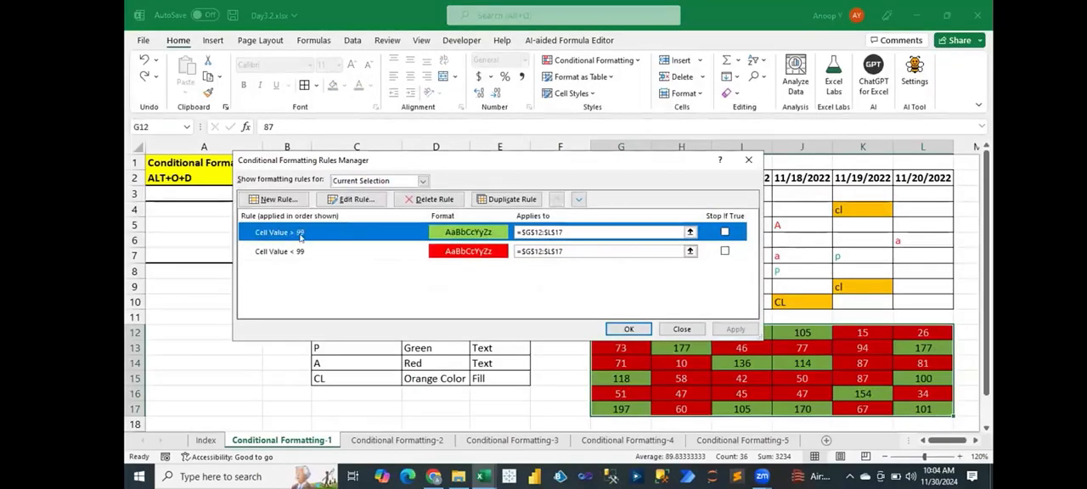
double_click(359, 232)
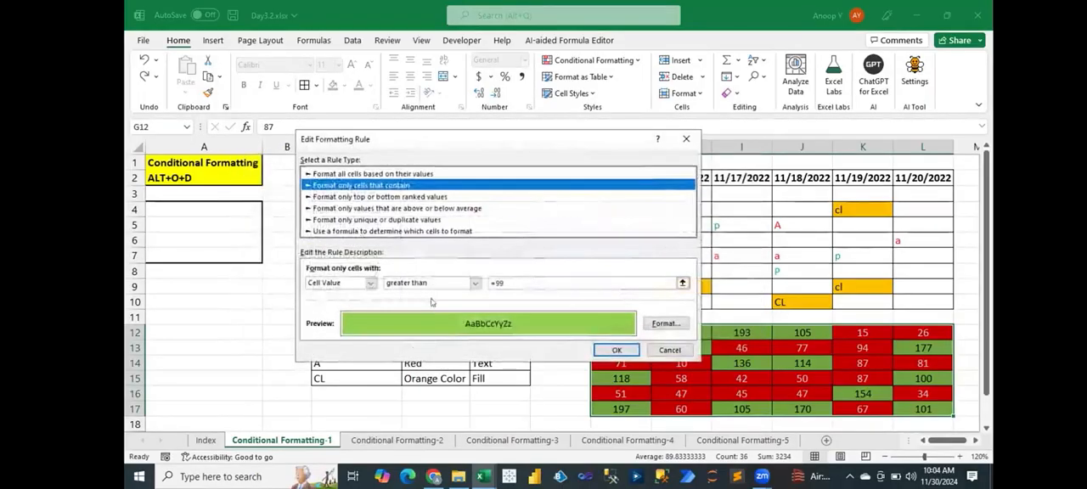
click(425, 282)
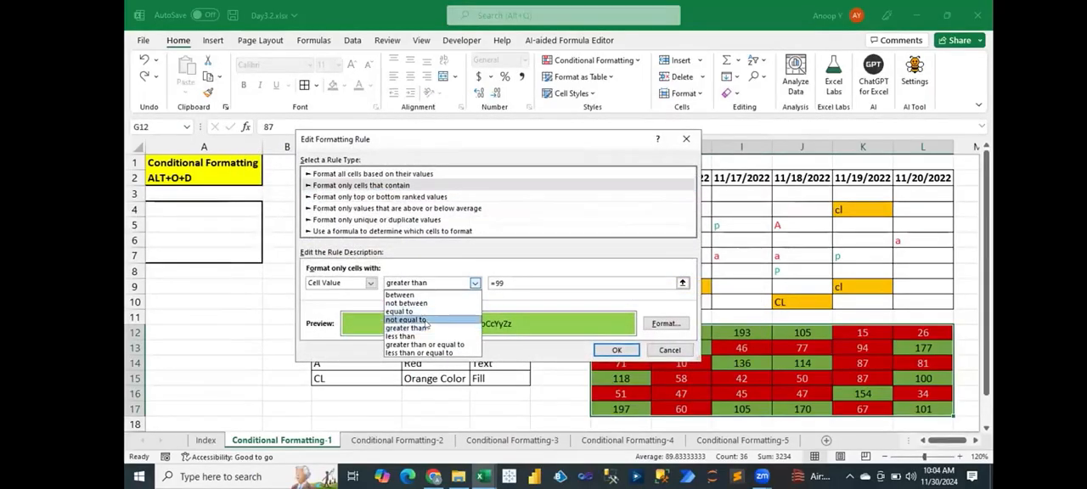
click(426, 345)
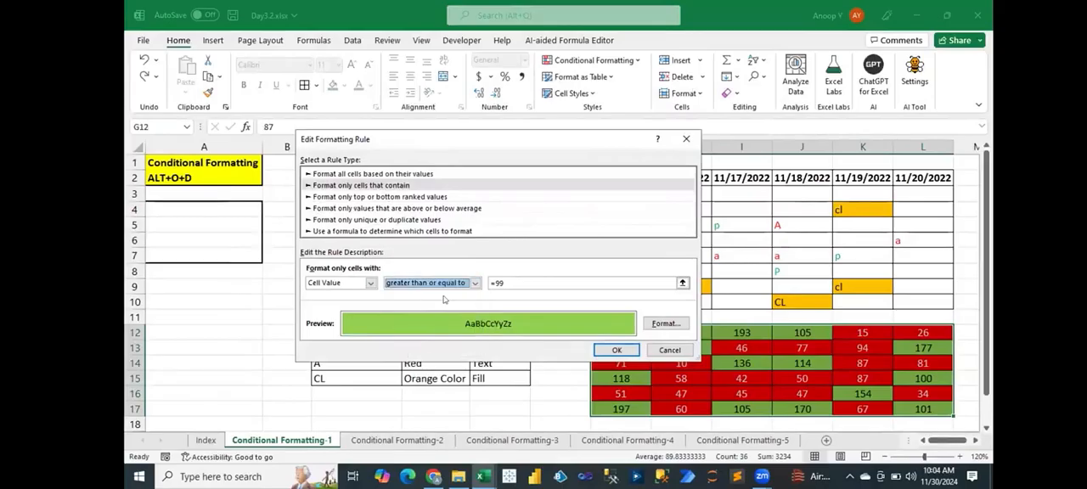
click(617, 350)
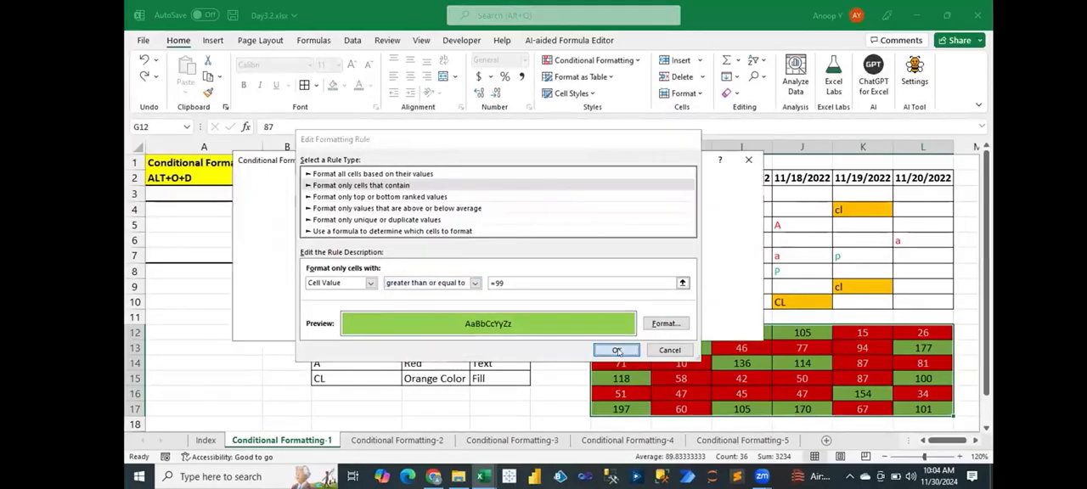
key(Return)
- Enter 99 in I12 to test the edited rule and save the workbook
click(742, 333)
text(99)
key(ctrl+Return)
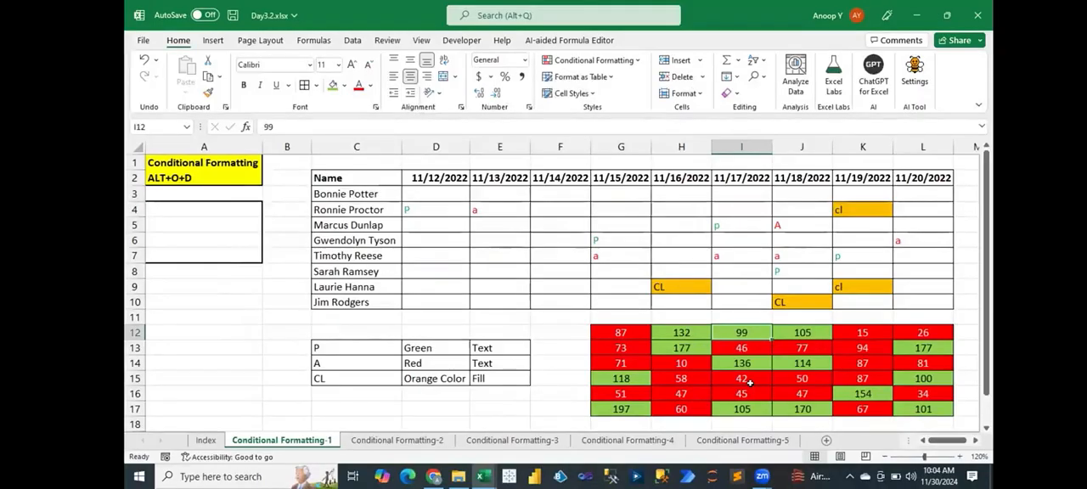
key(ctrl+s)
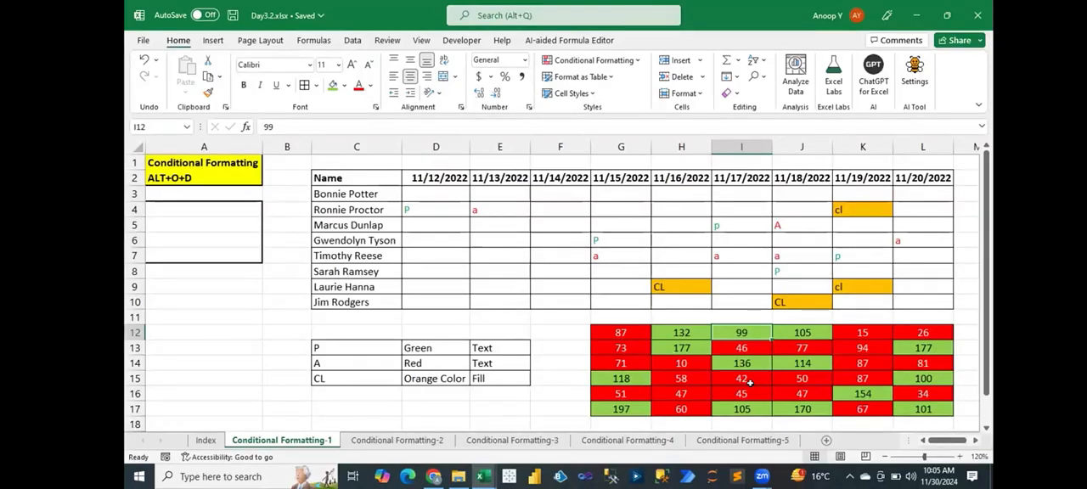
- Start a new 2-Color Scale formatting rule for A2:A16 on the Conditional Formatting-2 sheet
drag(422, 189, 914, 299)
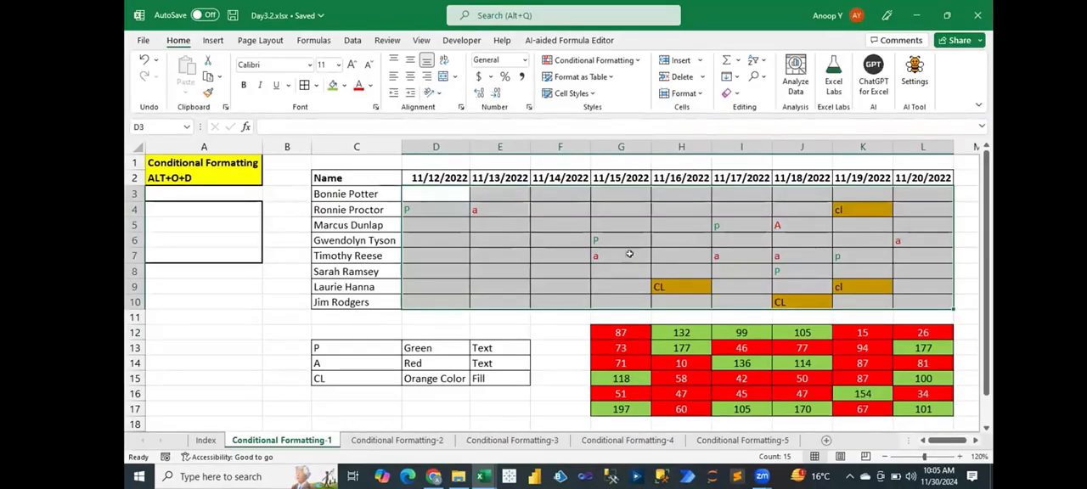
click(411, 440)
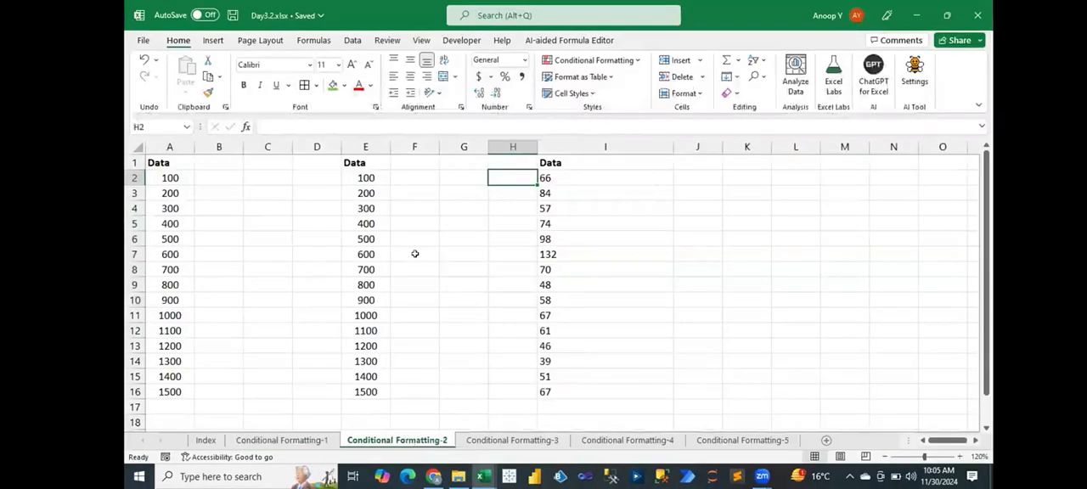
drag(173, 178, 177, 393)
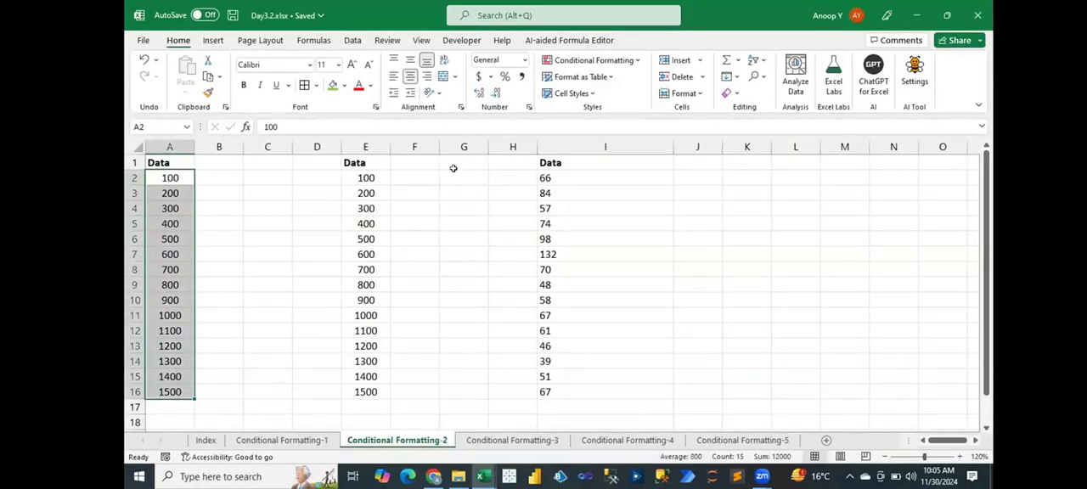
click(575, 60)
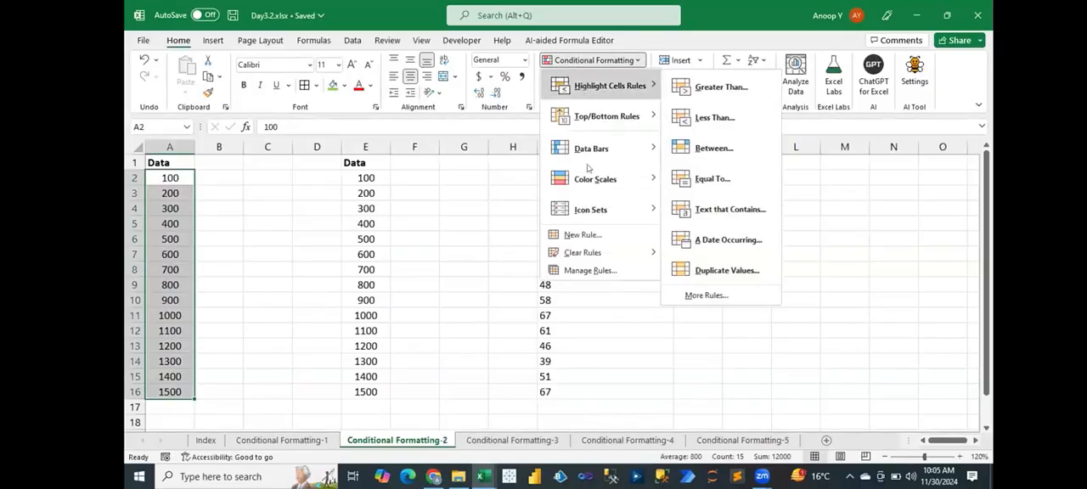
click(583, 235)
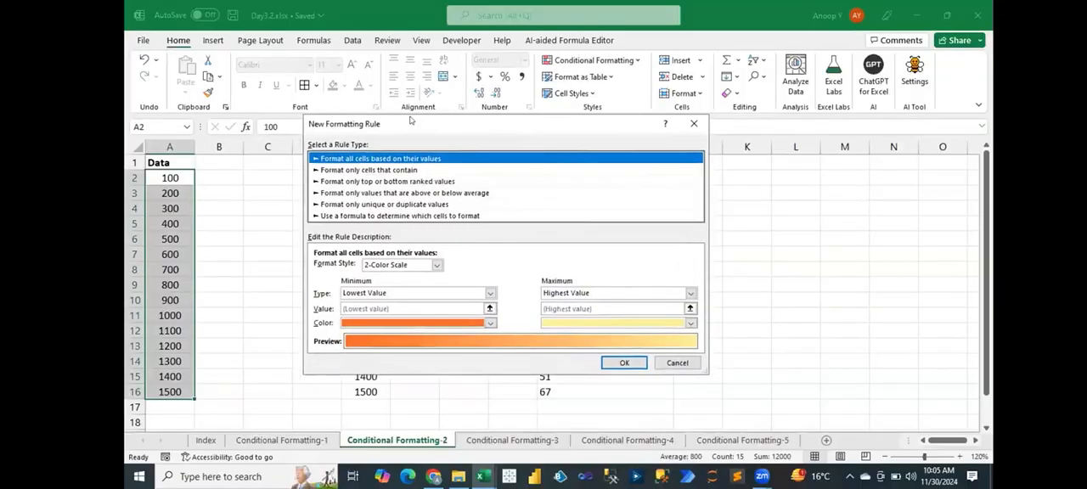
drag(410, 119, 687, 135)
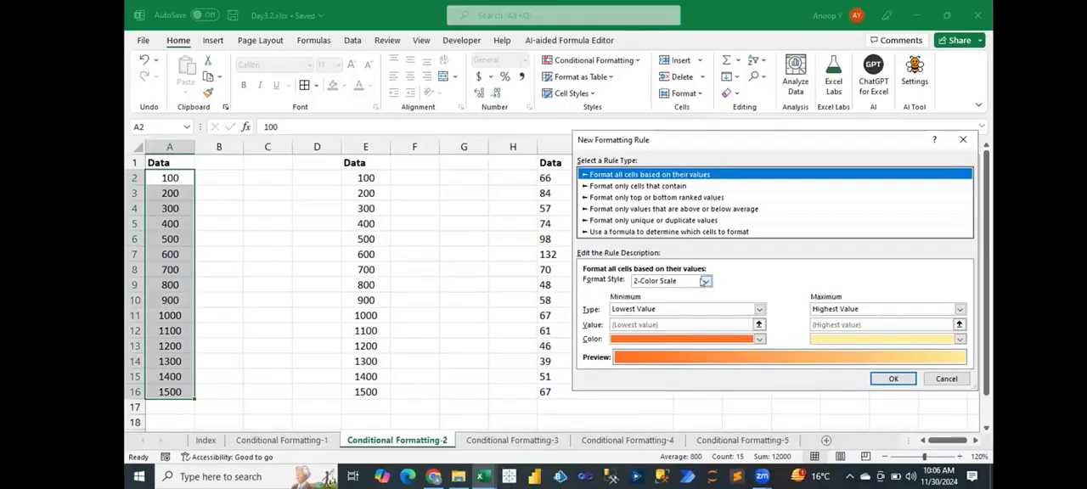
click(706, 281)
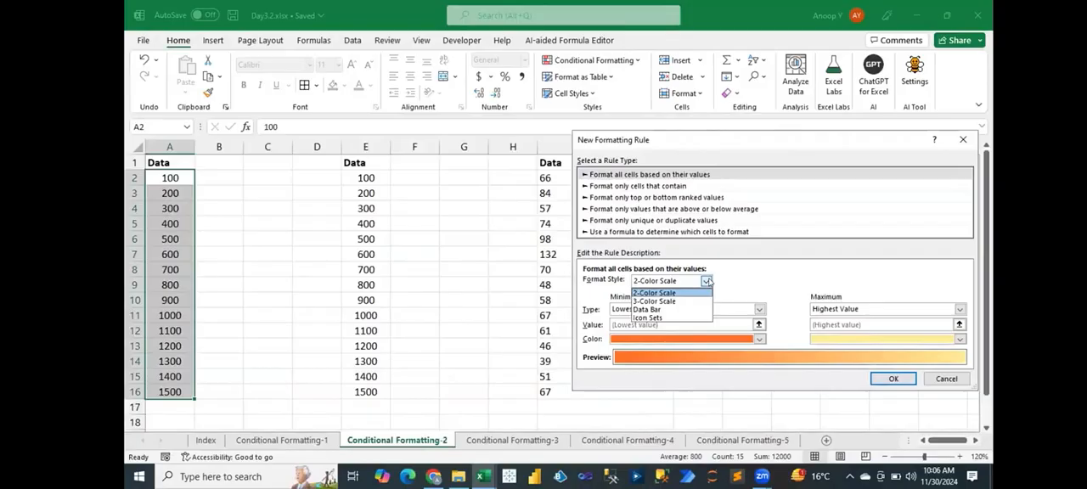
click(707, 281)
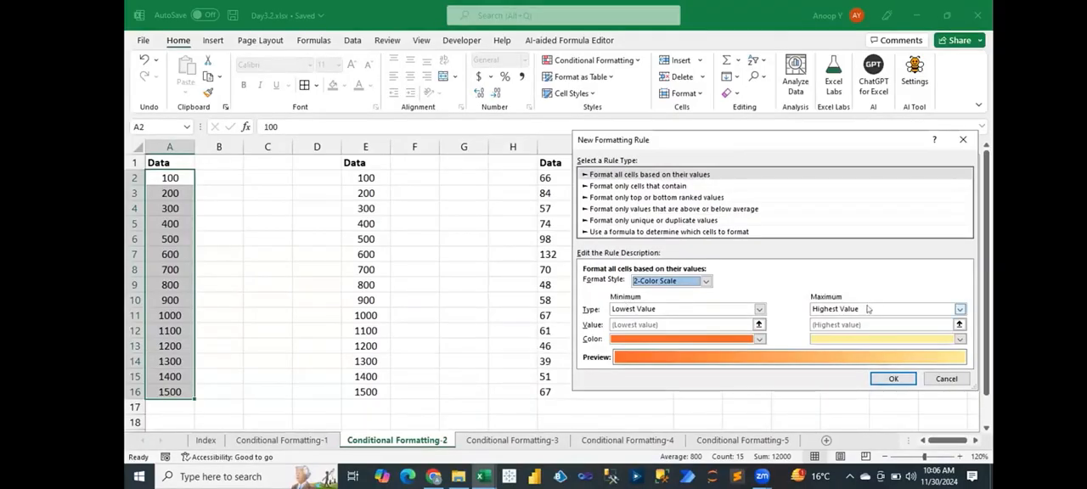
- Set the color scale's minimum to red and its maximum to green, apply it to A2:A16, and check the first cells
click(727, 340)
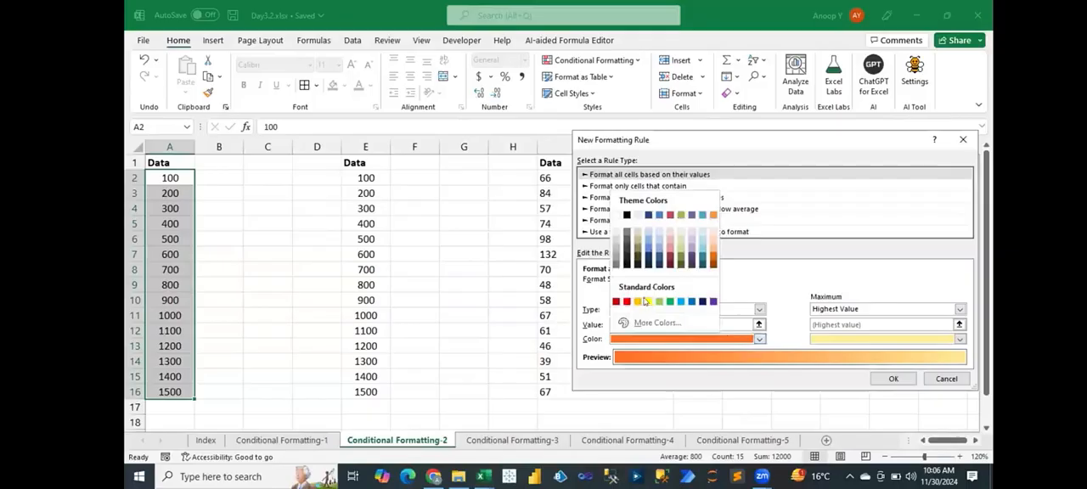
click(629, 303)
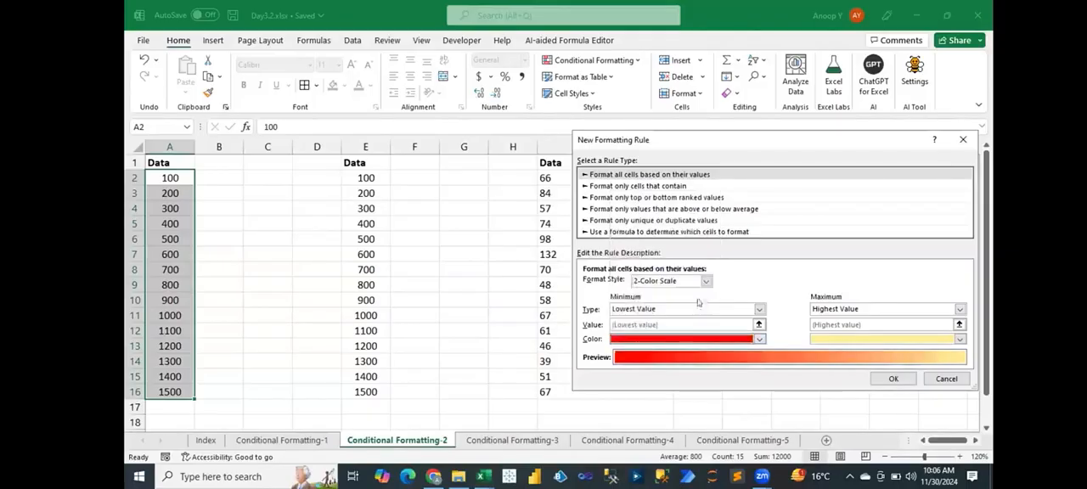
click(842, 338)
click(869, 301)
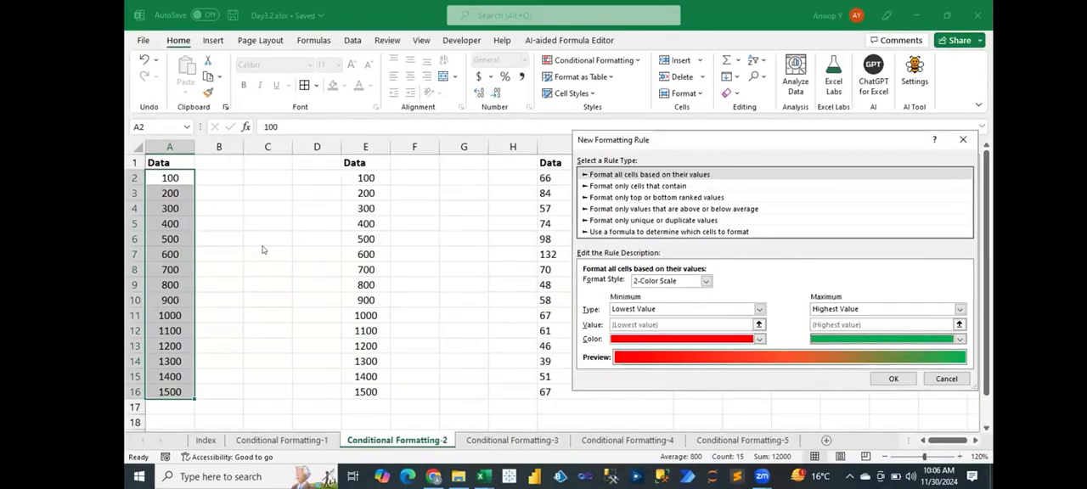
click(891, 379)
click(220, 265)
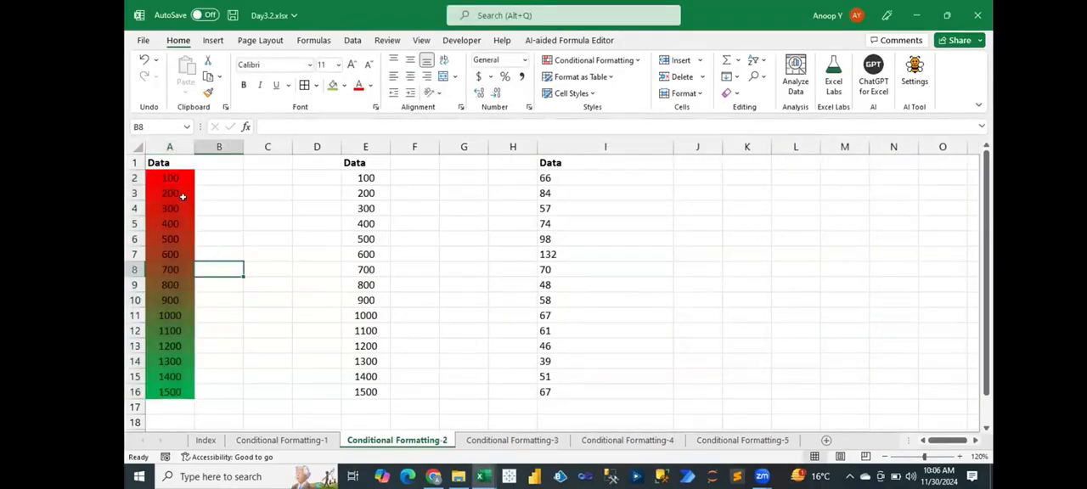
click(180, 176)
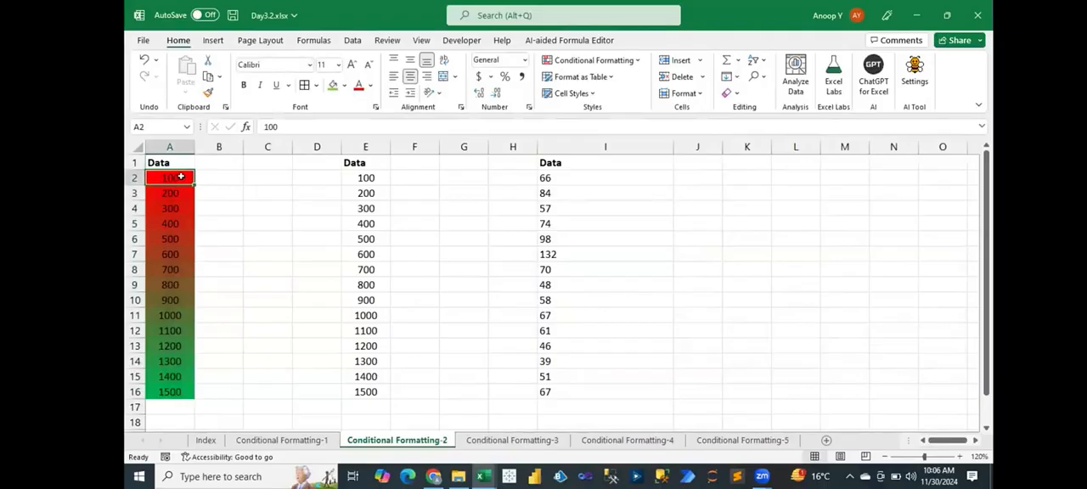
key(Down)
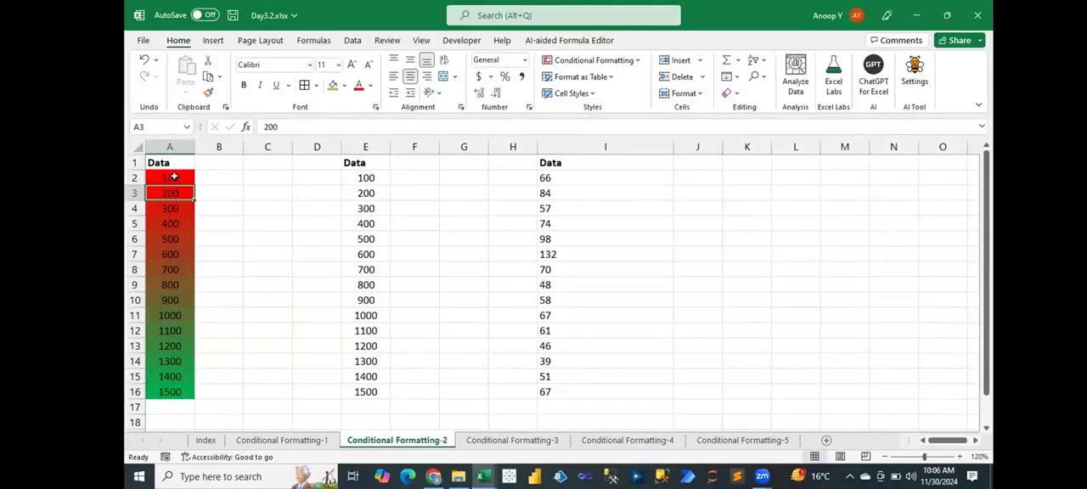
- Start a new formatting rule for E2:E16 and set its format style to 3-Color Scale
drag(174, 177, 176, 391)
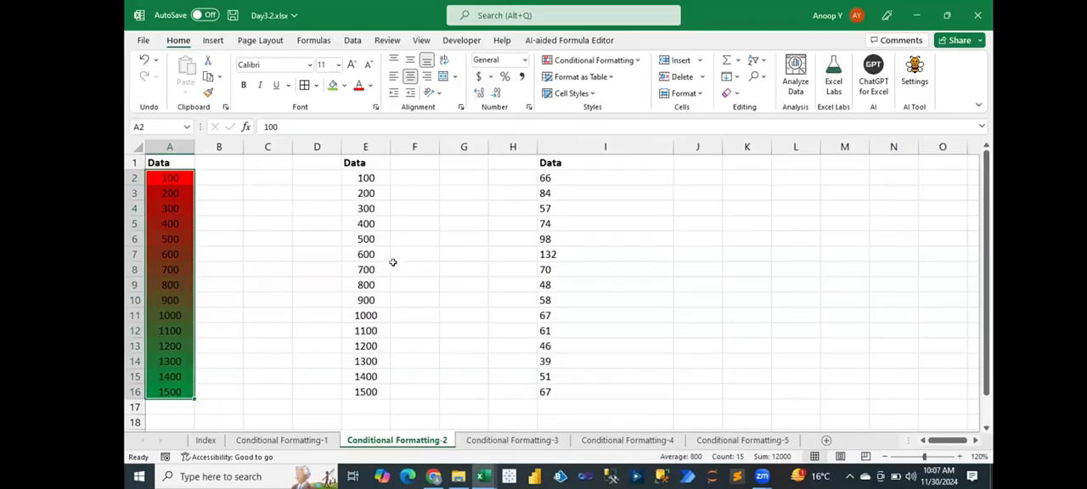
click(373, 170)
drag(373, 169, 365, 387)
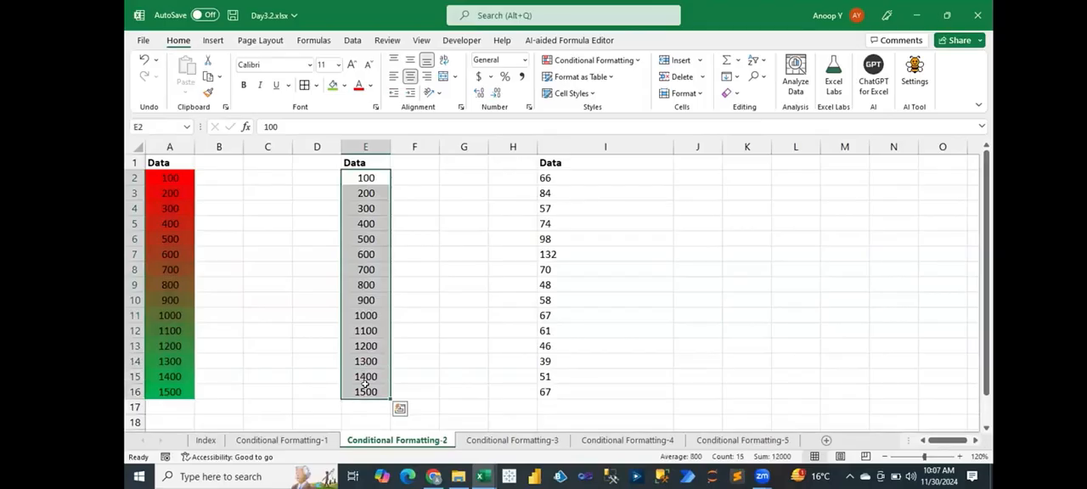
key(alt+h)
key(l)
key(r)
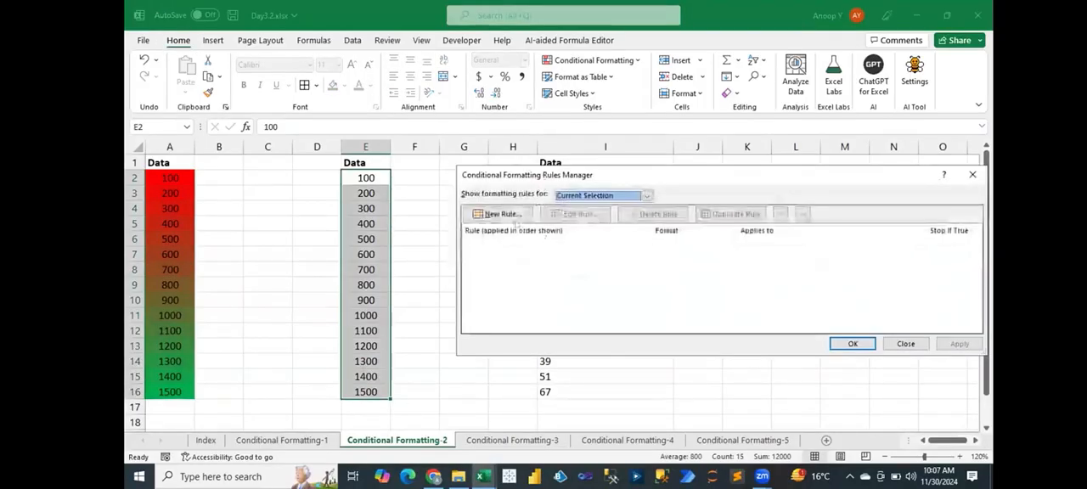
click(512, 218)
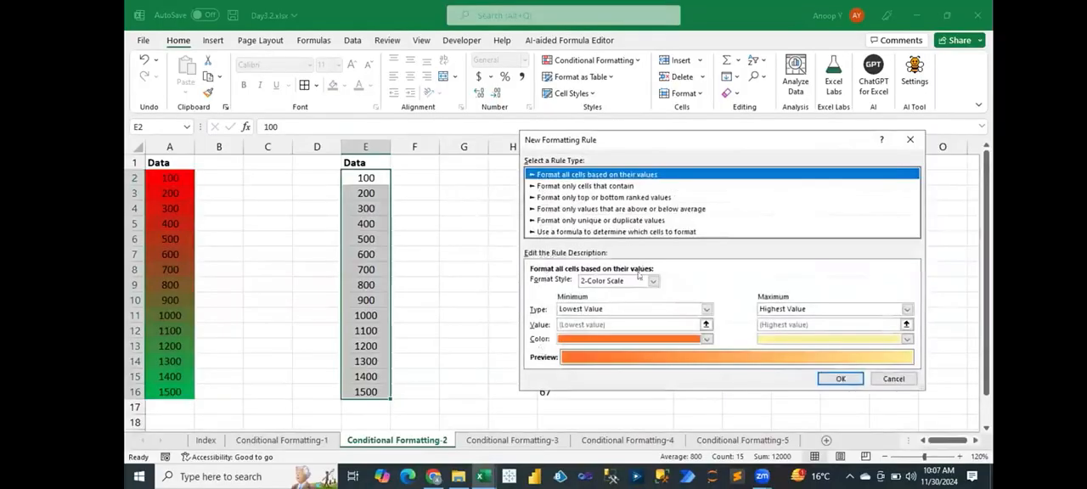
click(636, 282)
click(620, 303)
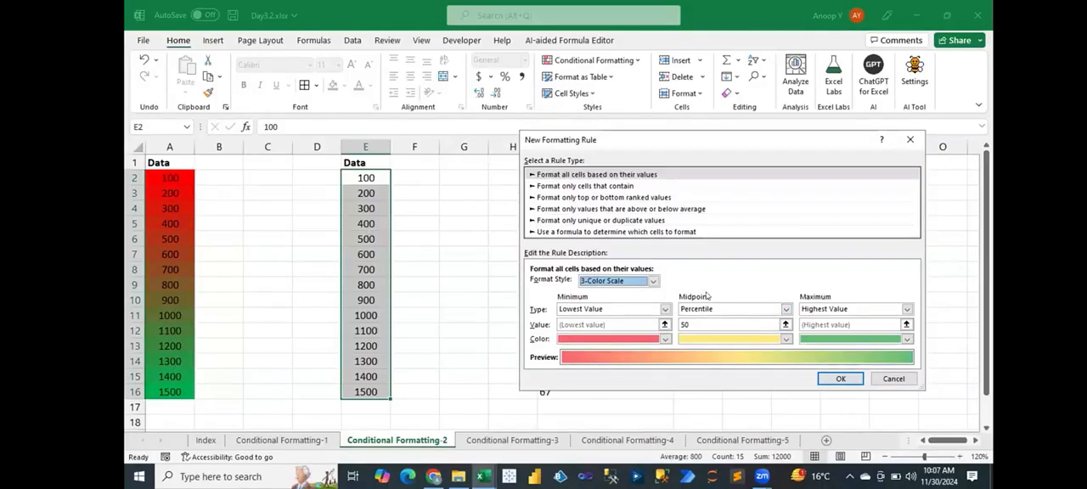
- Set the color scale's midpoint to the number 700 and its minimum color to red, and apply it to E2:E16
click(785, 309)
click(699, 321)
click(698, 323)
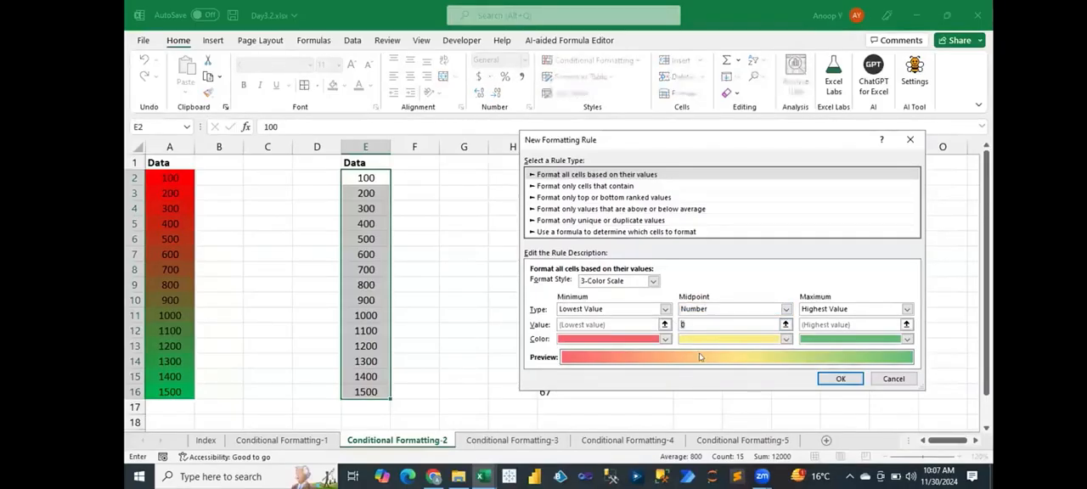
text(700)
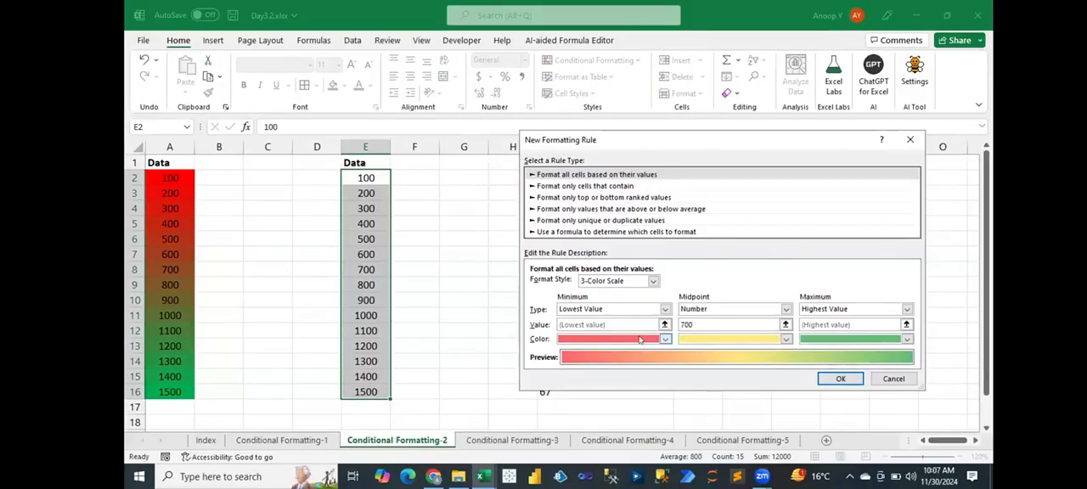
click(665, 339)
click(573, 301)
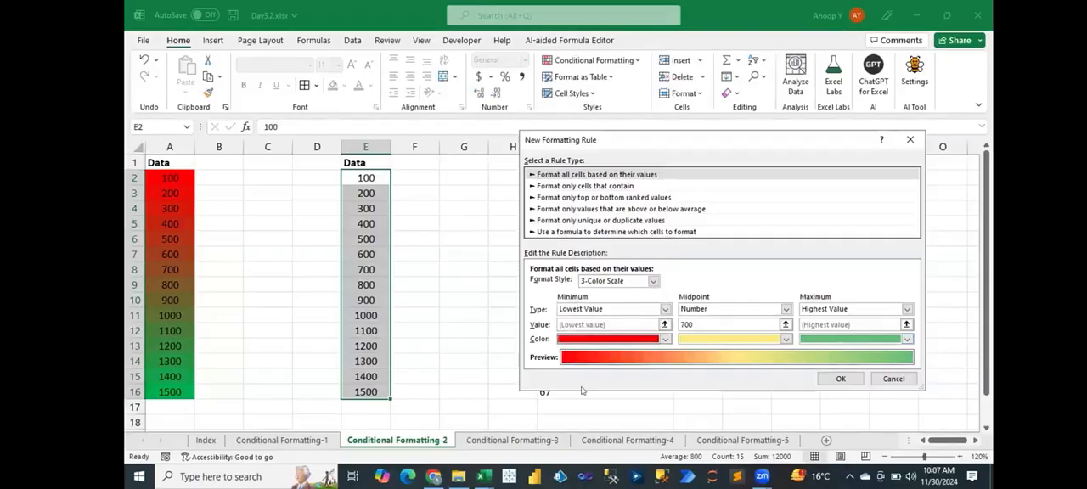
click(839, 379)
click(853, 342)
click(599, 300)
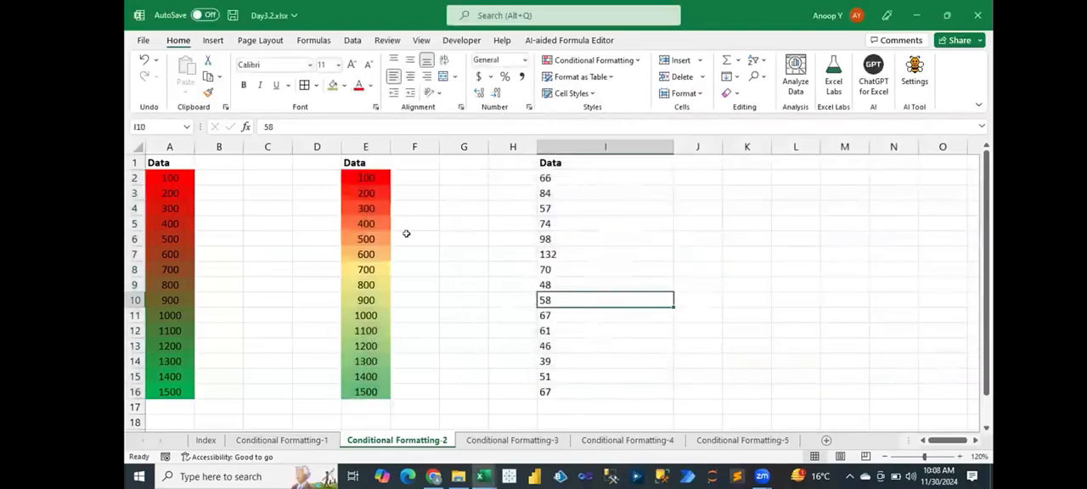
- Examine how the colors in column E change above and below the 700 midpoint
drag(382, 177, 371, 259)
click(371, 270)
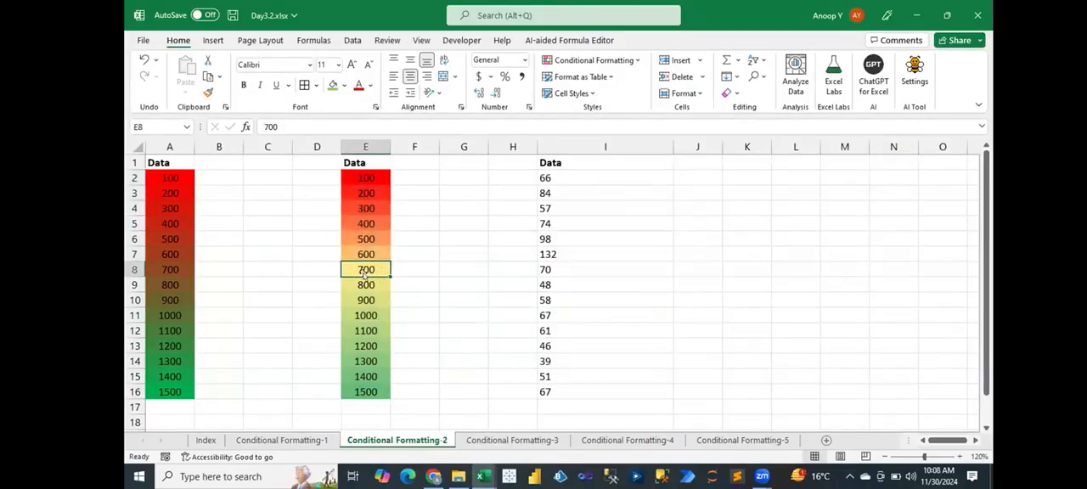
drag(373, 269, 367, 397)
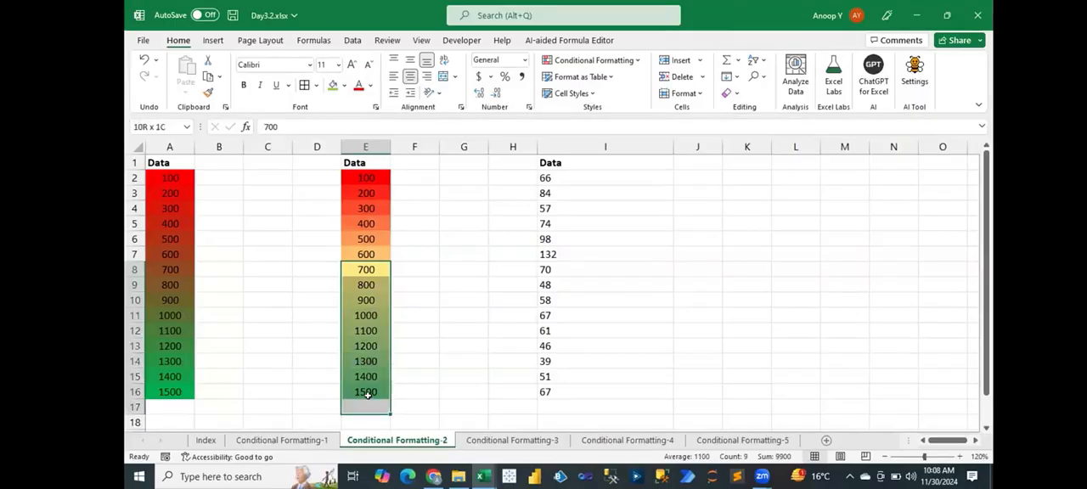
click(465, 311)
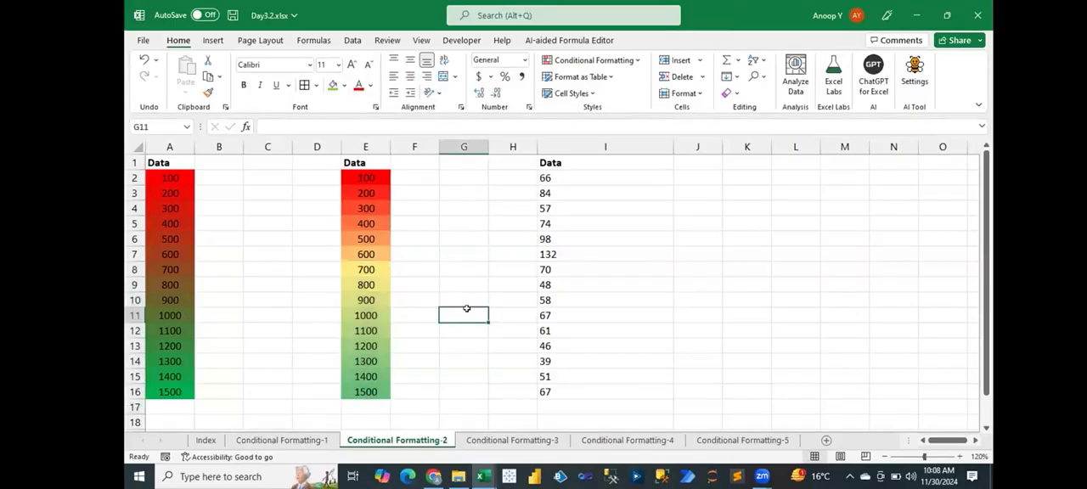
click(464, 272)
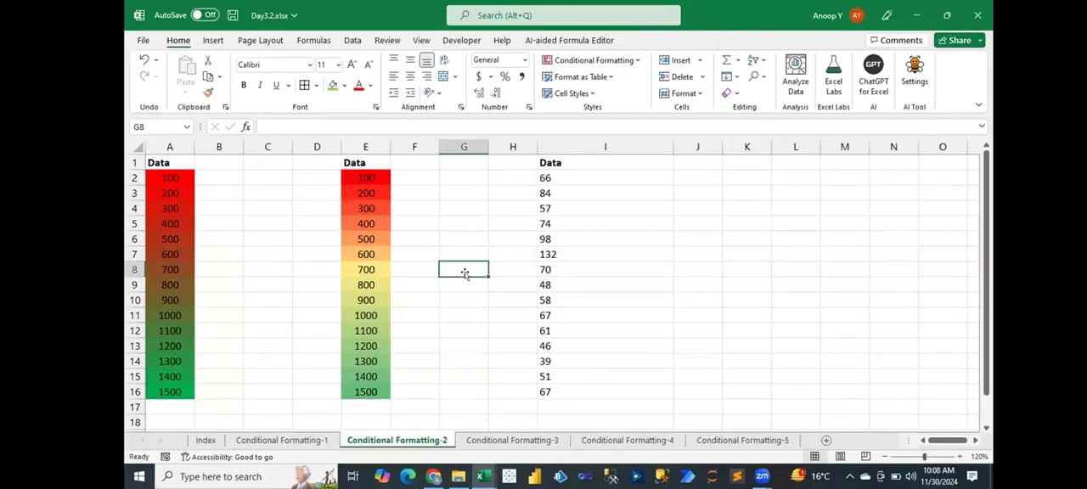
- Apply a new Data Bar formatting rule with the default settings to I2:I16
click(626, 173)
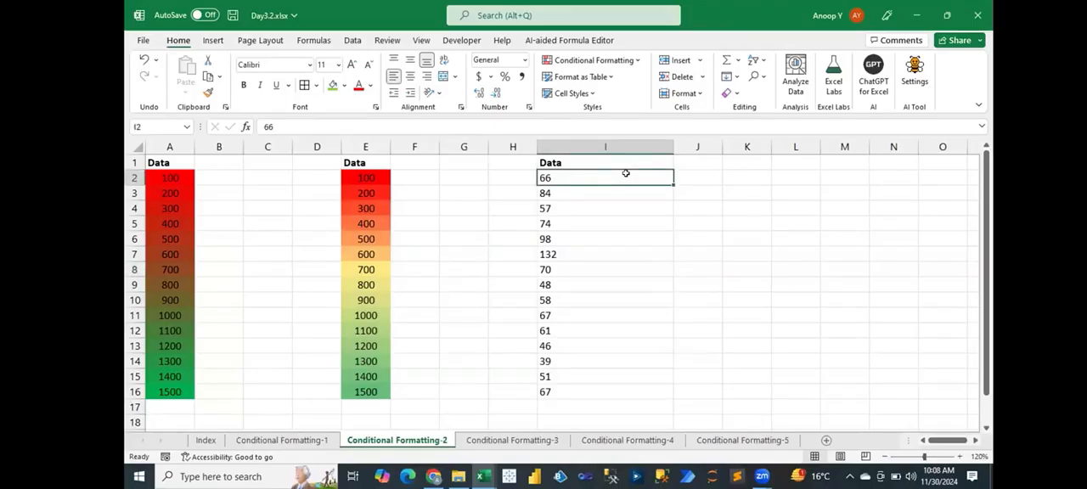
key(ctrl+shift+Down)
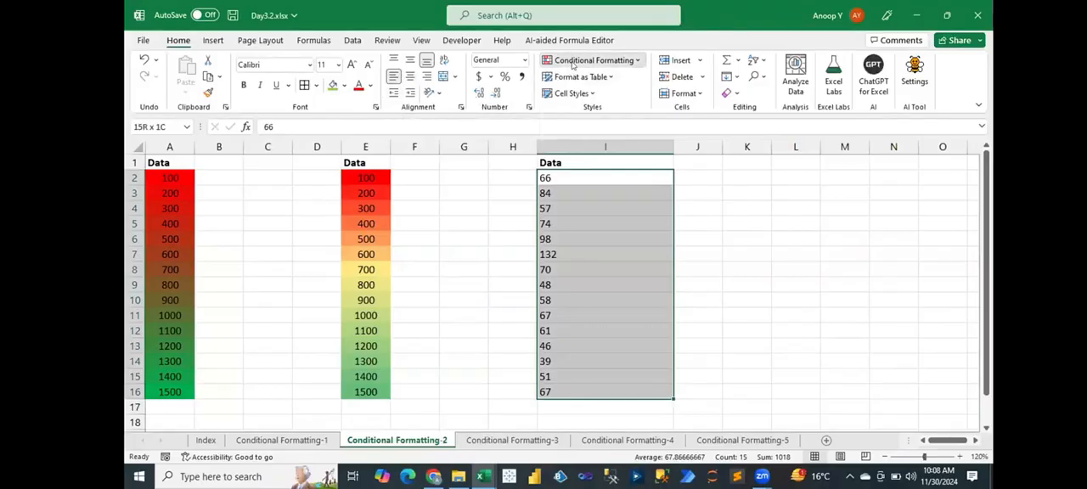
click(568, 65)
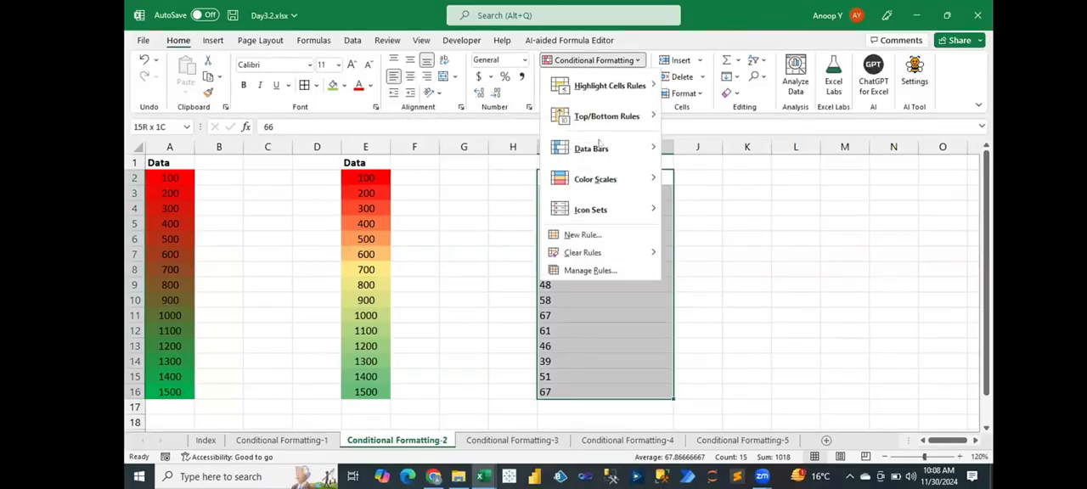
click(600, 235)
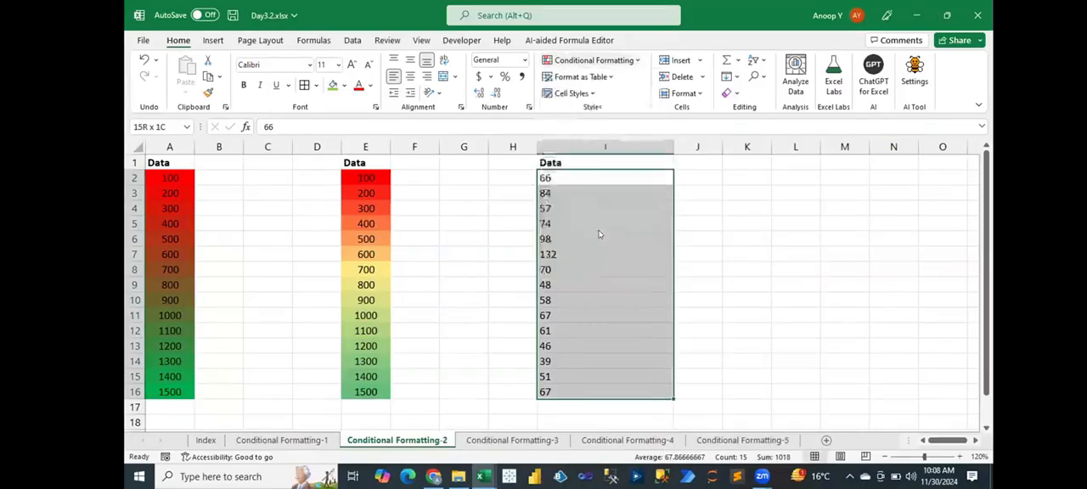
click(636, 282)
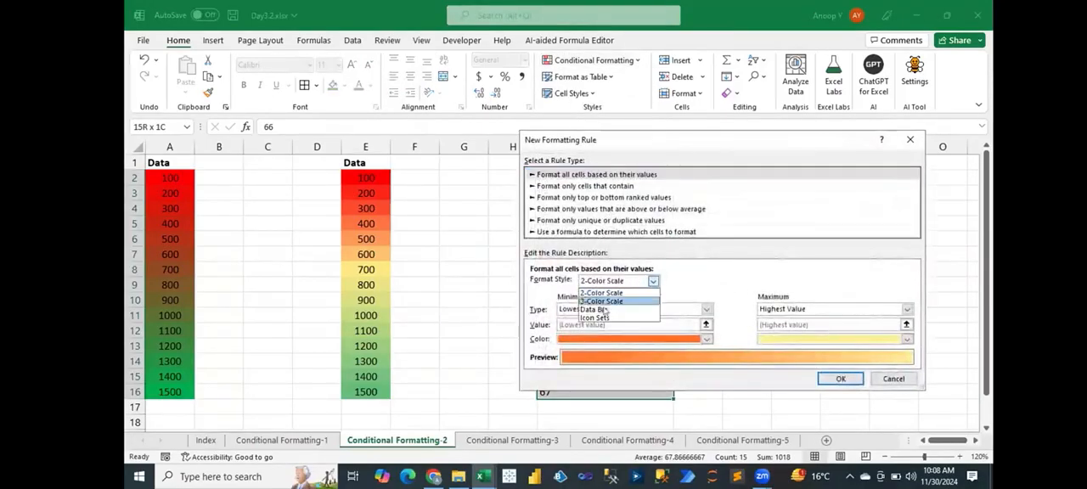
click(610, 309)
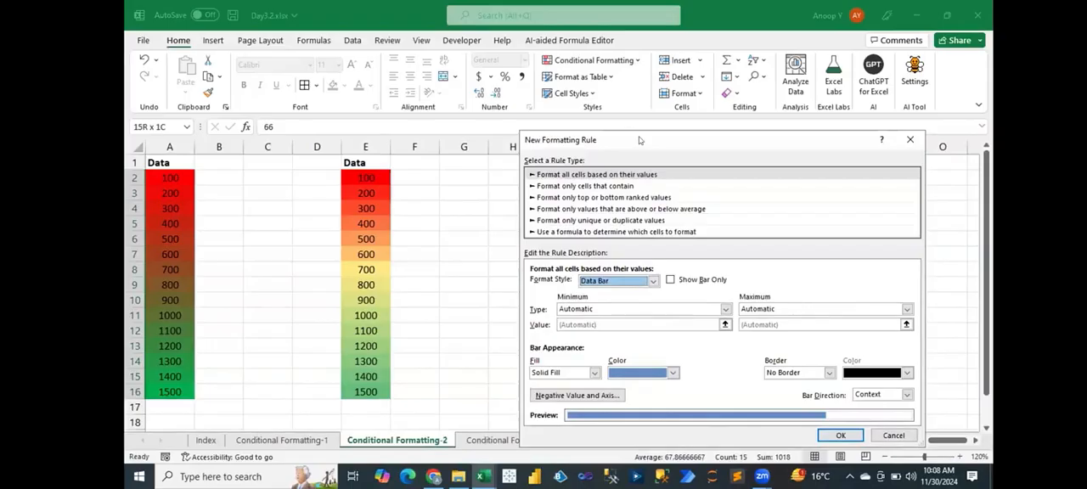
drag(639, 140, 769, 134)
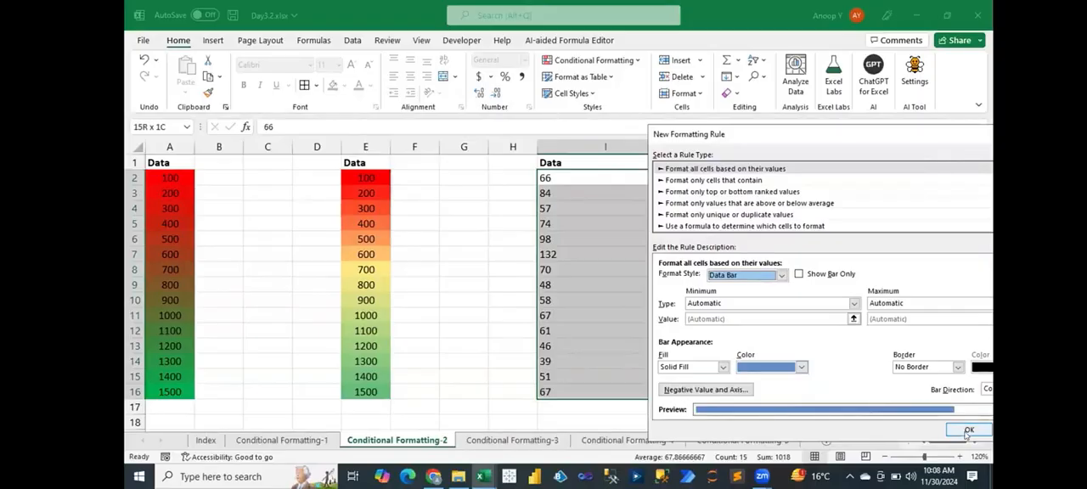
click(968, 431)
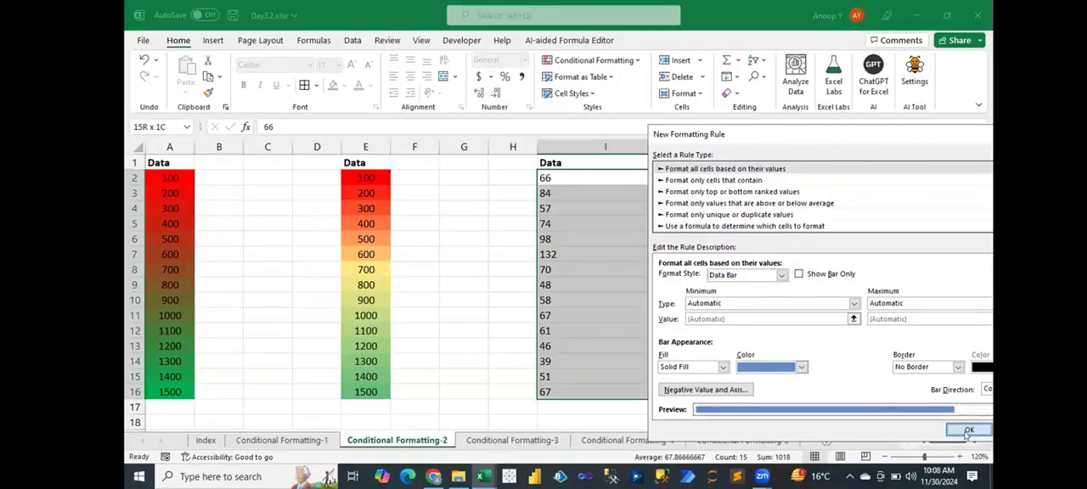
click(596, 287)
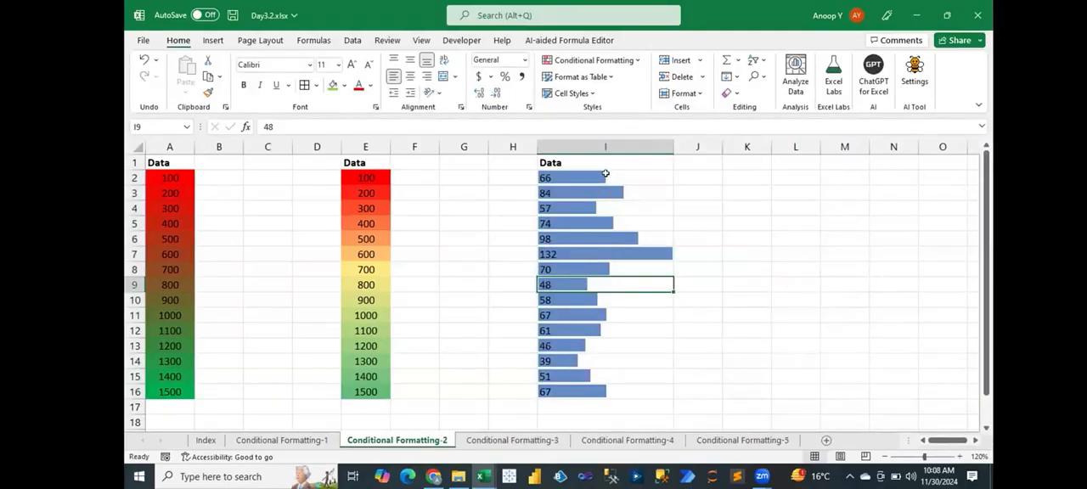
- Open the data bar rule on I2:I16 for editing and set the bar color to green
drag(606, 173, 582, 390)
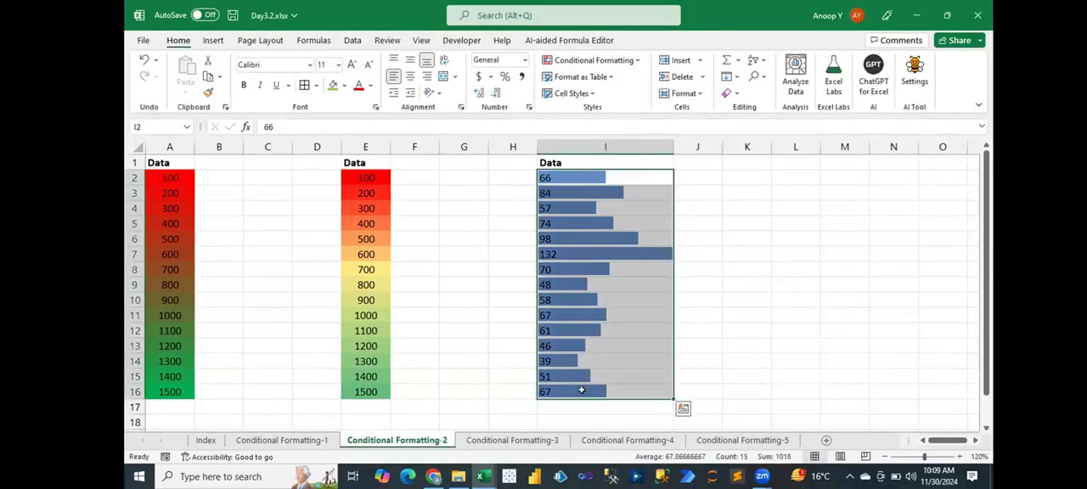
key(alt+h)
key(l)
key(r)
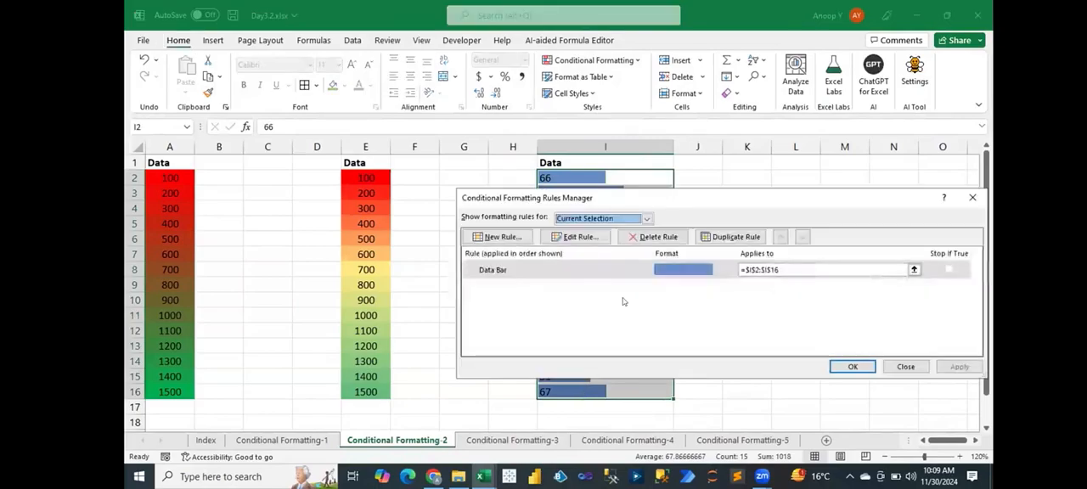
double_click(617, 270)
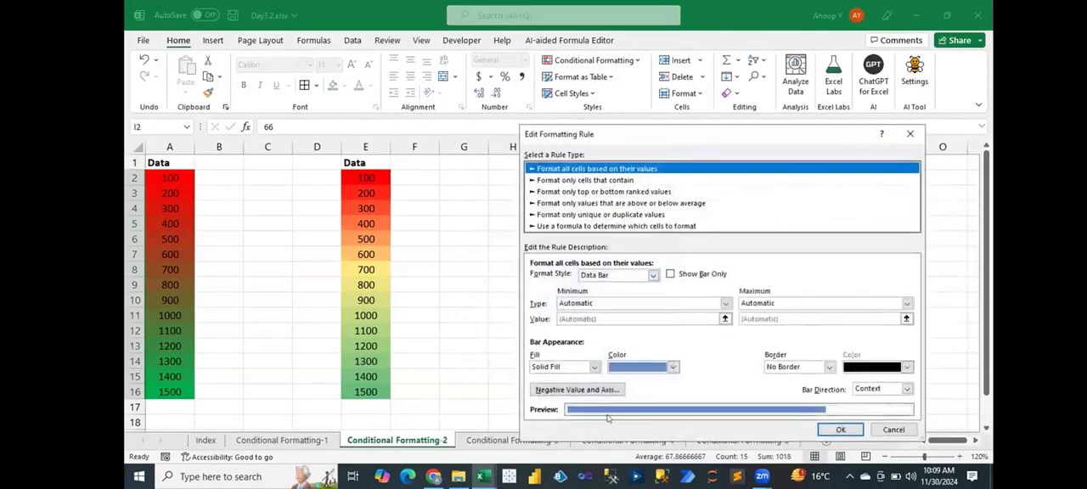
click(673, 367)
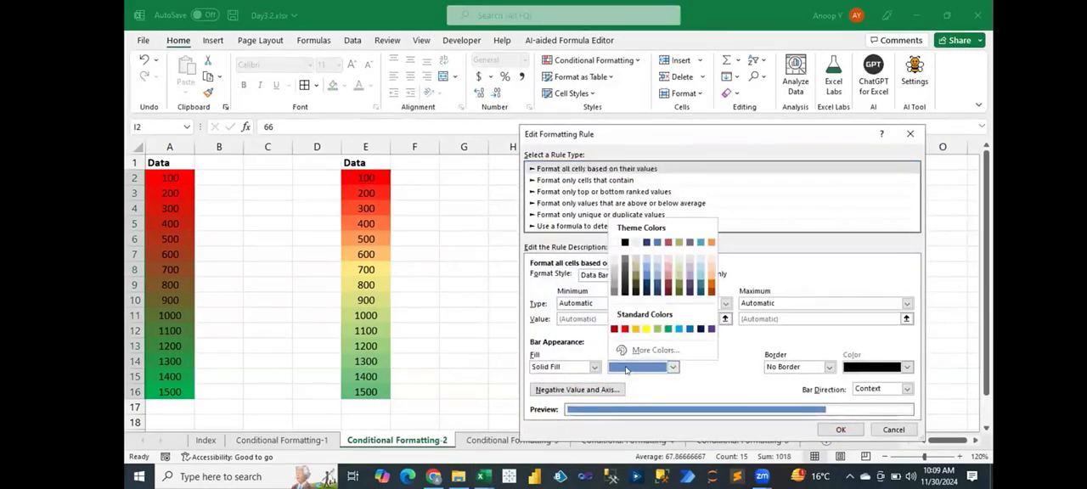
click(667, 329)
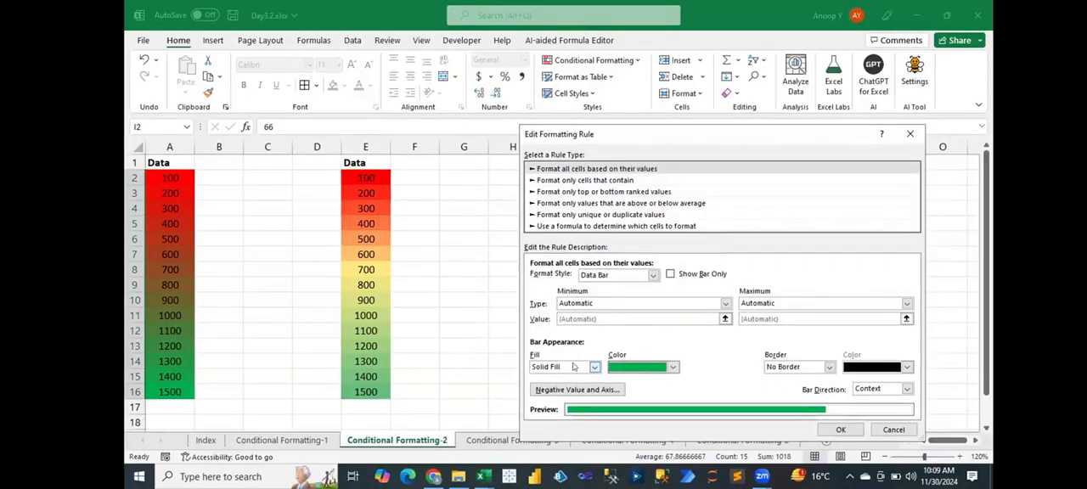
- Try Gradient Fill for the data bars and switch the fill back to Solid Fill
click(568, 366)
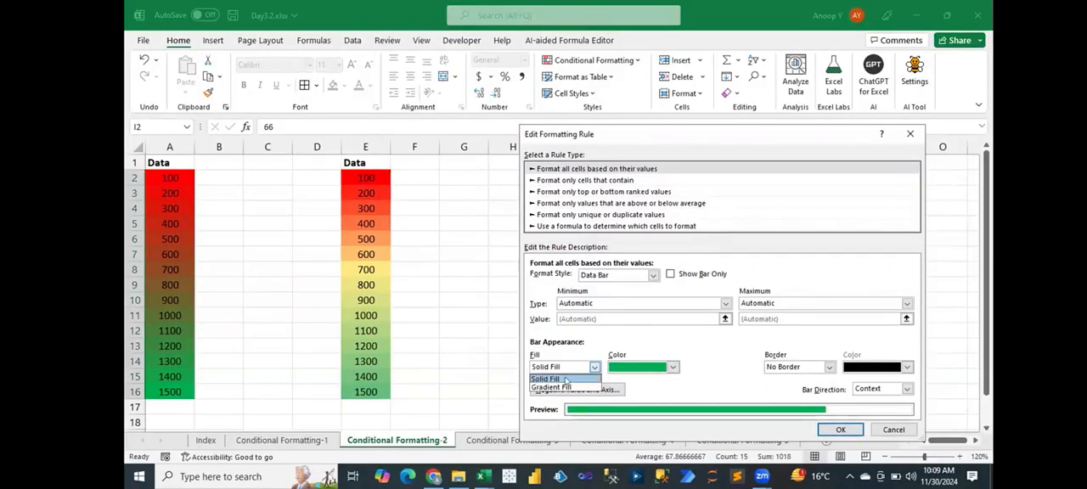
click(566, 379)
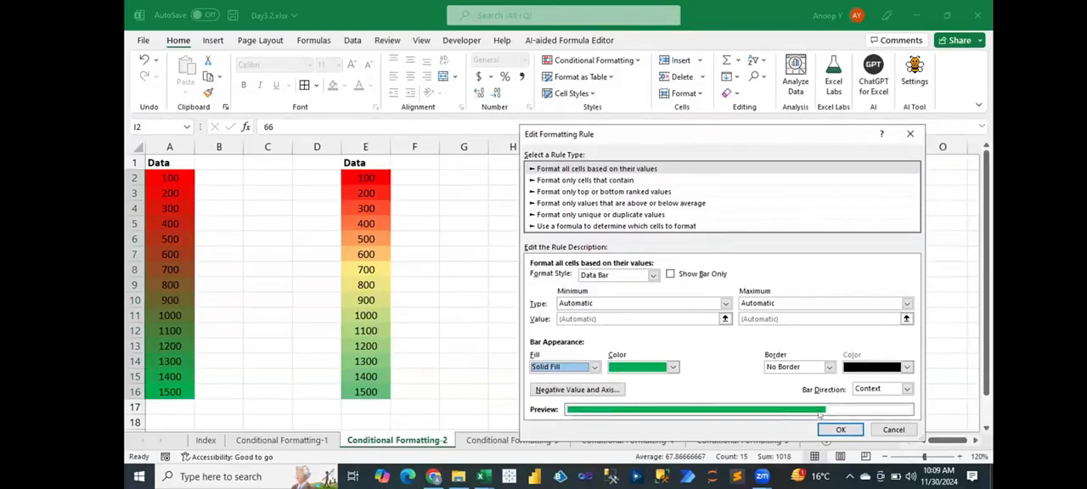
click(595, 367)
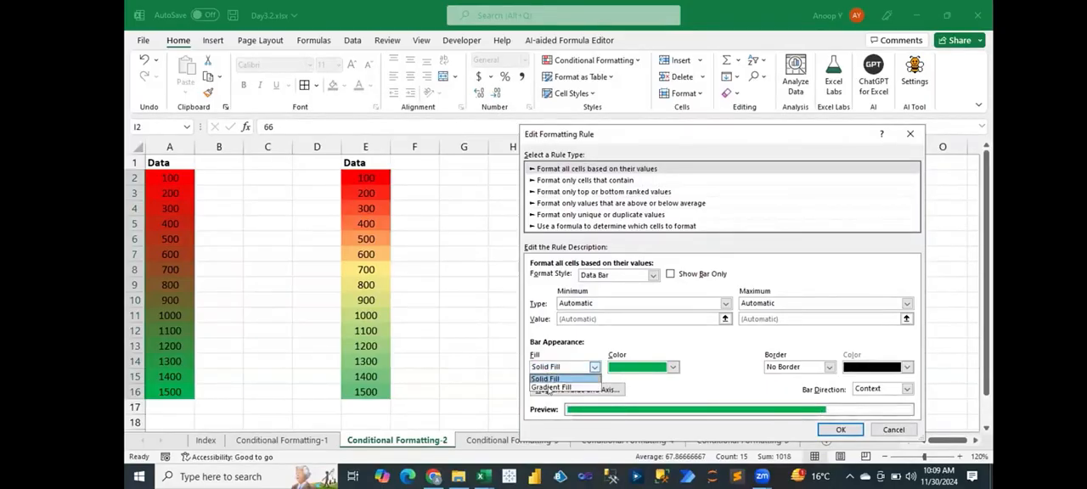
click(550, 387)
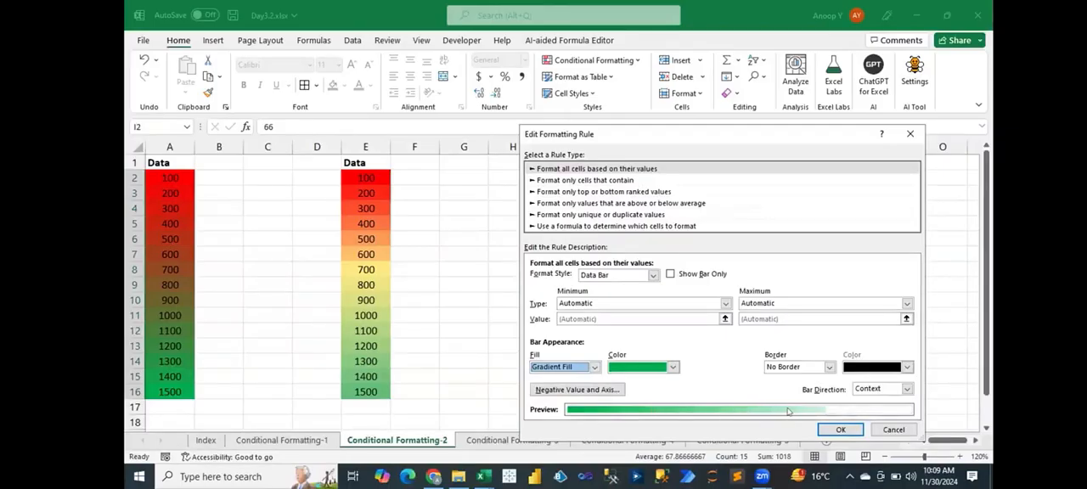
click(594, 367)
click(578, 377)
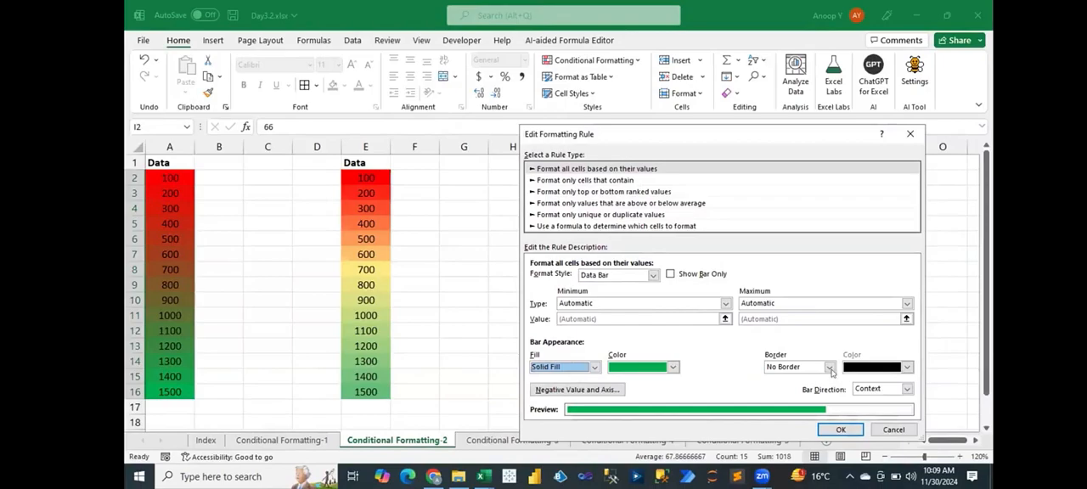
- Try a red Solid Border on the data bars and switch the border back to No Border
click(810, 367)
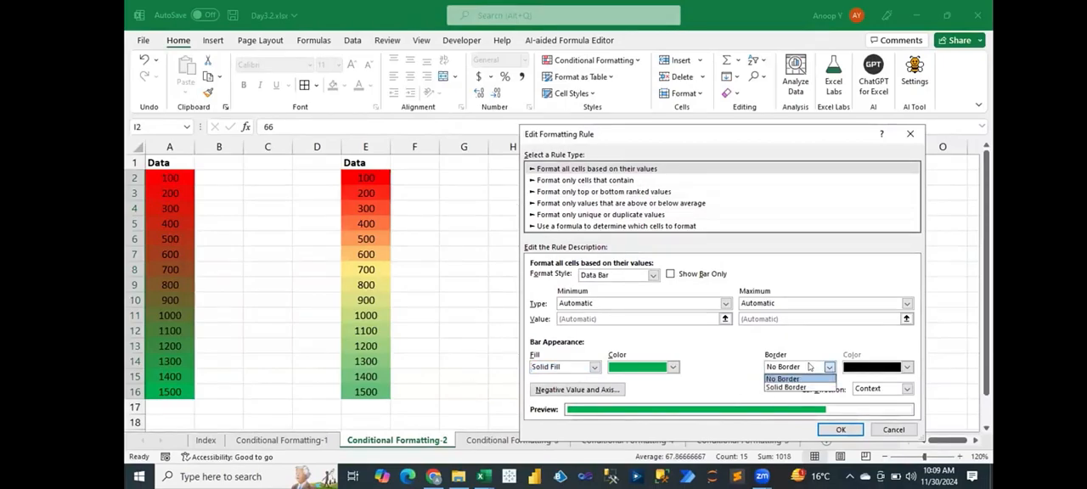
click(798, 389)
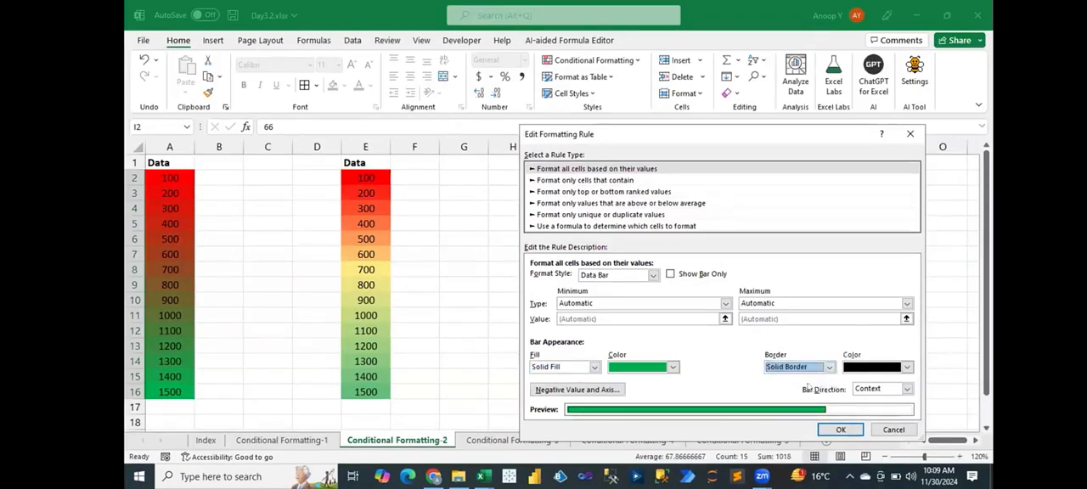
click(873, 369)
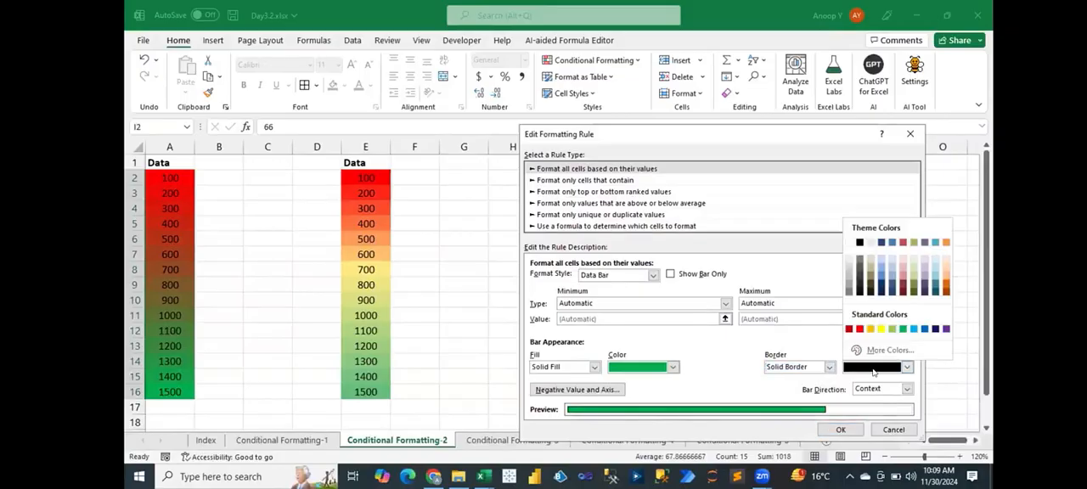
click(859, 329)
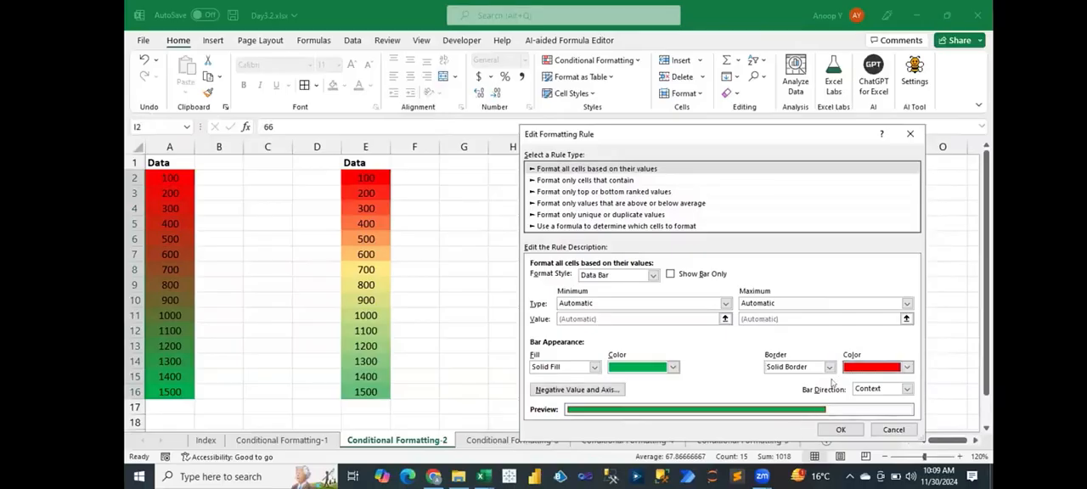
click(824, 367)
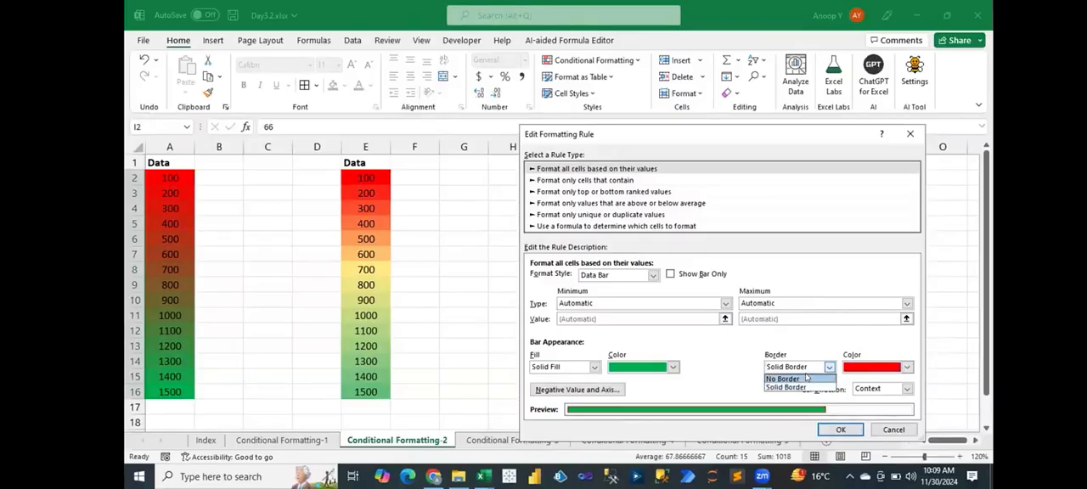
click(808, 377)
- Confirm the edited data bar rule and apply it to I2:I16
click(840, 430)
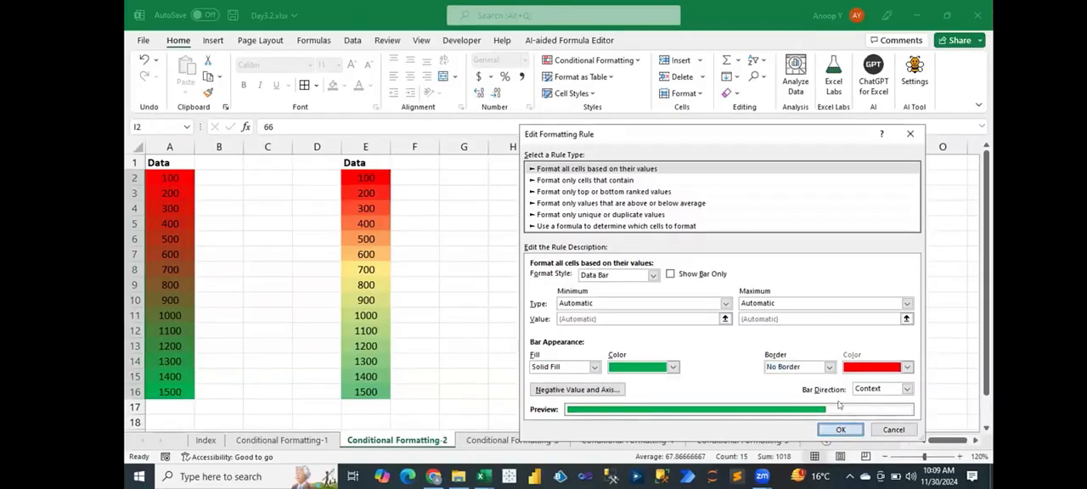
click(850, 367)
click(579, 283)
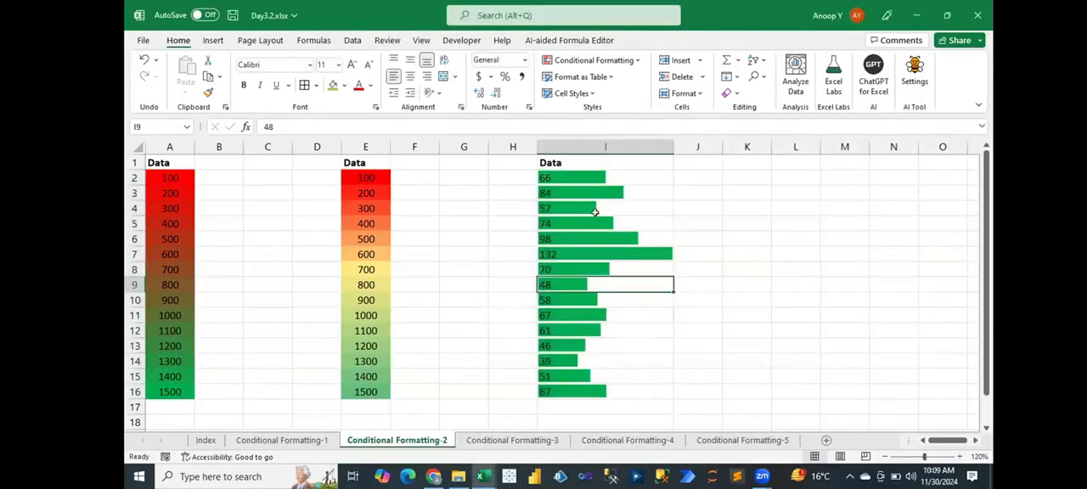
- Edit the data bar rule on I2:I16, set its bar direction to Right-to-Left, and apply it
drag(605, 172, 598, 390)
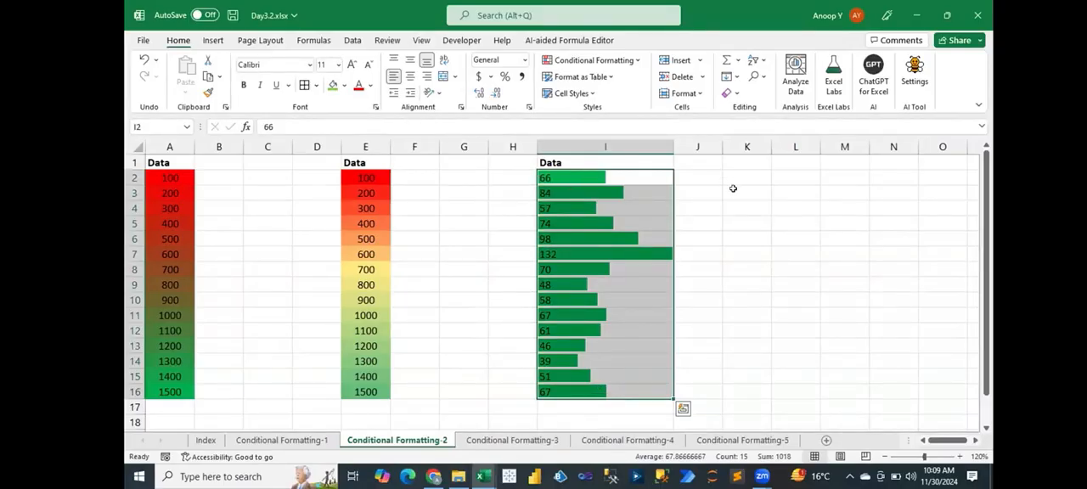
key(alt)
key(h)
key(l)
key(r)
double_click(627, 270)
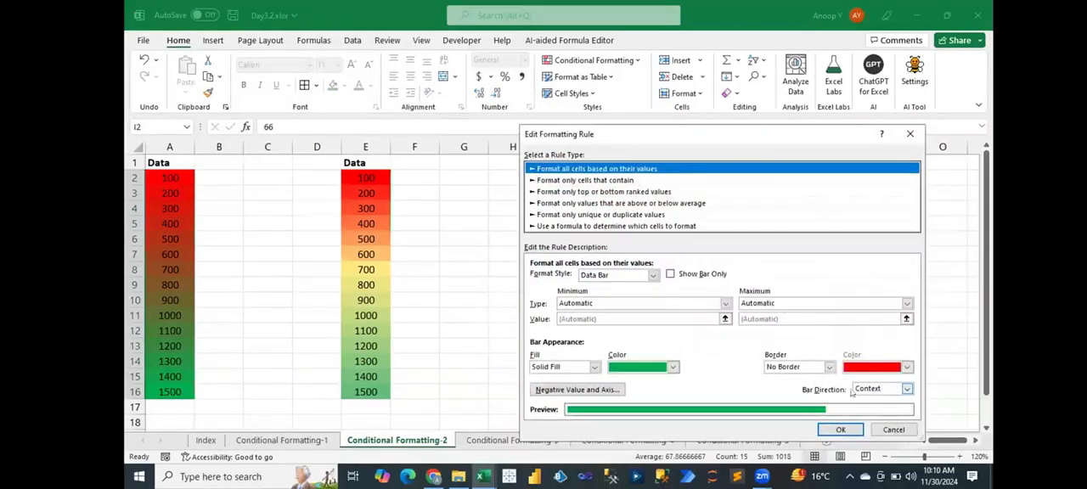
click(878, 391)
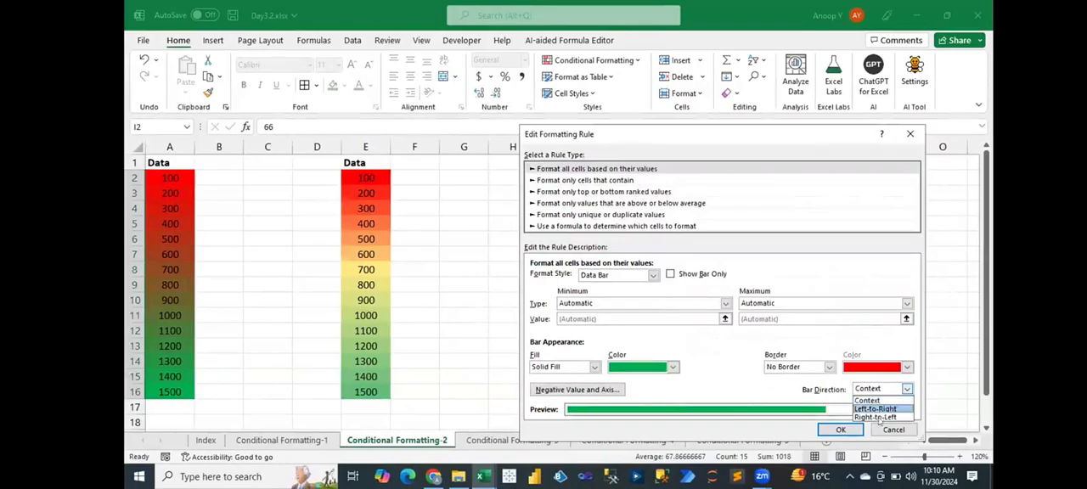
click(879, 420)
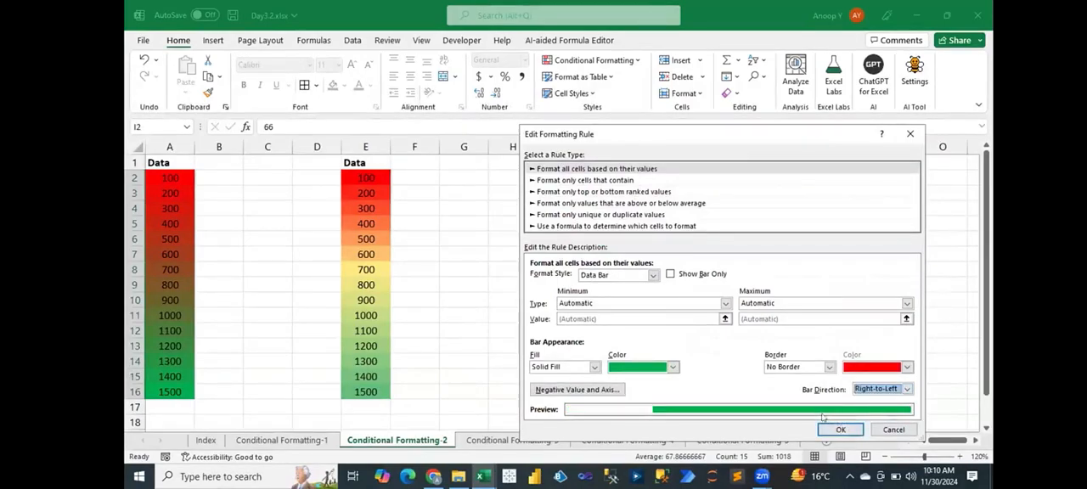
click(839, 429)
click(849, 367)
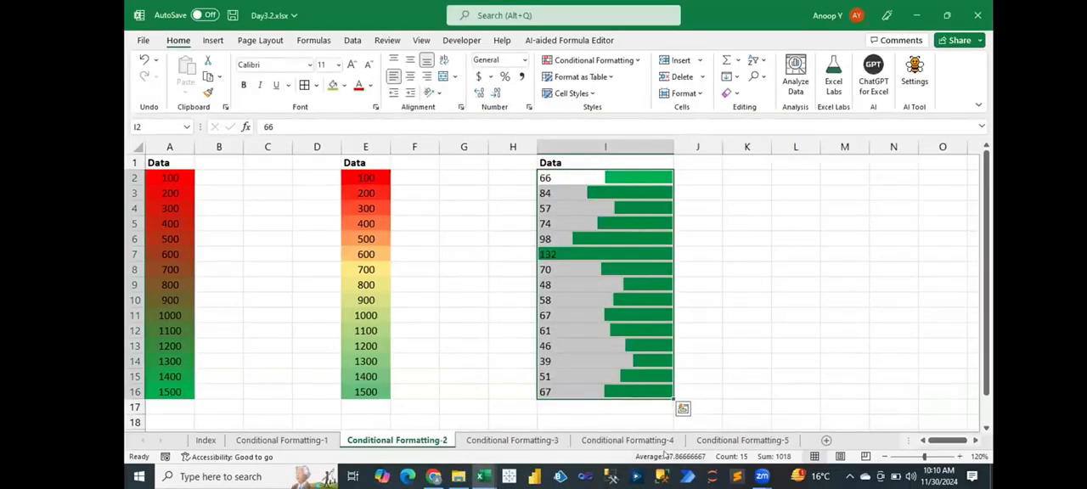
- Change I4 to 99, compare its bar by repeatedly undoing and redoing the edit, and leave the edit undone
click(619, 325)
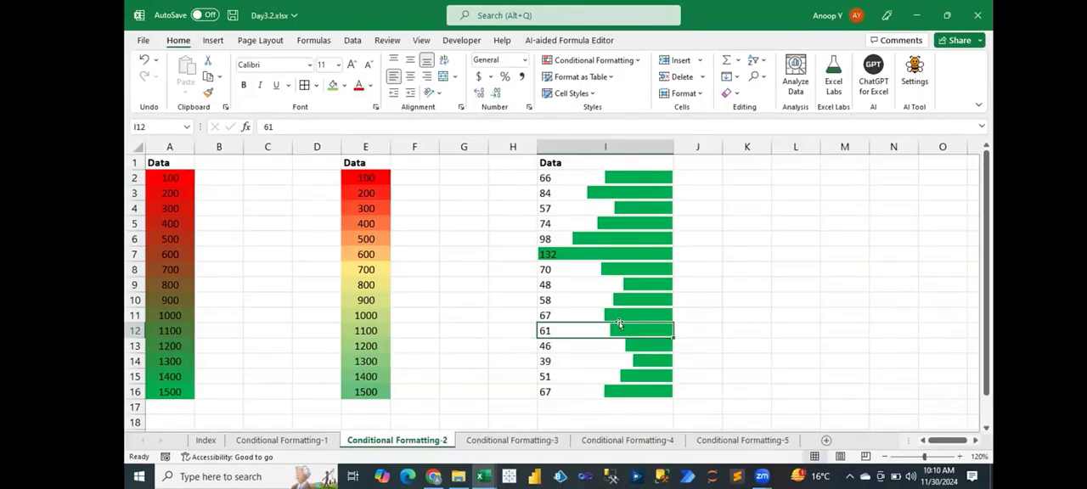
click(568, 176)
click(564, 209)
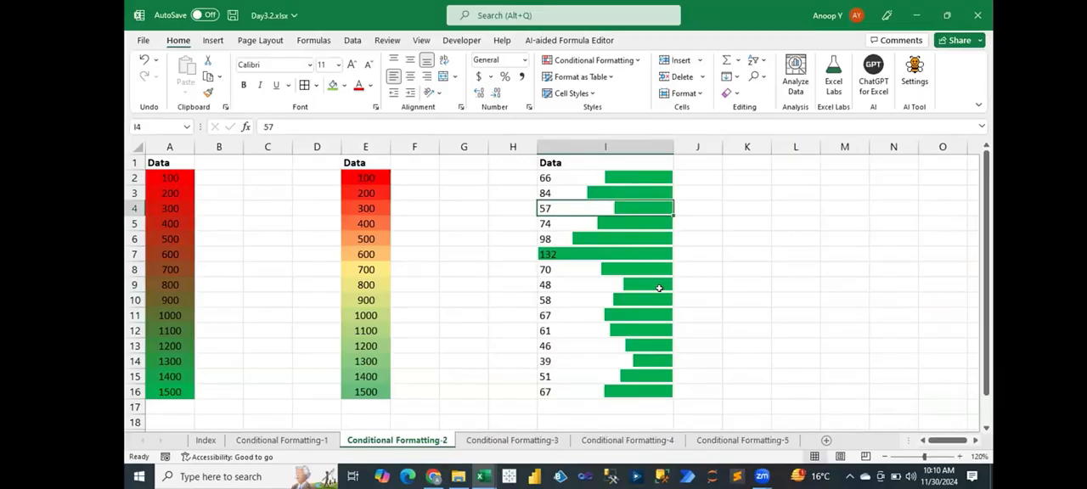
text(99)
key(Return)
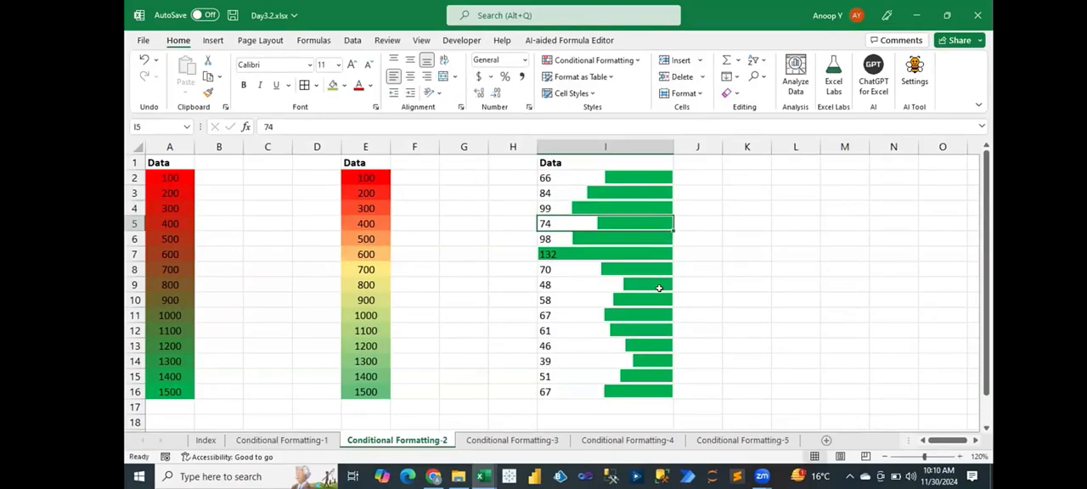
key(ctrl+z)
key(ctrl+y)
key(ctrl+z)
key(ctrl+y)
key(ctrl+z)
key(ctrl+y)
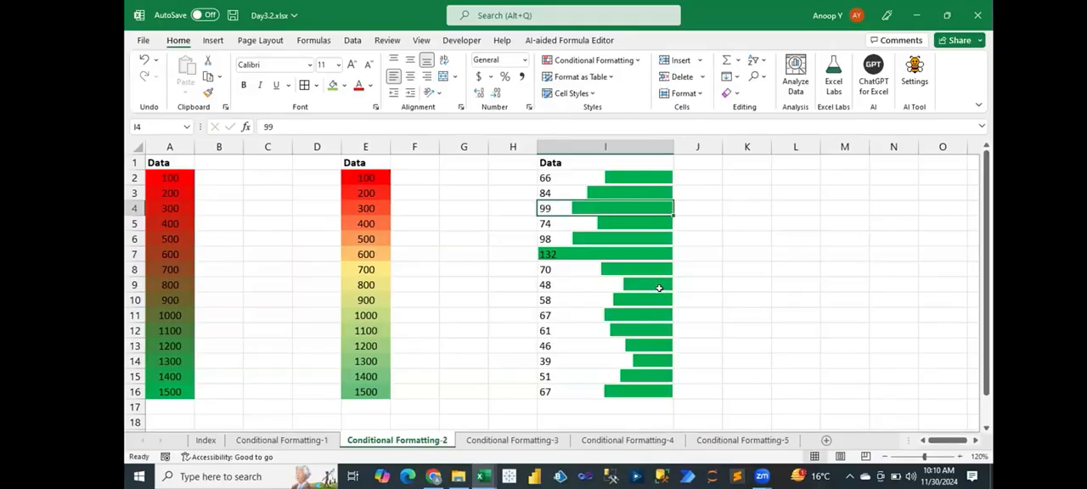
key(ctrl+z)
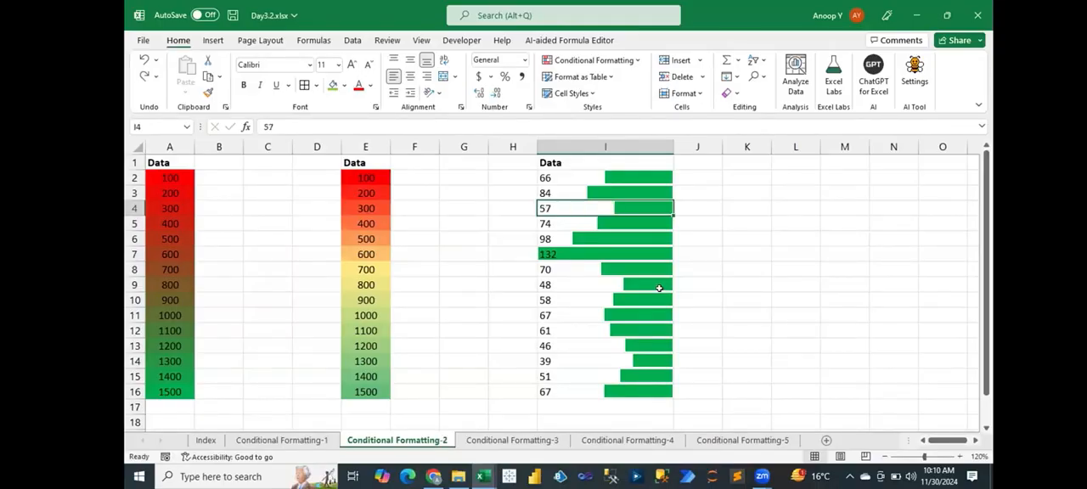
- Set I4 to 180, repeatedly undo and redo it to compare how all the bars rescale, and leave it undone
text(180)
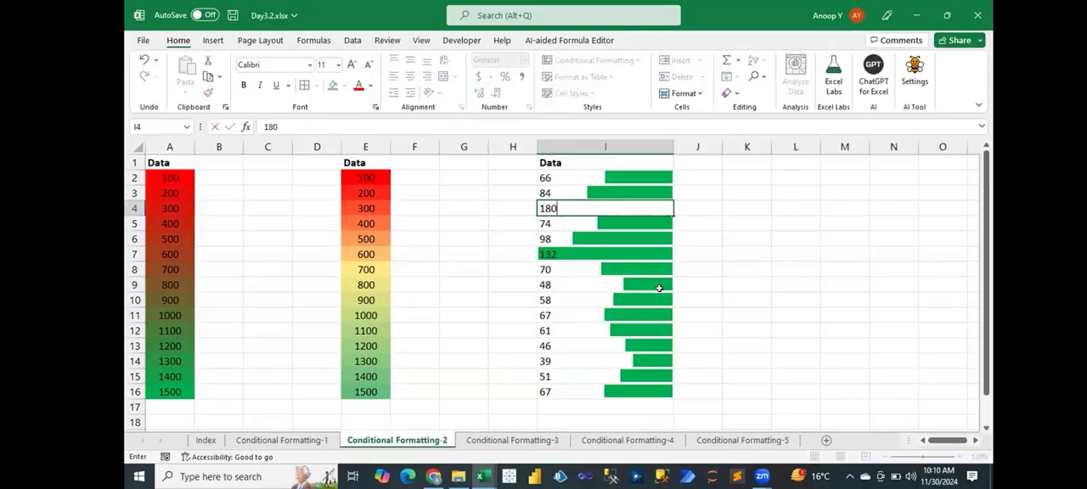
key(Return)
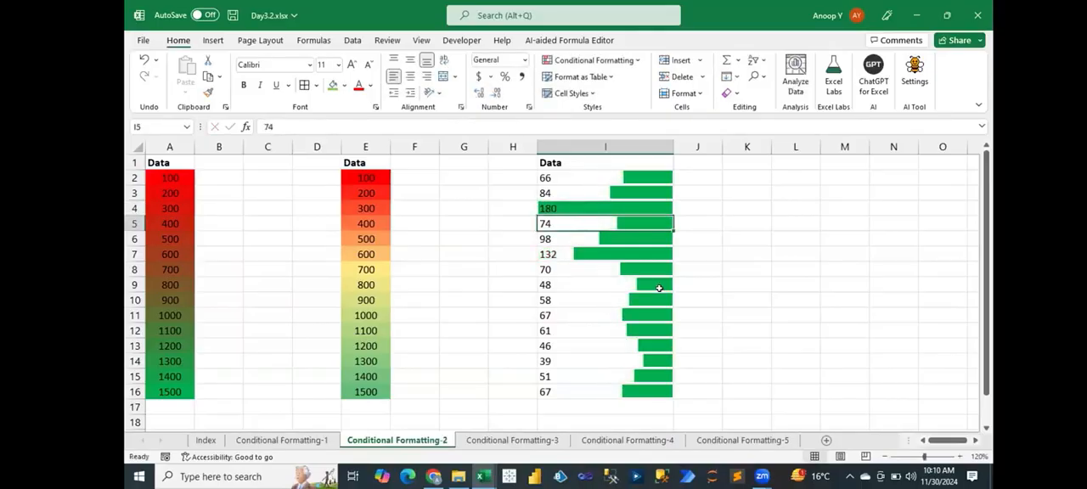
key(ctrl+z)
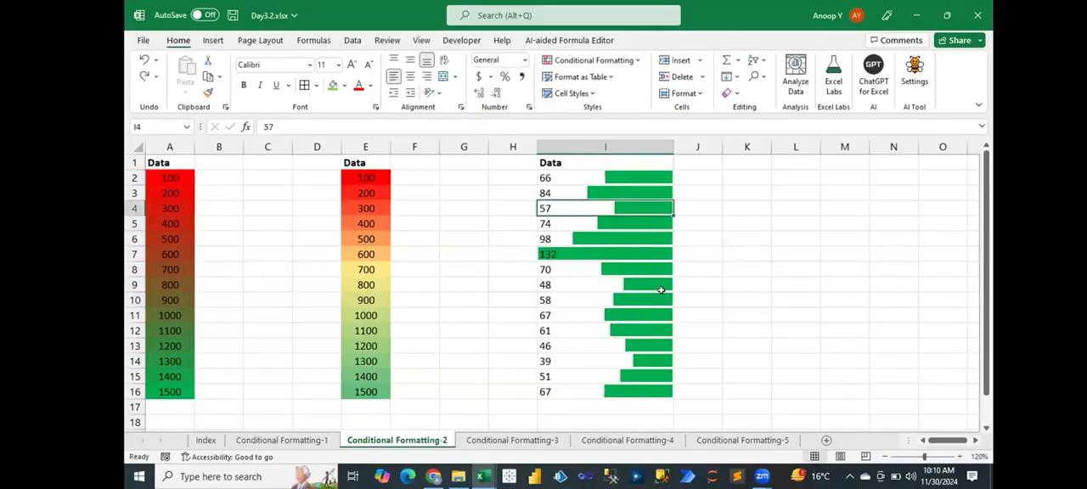
key(ctrl+y)
key(ctrl+z)
key(ctrl+y)
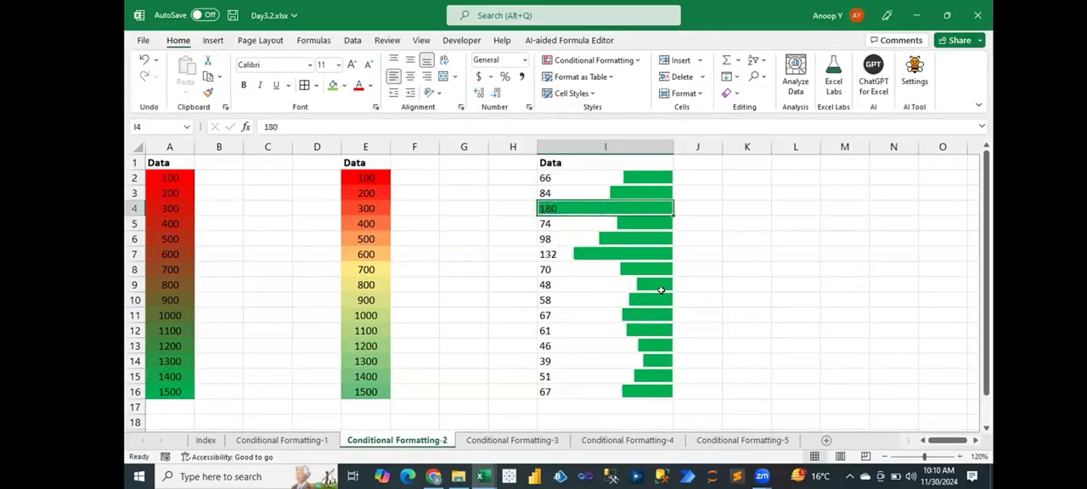
key(ctrl+z)
key(ctrl+y)
key(ctrl+z)
key(ctrl+y)
key(ctrl+z)
key(ctrl+y)
key(ctrl+z)
key(ctrl+y)
key(ctrl+z)
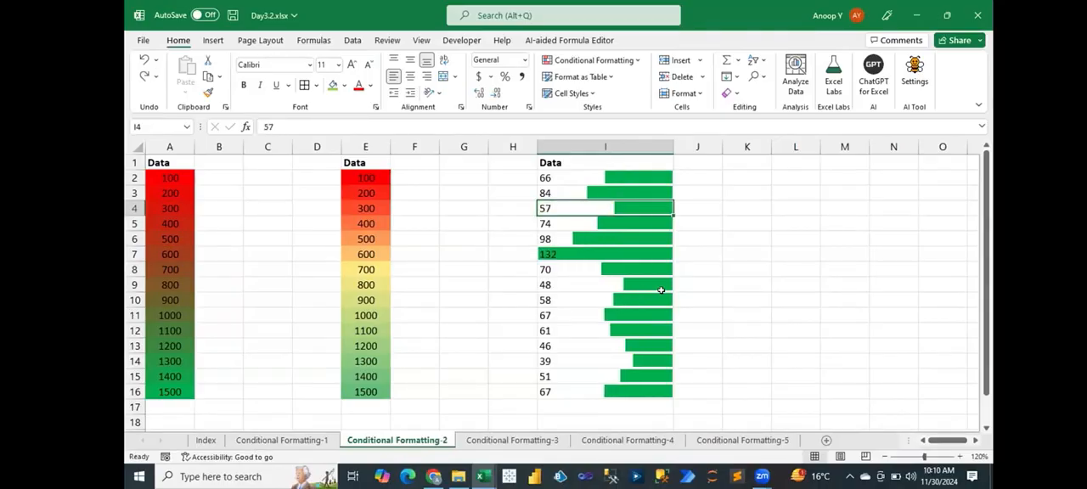
key(ctrl+y)
key(ctrl+z)
key(ctrl+y)
key(ctrl+z)
key(ctrl+y)
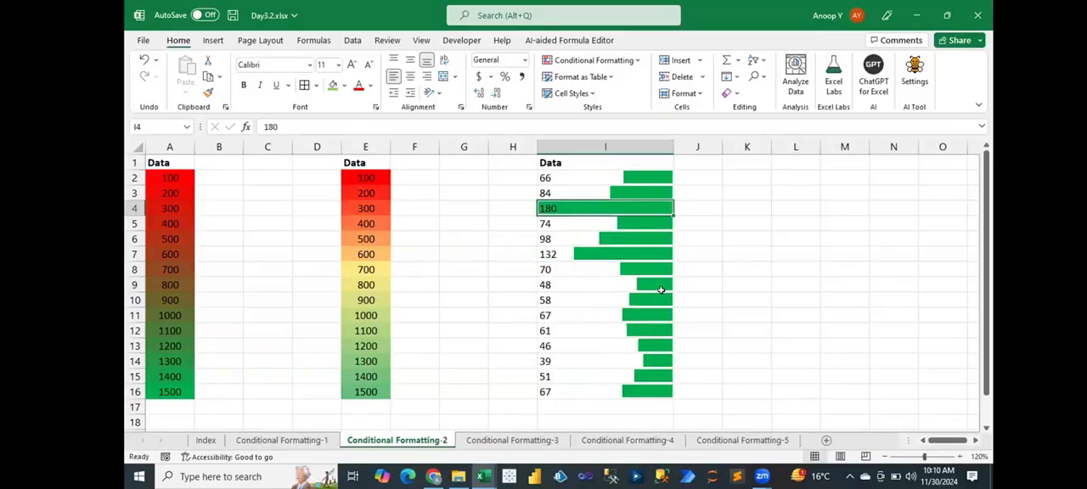
key(ctrl+z)
key(ctrl+y)
key(ctrl+z)
key(ctrl+y)
key(ctrl+z)
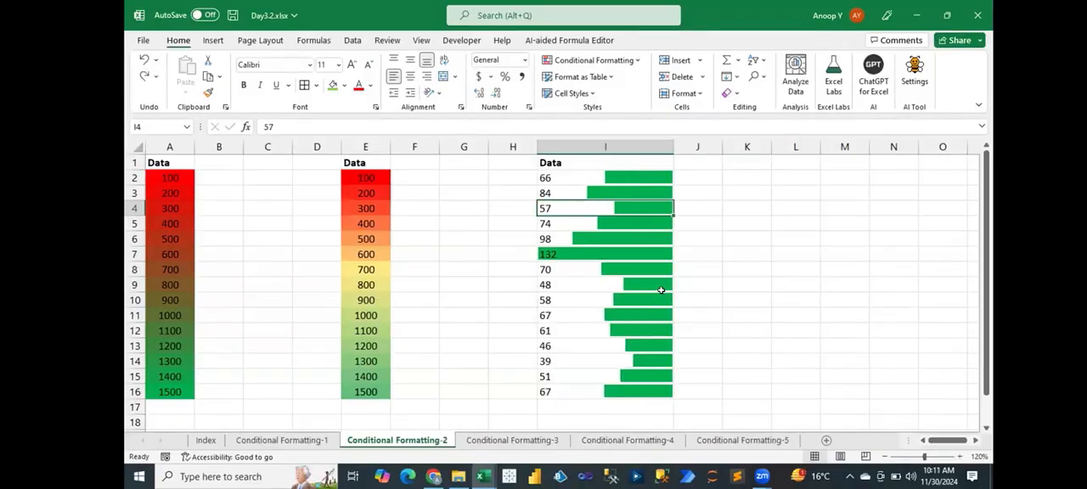
key(ctrl+y)
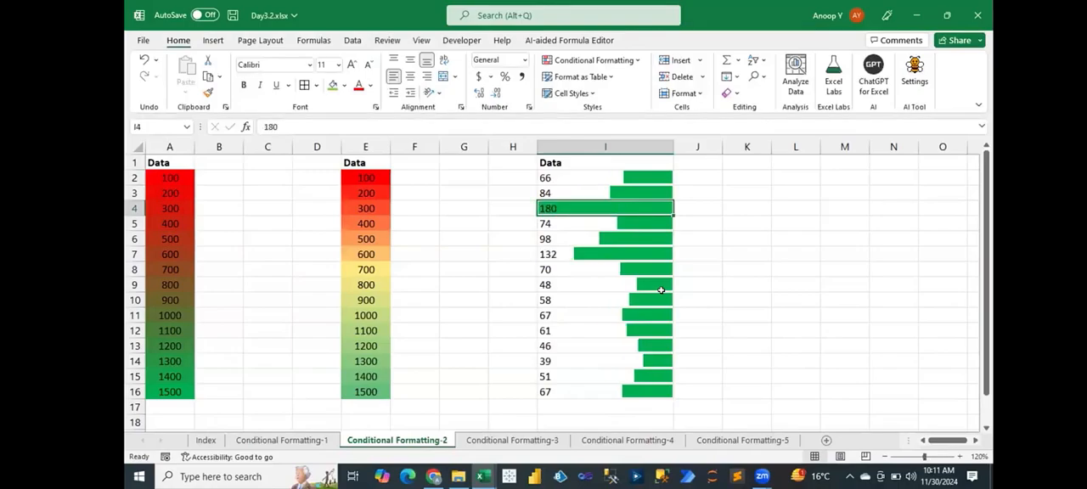
key(ctrl+z)
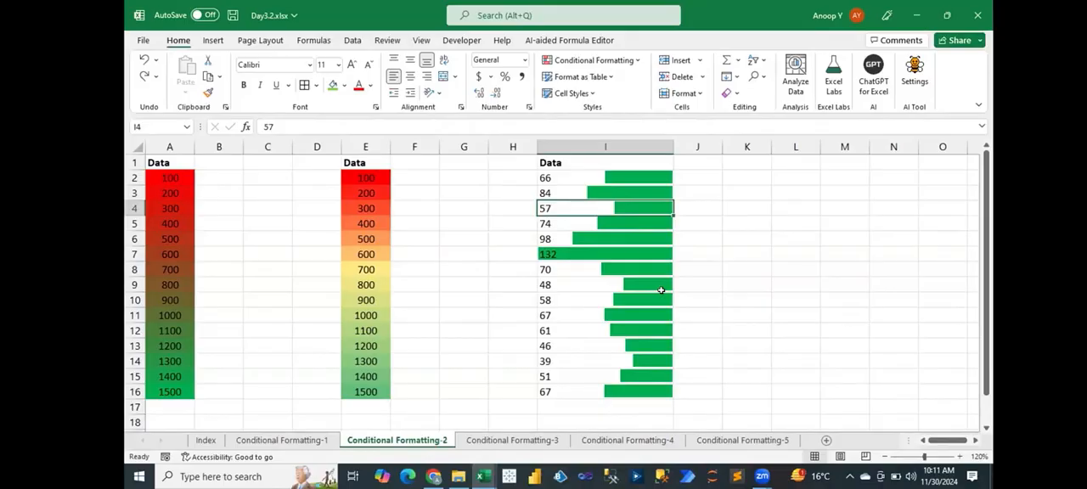
- Open the data bar rule on I2:I16 and set both the Minimum and Maximum types to Number
click(621, 176)
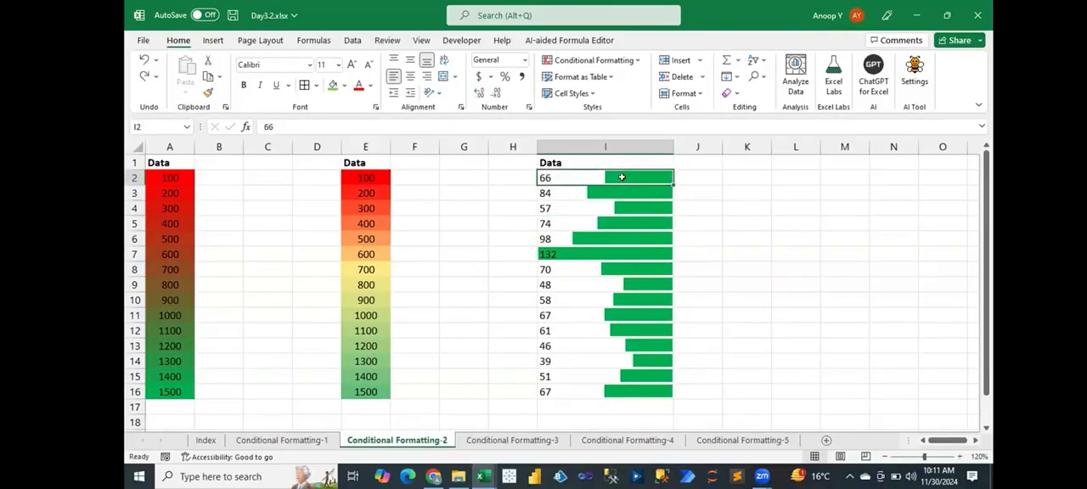
drag(621, 177, 622, 391)
key(alt+h)
key(l)
key(r)
double_click(604, 271)
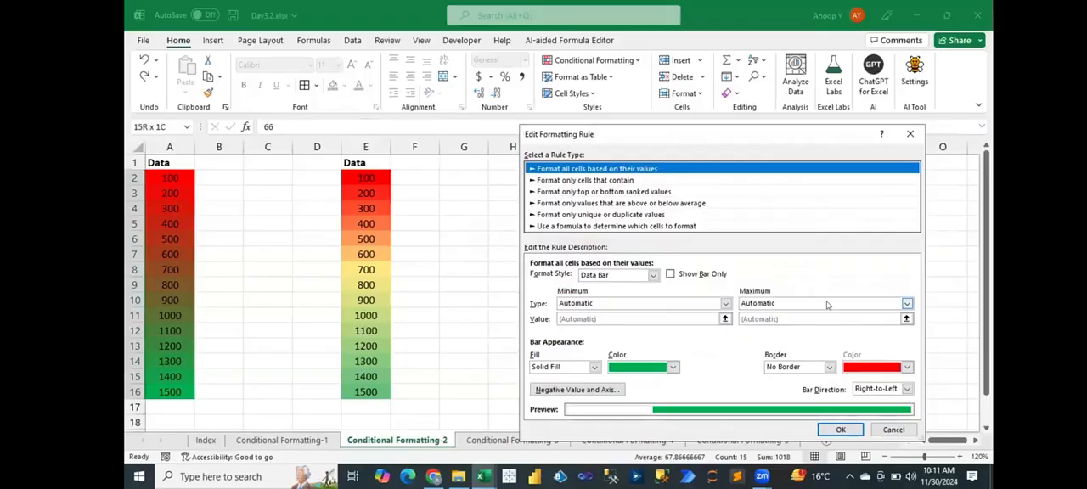
click(726, 304)
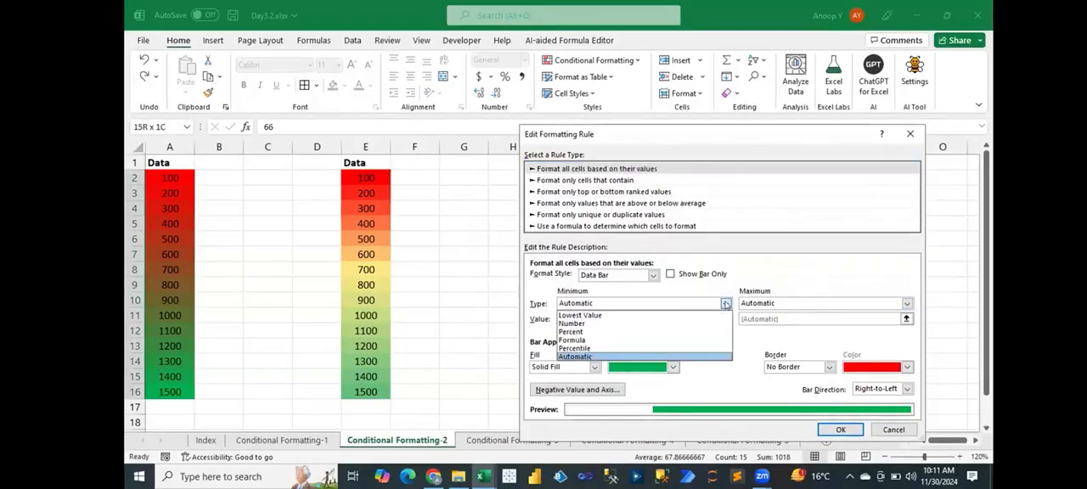
click(665, 326)
click(762, 304)
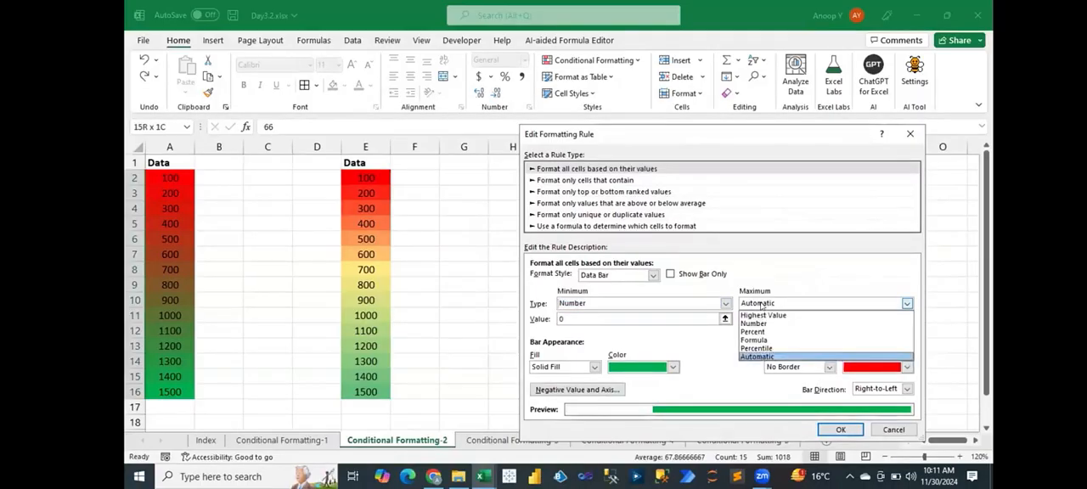
click(753, 324)
- Set the data bar minimum to 10 and the maximum to 400, and apply the rule
click(560, 319)
text(1)
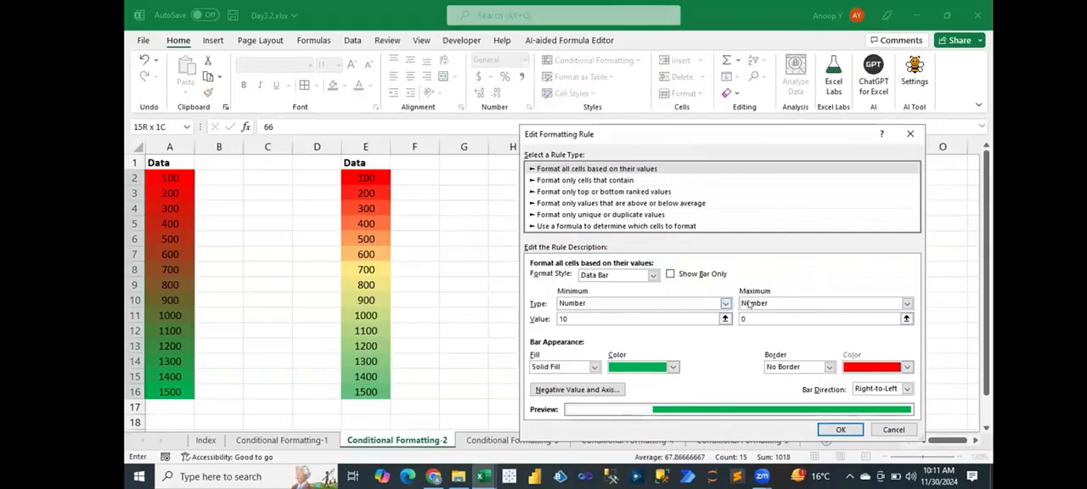
key(Tab)
text(40)
click(836, 429)
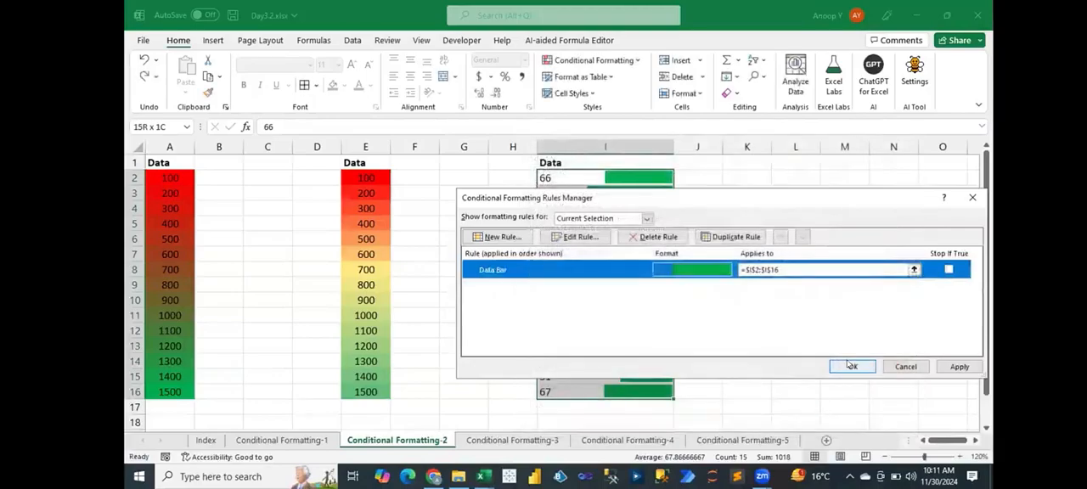
click(849, 366)
click(608, 270)
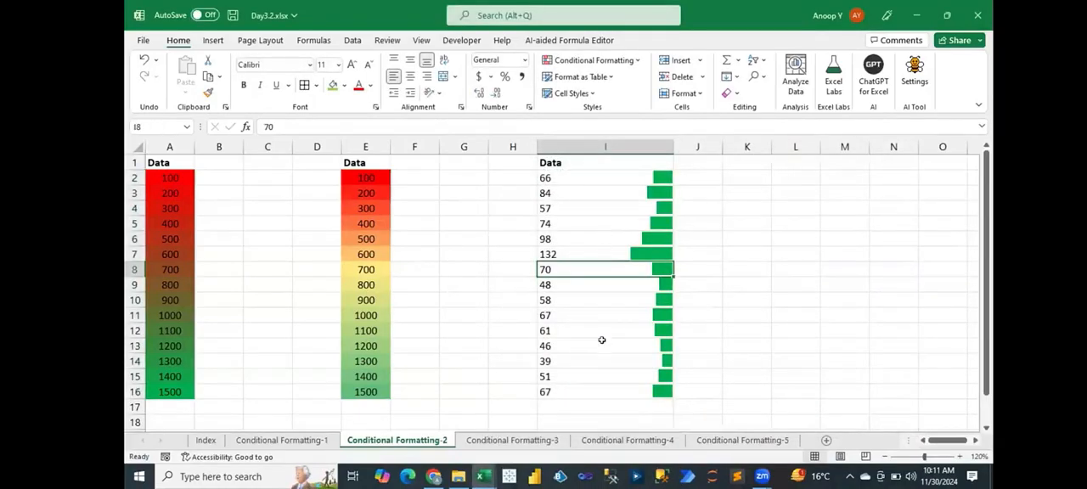
- Enter 250 in cell I10 to see how its data bar responds to the fixed 10–400 scale
click(608, 301)
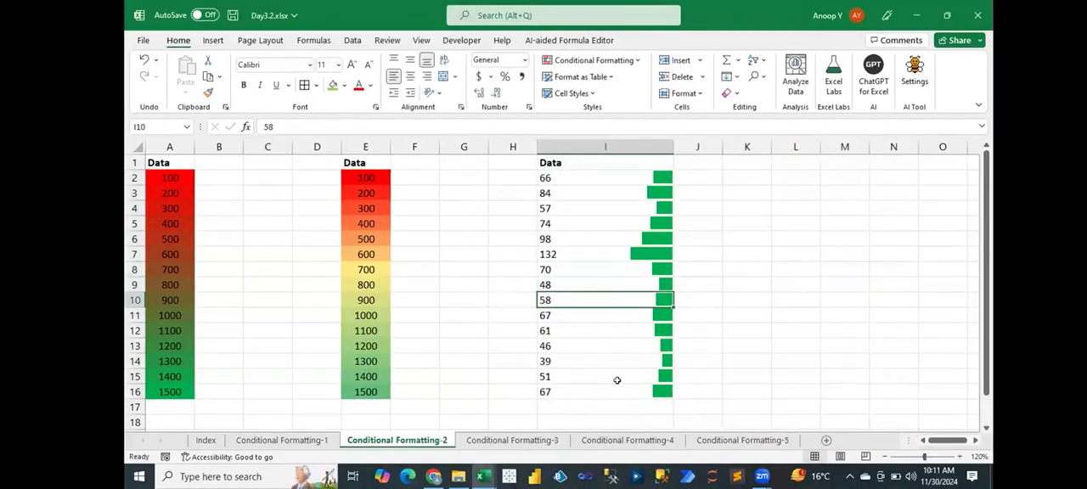
text(250)
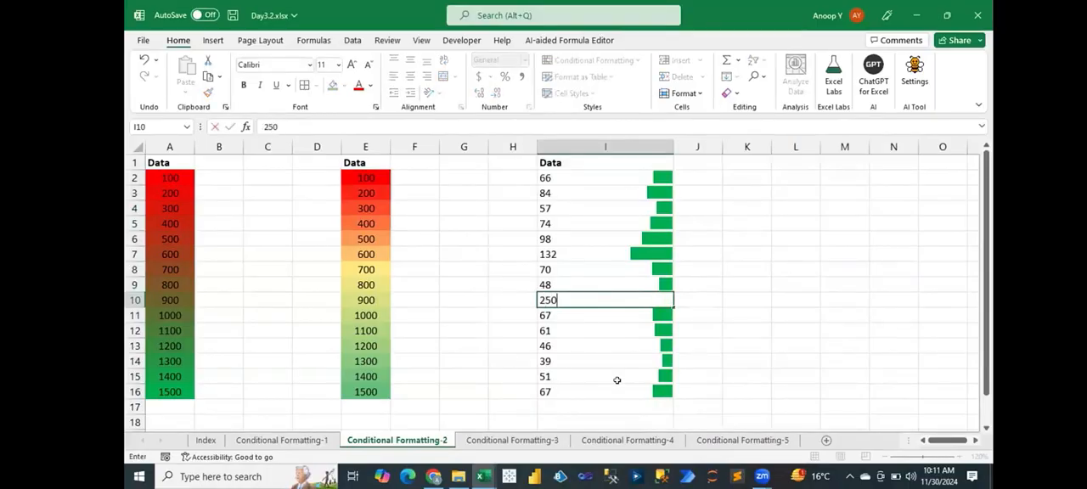
key(Return)
key(Up)
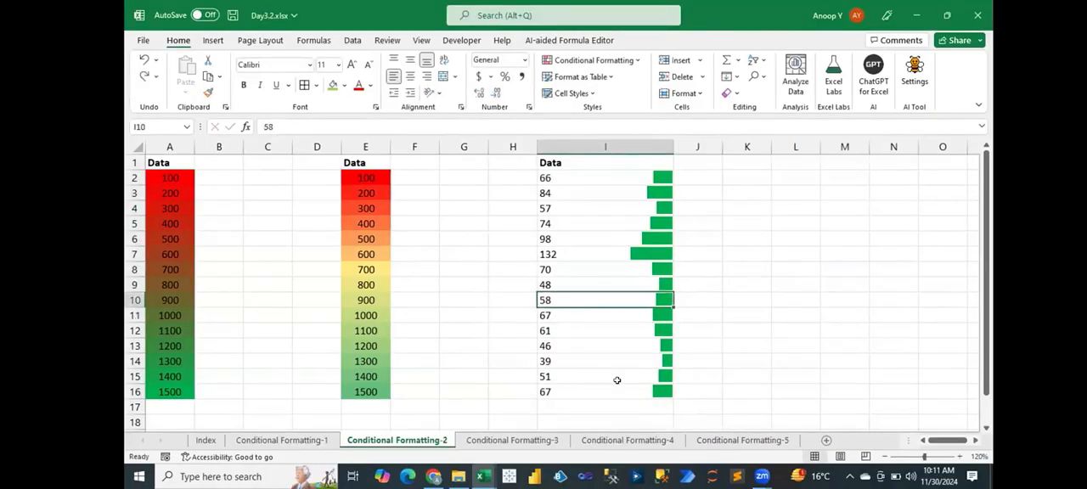
ctrl+click(616, 380)
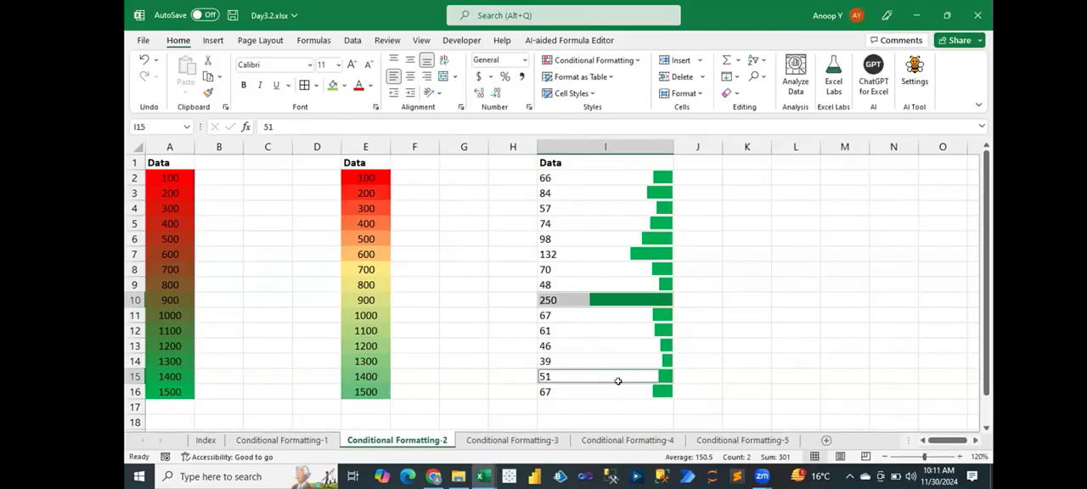
click(690, 331)
click(636, 303)
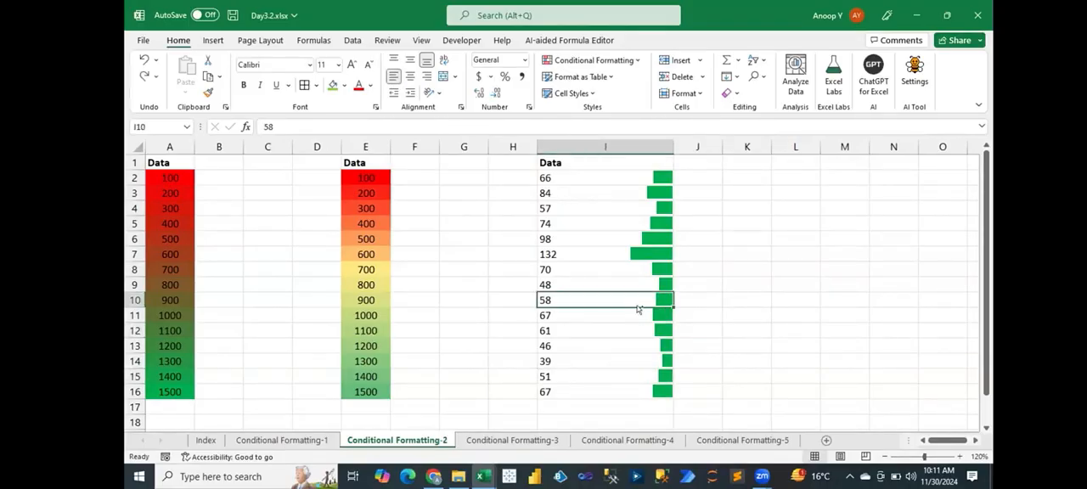
- Repeatedly undo and redo the I10 edit to compare the bars, leave 250 applied, and save the workbook
key(ctrl+z)
key(ctrl+y)
key(ctrl+z)
key(ctrl+y)
key(ctrl+z)
key(ctrl+y)
key(ctrl+z)
key(ctrl+y)
key(ctrl+z)
key(ctrl+y)
key(ctrl+z)
key(ctrl+y)
key(ctrl+z)
key(ctrl+y)
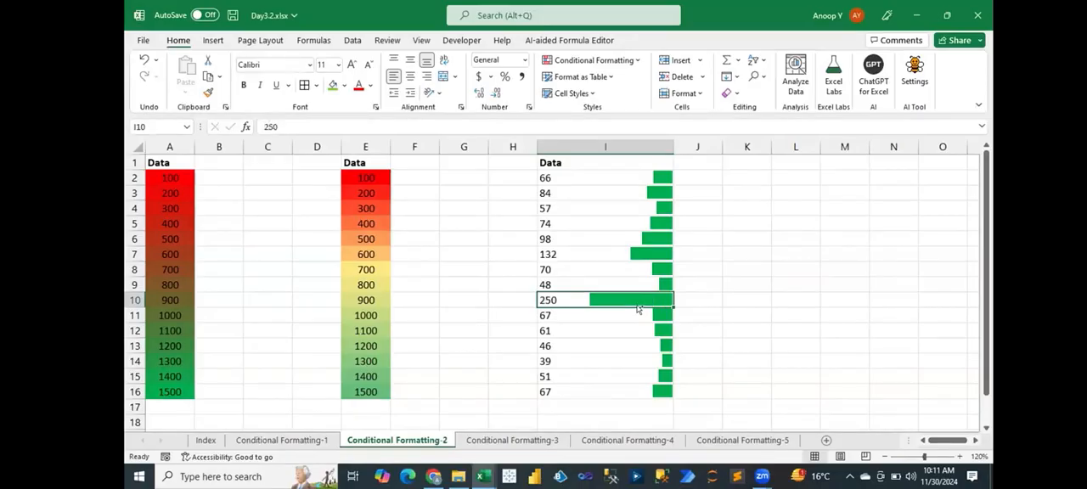
key(ctrl+s)
- Edit the data bar rule on I2:I16 to turn on Show Bar Only, and apply it
key(ctrl+Up)
key(Down)
key(ctrl+shift+Down)
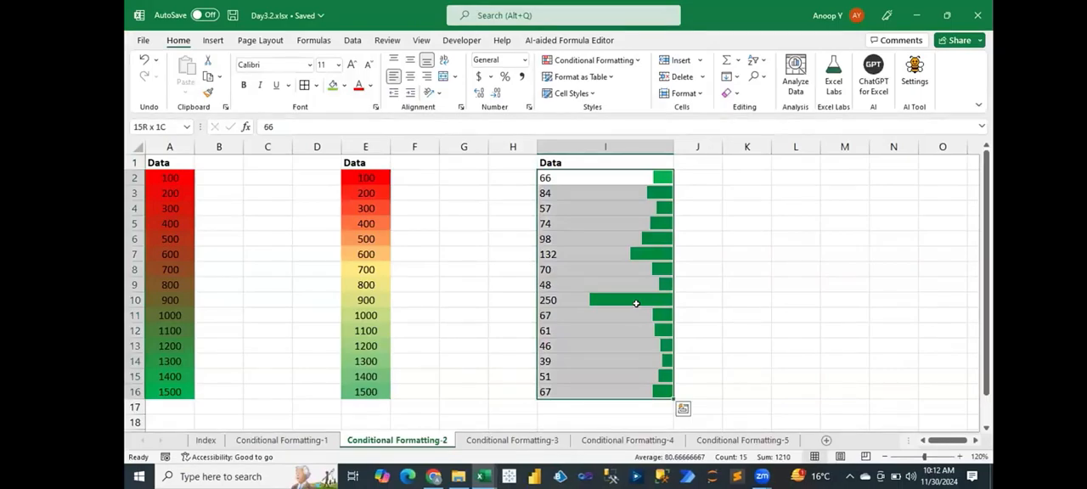
key(alt+h)
key(l)
key(r)
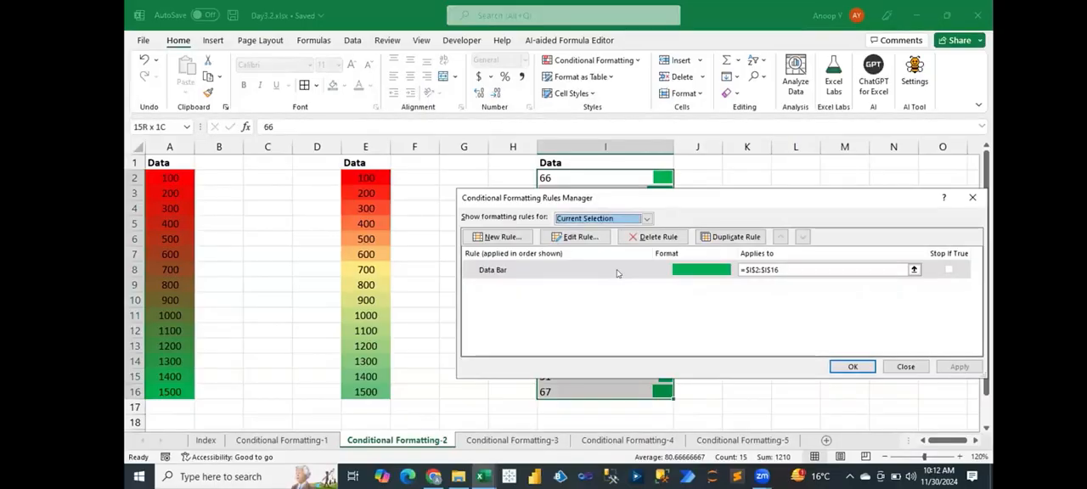
double_click(617, 271)
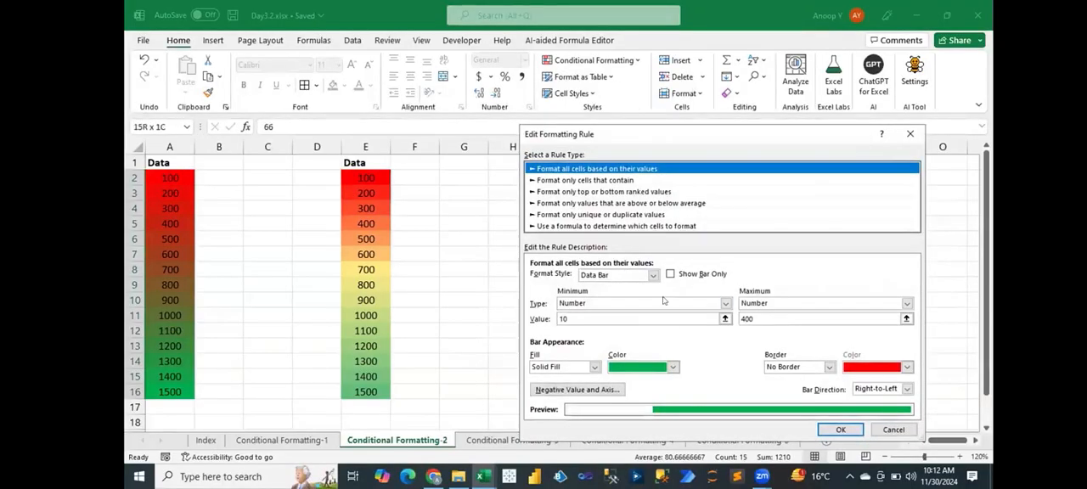
drag(635, 133, 777, 138)
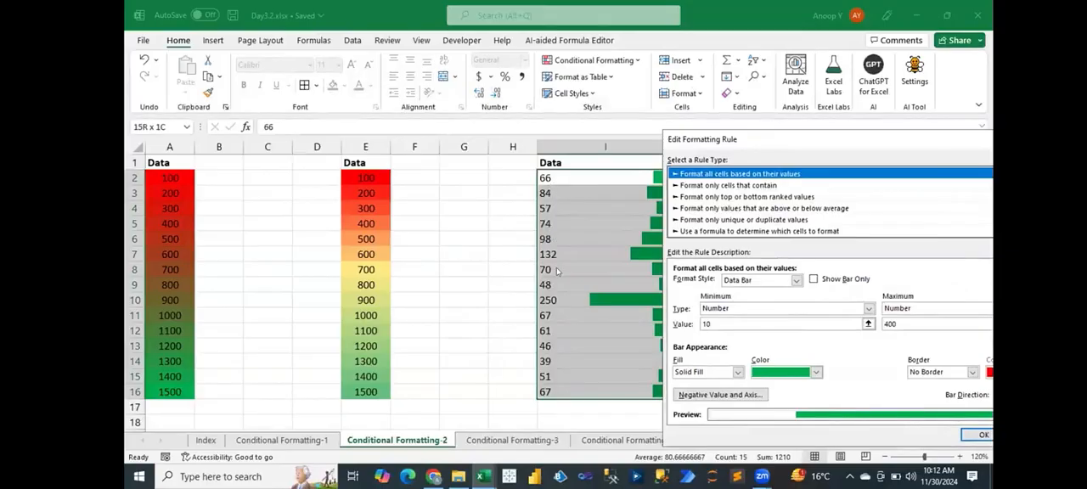
drag(737, 141, 694, 133)
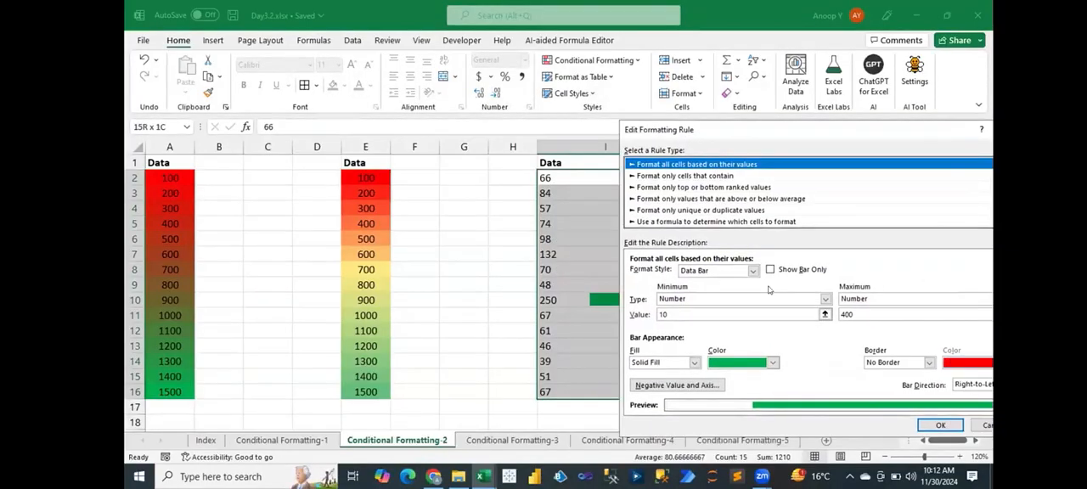
click(770, 269)
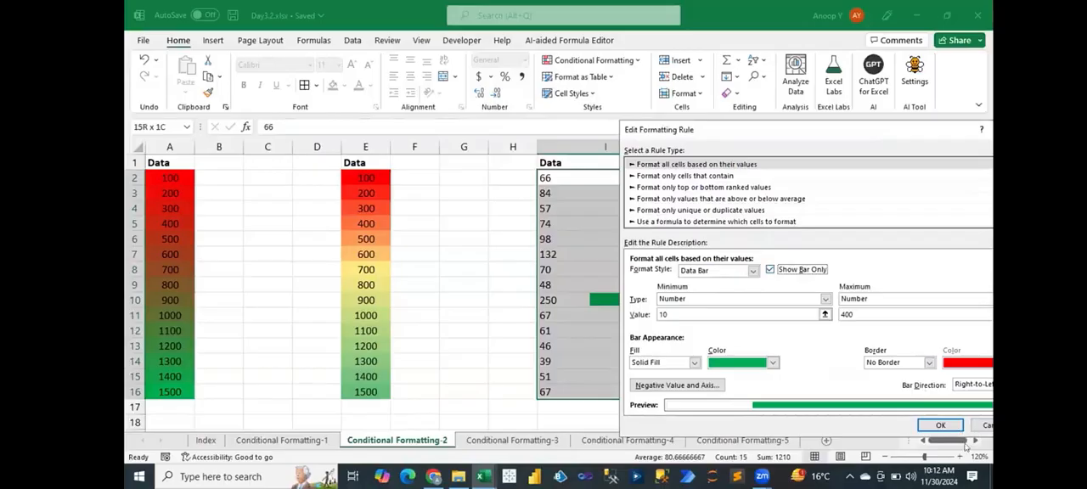
click(940, 425)
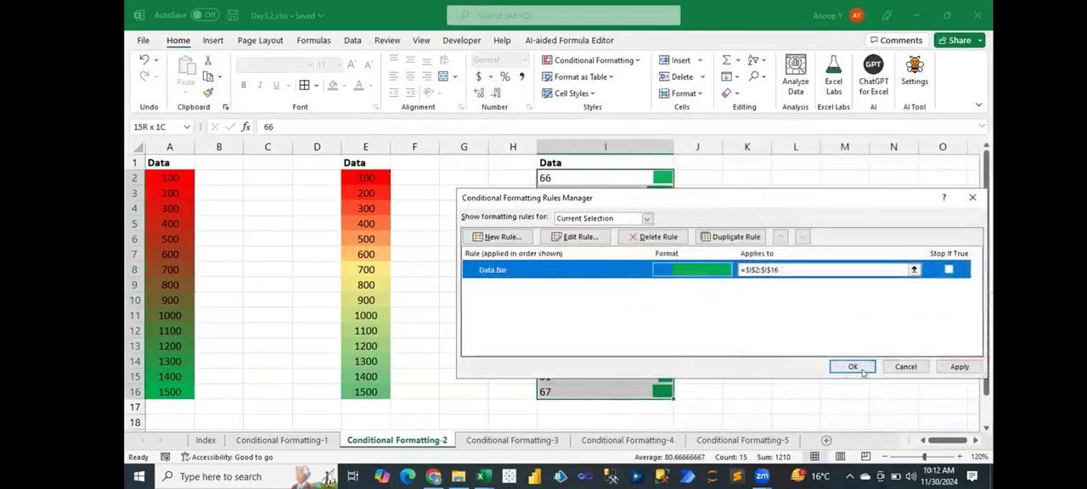
click(862, 371)
click(703, 264)
click(578, 176)
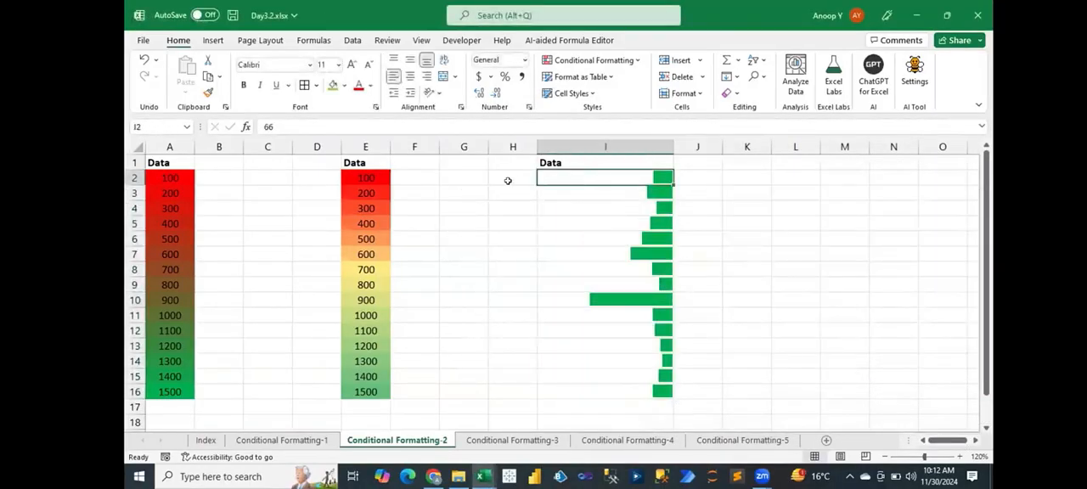
- Select cells throughout I2:I16 one at a time to examine the underlying values behind the bars
click(508, 181)
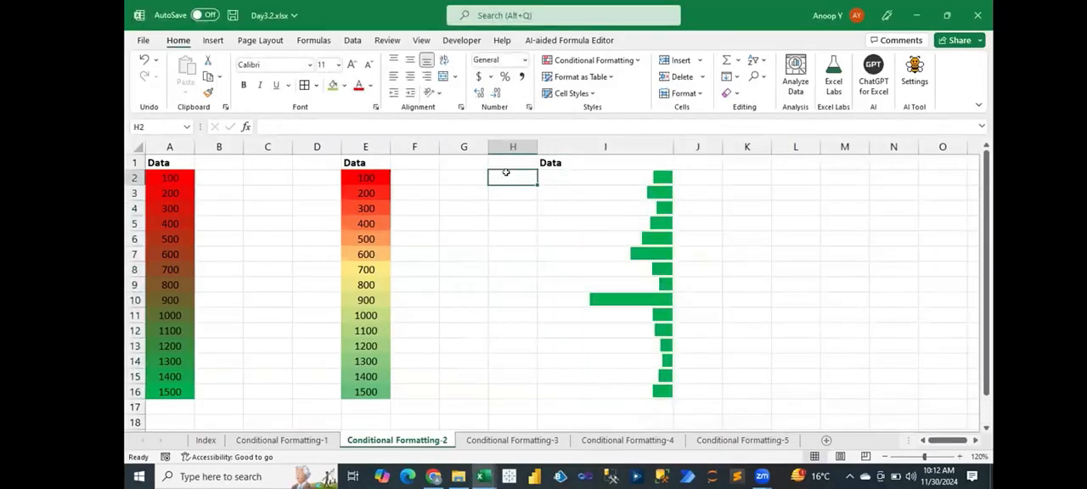
click(627, 176)
click(626, 197)
click(622, 219)
click(619, 256)
click(621, 294)
click(620, 330)
click(620, 372)
click(619, 392)
click(616, 361)
click(612, 317)
click(605, 253)
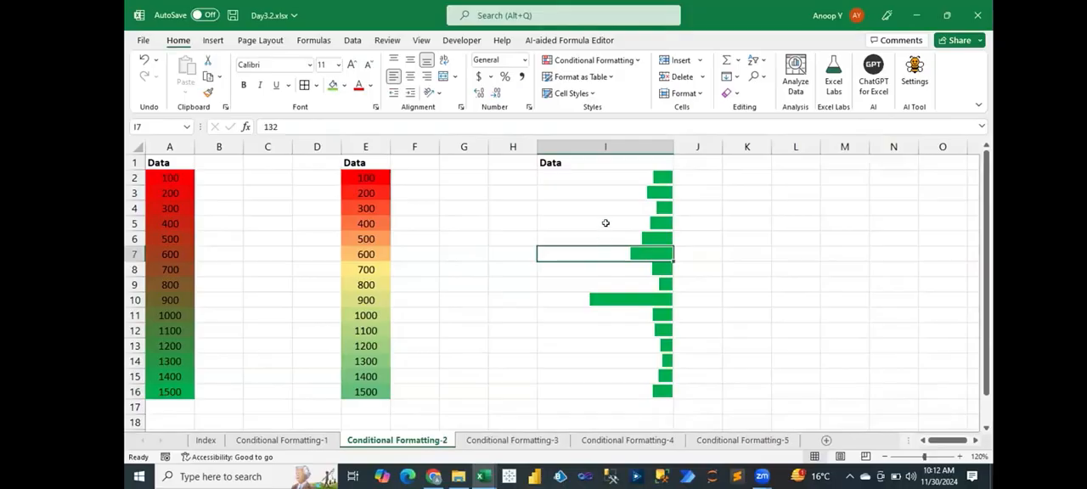
- Turn off Show Bar Only in the data bar rule on I2:I16, apply it, and save the workbook
click(601, 172)
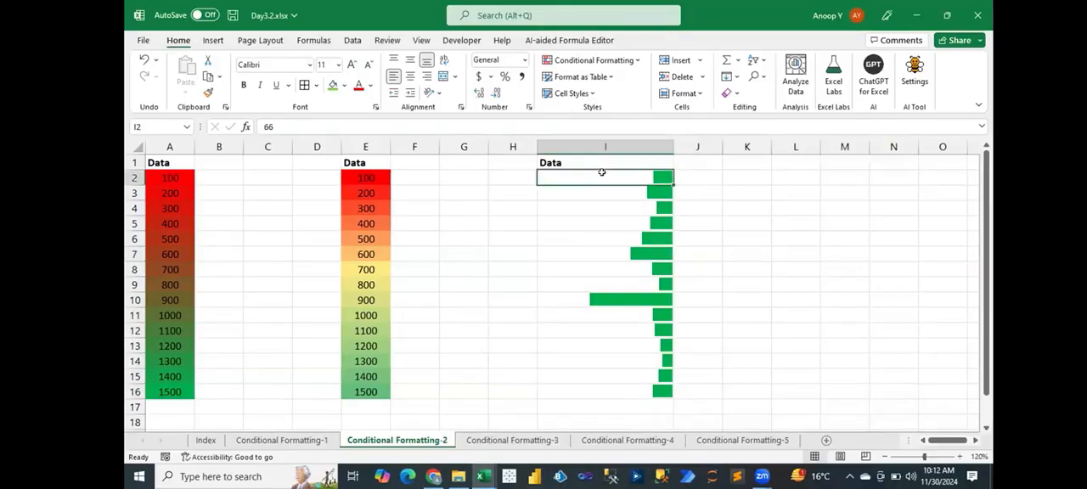
key(ctrl+shift+Down)
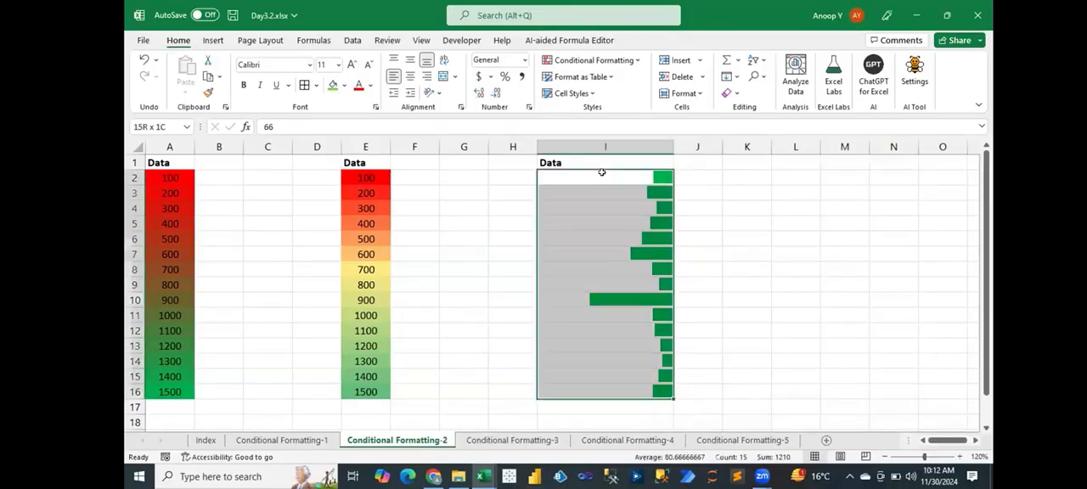
key(alt+h)
key(l)
key(r)
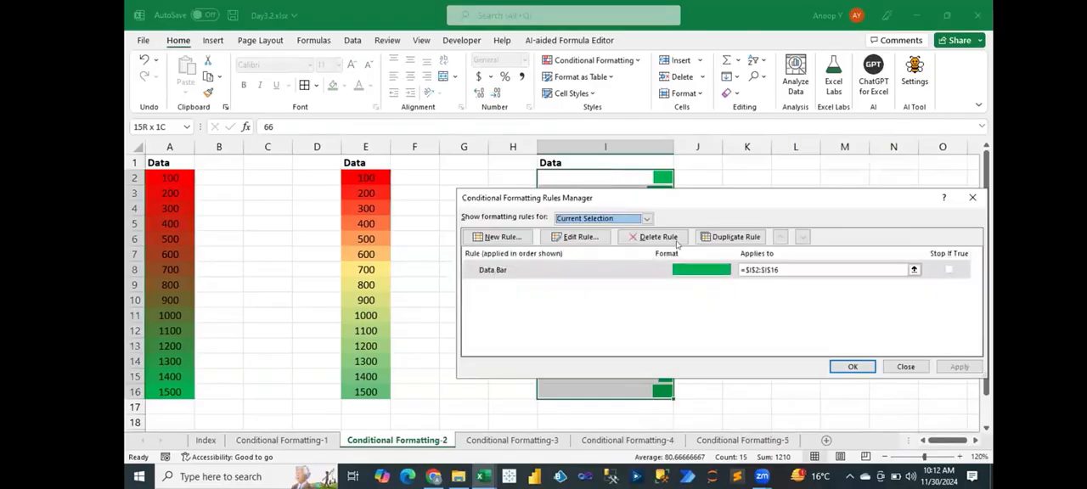
click(650, 270)
double_click(650, 270)
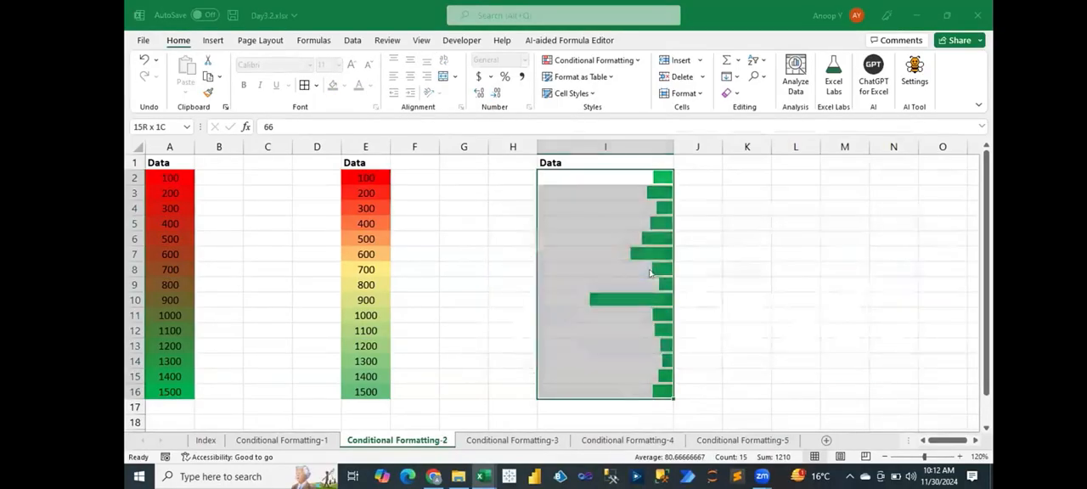
click(670, 274)
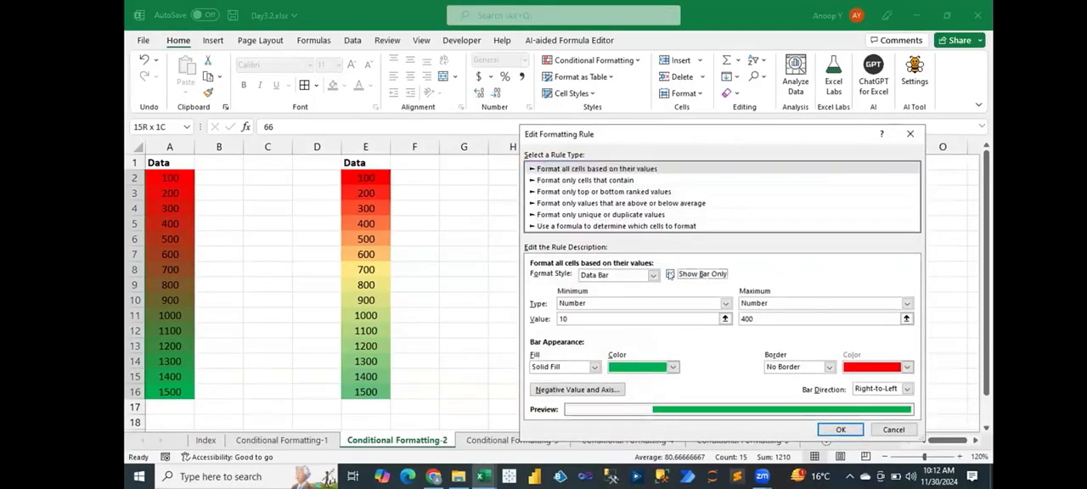
click(840, 430)
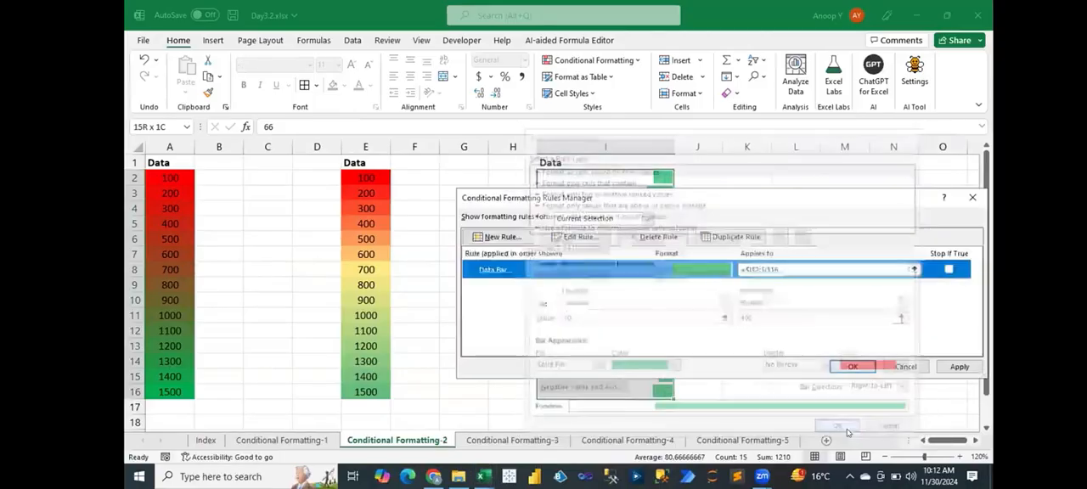
click(841, 363)
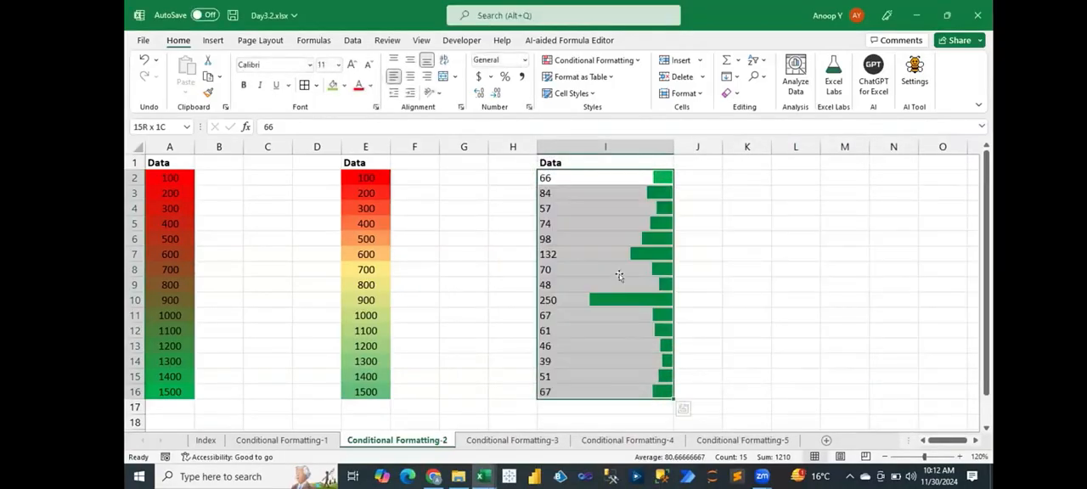
click(619, 281)
key(ctrl+s)
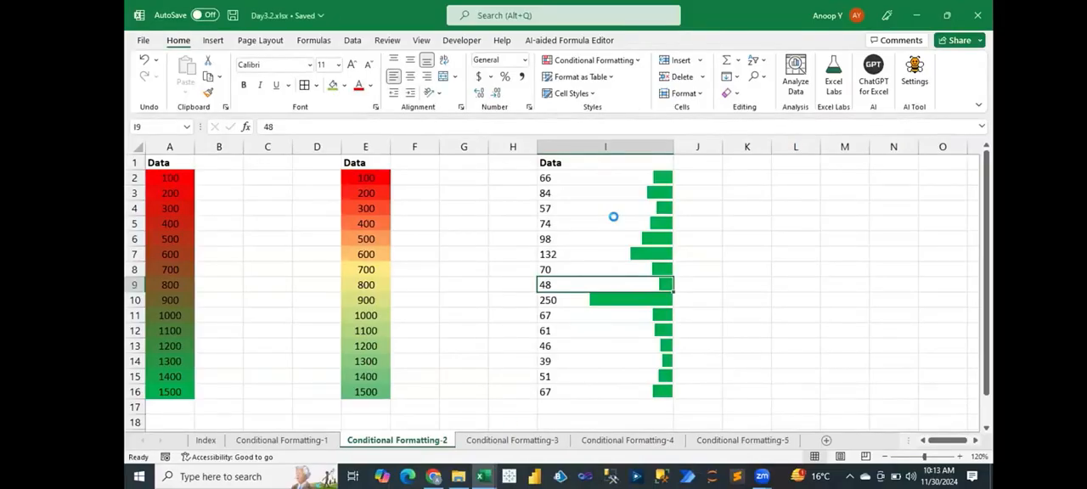
- Switch to the Conditional Formatting-3 sheet and examine the KPI values in C5:L16 and the icon criteria in J1:K3
click(512, 440)
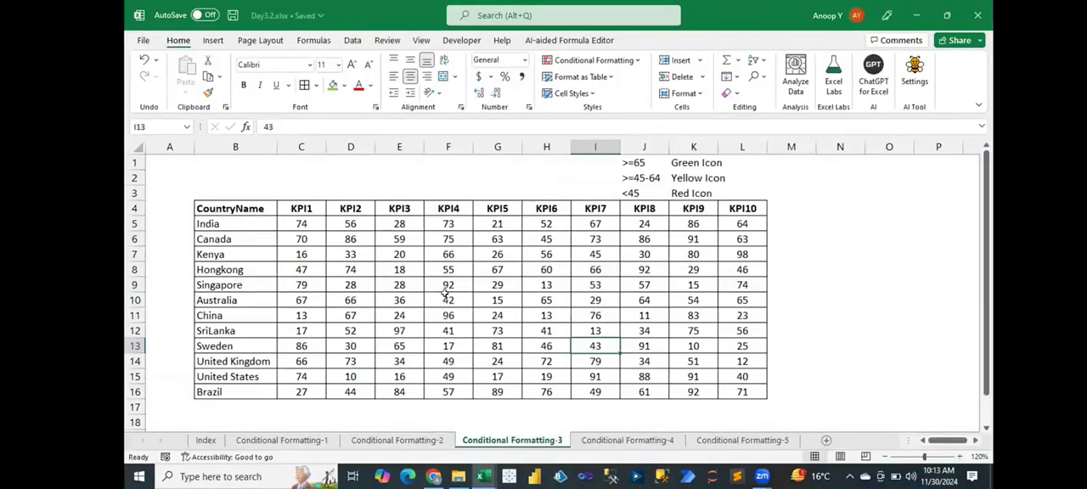
drag(291, 219, 744, 393)
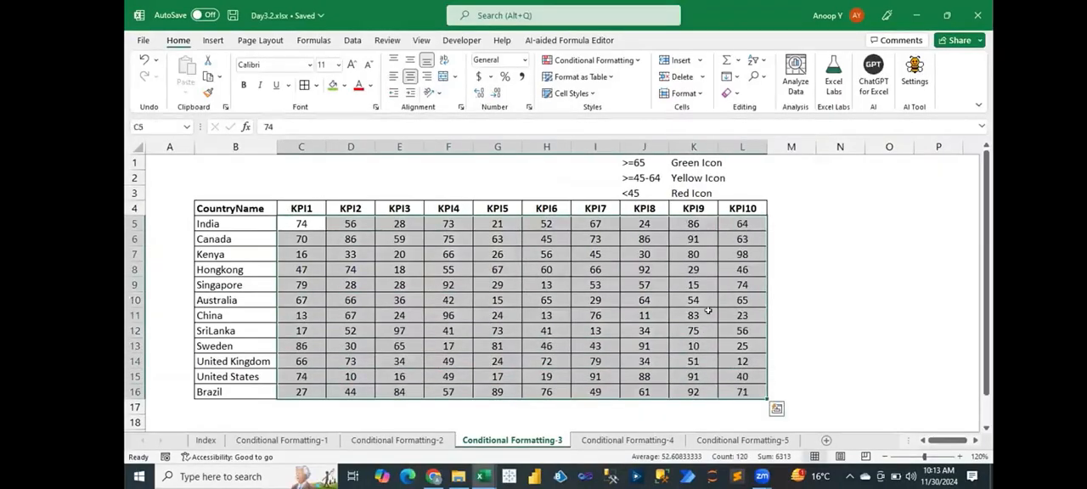
drag(630, 161, 729, 187)
drag(622, 159, 728, 158)
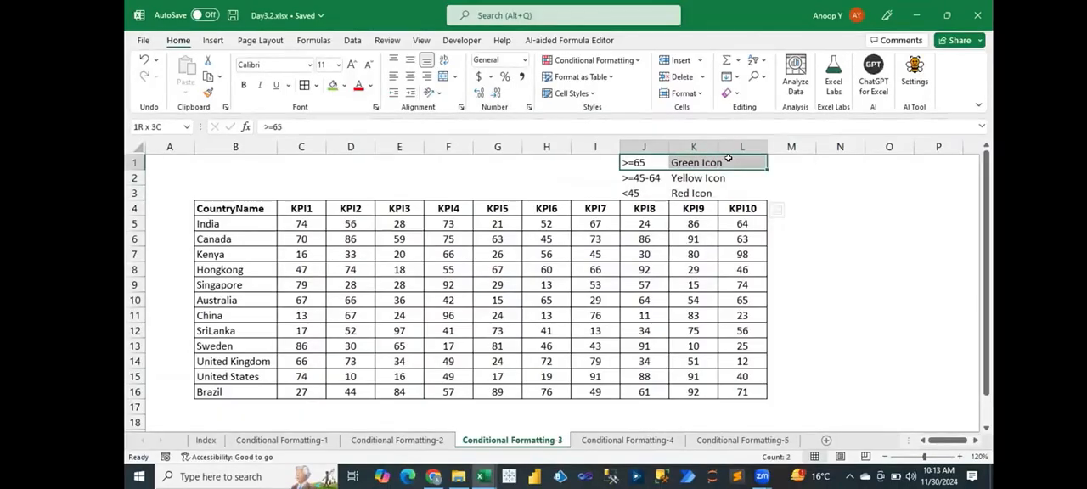
drag(728, 159, 727, 159)
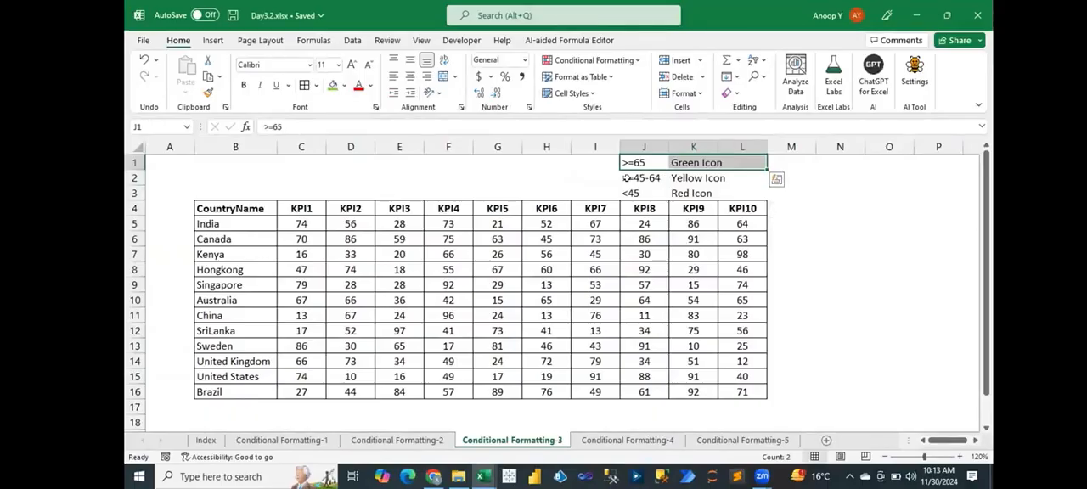
click(622, 177)
drag(622, 178, 731, 178)
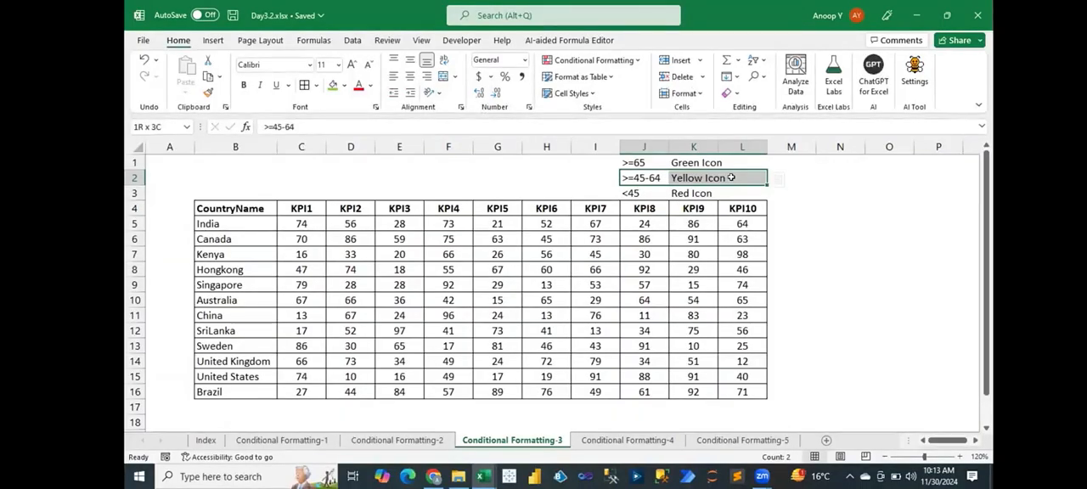
drag(630, 190, 729, 191)
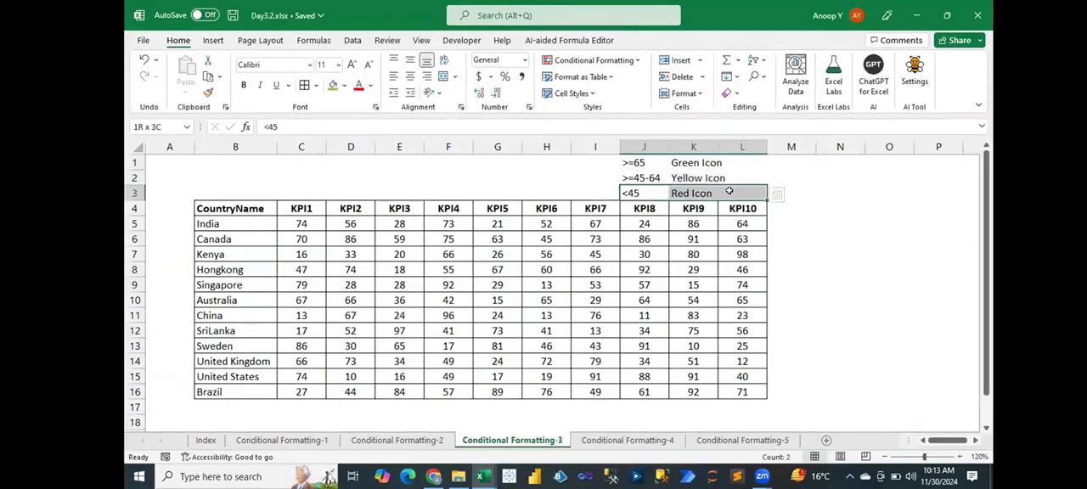
- Start a new conditional formatting rule for C5:L16 and set its format style to Icon Sets
drag(305, 224, 748, 392)
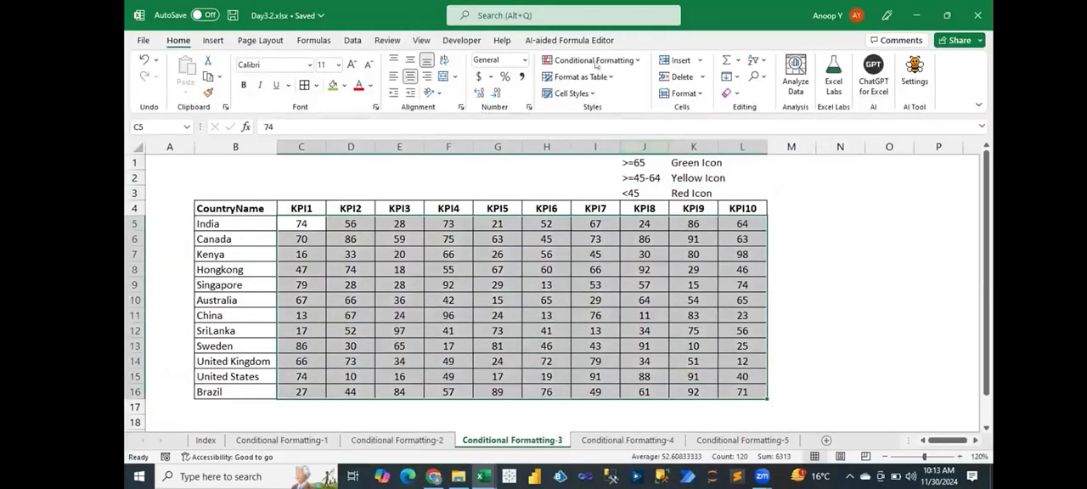
click(594, 60)
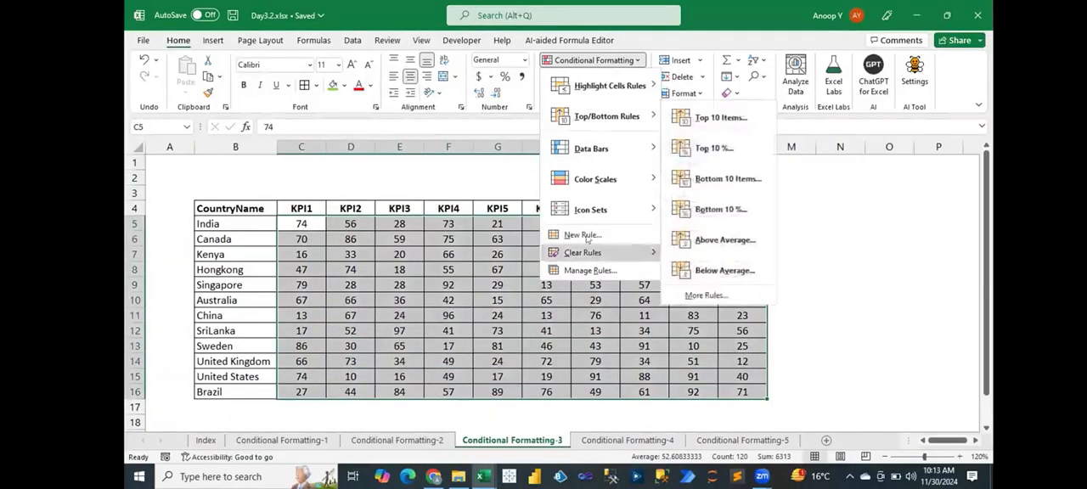
click(582, 236)
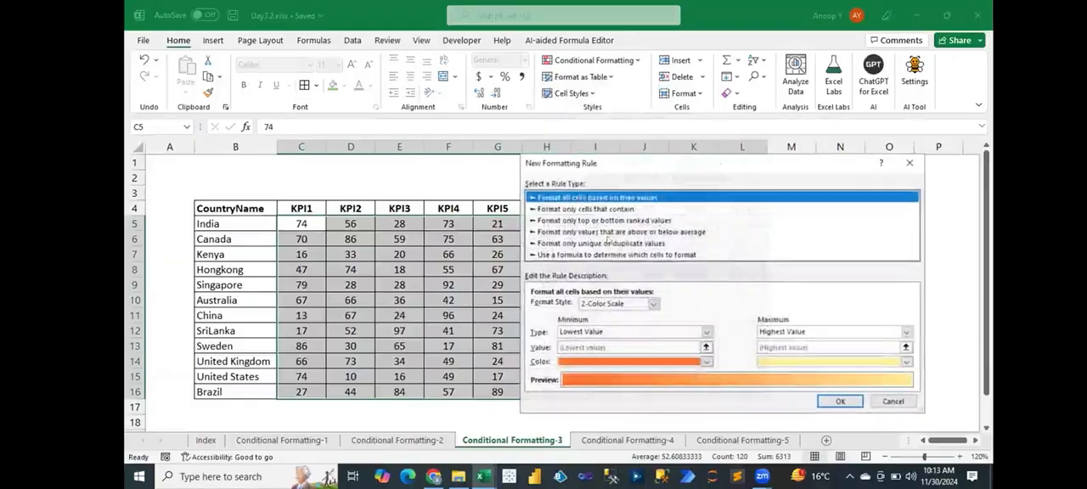
click(653, 304)
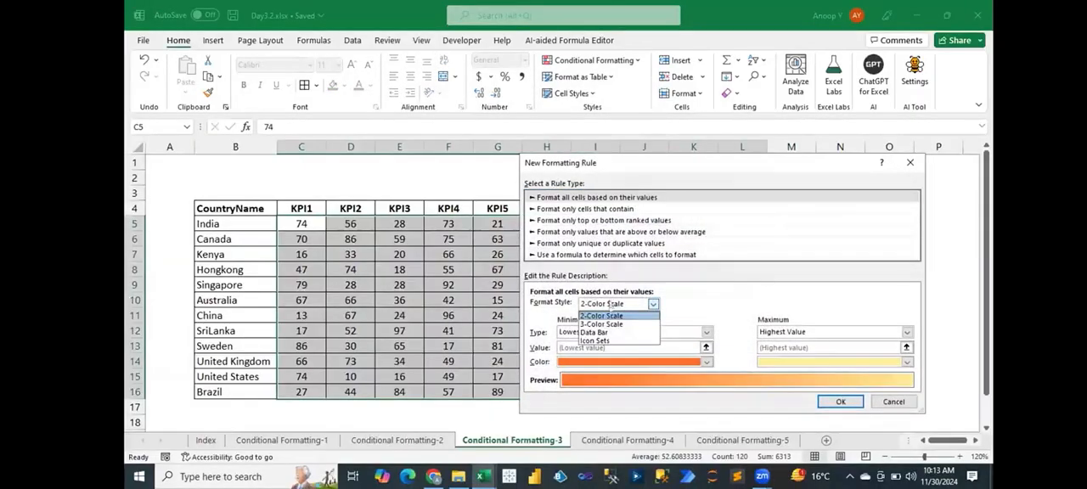
click(605, 340)
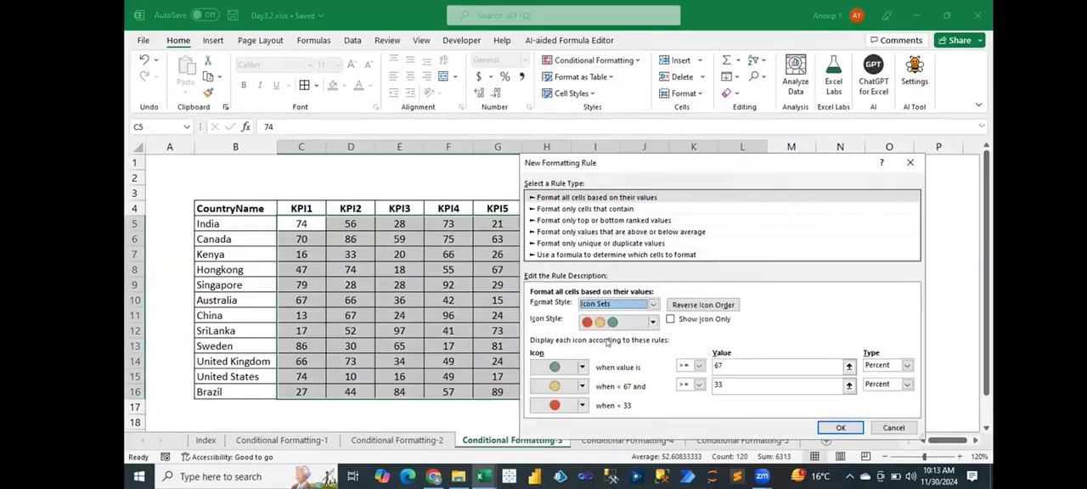
- Change the value type of both icon thresholds from Percent to Number
click(884, 369)
click(879, 377)
click(880, 386)
click(878, 396)
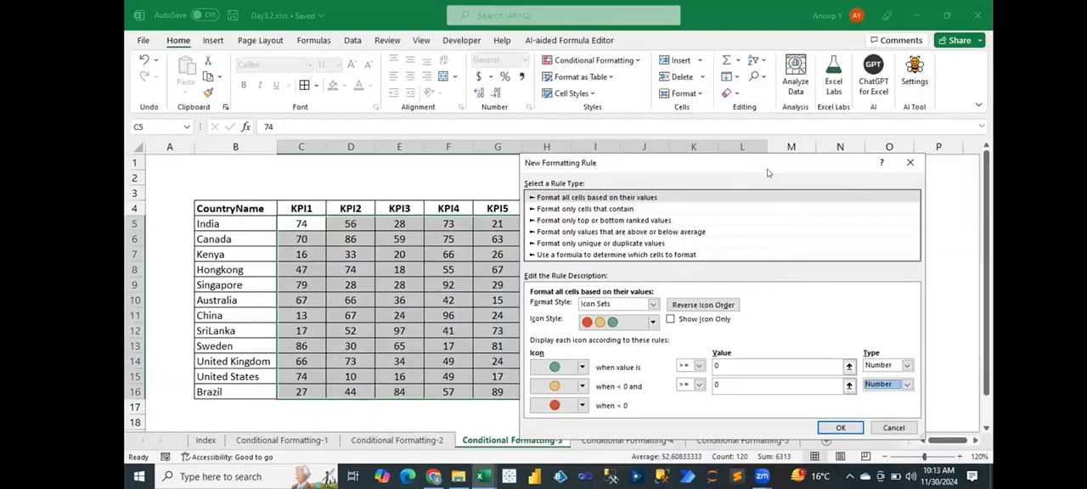
- Set the green icon threshold to >= 65 and the yellow one to >= 45, and apply the rule to the KPI values
drag(767, 173, 769, 197)
click(718, 389)
text(65)
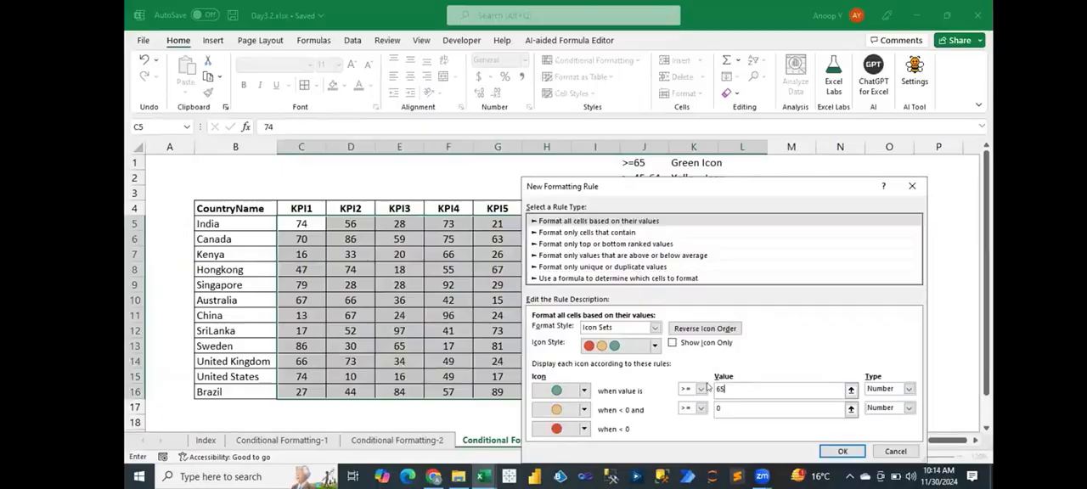
key(Tab)
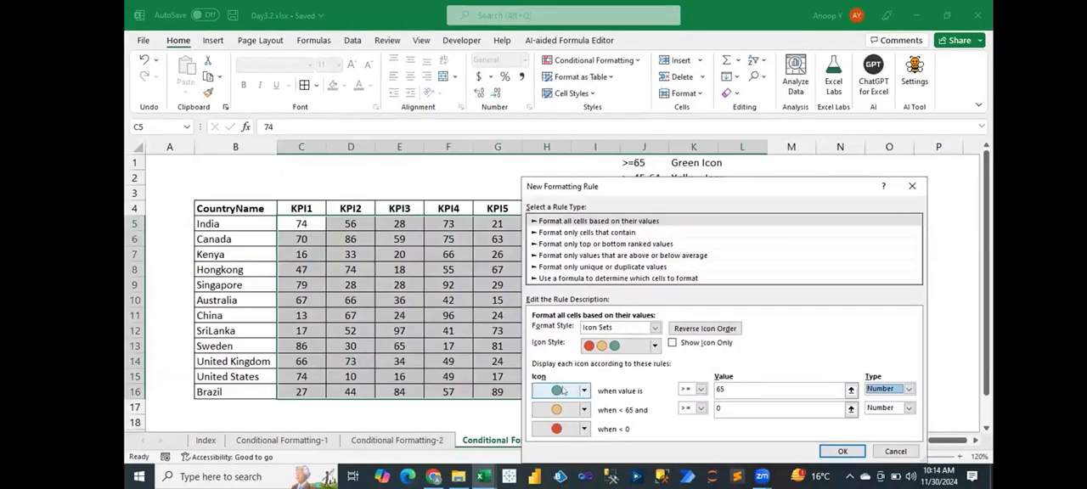
double_click(716, 408)
text(45)
key(Tab)
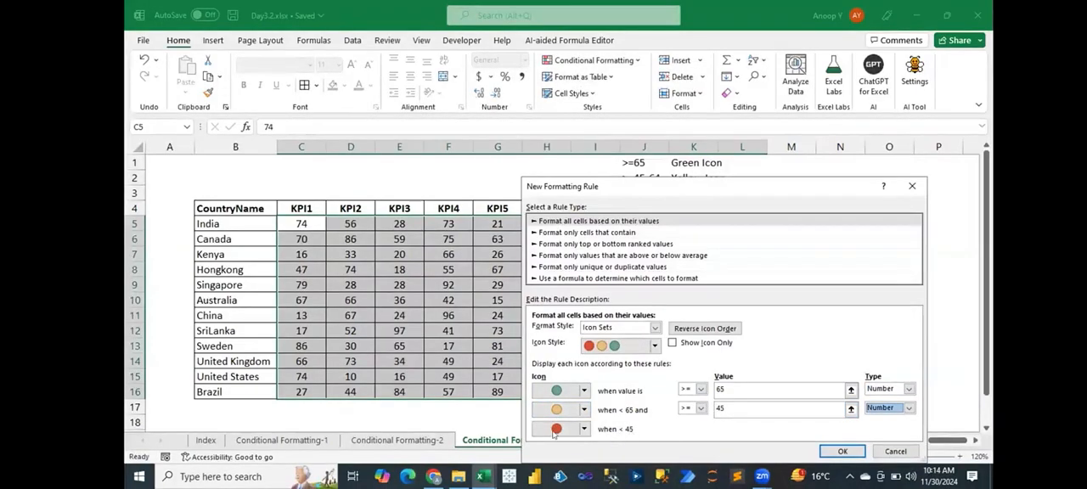
click(842, 452)
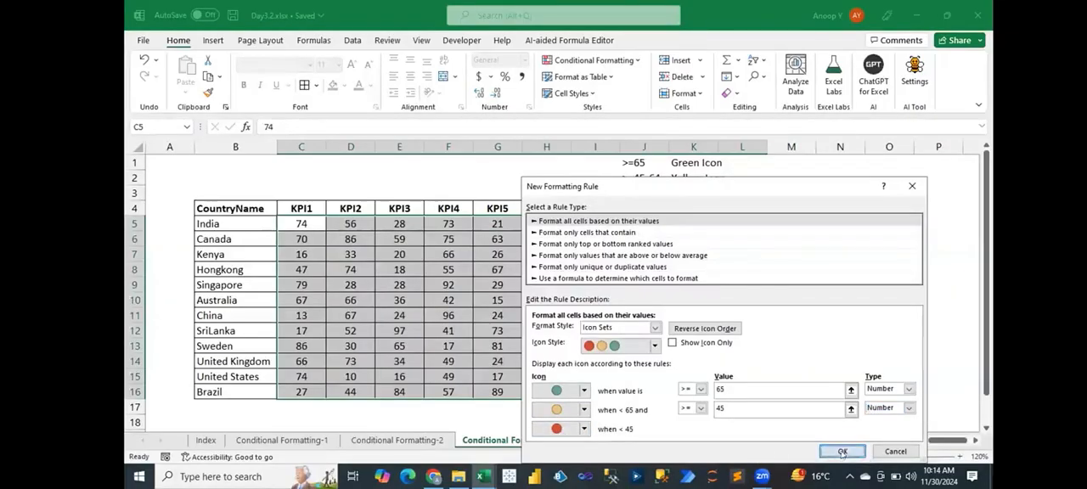
click(565, 298)
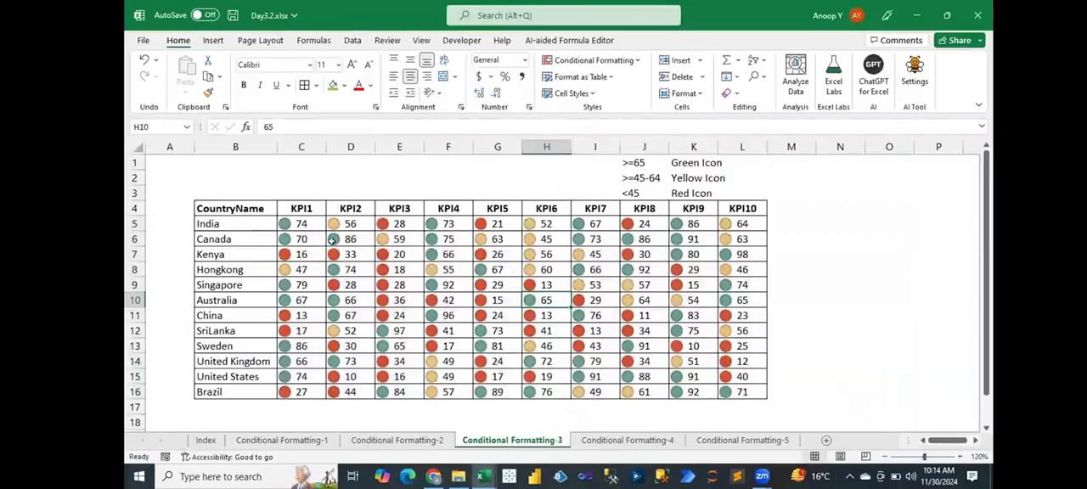
- Open the icon set rule on C5:L16 for editing and change the icon for values >= 65 to a green up arrow
drag(293, 223, 760, 393)
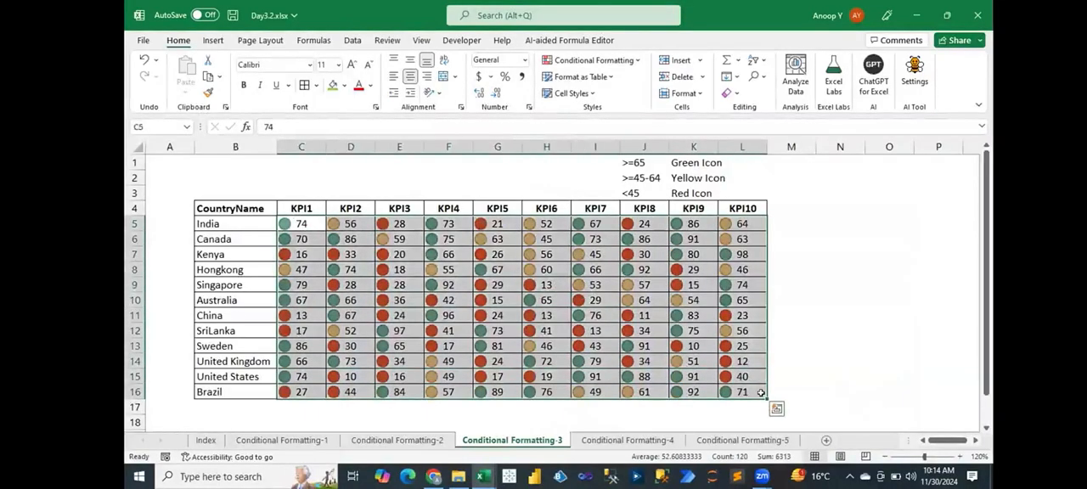
key(alt+o)
key(d)
double_click(576, 313)
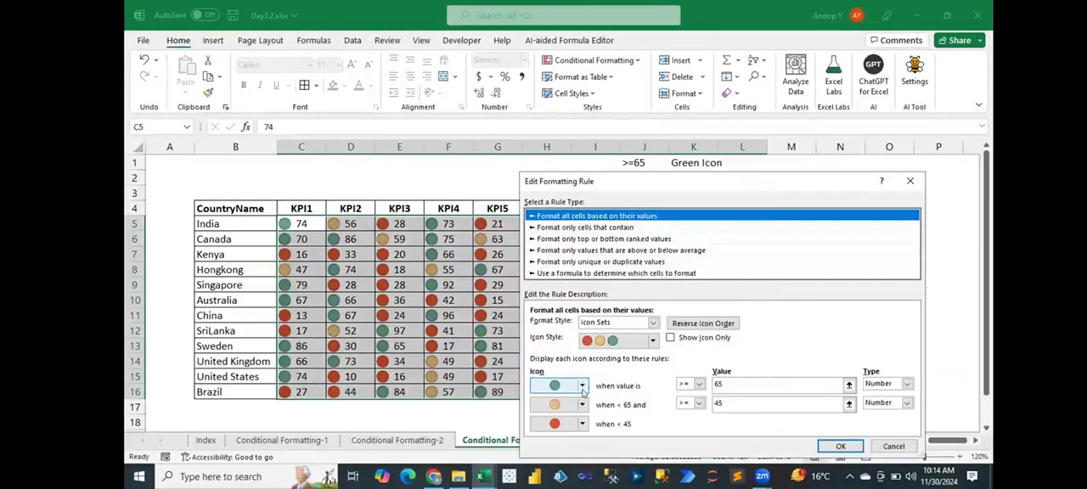
click(582, 386)
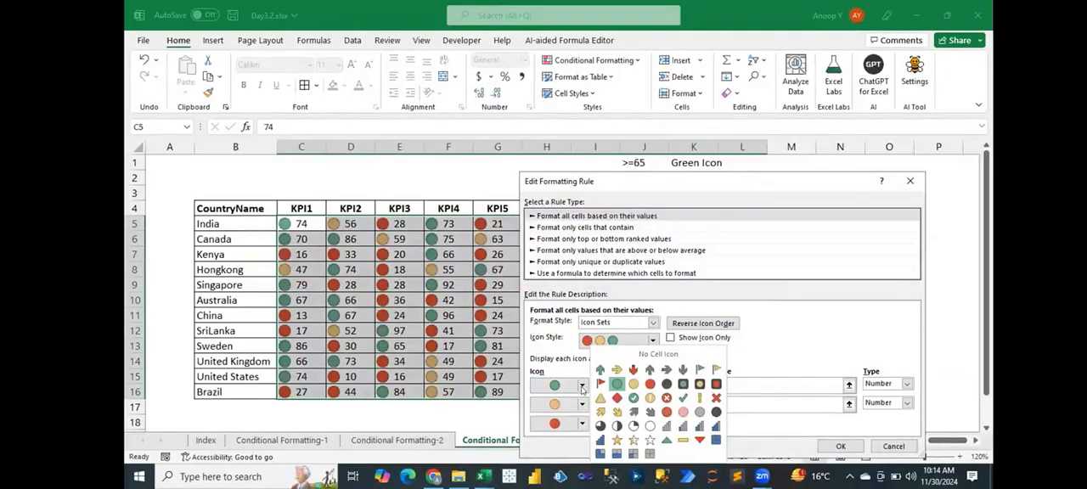
click(599, 370)
- Set the middle icon to a yellow sideways arrow and the lowest to a red down arrow, and apply the edited rule
click(582, 405)
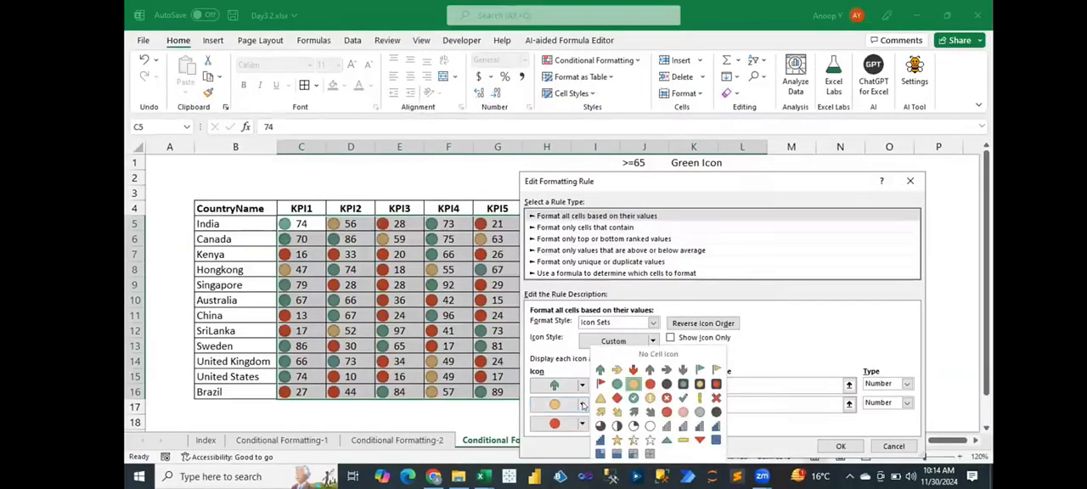
click(634, 384)
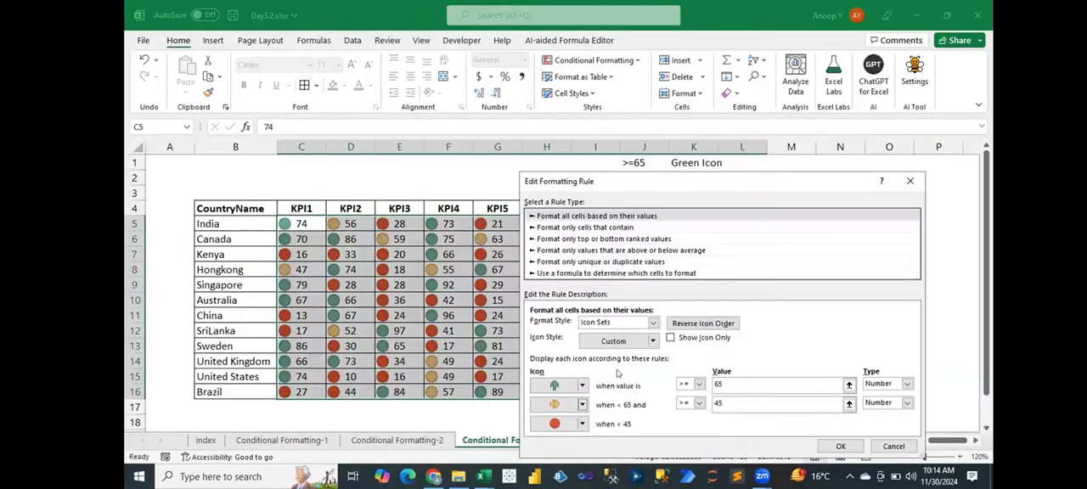
click(582, 424)
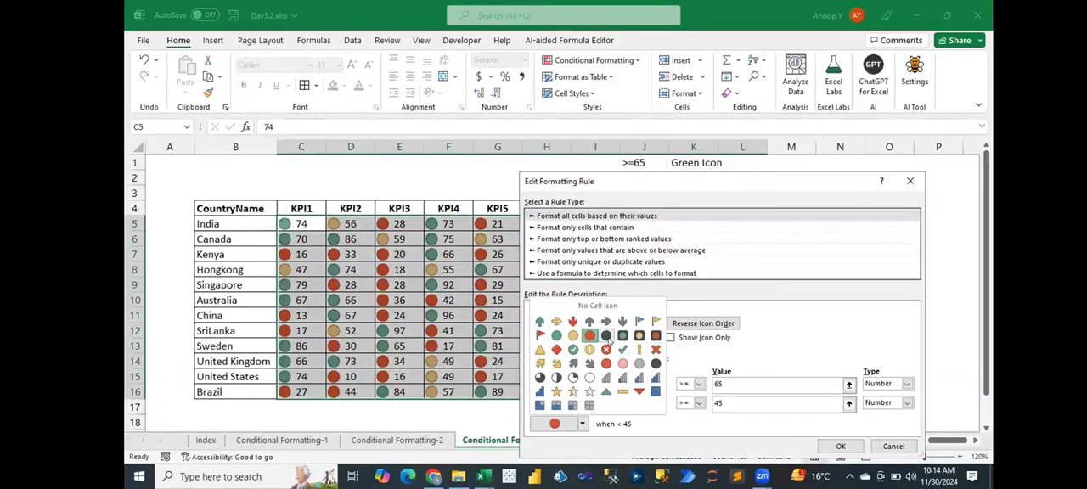
click(572, 322)
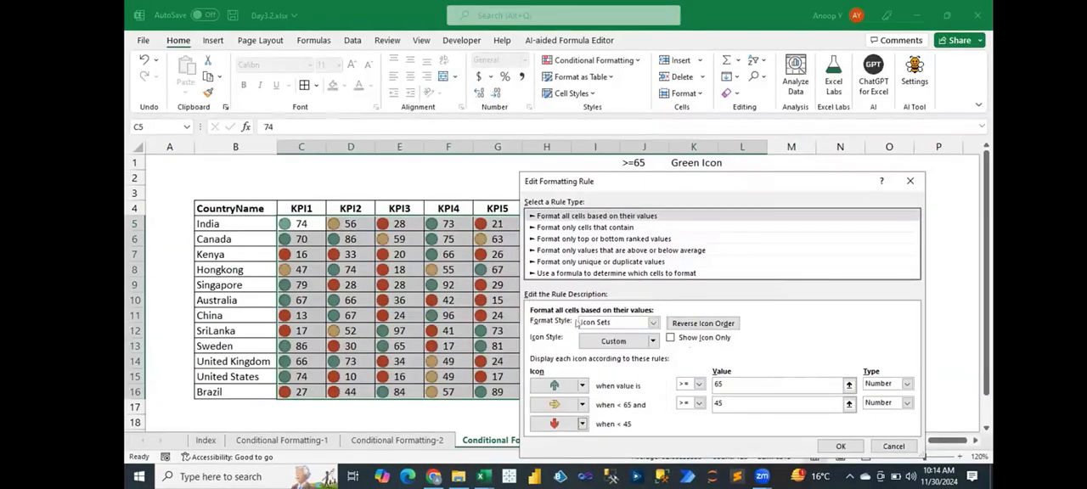
click(840, 445)
click(852, 403)
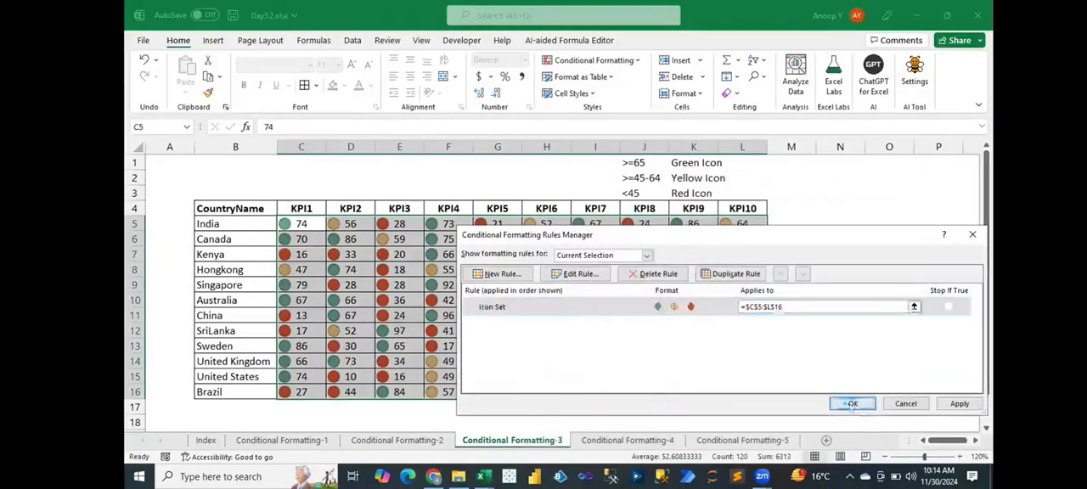
click(595, 315)
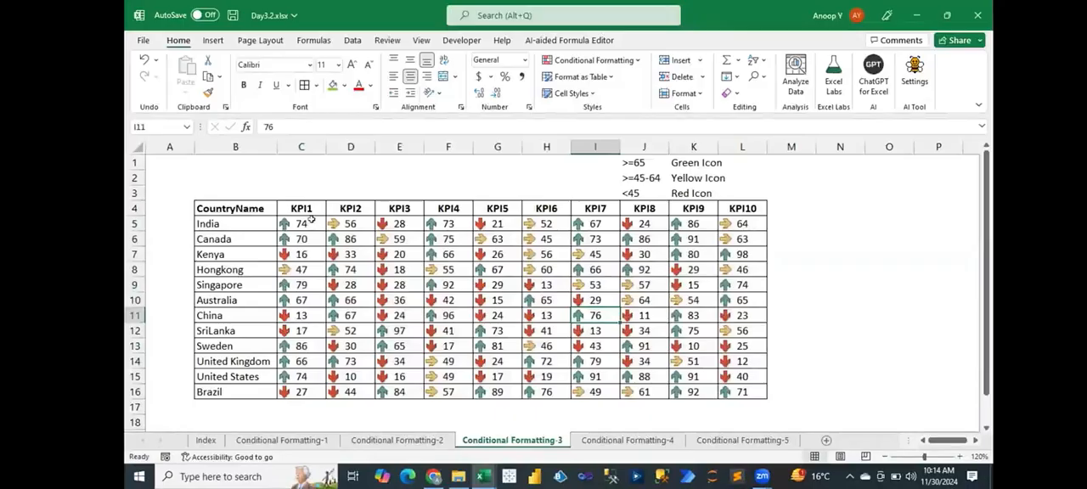
- Select C5:L16 again and preview the preset icon sets on the KPI values
drag(302, 223, 752, 386)
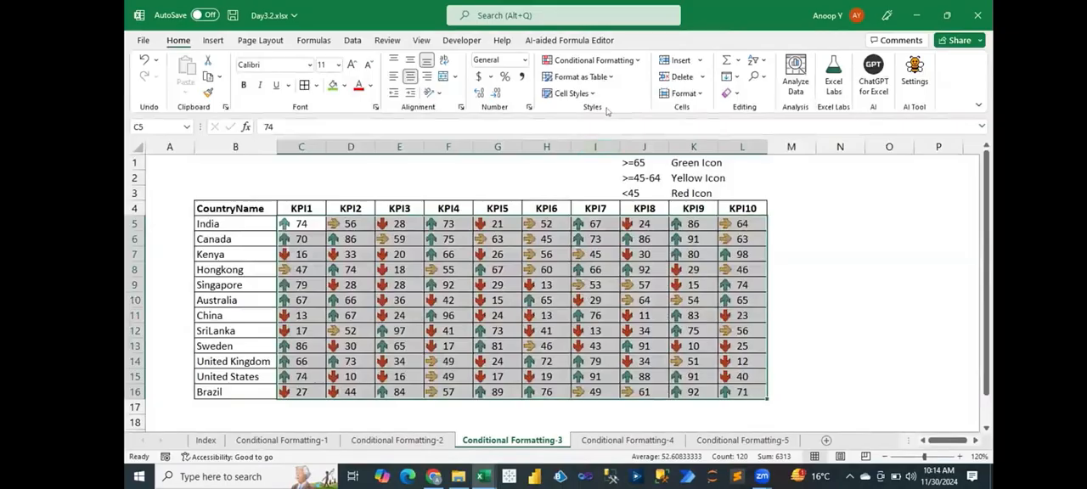
click(633, 65)
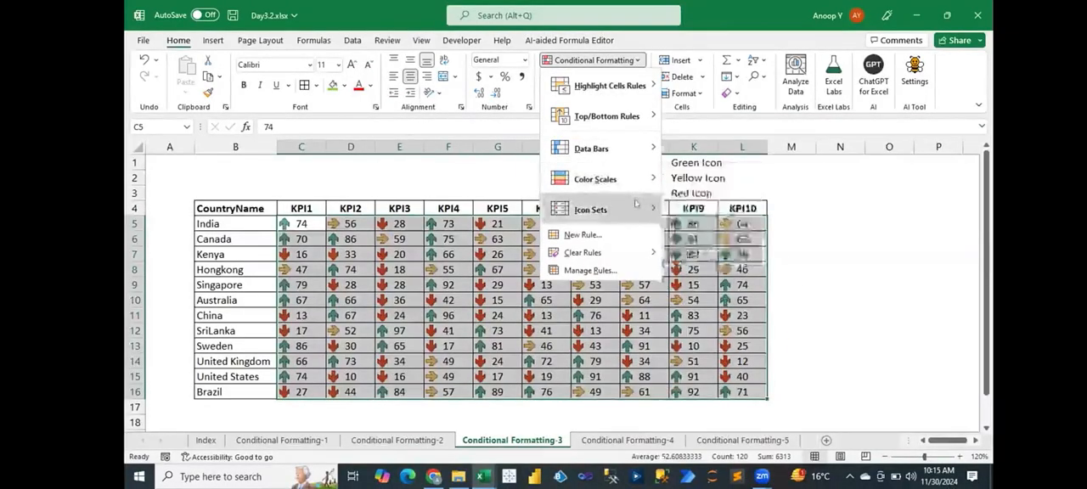
mouse_move(635, 204)
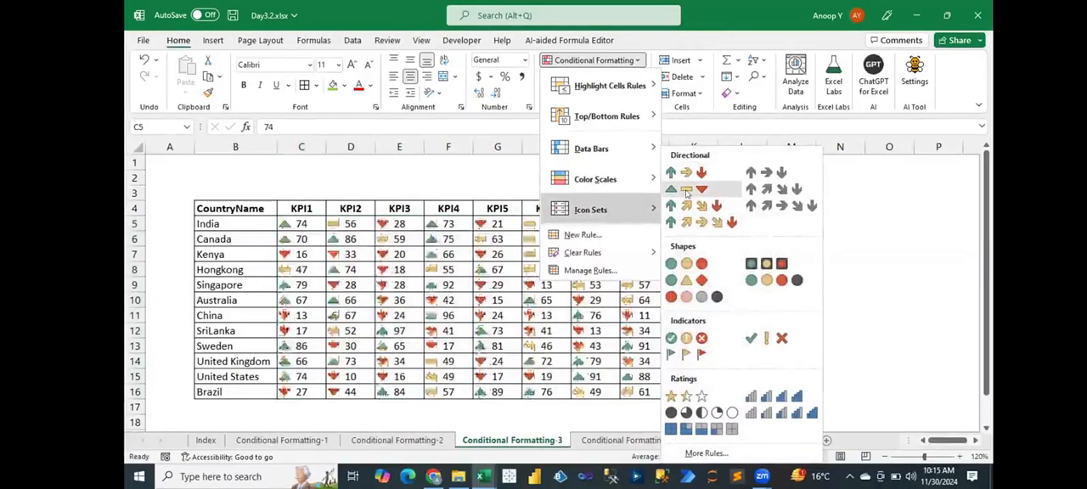
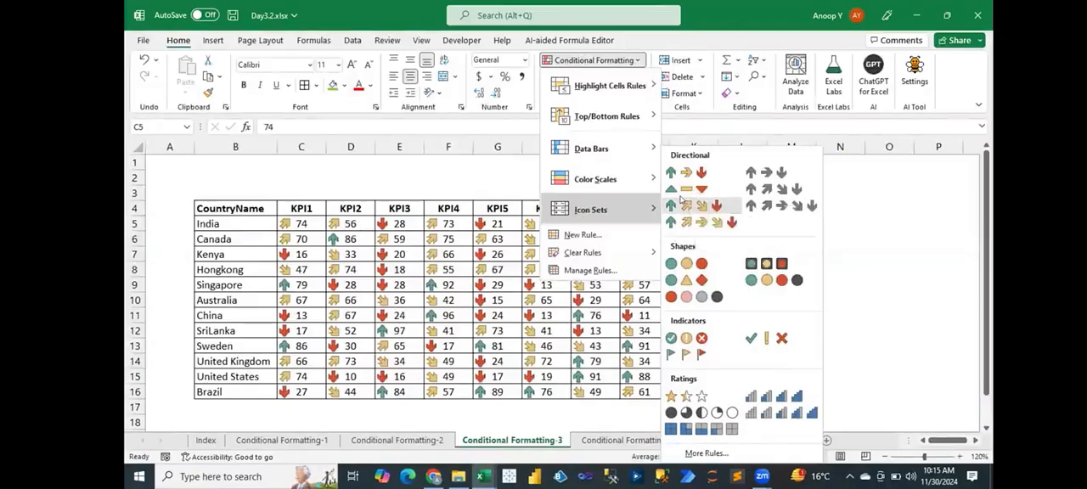
- Dismiss the preset icon sets preview and open the conditional formatting rules manager for C5:L16
click(963, 266)
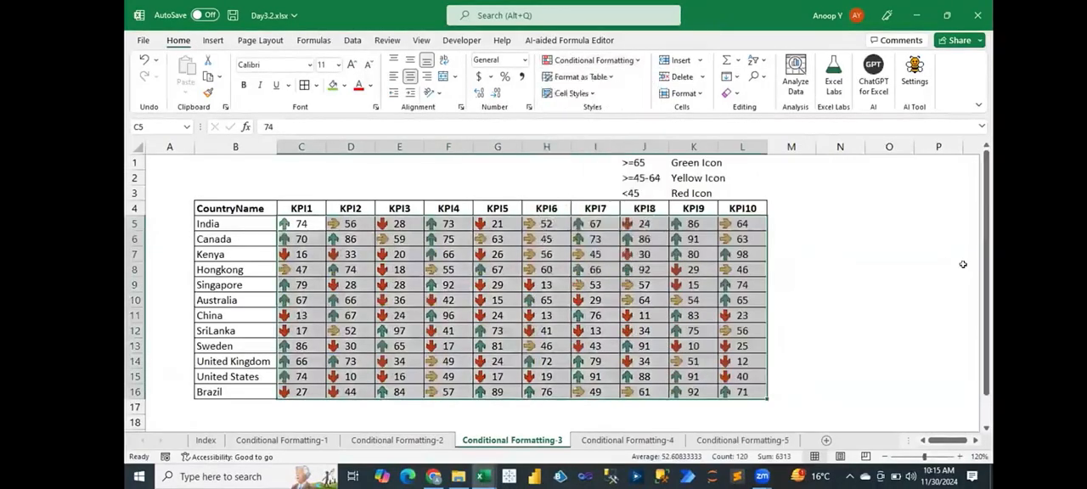
key(alt+h)
key(l)
key(r)
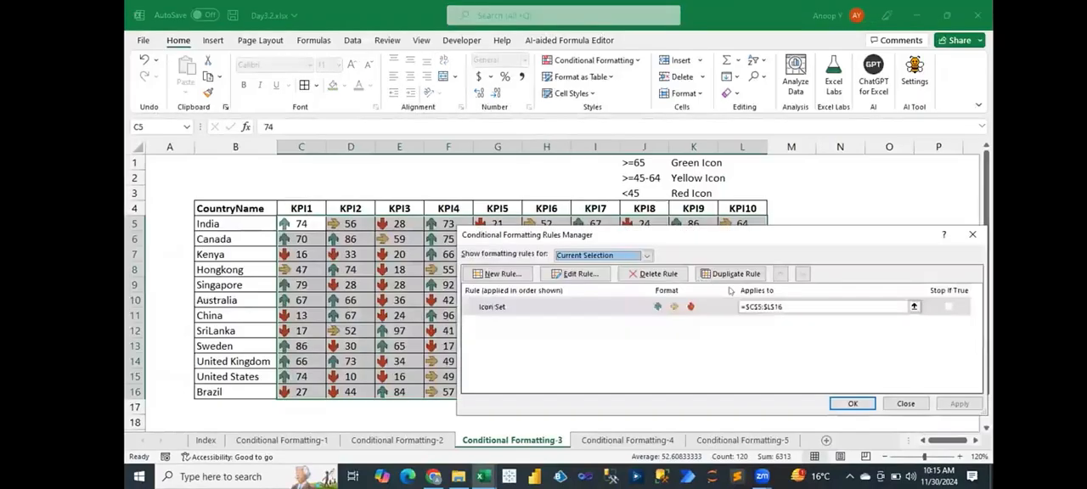
- Open the icon set rule for editing, try the five-box icon style, and cancel the edit
click(625, 308)
double_click(625, 308)
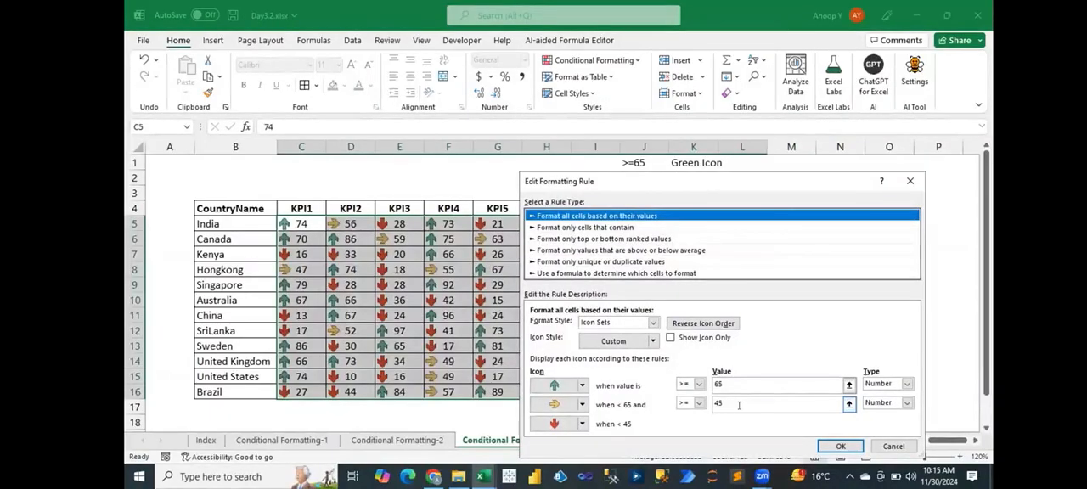
click(582, 387)
click(582, 388)
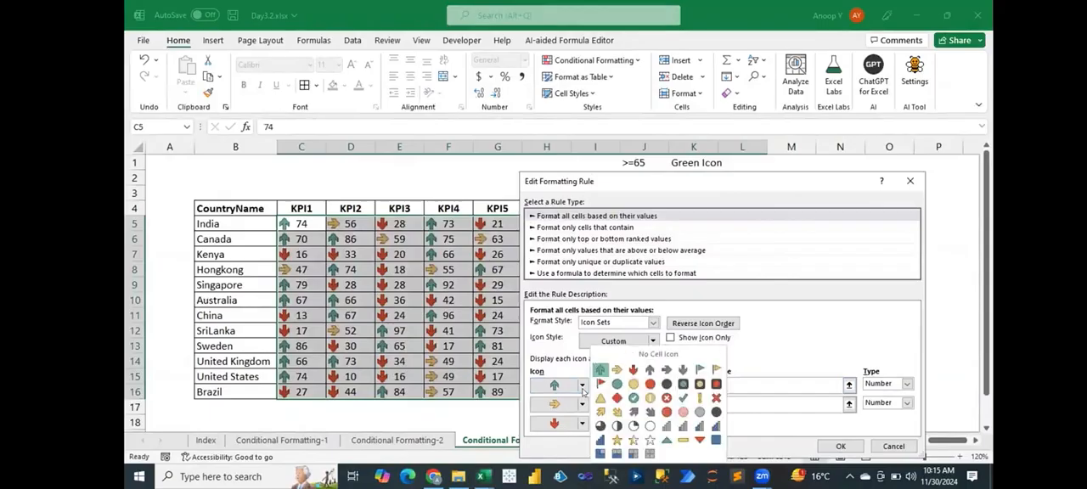
click(584, 388)
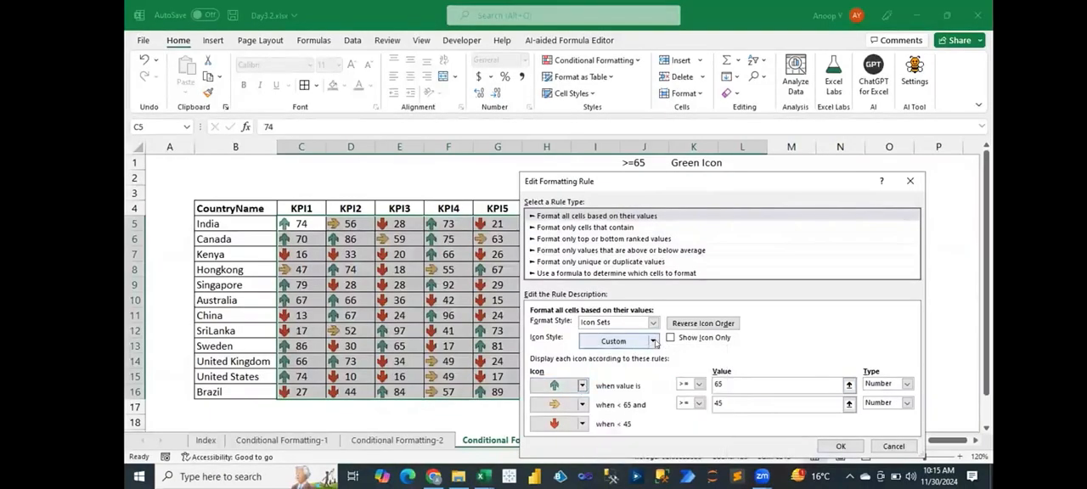
click(654, 341)
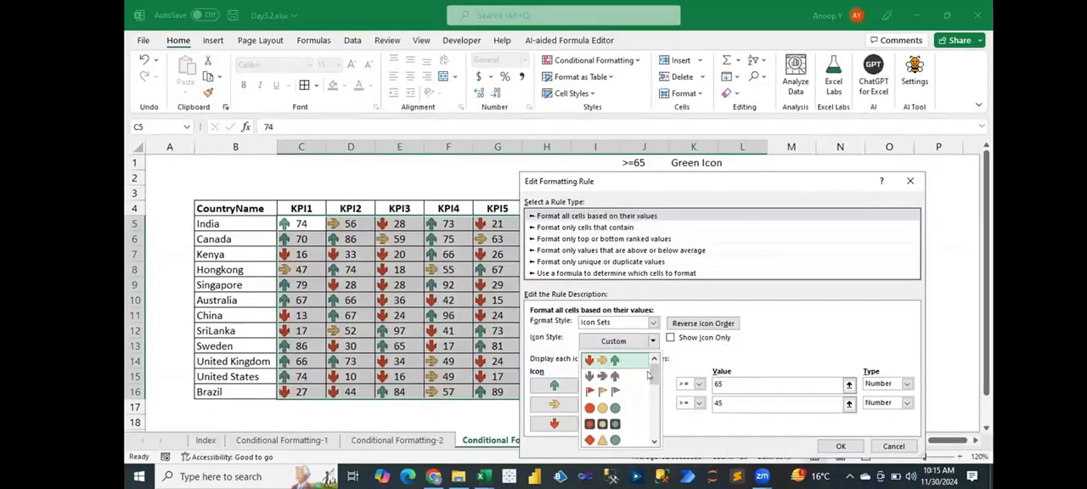
scroll(648, 375, down, 3)
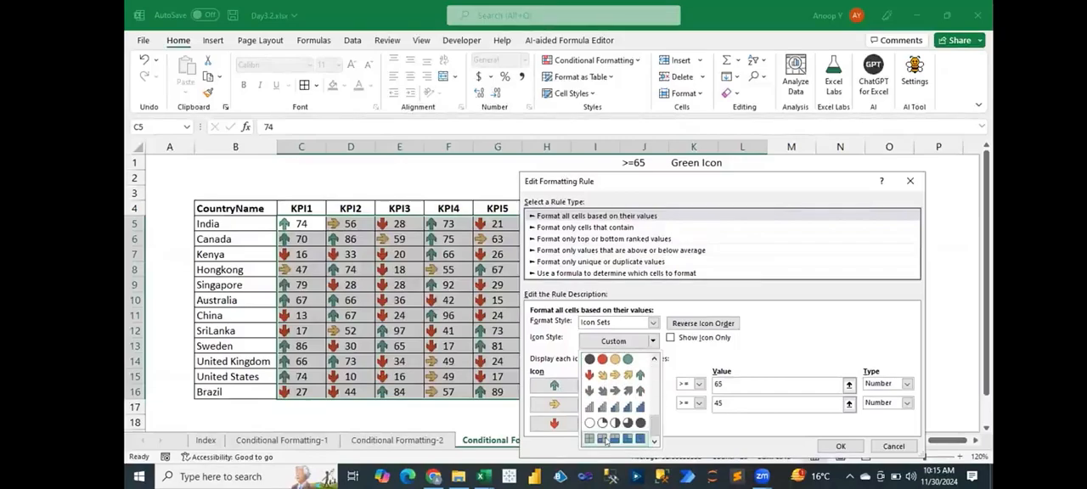
click(604, 441)
drag(792, 183, 788, 144)
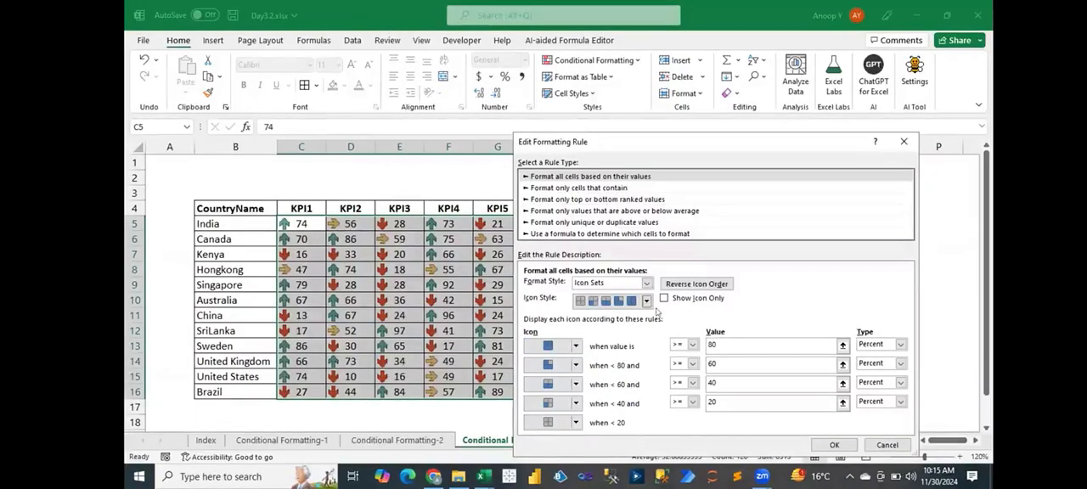
click(887, 445)
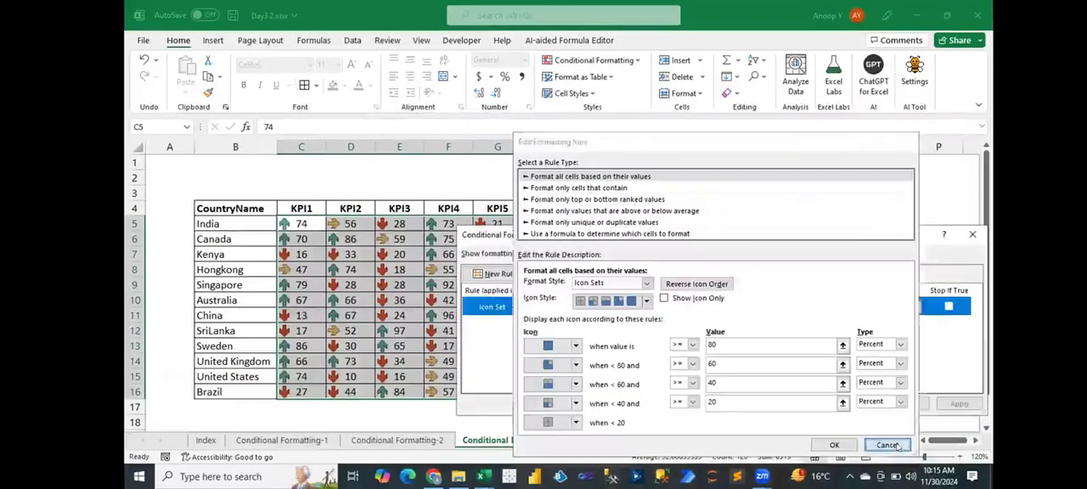
- Change the rule's middle icon to a yellow flag and its lowest icon to a red cross, and apply the edited rule
double_click(638, 313)
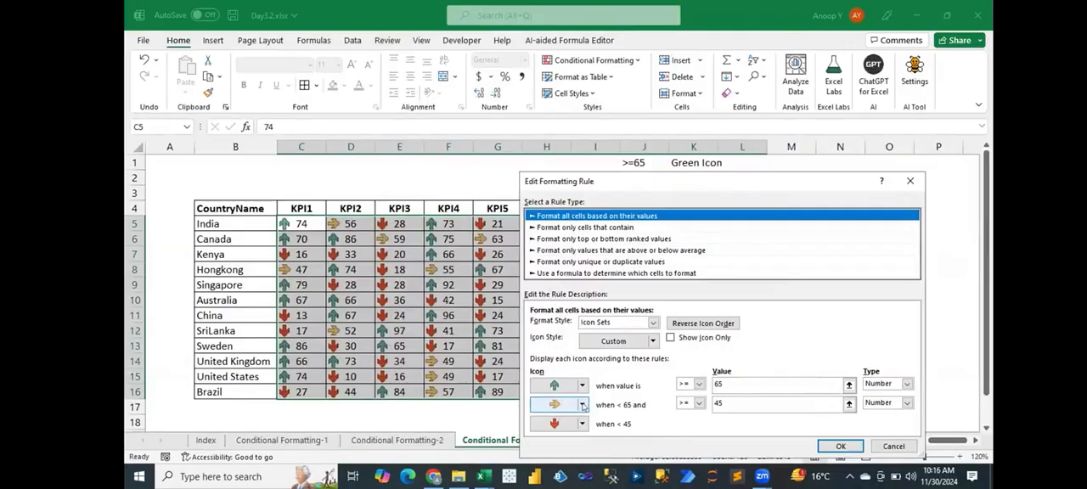
click(583, 405)
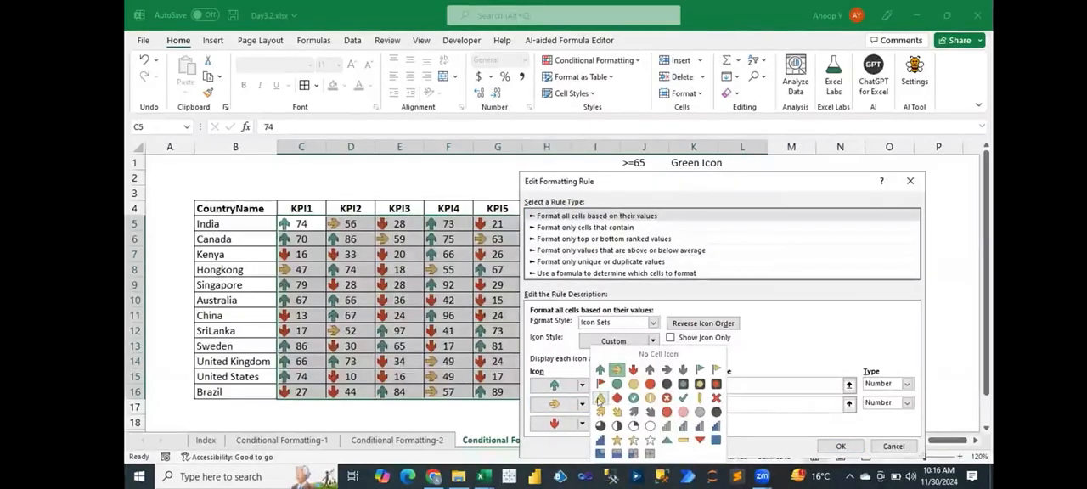
click(716, 370)
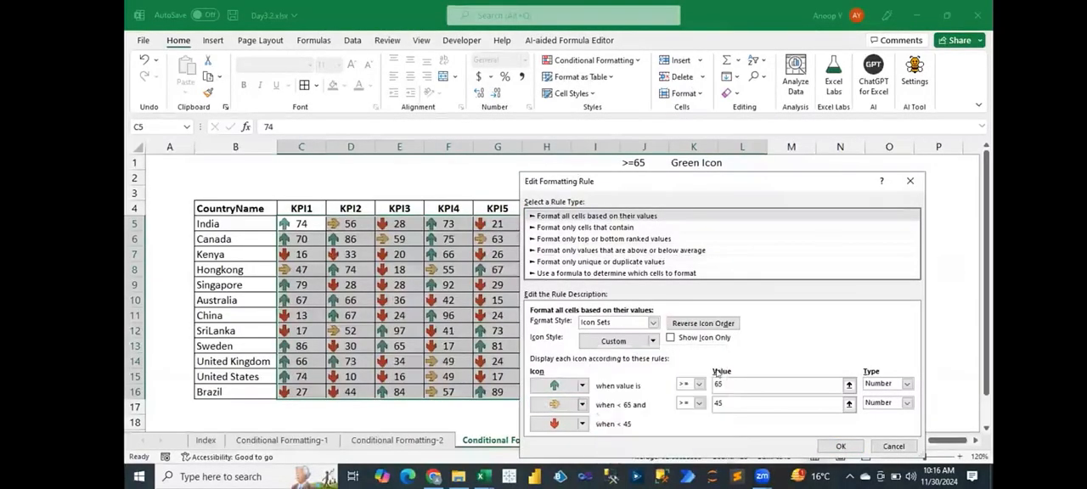
click(582, 425)
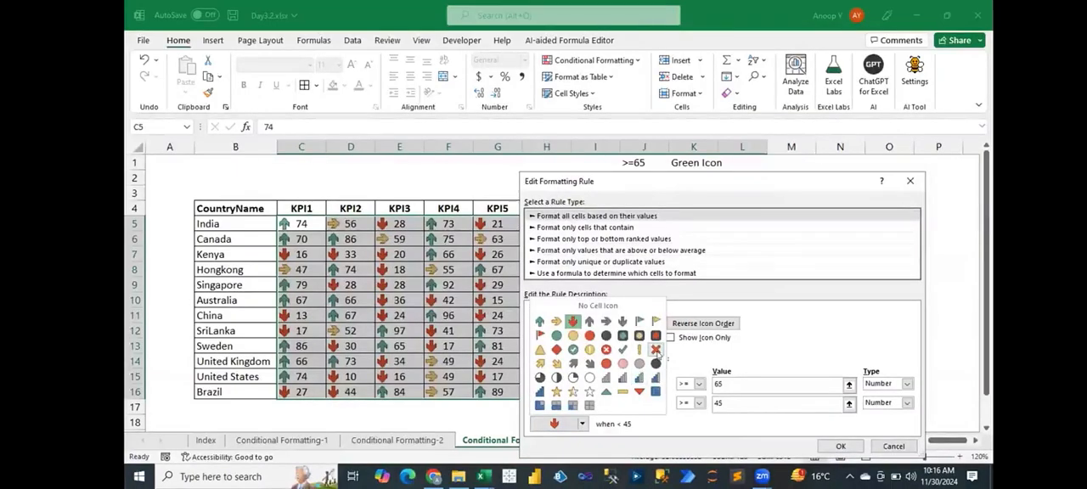
click(656, 349)
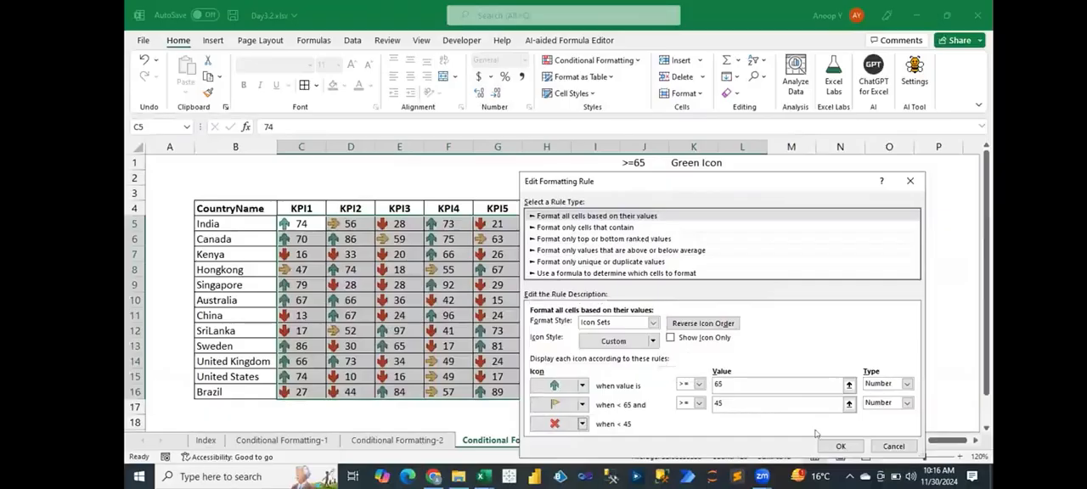
click(850, 449)
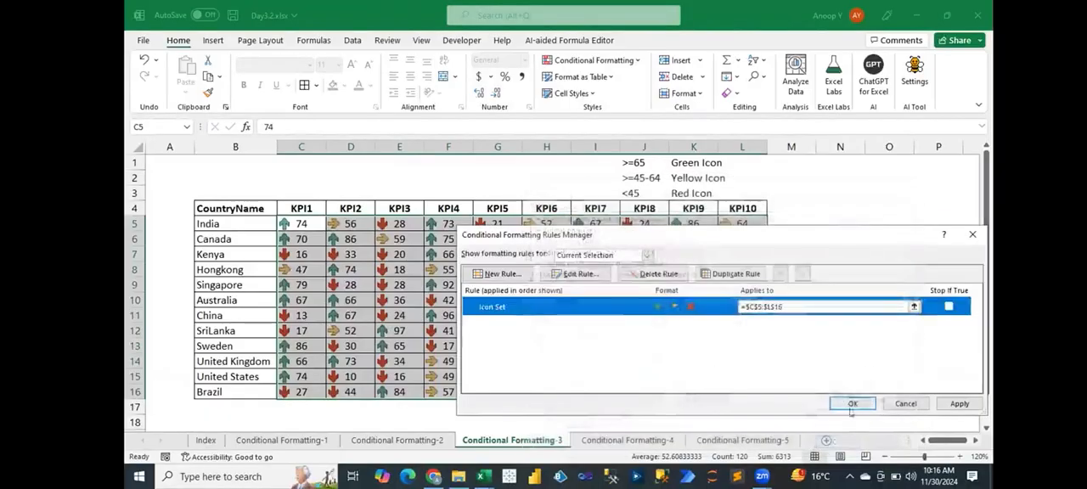
click(849, 404)
click(644, 315)
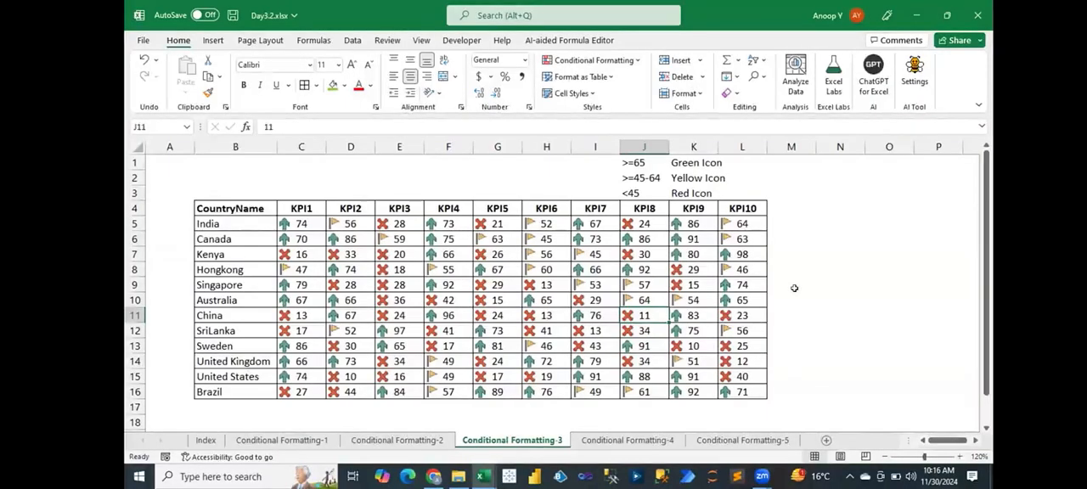
- Review the KPI table in Conditional Formatting-3 and switch to the Conditional Formatting-4 sheet
click(611, 441)
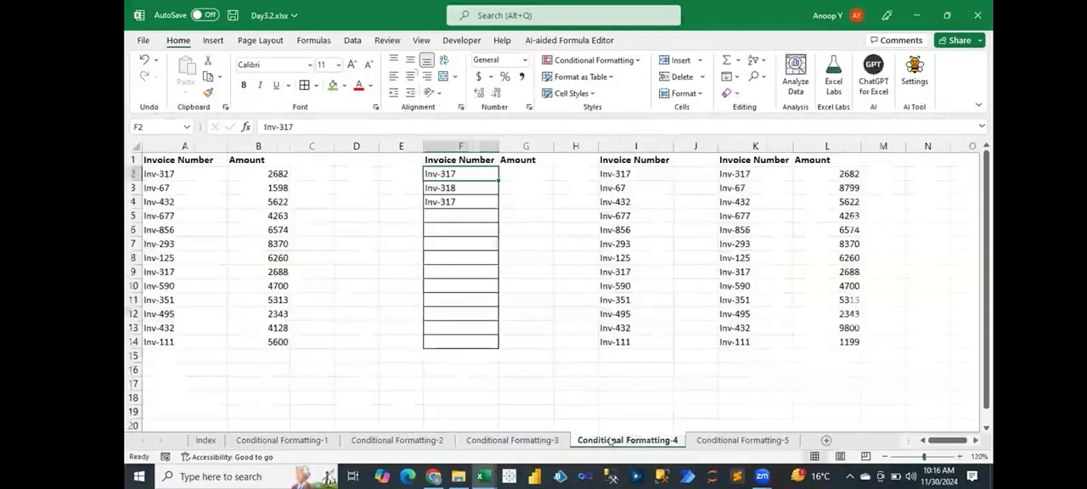
click(546, 441)
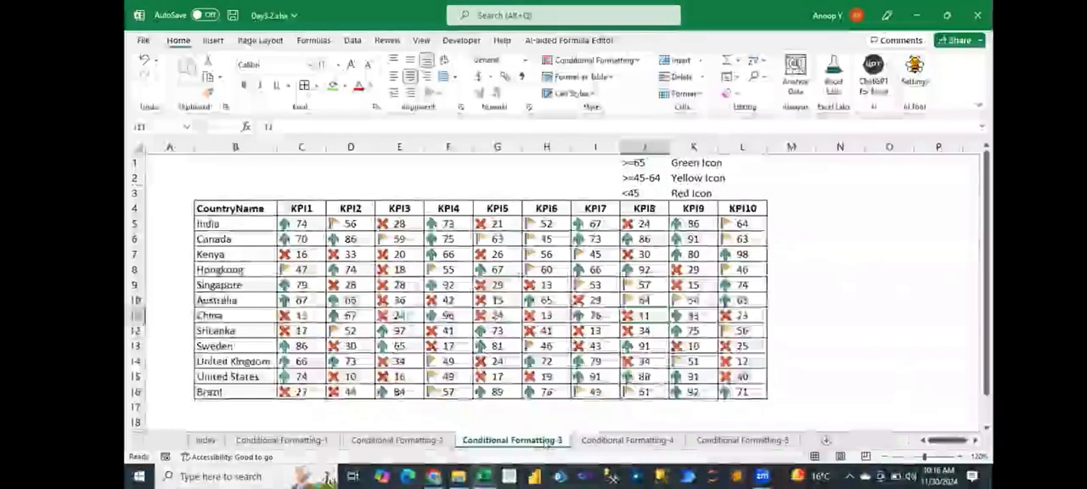
click(293, 219)
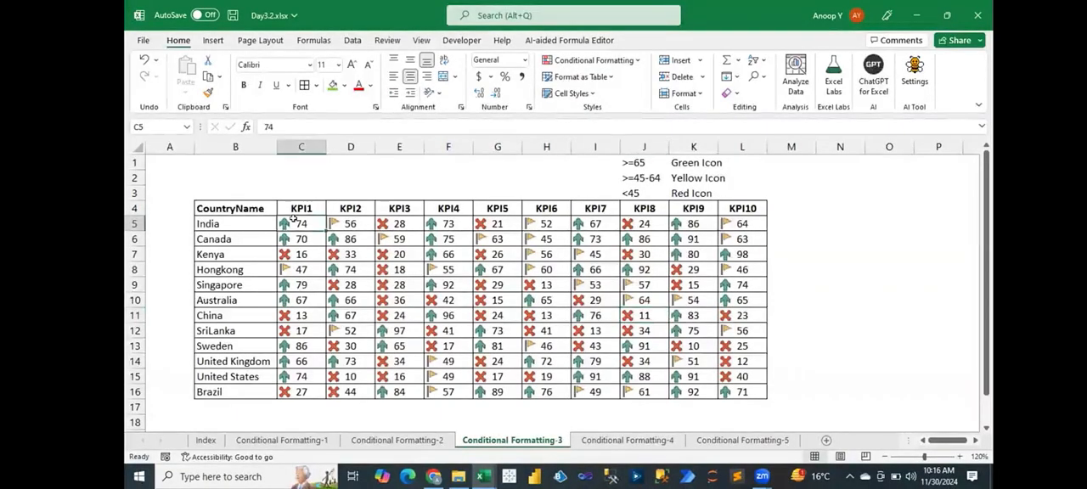
drag(293, 219, 741, 393)
click(735, 376)
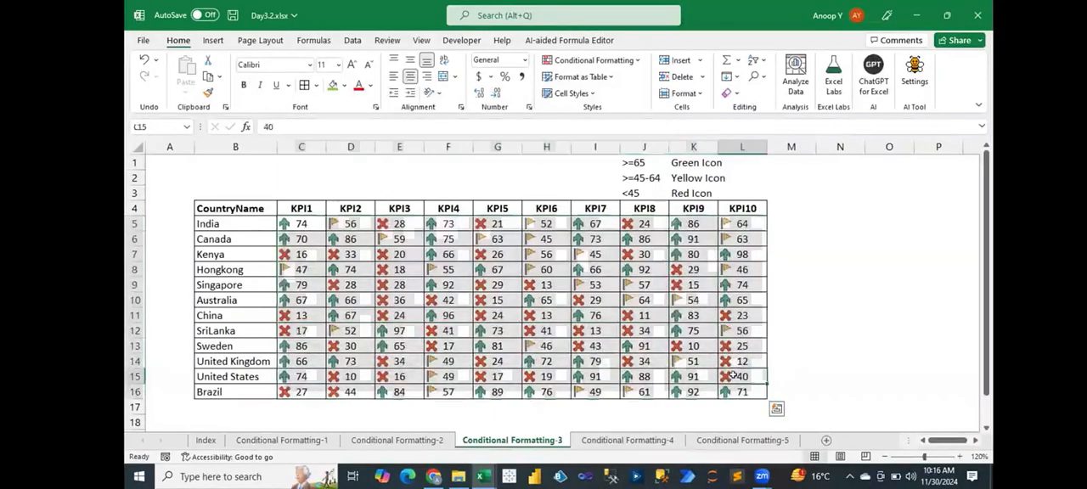
click(643, 438)
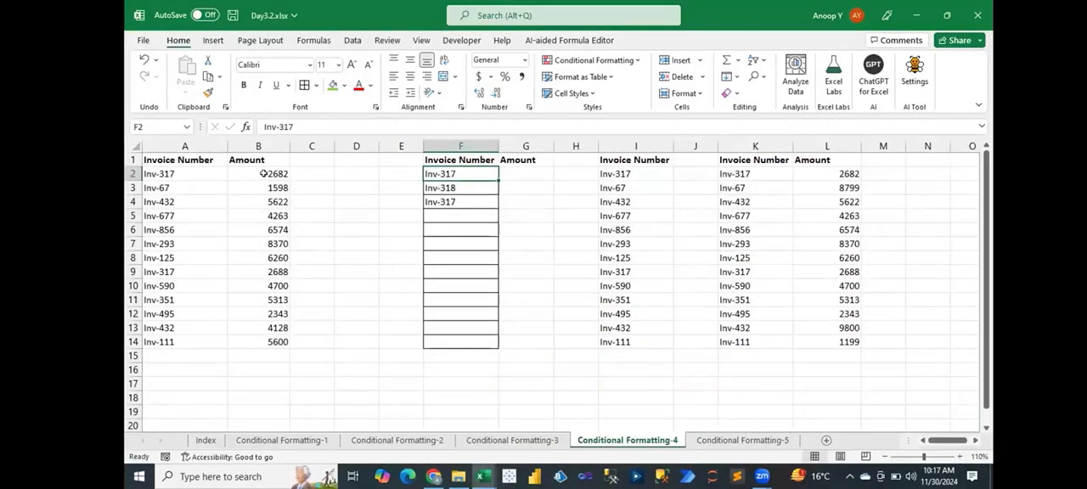
- Try borders on the invoice table A1:B14 and undo them
drag(186, 171, 263, 341)
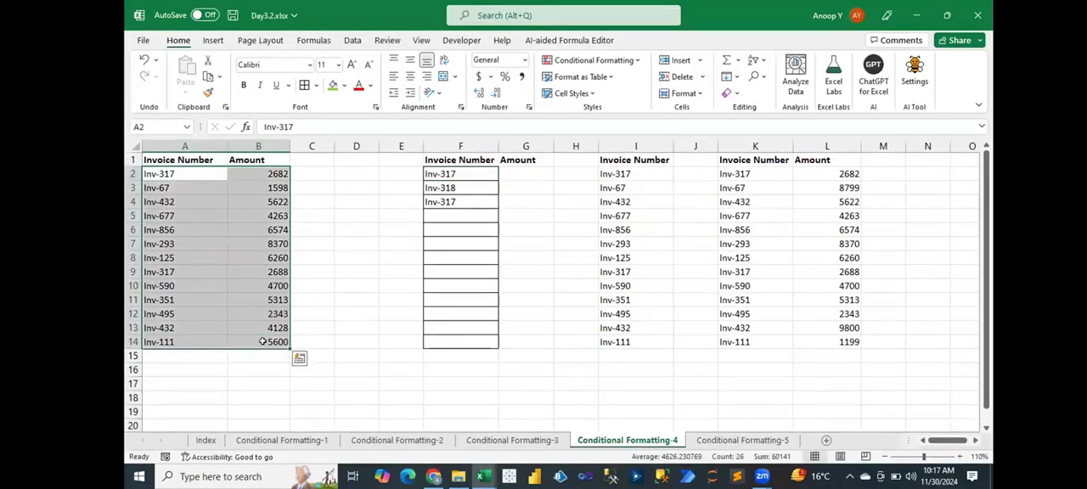
drag(185, 167, 276, 339)
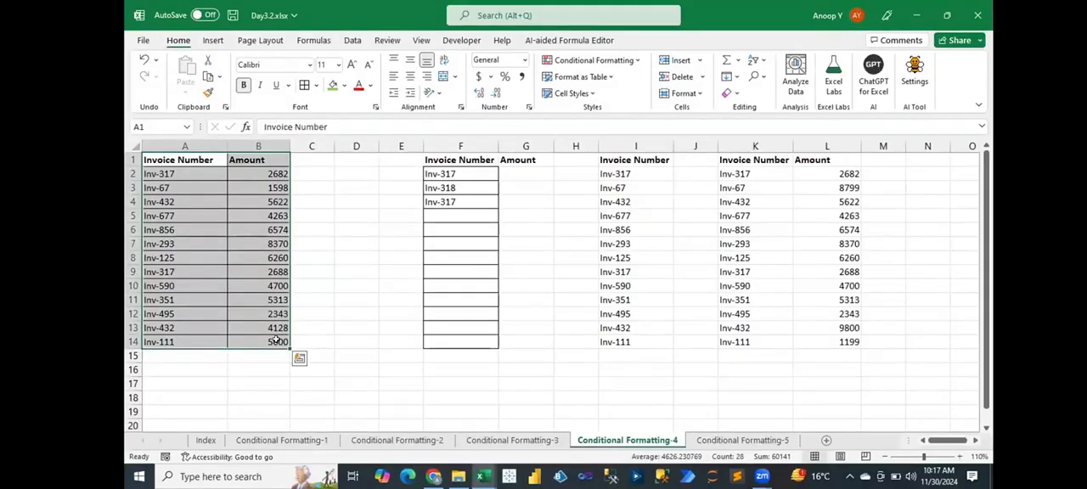
key(ctrl+z)
key(ctrl+z)
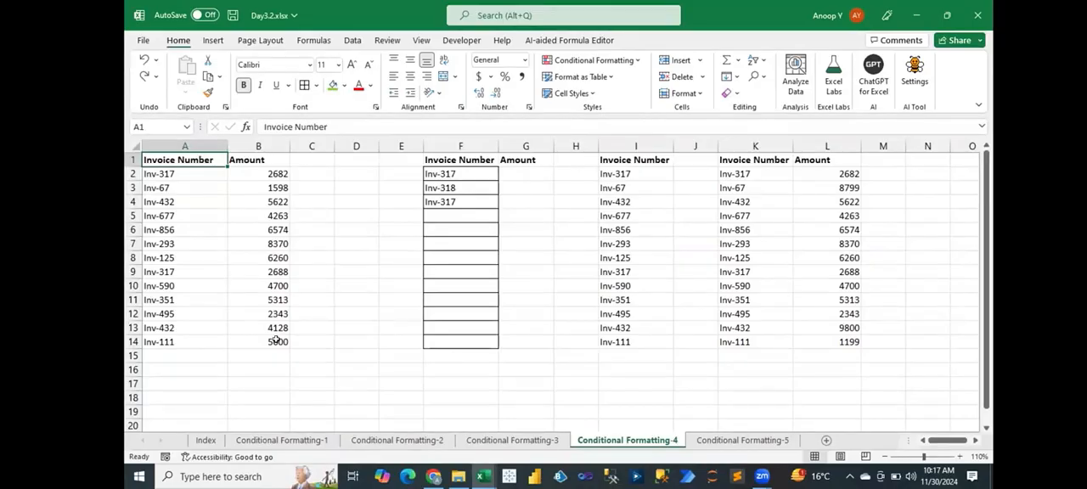
- Start a new conditional formatting rule on invoice numbers A2:A14 that formats only duplicate values
key(Down)
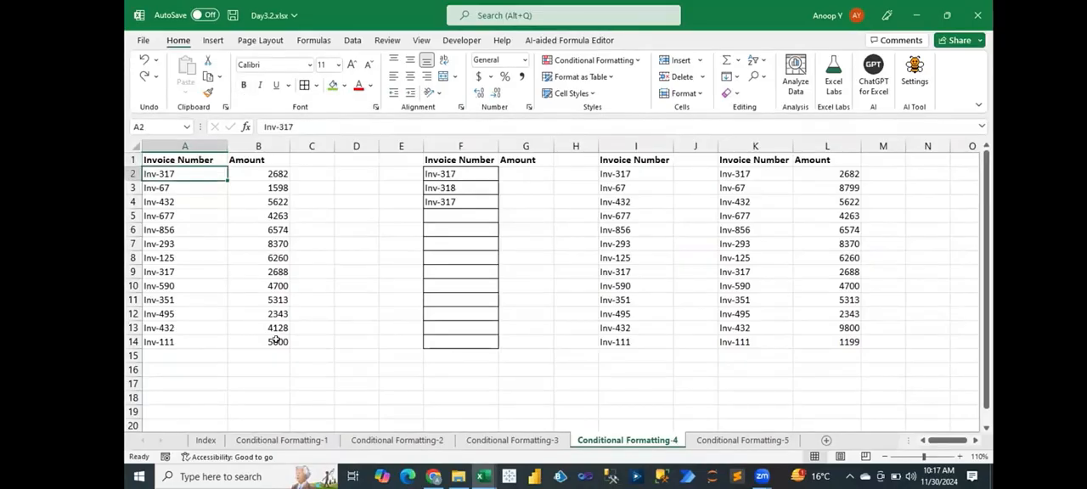
key(ctrl+shift+Down)
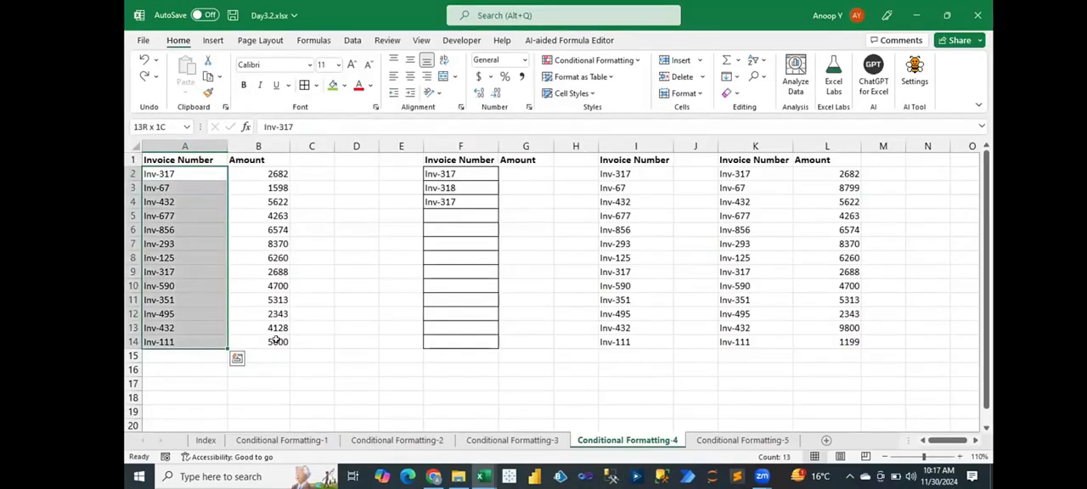
click(626, 61)
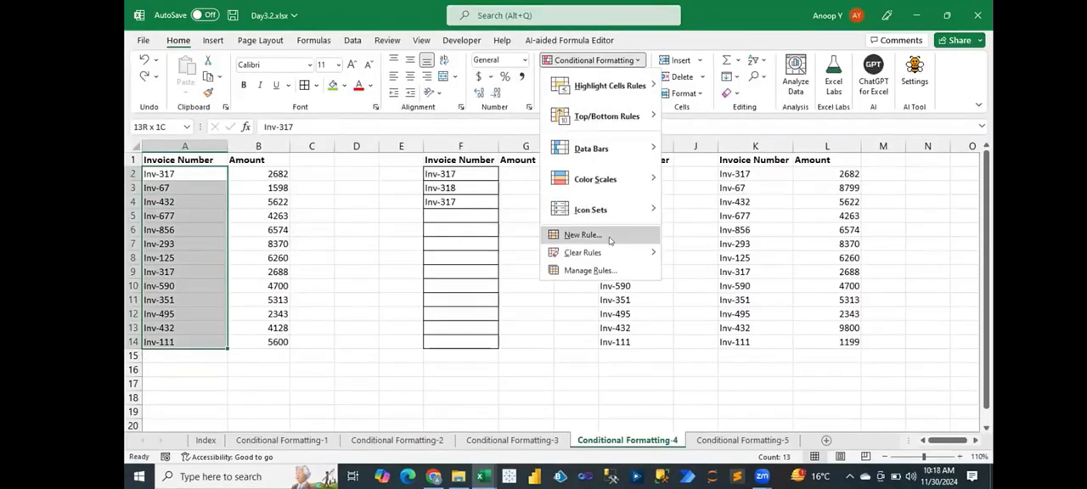
click(582, 236)
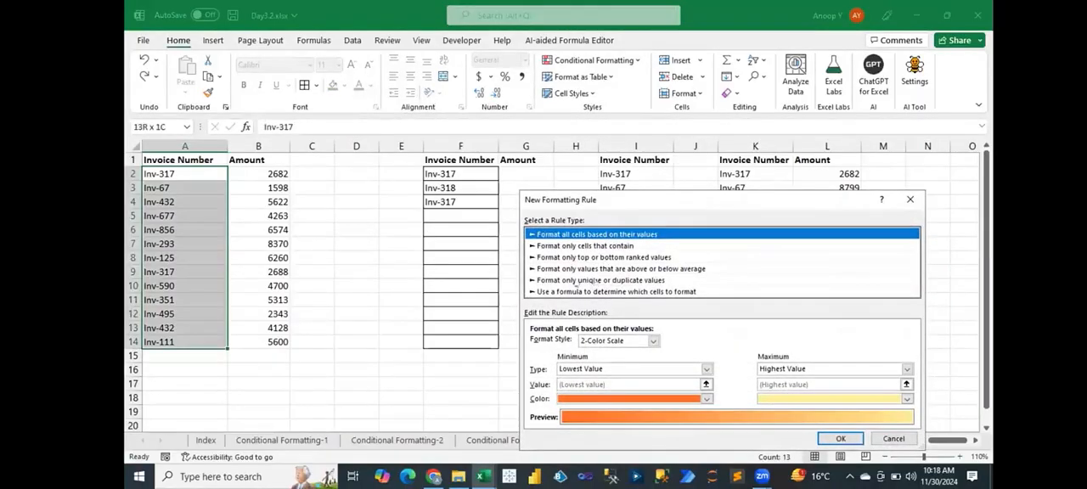
click(590, 281)
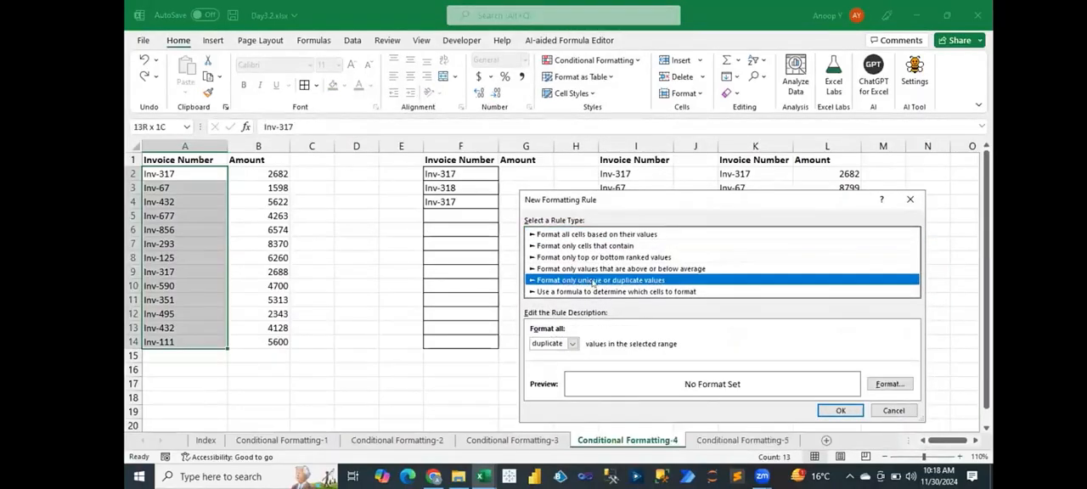
click(573, 344)
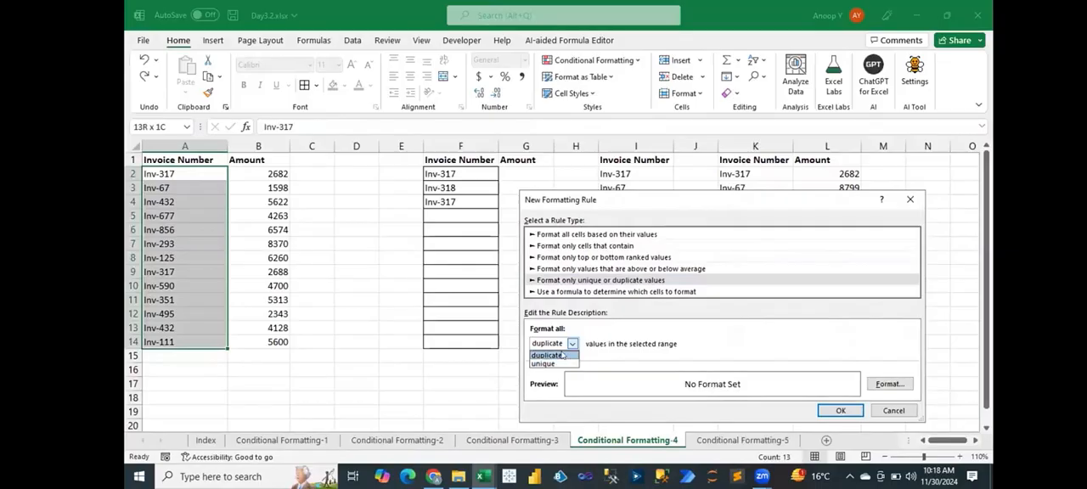
click(562, 355)
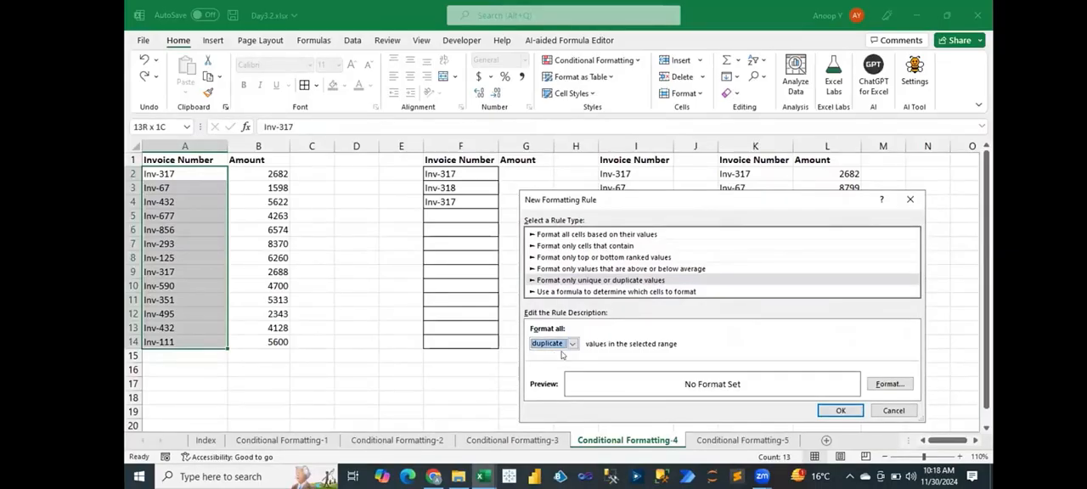
- Give the duplicate-values rule a red fill with white font and apply it to the invoice numbers
click(890, 384)
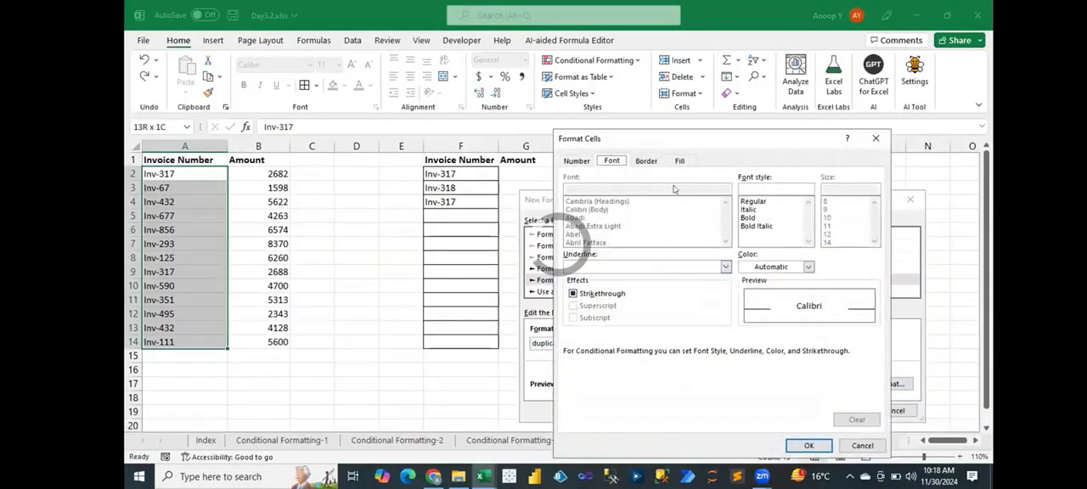
click(680, 162)
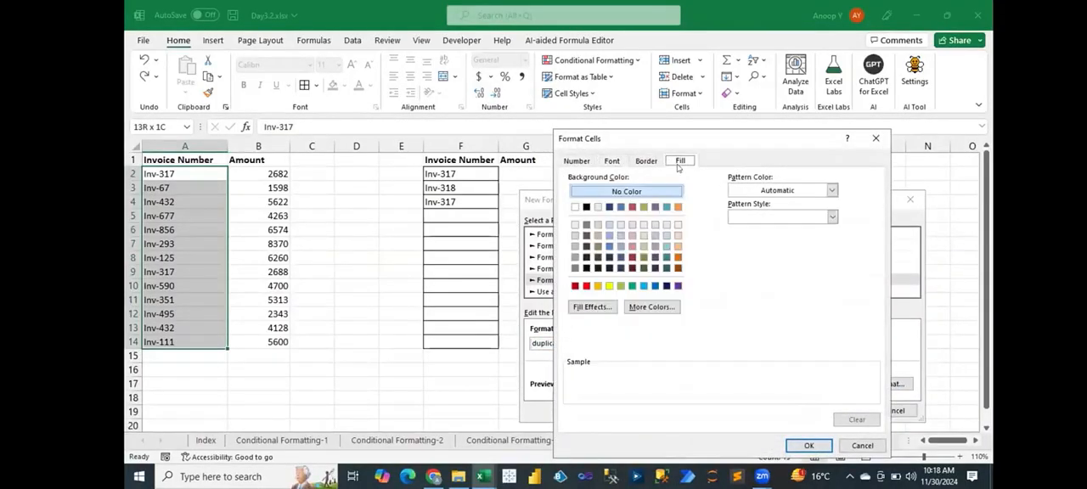
click(585, 286)
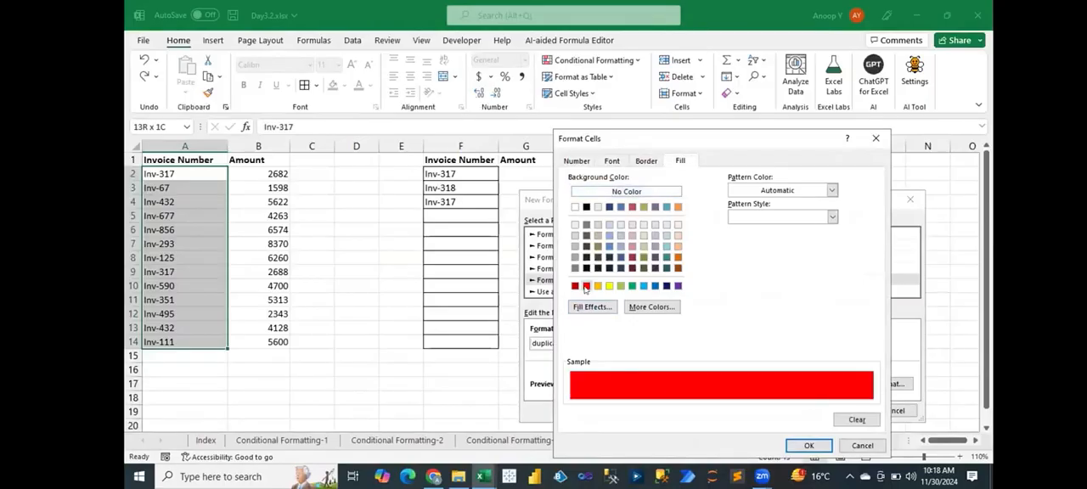
click(611, 161)
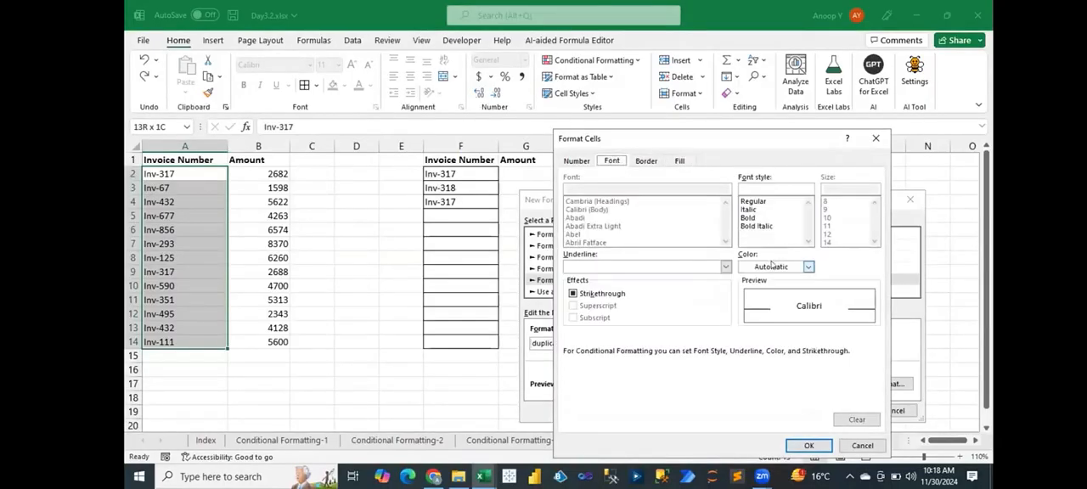
click(808, 266)
click(748, 319)
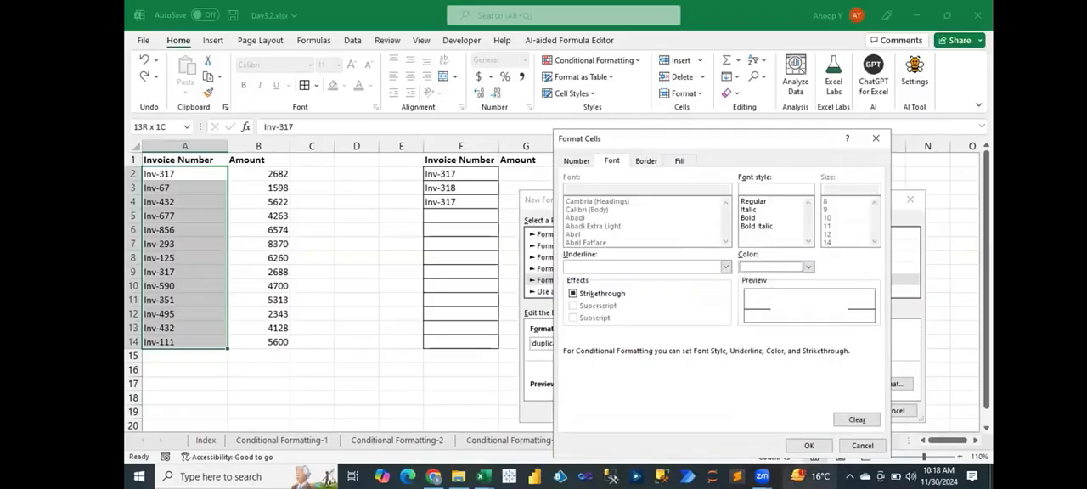
click(809, 447)
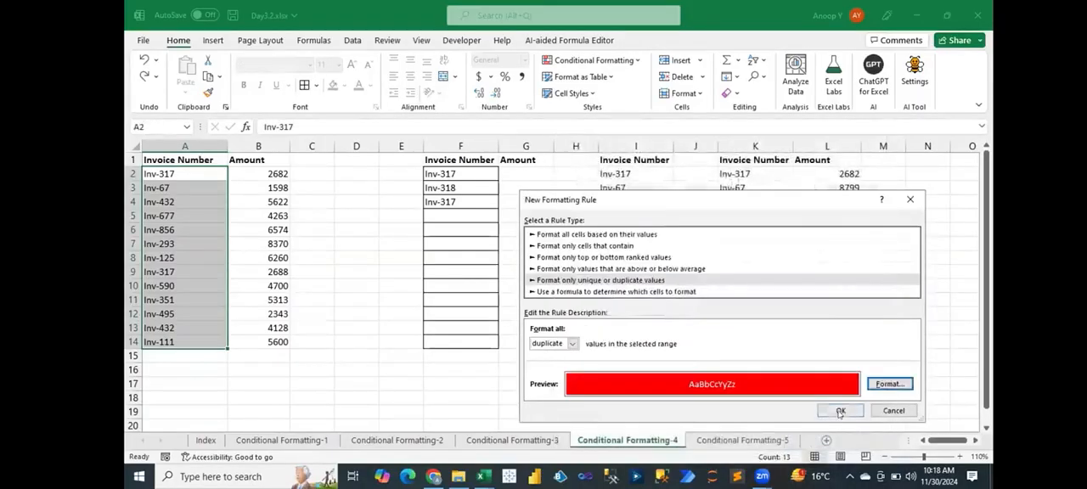
click(839, 411)
click(414, 323)
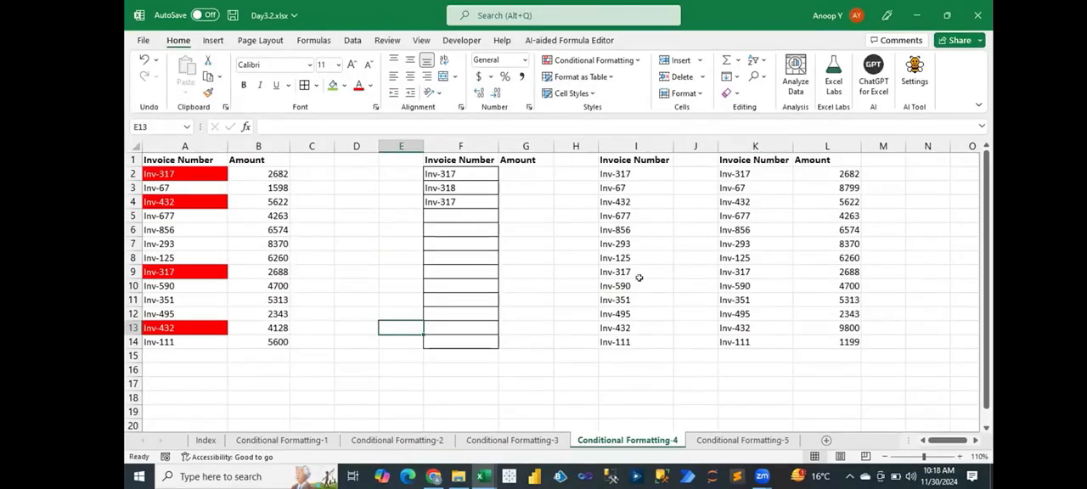
- Start a new conditional formatting rule on amounts L2:L14 that formats only the top 3 ranked values
drag(841, 174, 839, 341)
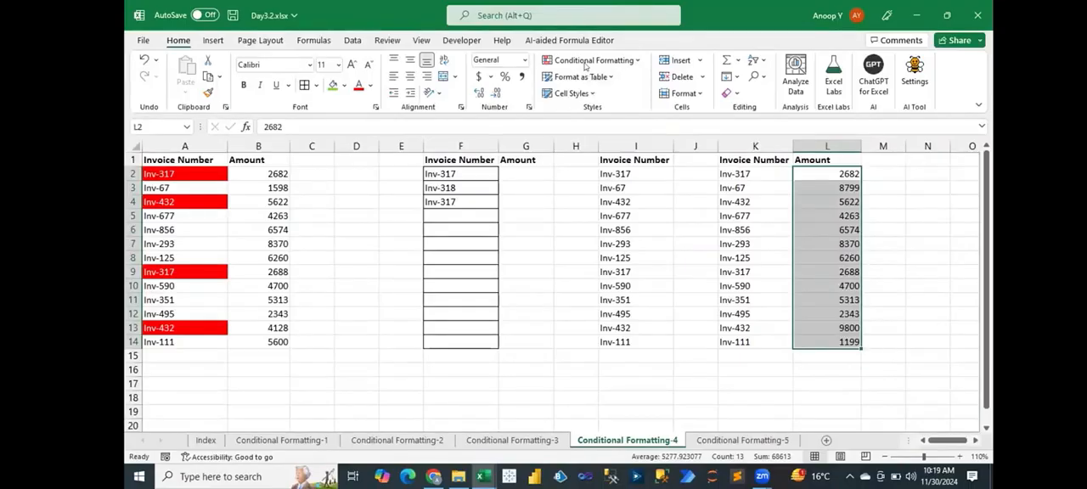
click(584, 62)
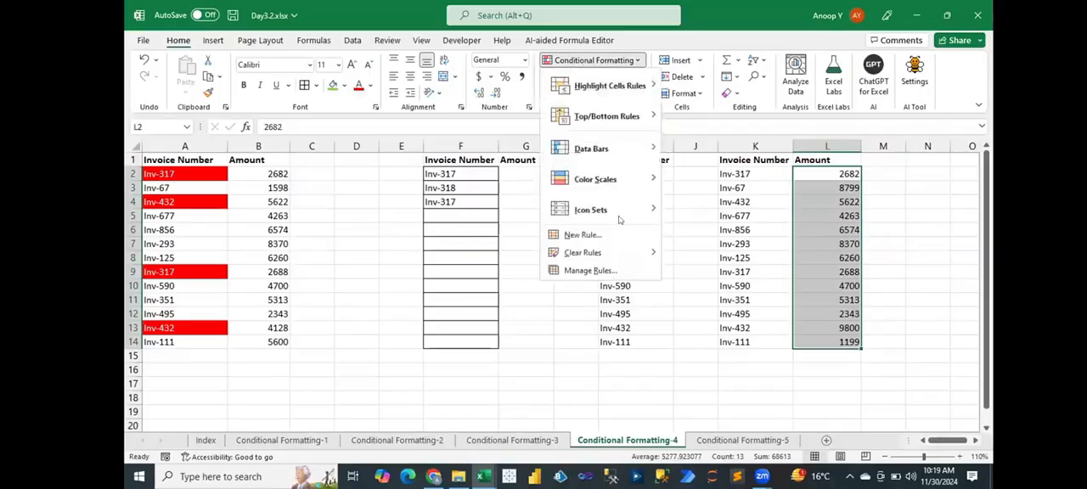
click(582, 236)
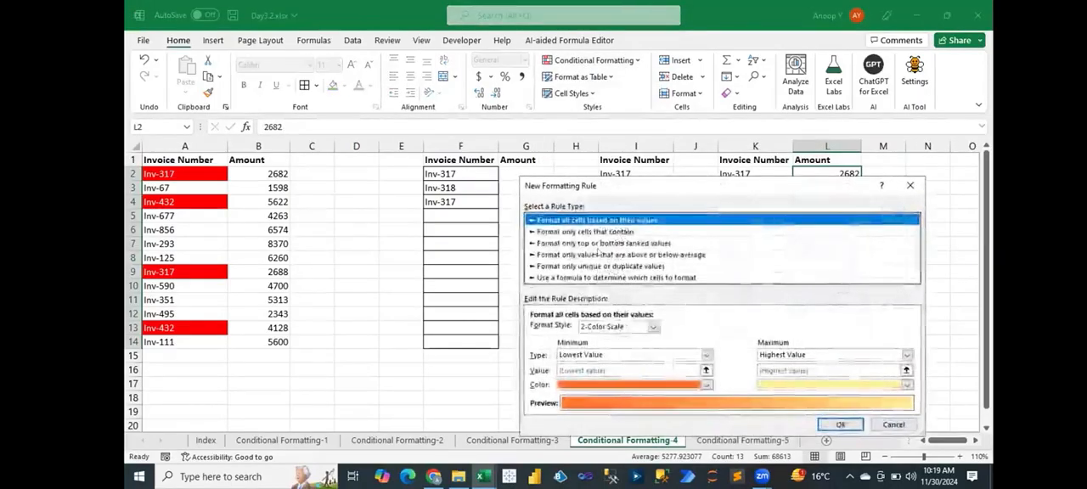
click(587, 244)
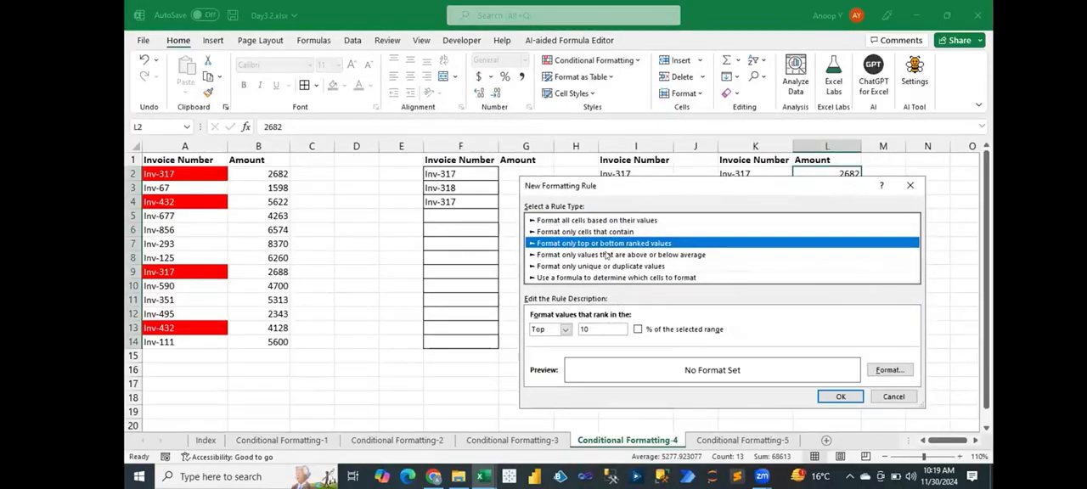
click(566, 330)
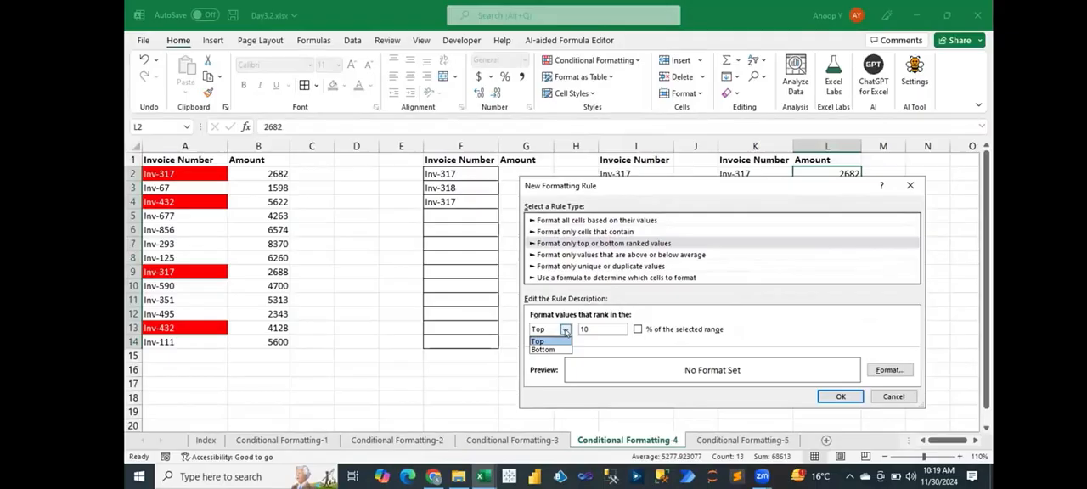
click(543, 341)
key(Tab)
text(3)
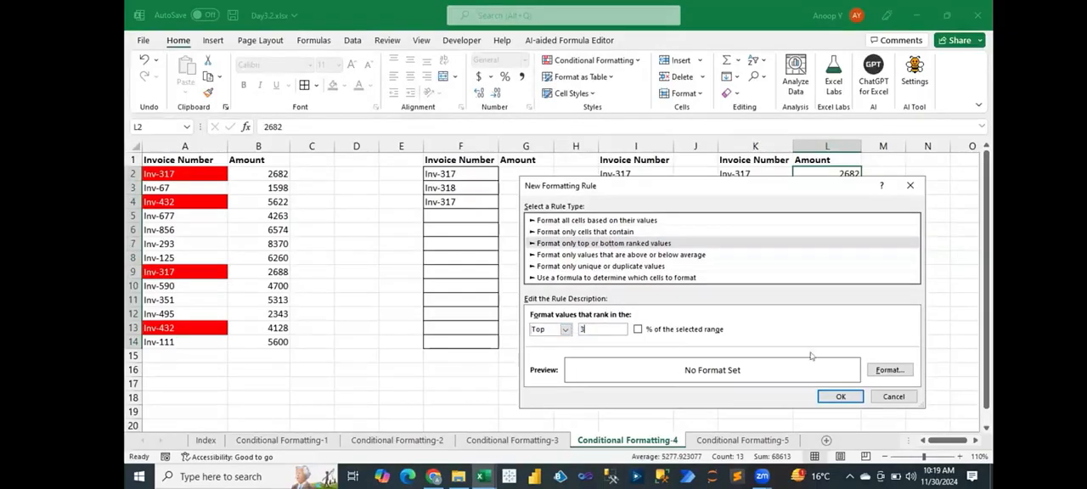
- Give the top 3 rule a light green fill and apply it to the amounts
click(888, 370)
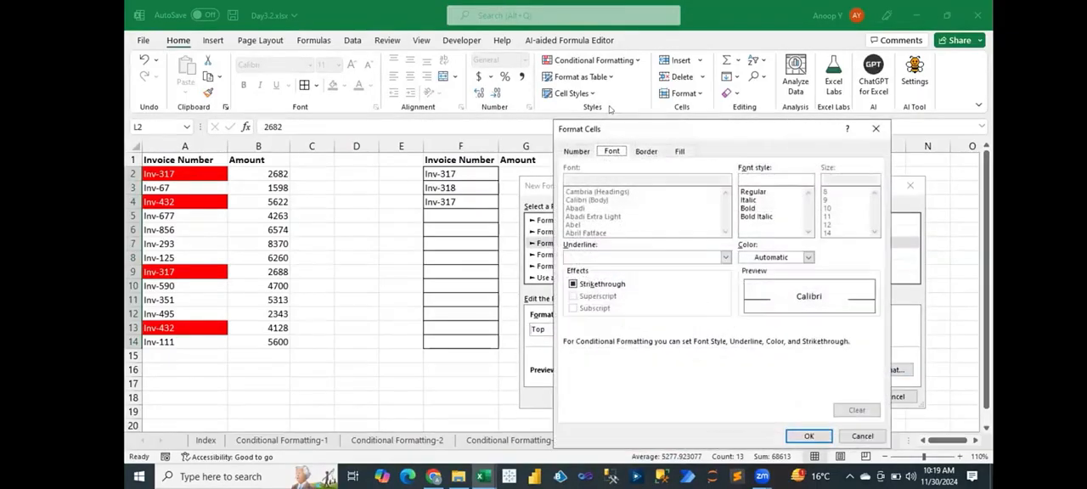
click(680, 152)
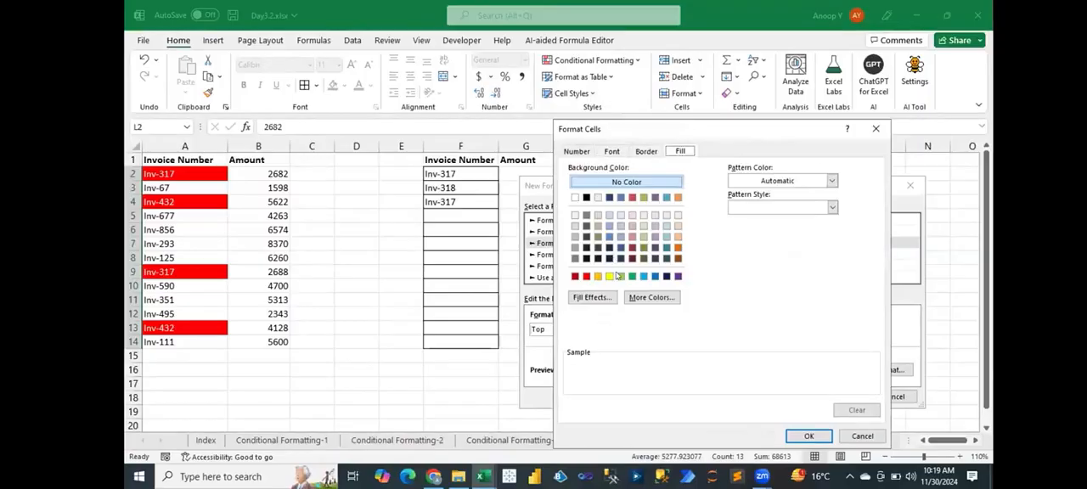
click(619, 276)
click(809, 436)
click(839, 397)
- Change the amount in L10 to 9900 to test the top 3 rule
click(827, 285)
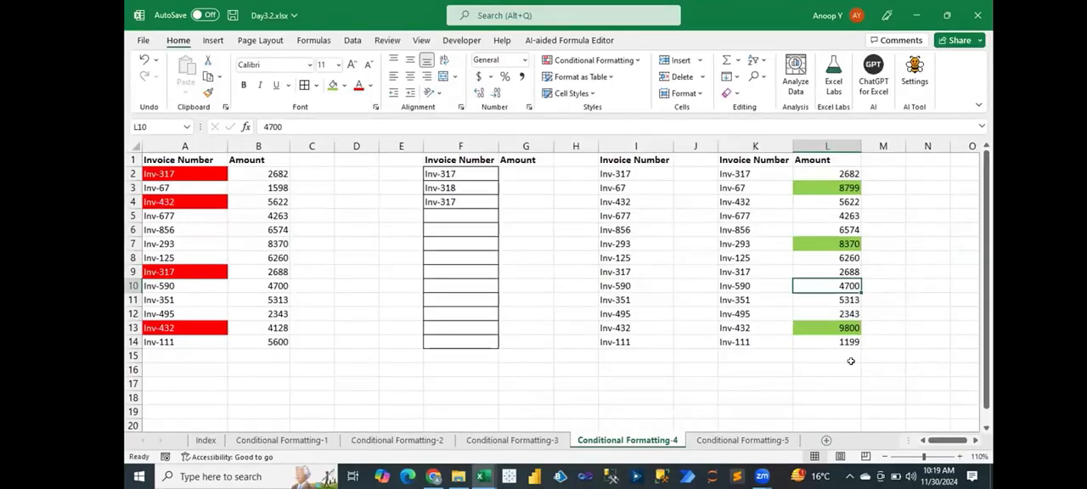
text(9900)
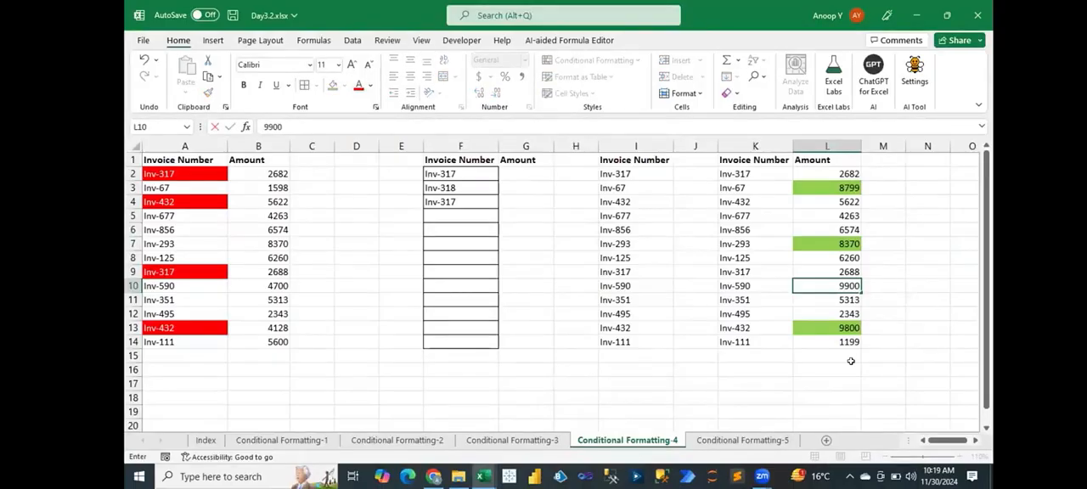
key(Return)
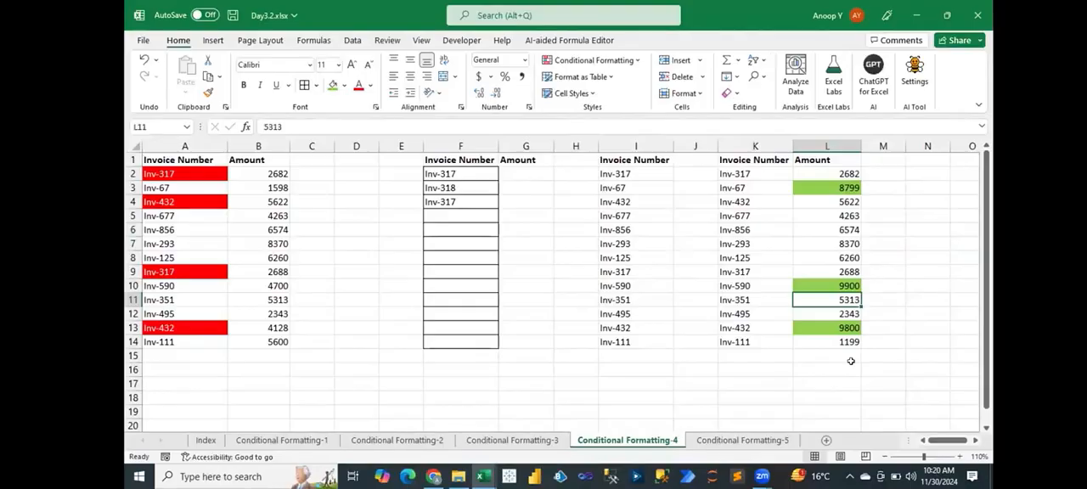
- Add another rule for amounts L2:L14 through the rules manager, formatting only the bottom 3 ranked values
drag(836, 172, 836, 342)
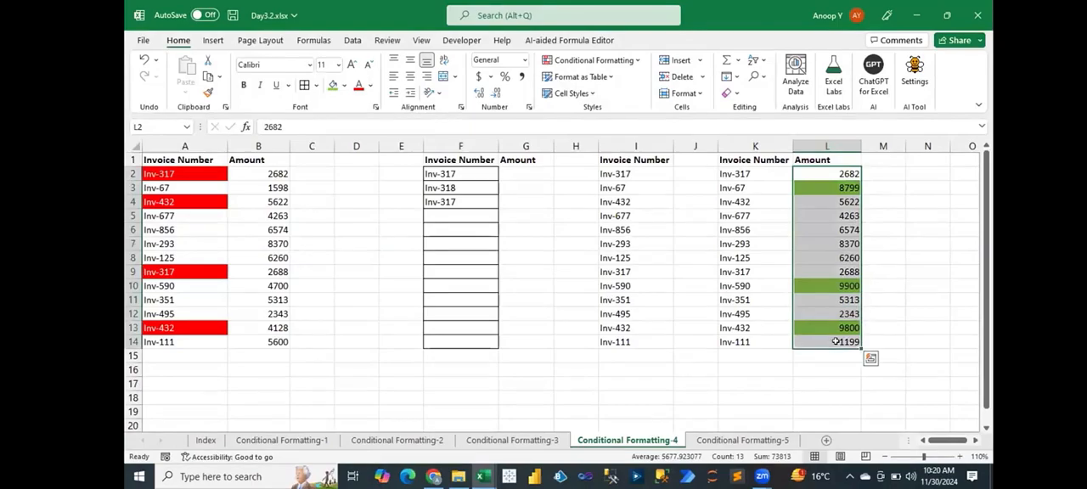
click(596, 60)
click(603, 297)
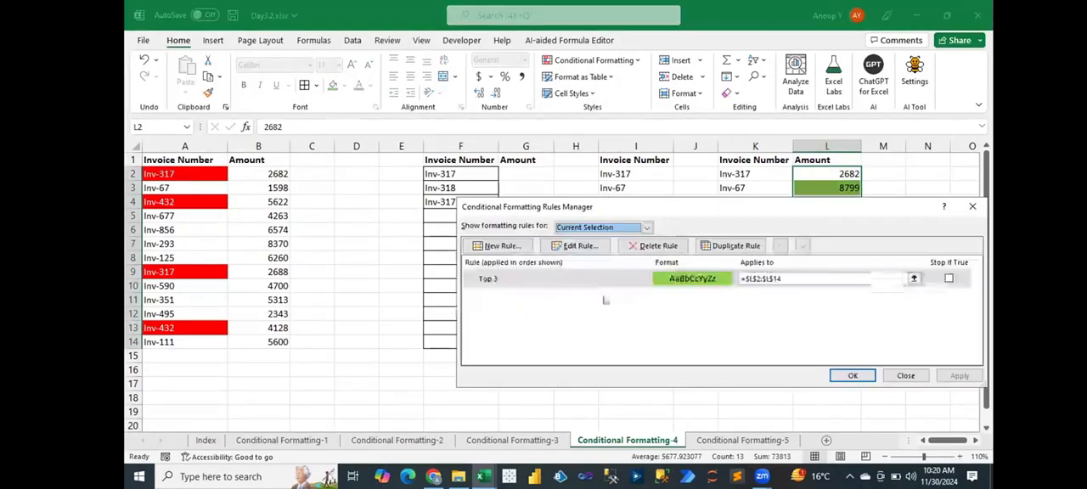
click(501, 246)
click(594, 229)
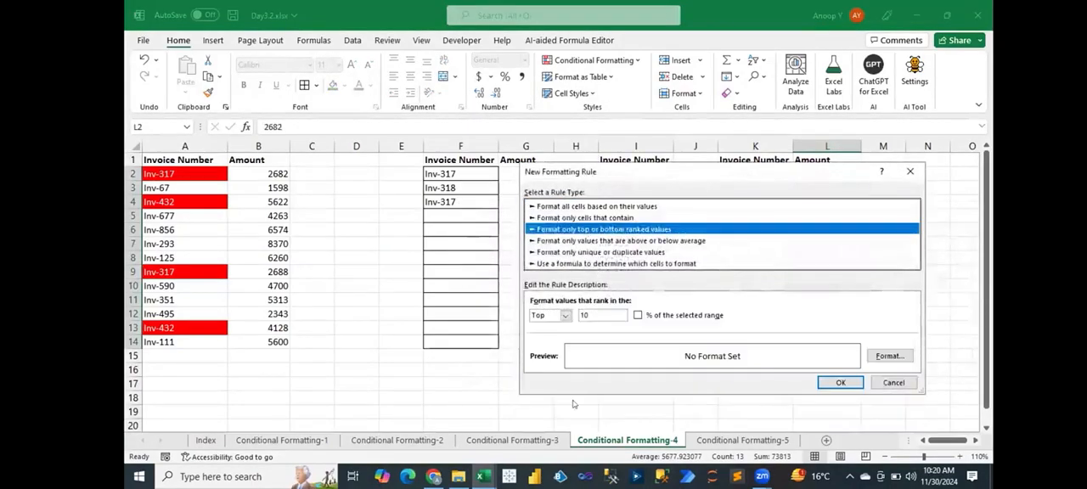
click(559, 319)
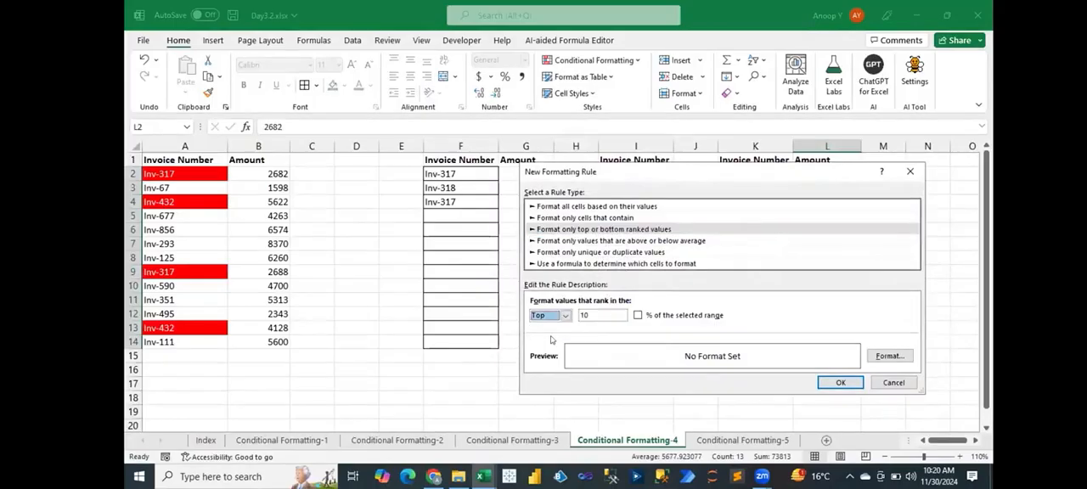
click(564, 316)
click(556, 336)
key(Tab)
text(3)
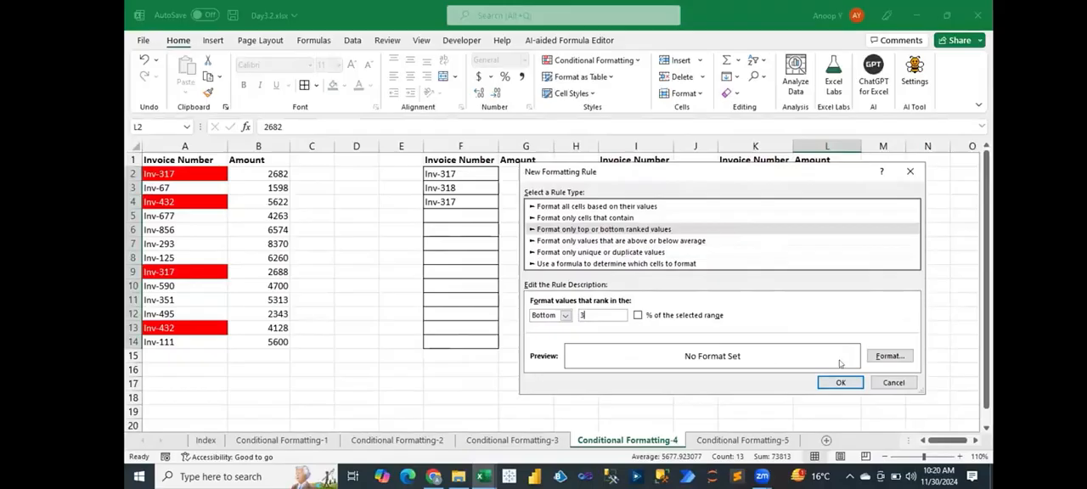
- Give the bottom 3 rule a red fill, apply it and close the rules manager
click(890, 356)
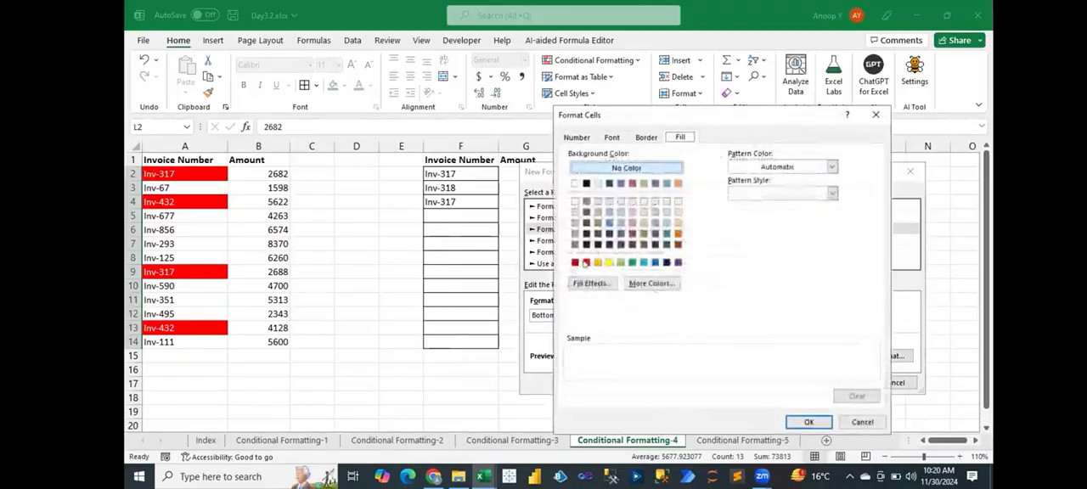
click(585, 263)
click(808, 422)
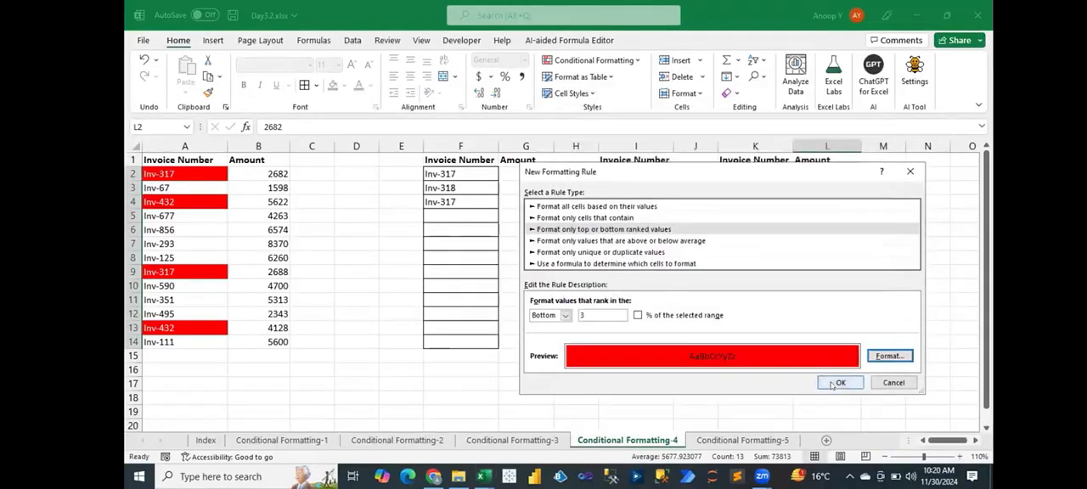
click(837, 383)
click(912, 373)
click(883, 336)
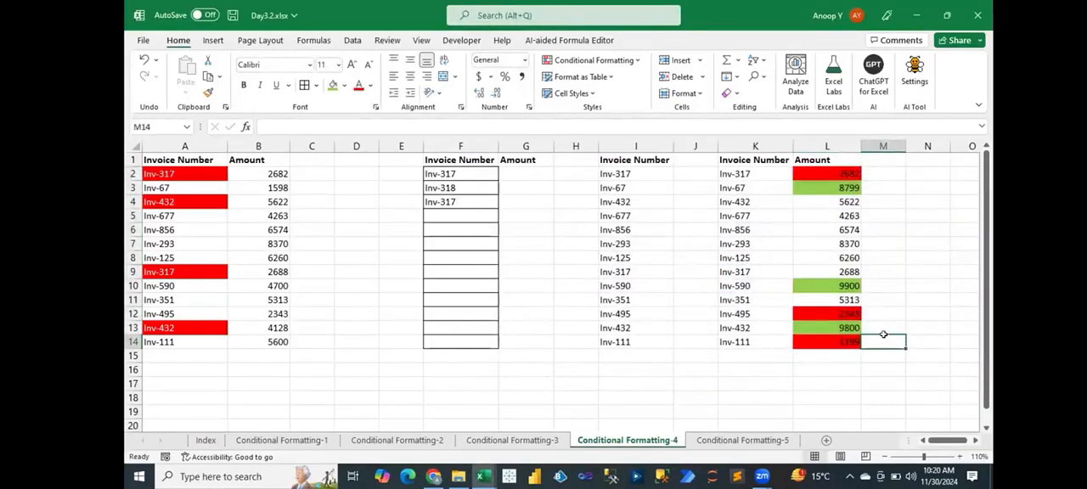
- Change the amount in L6 to 1092 to test the bottom 3 rule
click(822, 228)
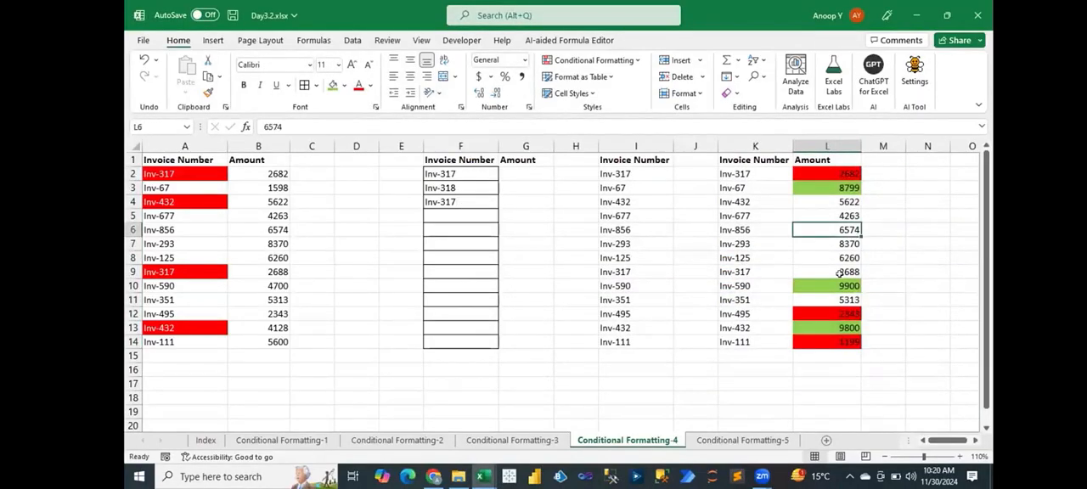
text(1092)
key(Return)
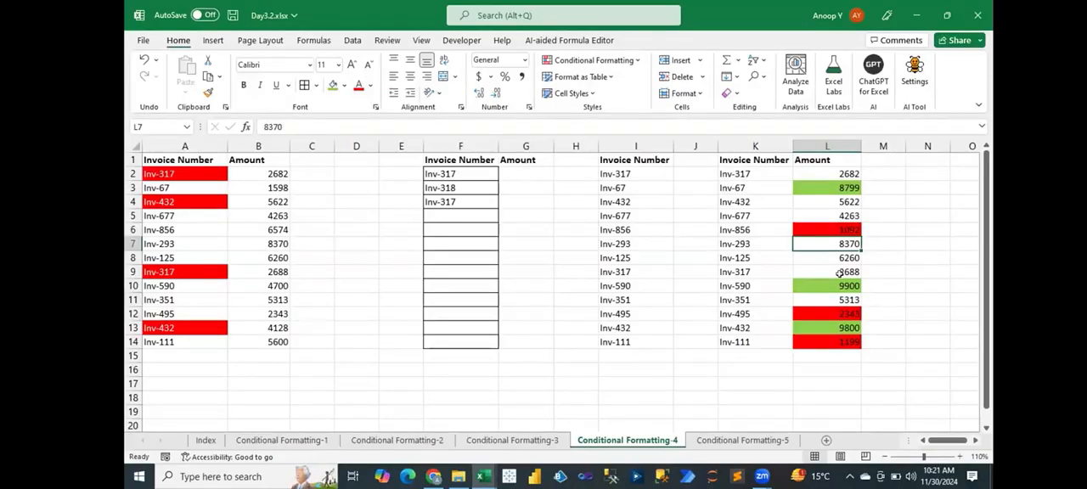
click(624, 61)
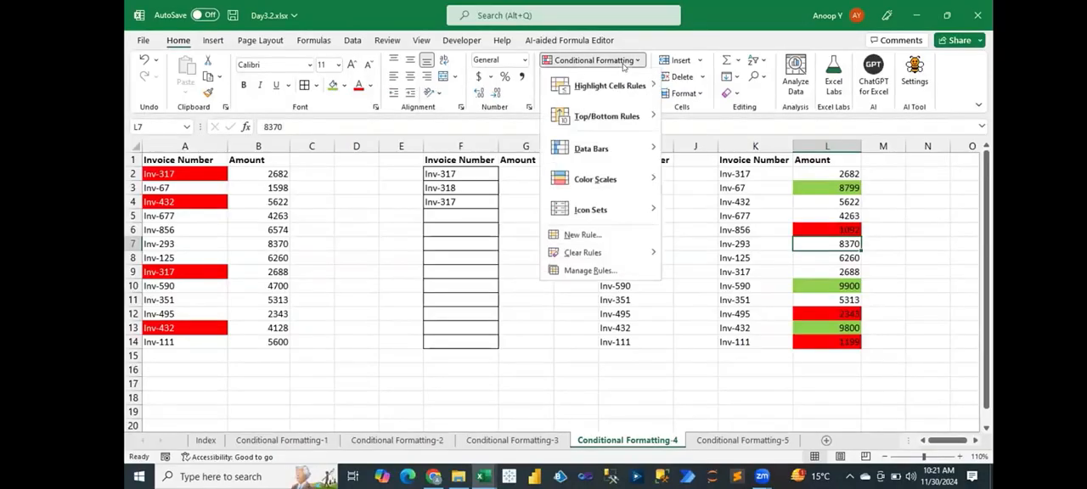
click(595, 234)
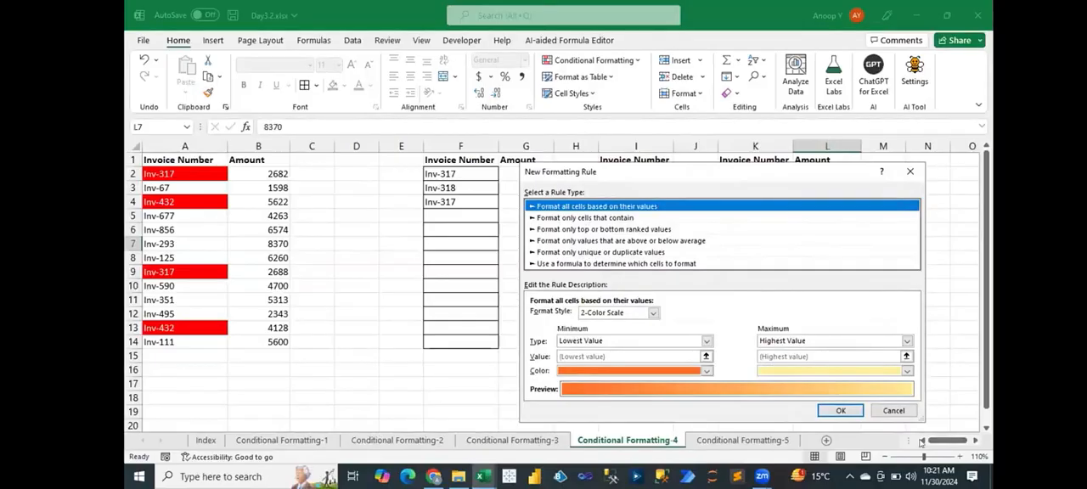
click(894, 411)
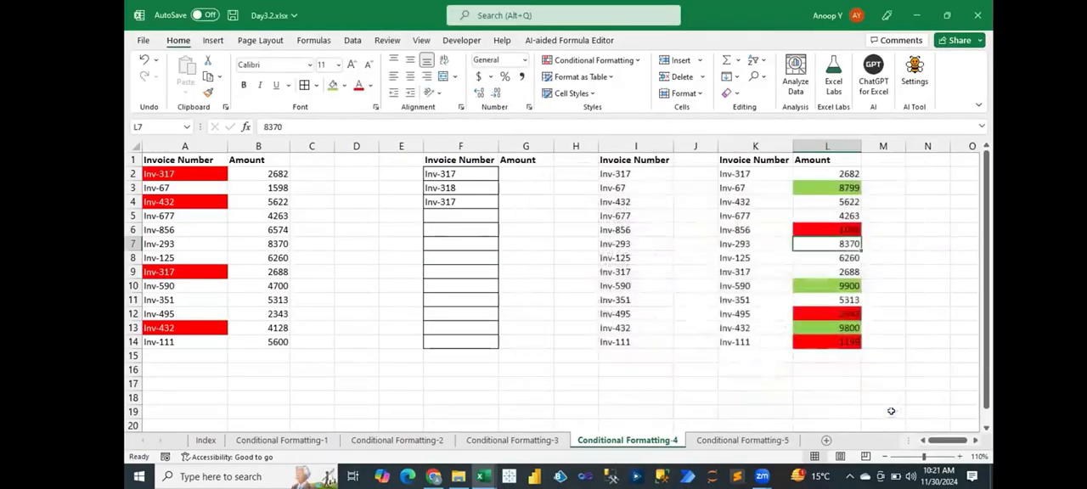
click(772, 396)
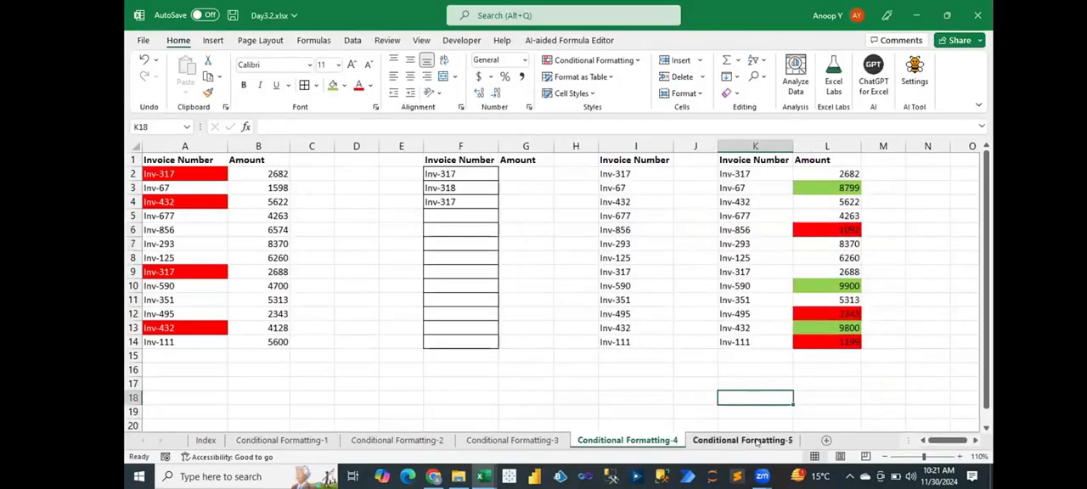
- Switch to the Conditional Formatting-5 sheet and clear the CL entries from C2:O11 of the attendance table
click(751, 439)
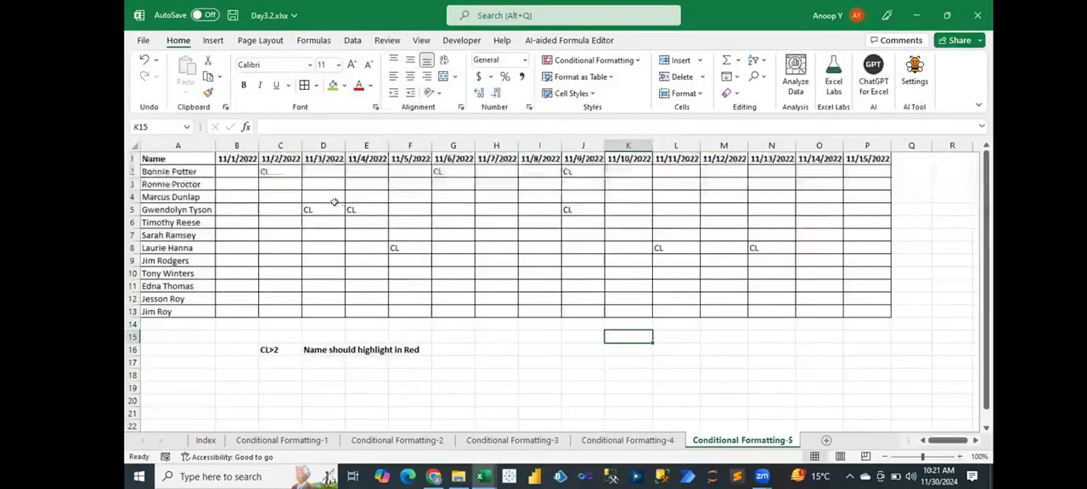
drag(268, 172, 831, 283)
key(Delete)
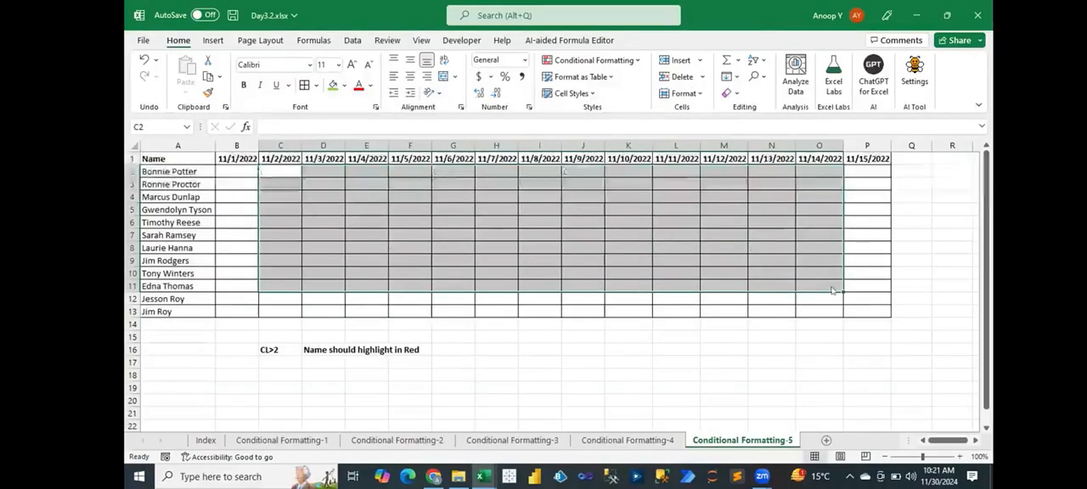
click(904, 374)
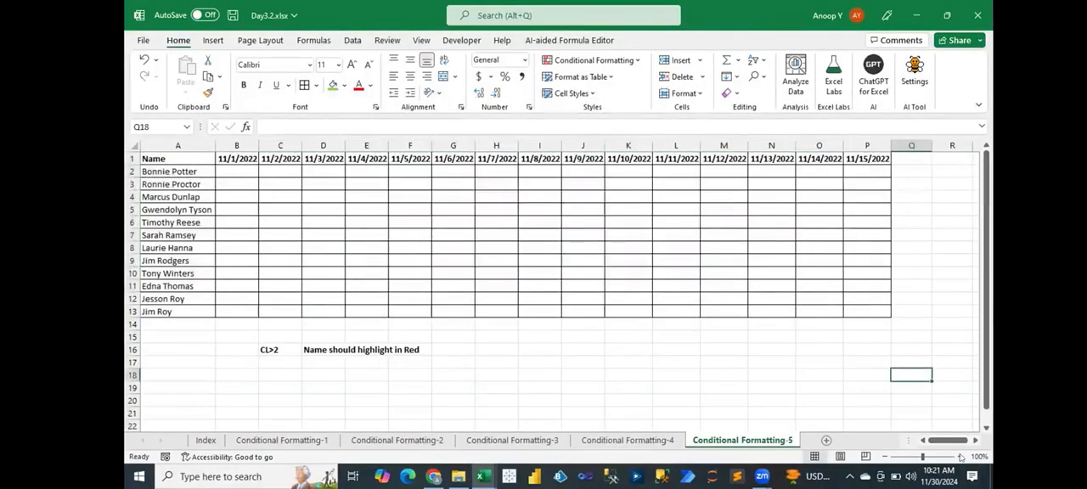
- Zoom the sheet to 110% and review the name list A2:A13 and the attendance grid B2:P13
click(960, 457)
click(787, 309)
key(Left)
key(Left)
key(Left)
key(Left)
key(Left)
key(Left)
key(Left)
key(Left)
key(Left)
key(Left)
key(Left)
key(Left)
key(Left)
key(ctrl+Up)
key(Down)
key(ctrl+shift+Down)
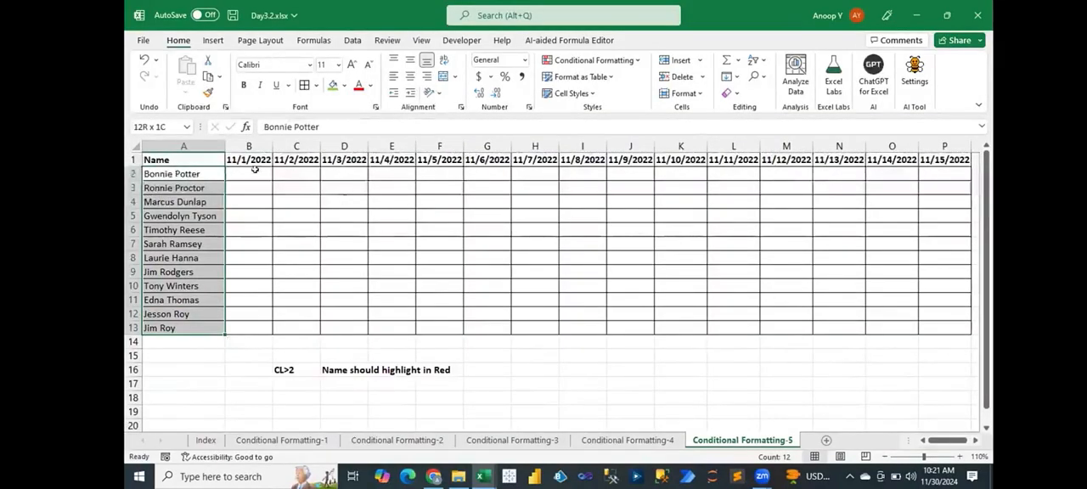
drag(240, 172, 932, 325)
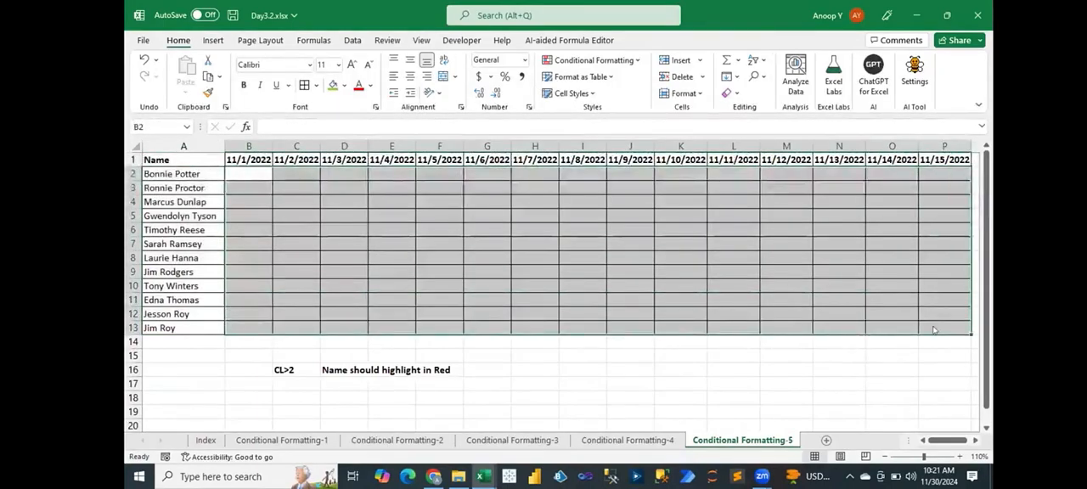
- Change the first header date in B1 to 11/1/2024
click(249, 160)
click(305, 126)
key(BackSpace)
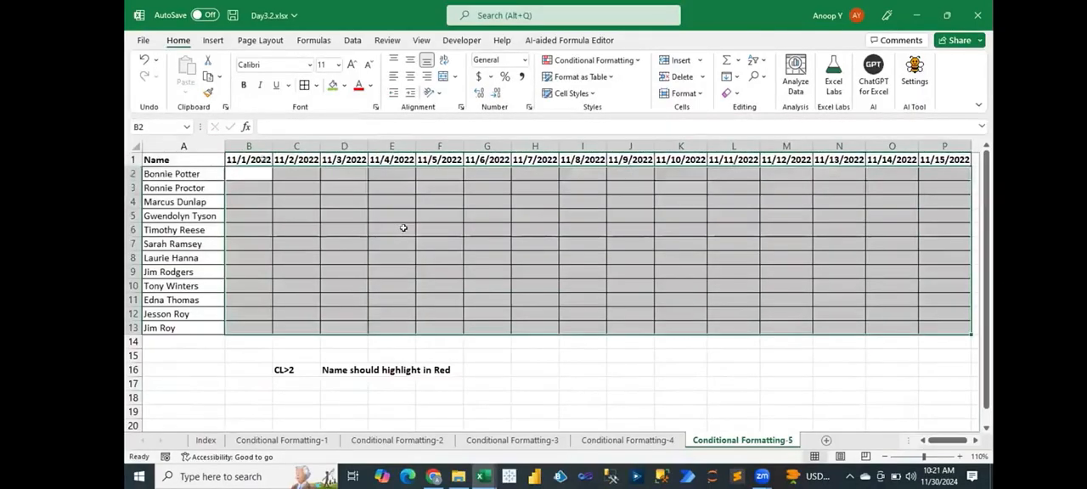
click(249, 159)
click(305, 125)
key(BackSpace)
text(4)
key(ctrl+Return)
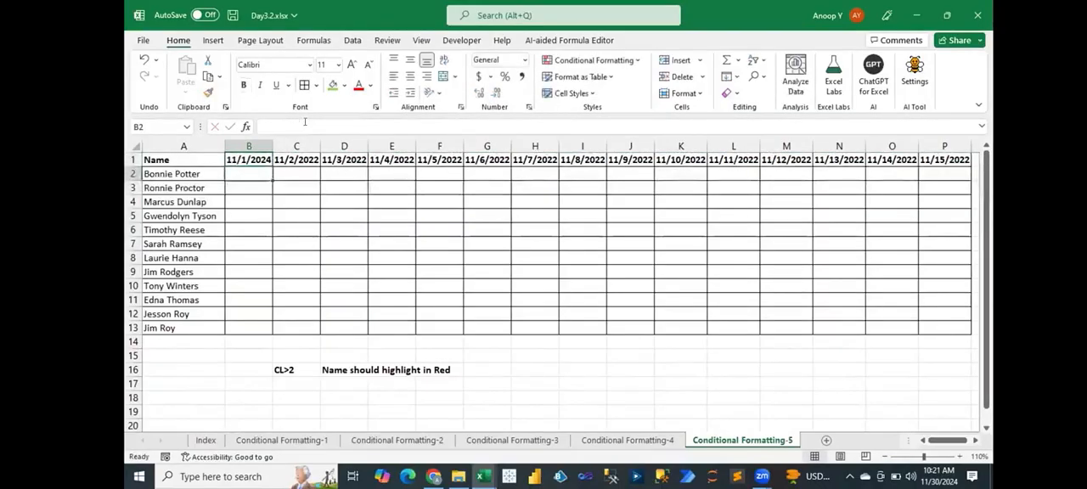
- Fill the header dates across B1:P1 as a daily date series starting from 11/1/2024
key(ctrl+shift+Right)
key(alt+h)
key(f)
key(i)
key(s)
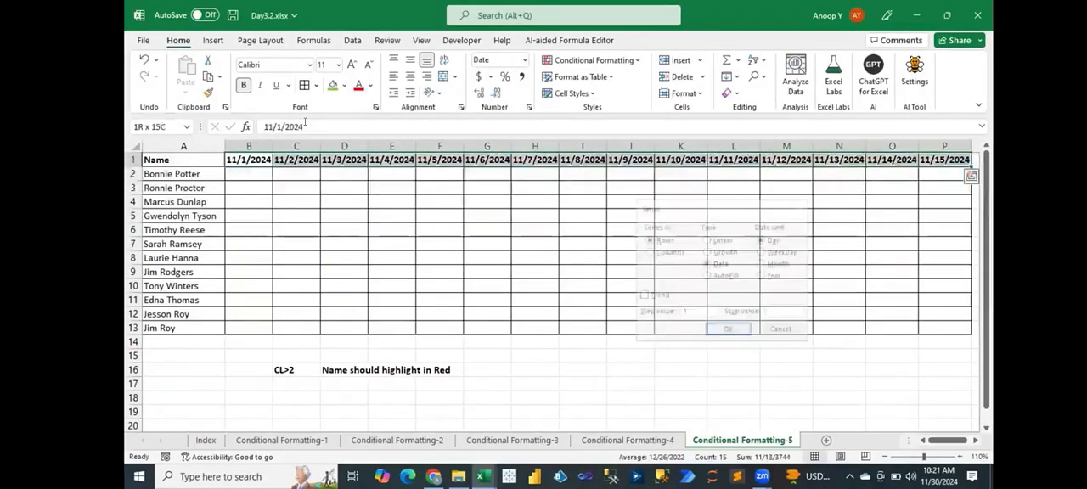
key(Return)
key(Left)
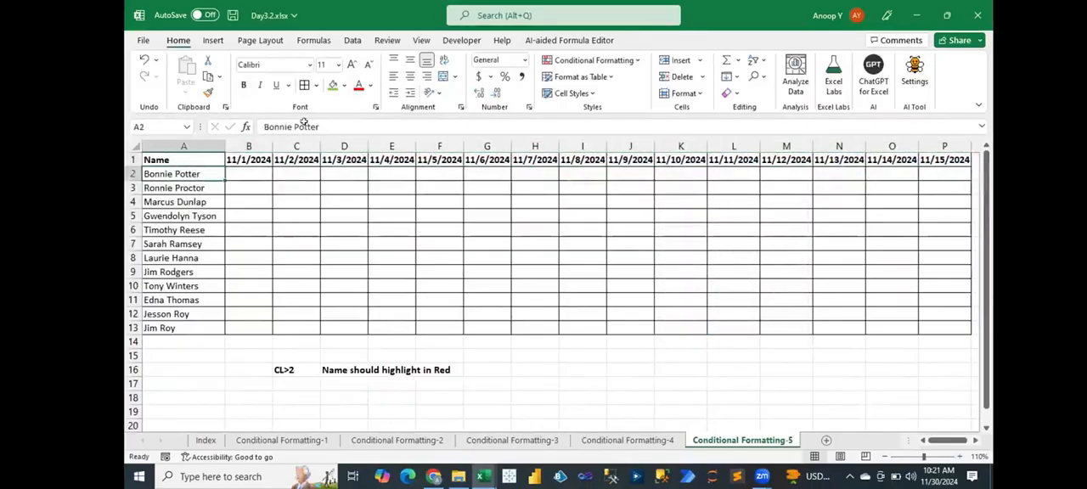
- Start a new conditional formatting rule for the names in A2:A13 that uses a formula to determine which cells to format
click(289, 369)
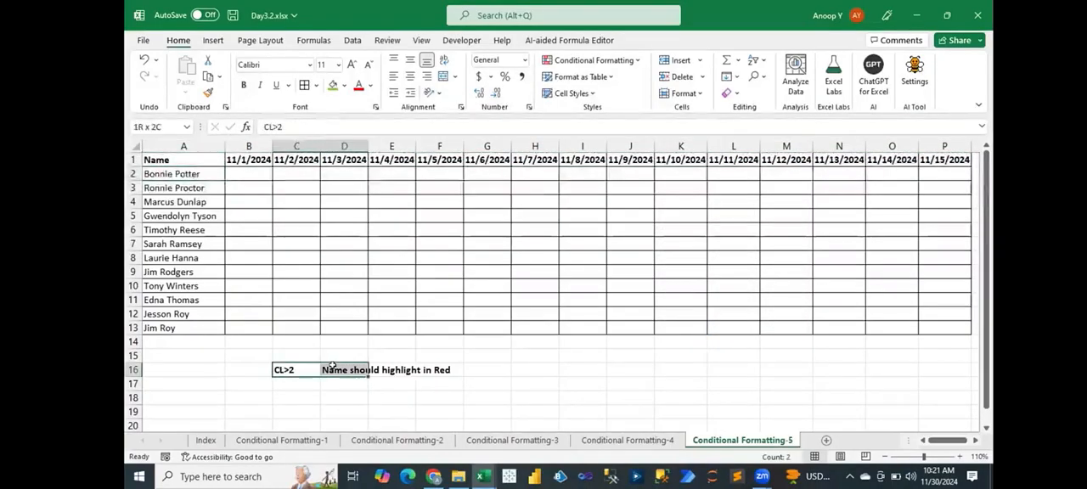
drag(182, 173, 178, 202)
drag(163, 286, 160, 324)
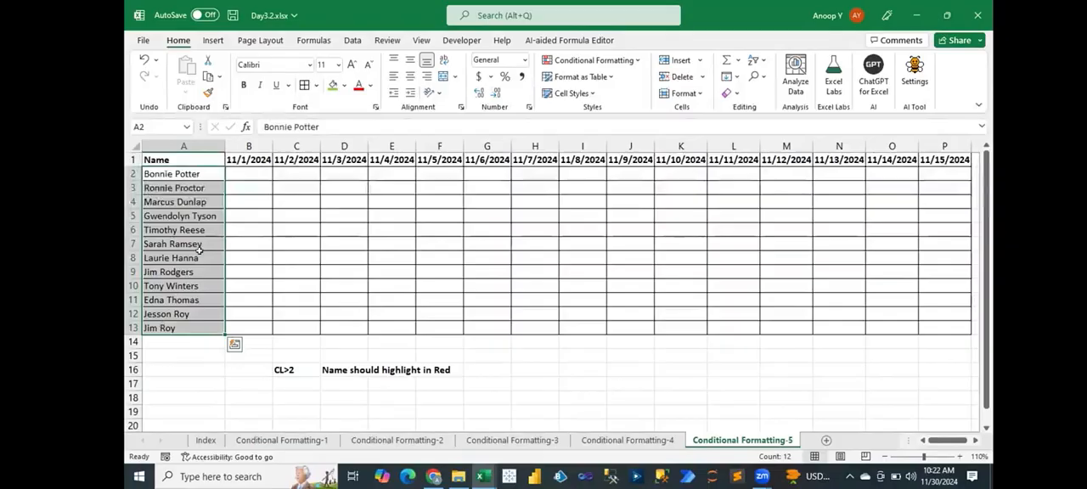
drag(179, 173, 182, 325)
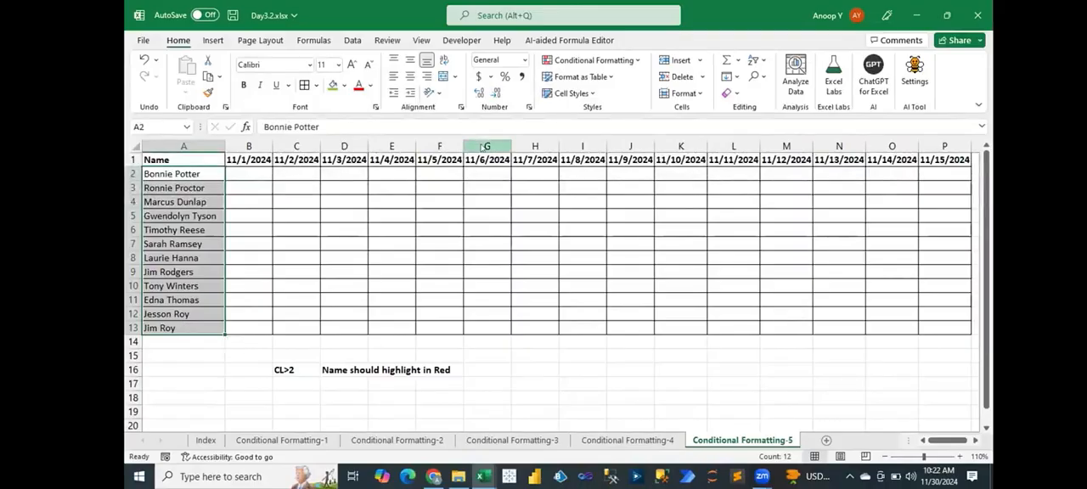
click(592, 59)
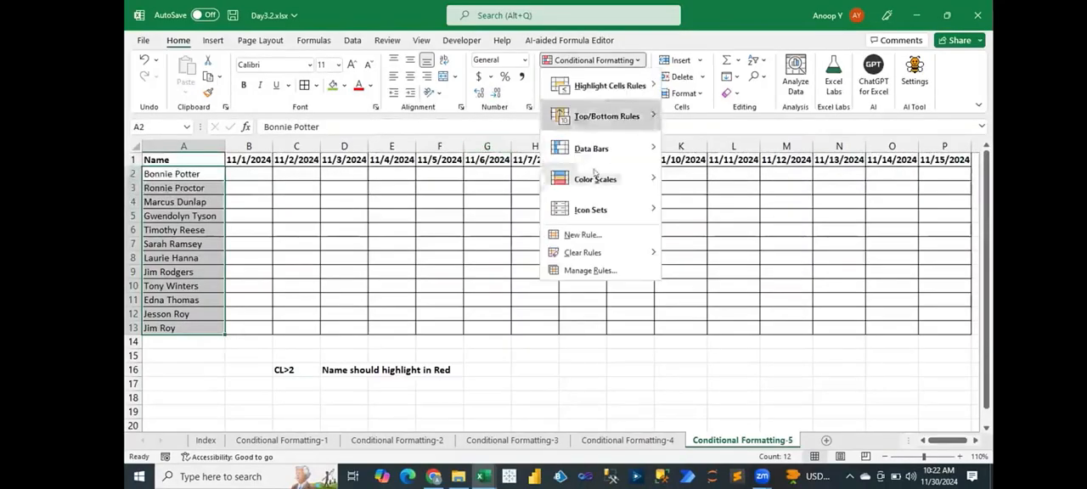
click(585, 236)
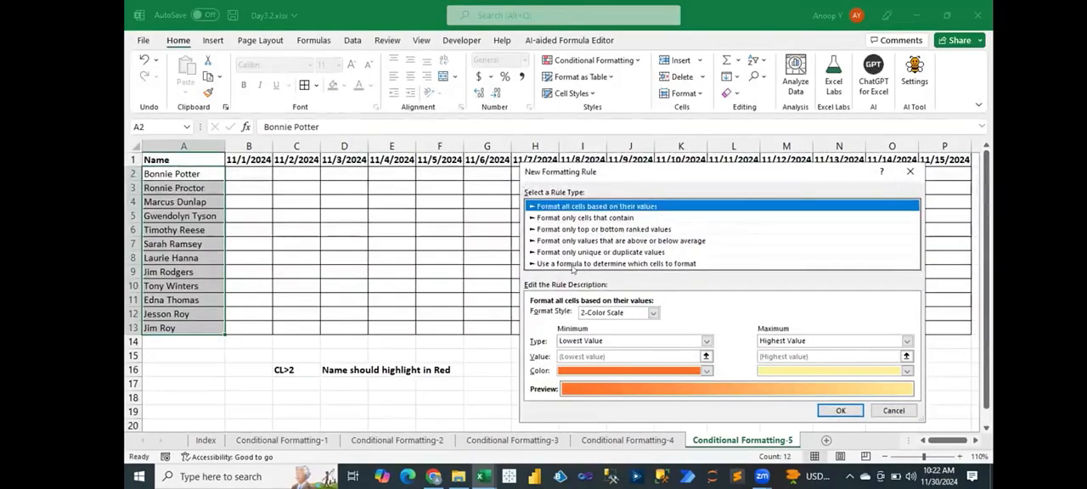
click(573, 264)
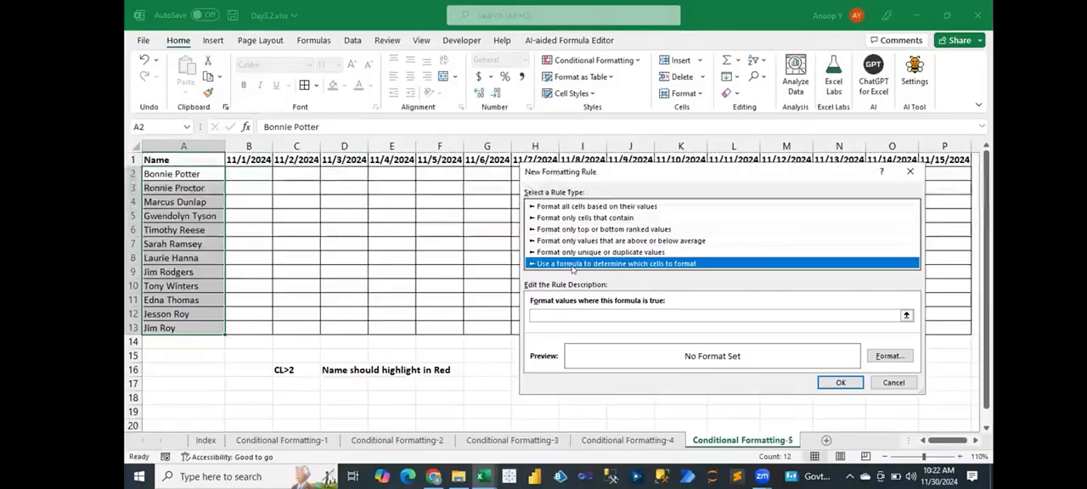
- Enter the rule formula =countif($B2:$P2,"CL")>2, locking only the columns so the row stays relative
click(582, 313)
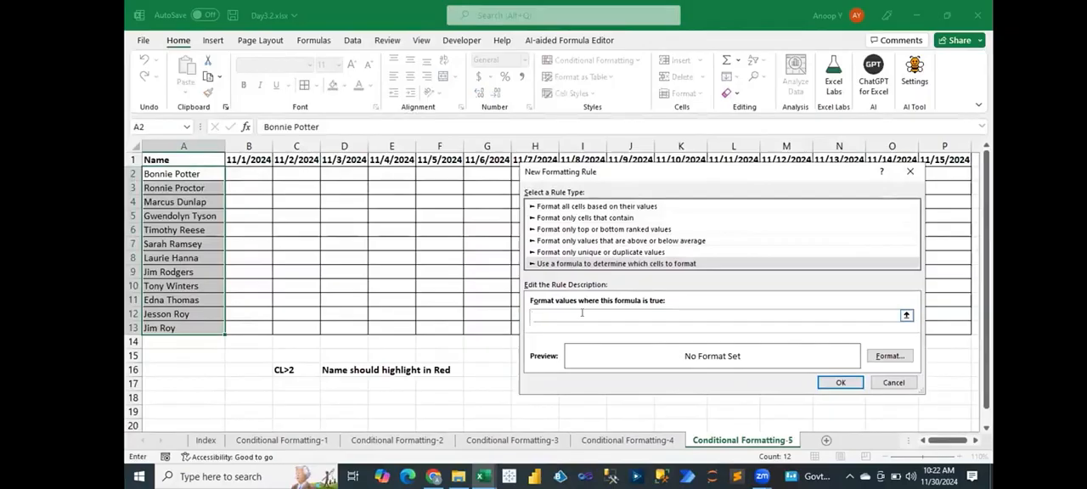
text(=countif)
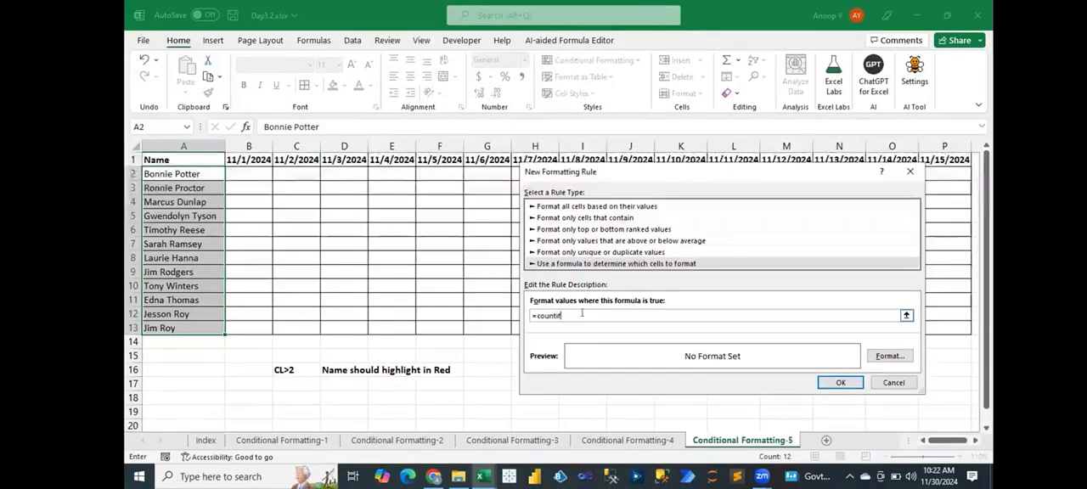
text(()
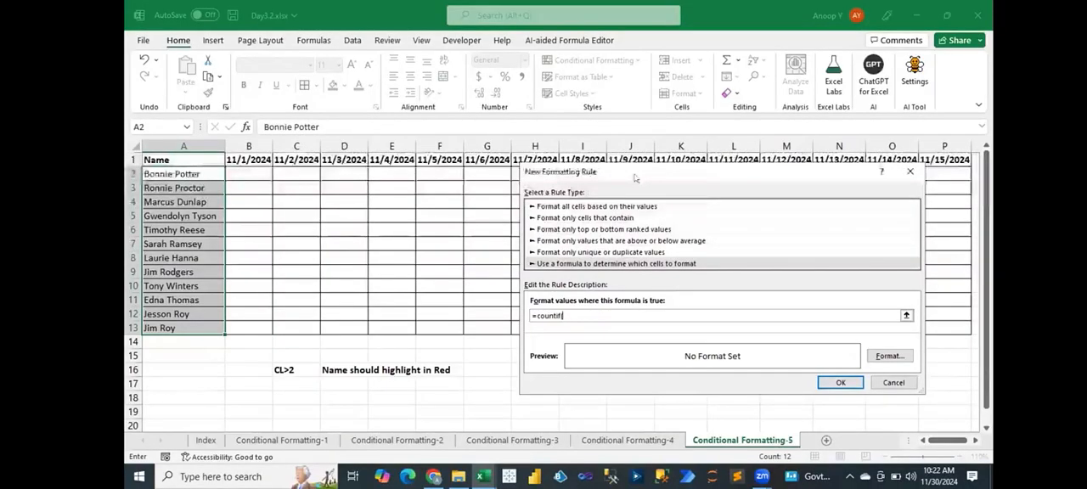
drag(242, 174, 442, 173)
drag(626, 173, 933, 173)
text(,"CL")
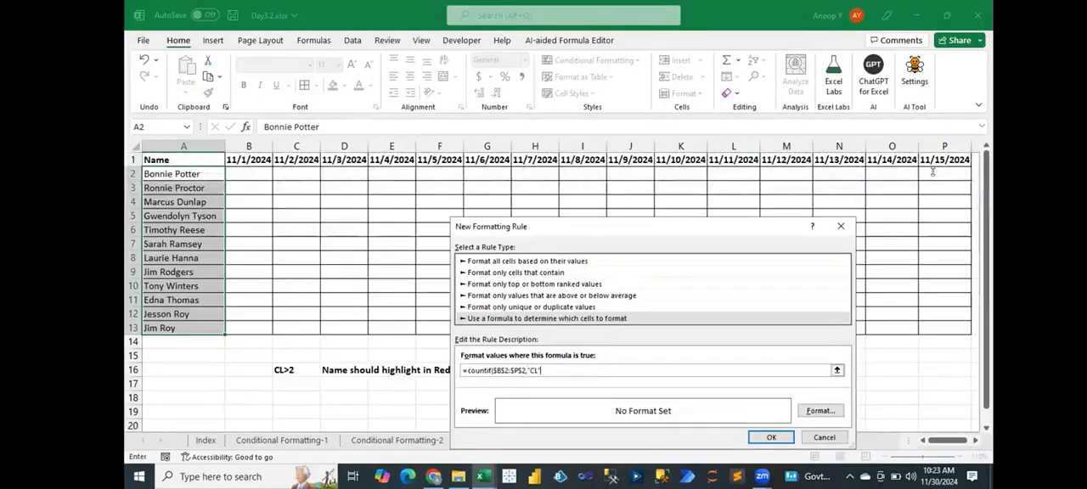
text()>2)
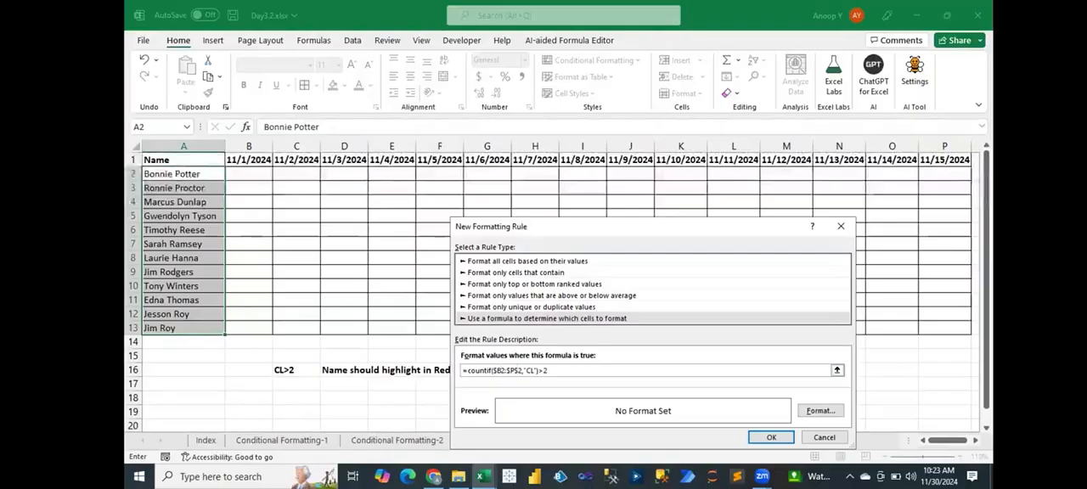
key(BackSpace)
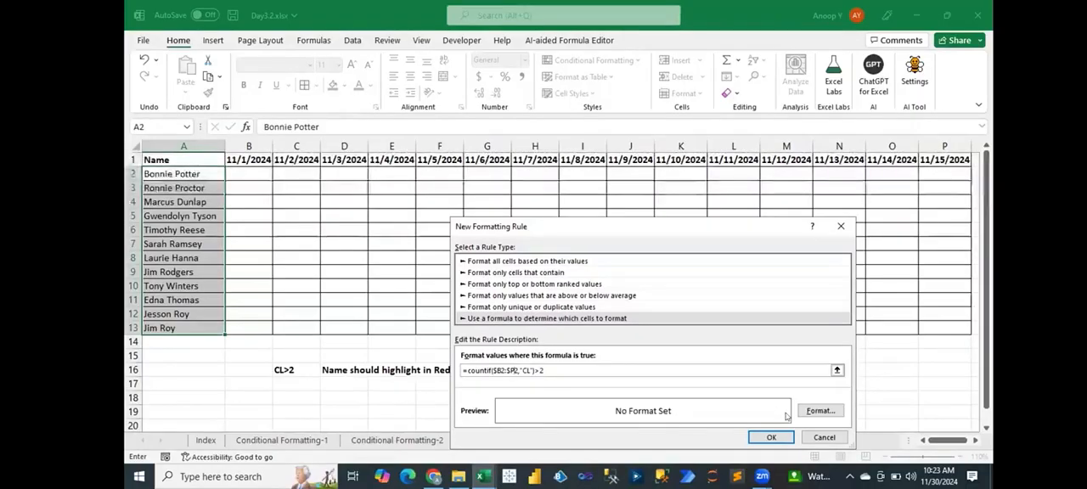
- Give the CL count rule a red fill with a white font and apply it to the names
click(818, 411)
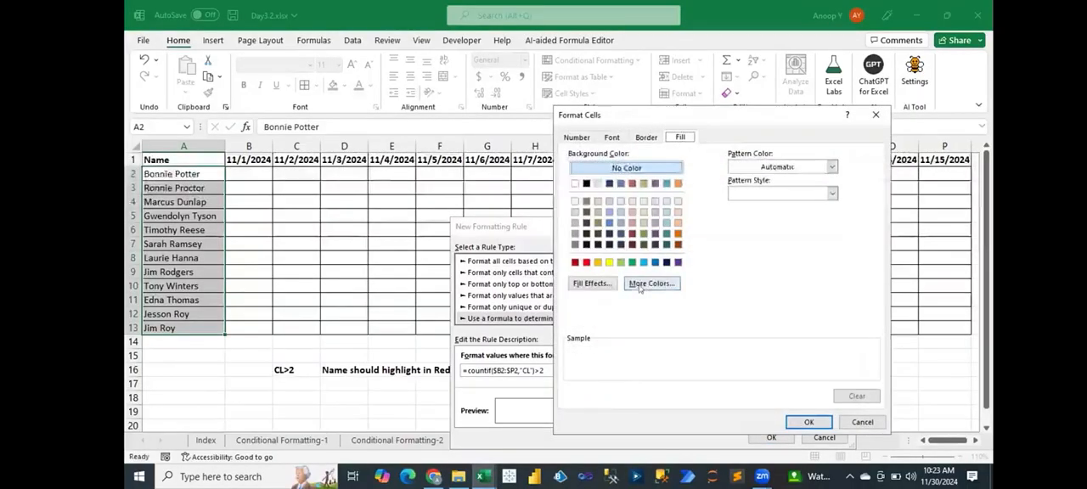
click(586, 262)
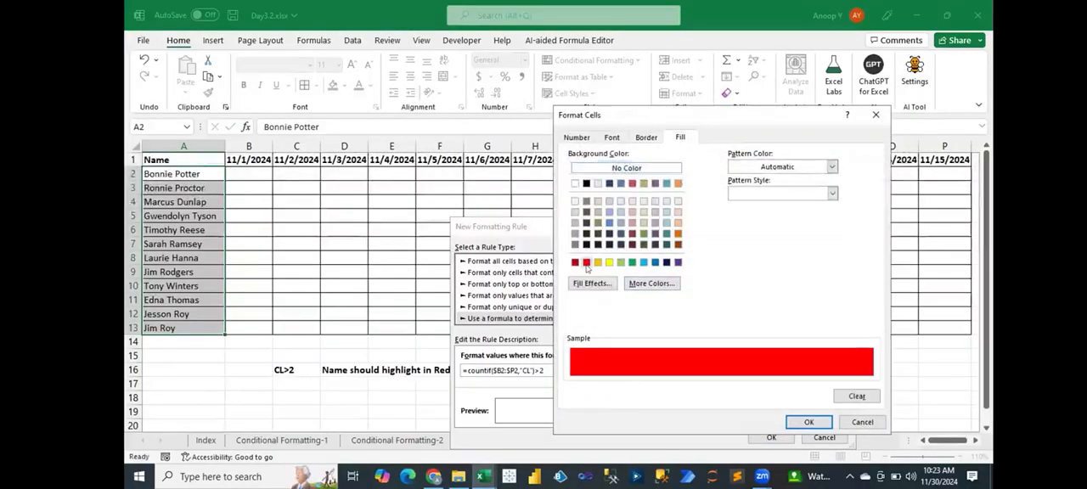
click(611, 137)
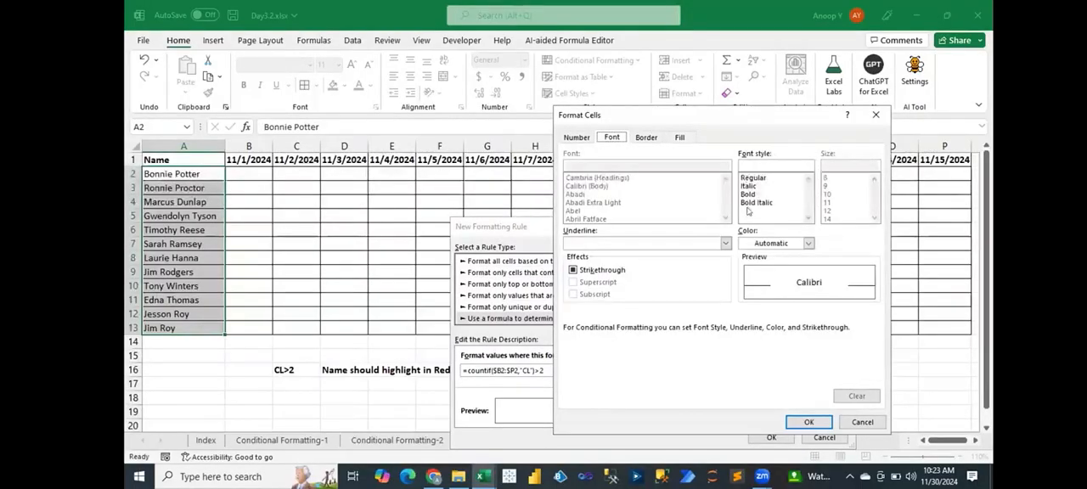
click(782, 243)
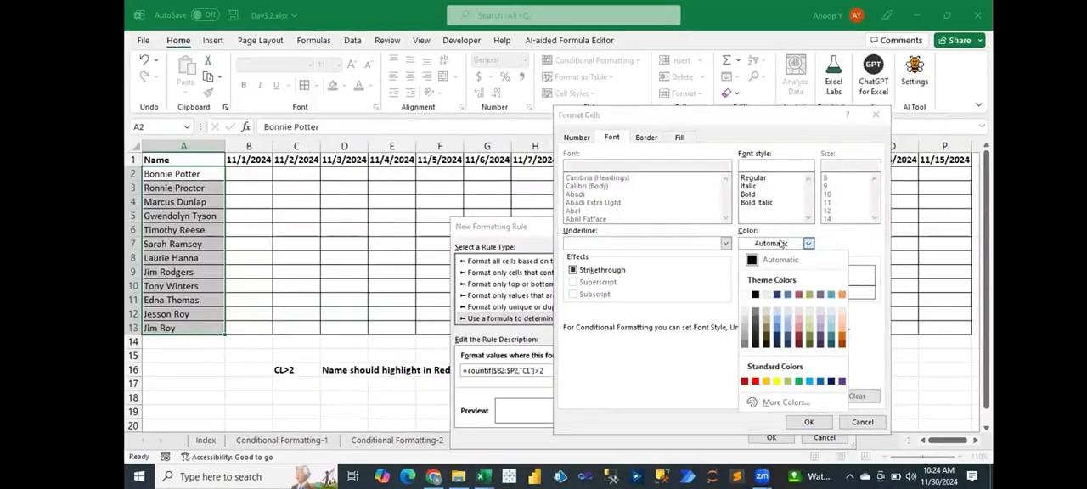
click(744, 294)
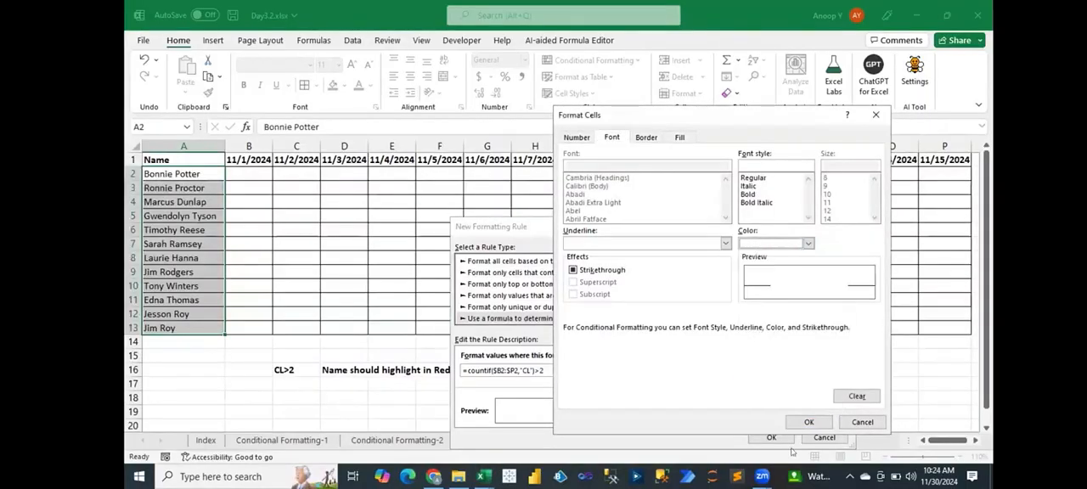
click(808, 423)
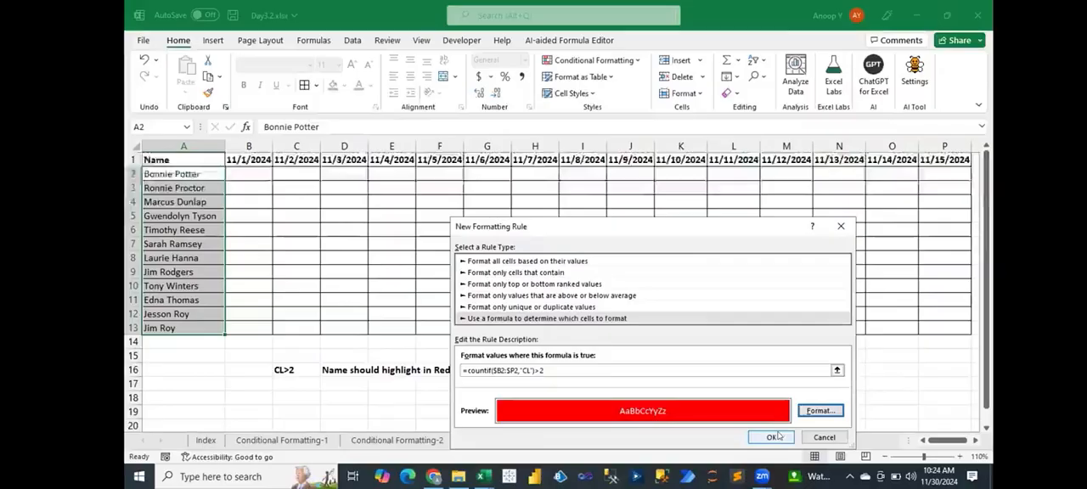
click(775, 436)
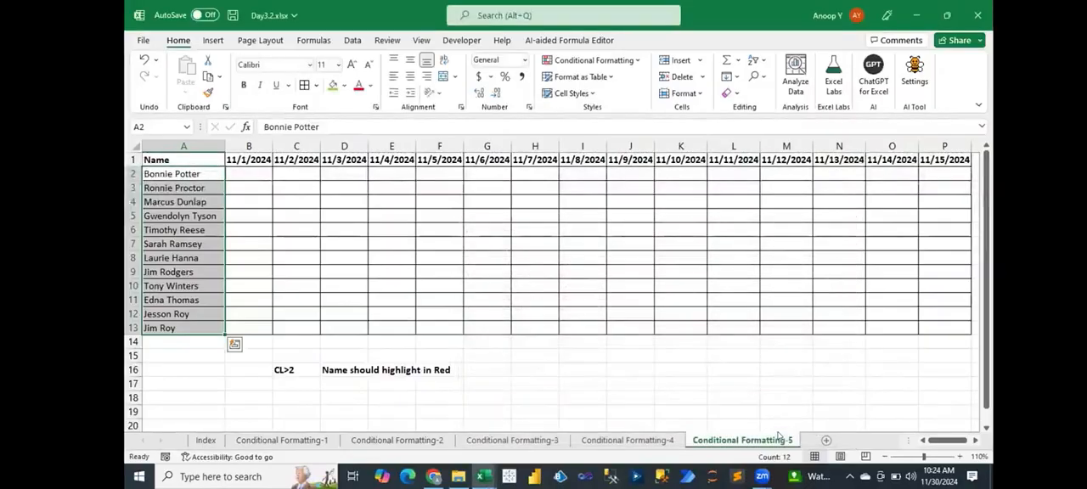
- Enter CL in B2, E2 and K2 to test the rule on the first name
click(253, 172)
text(C)
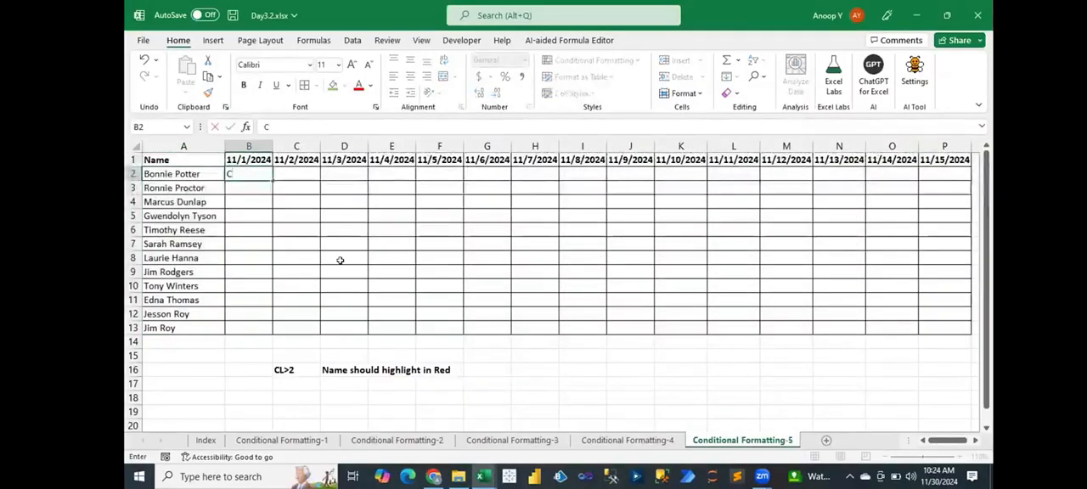
text(L)
key(Tab)
key(Tab)
key(Tab)
text(CL)
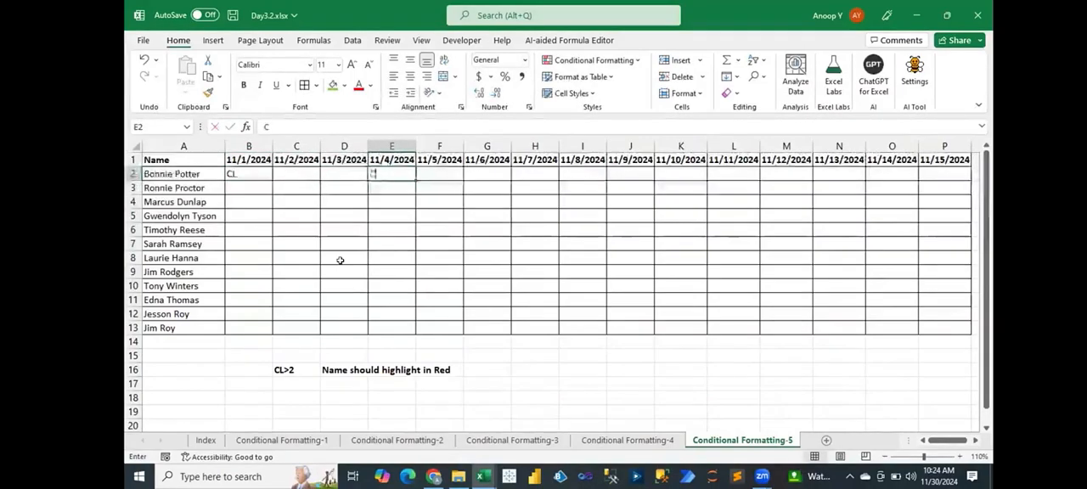
key(Tab)
key(Tab)
key(Tab)
key(Tab)
key(Tab)
key(Tab)
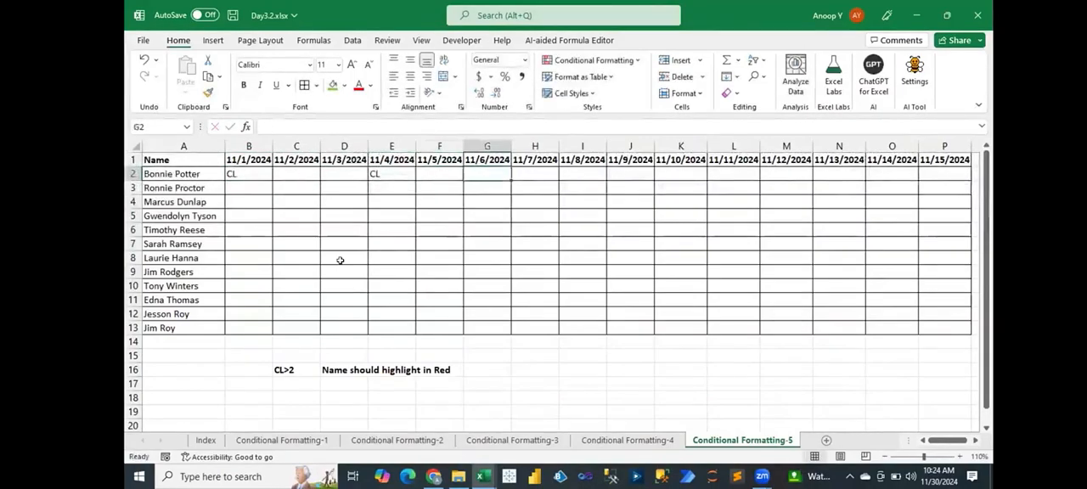
text(CL)
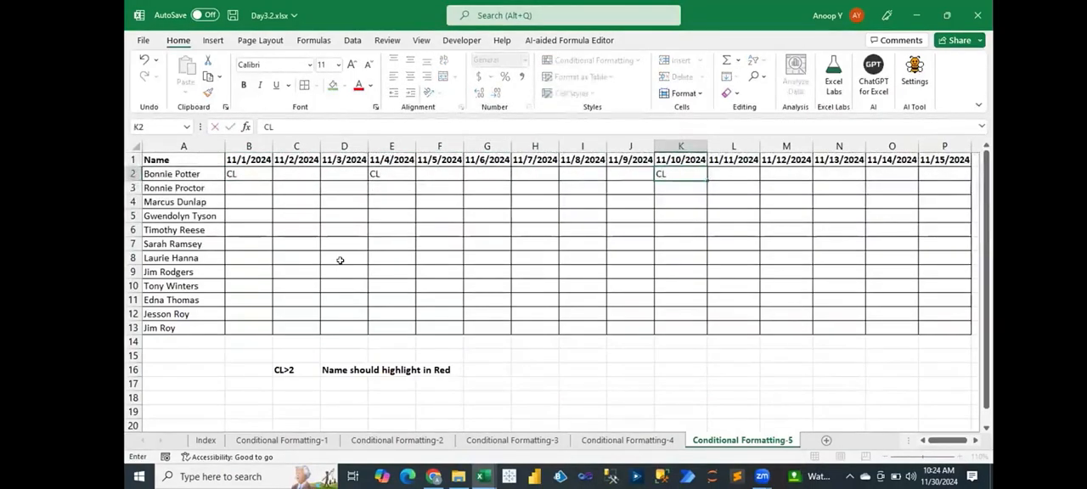
key(Return)
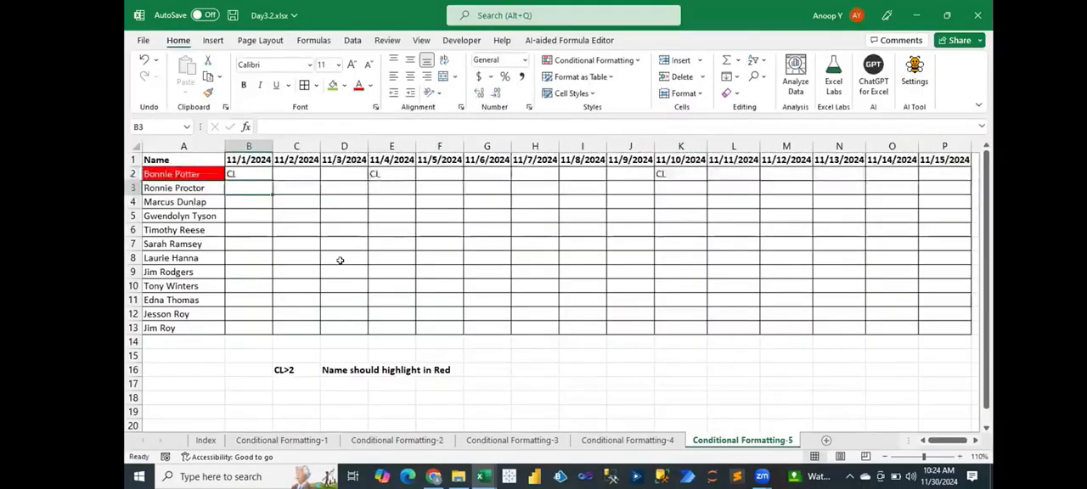
- Enter CL in C5, D5 and I5 to test the rule on the name in row 5
key(Down)
key(Down)
key(Right)
text(CL)
key(Tab)
text(Cl)
key(BackSpace)
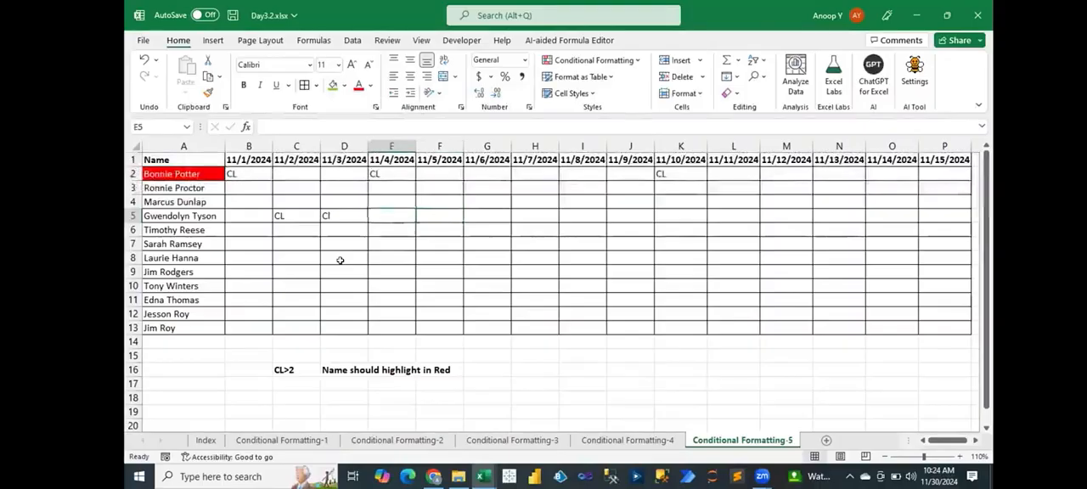
text(L)
key(Tab)
key(Tab)
key(Tab)
key(Tab)
key(Tab)
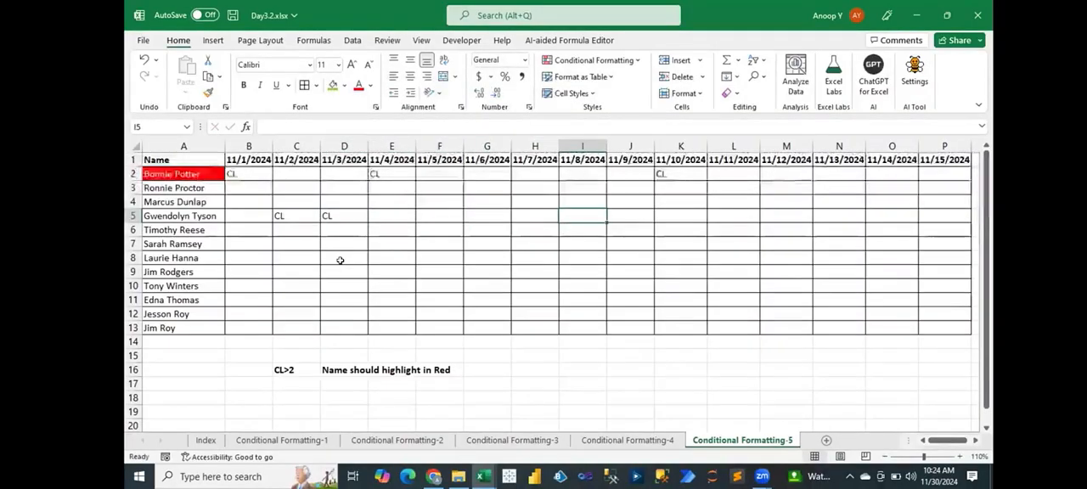
text(CL)
key(Return)
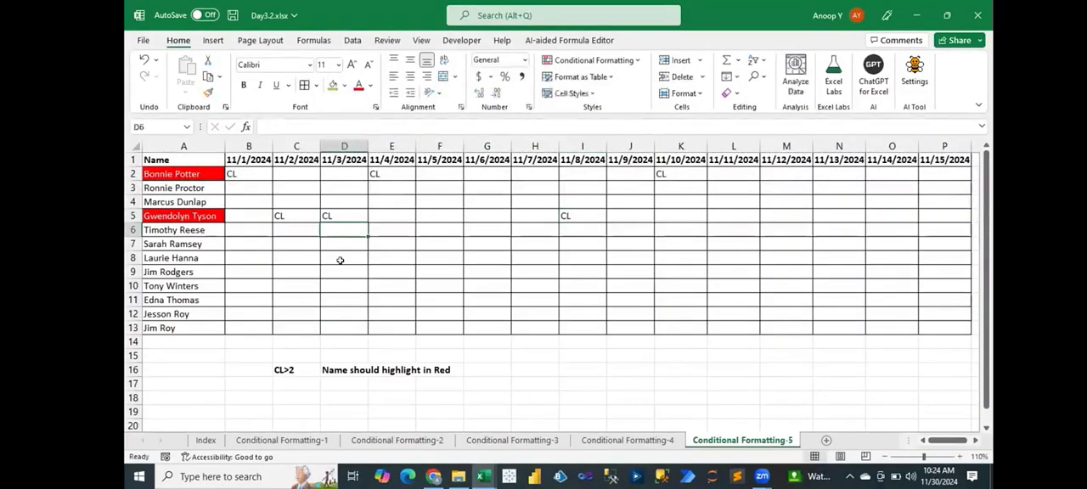
- Enter CL in E8, F8 and G8 to test the rule on the name in row 8
key(Down)
key(Down)
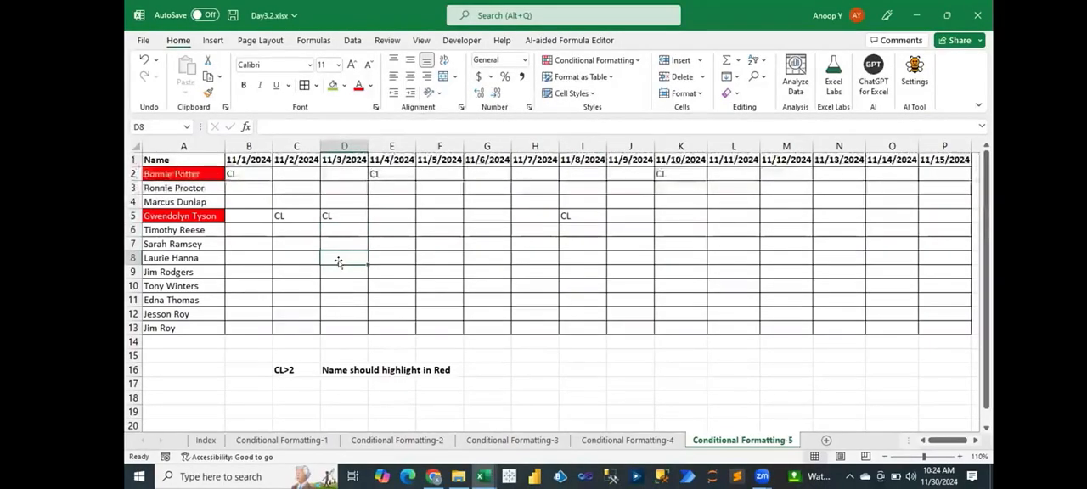
key(Right)
text(CL)
key(Right)
text(CL)
key(Right)
text(CL)
key(Right)
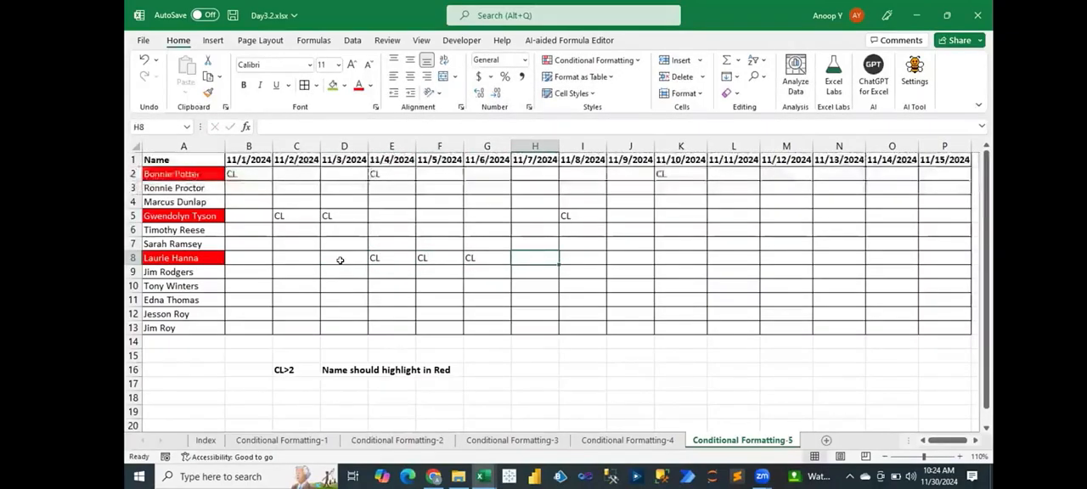
- Enter CL in H11, I11 and K11 to test the rule on the name in row 11
key(Down)
key(Down)
key(Down)
text(CL)
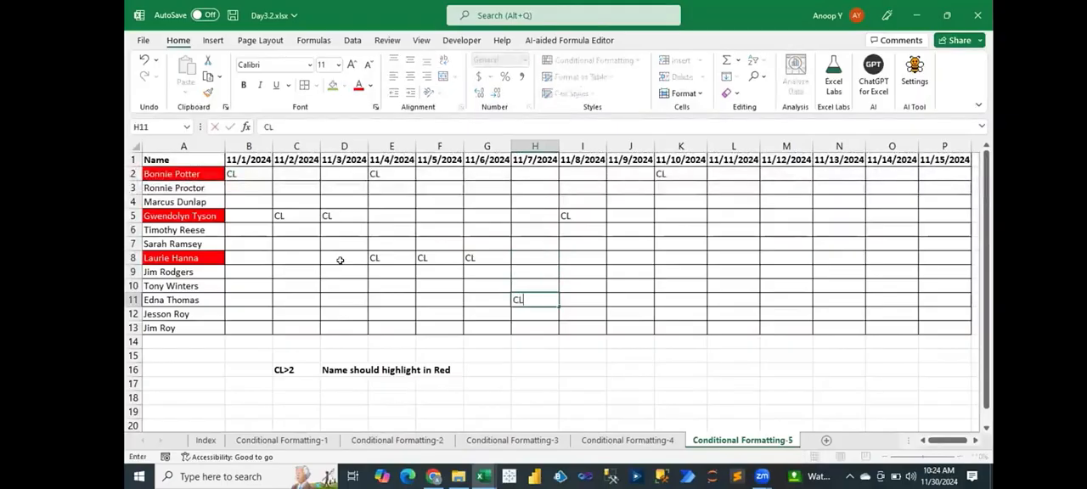
key(Right)
text(CL)
key(Right)
key(Right)
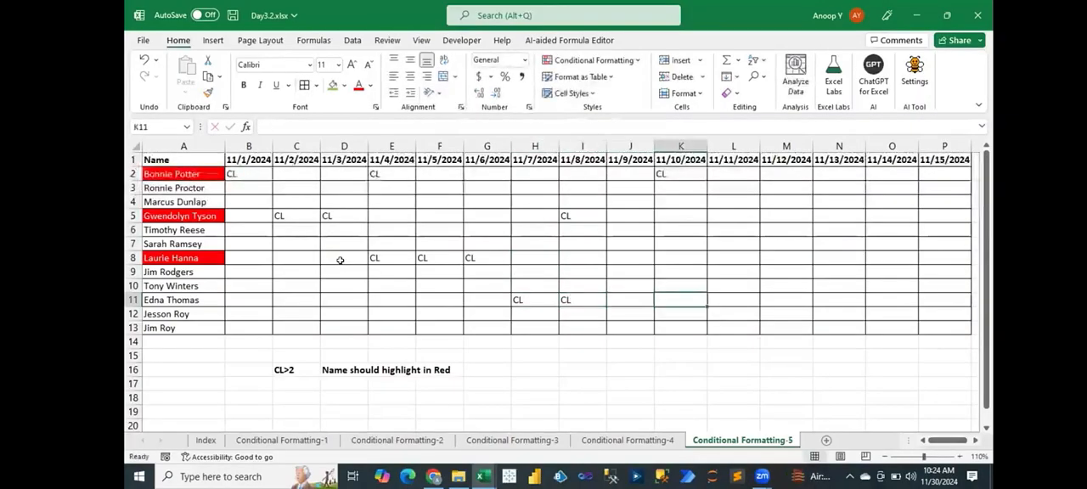
text(CL)
key(Right)
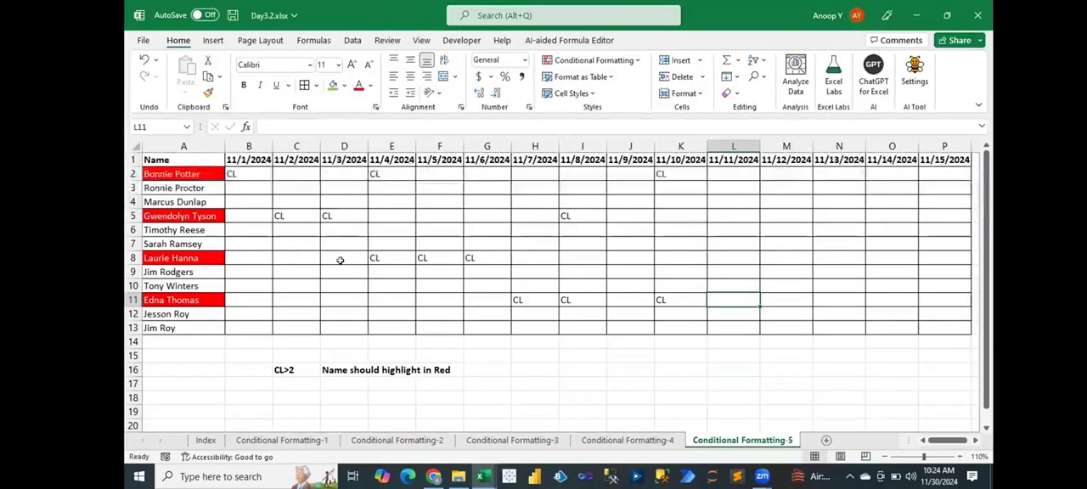
click(201, 160)
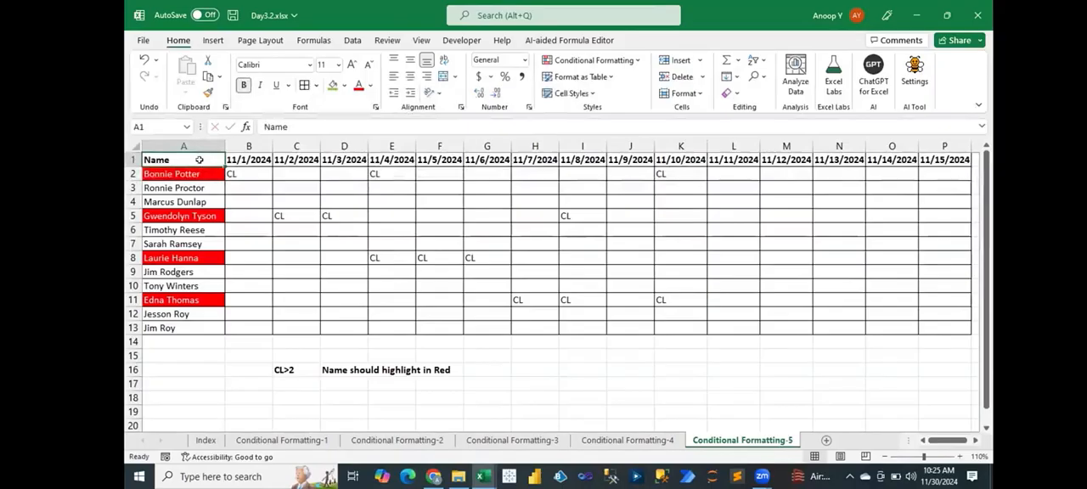
drag(200, 160, 200, 328)
click(620, 425)
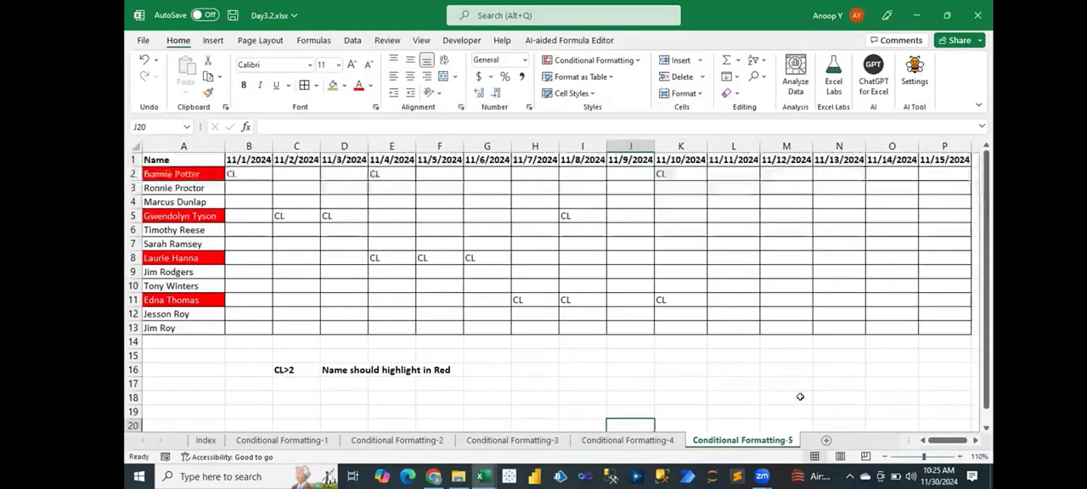
- Add a new worksheet after Conditional Formatting-5 and name it IntQs
click(825, 440)
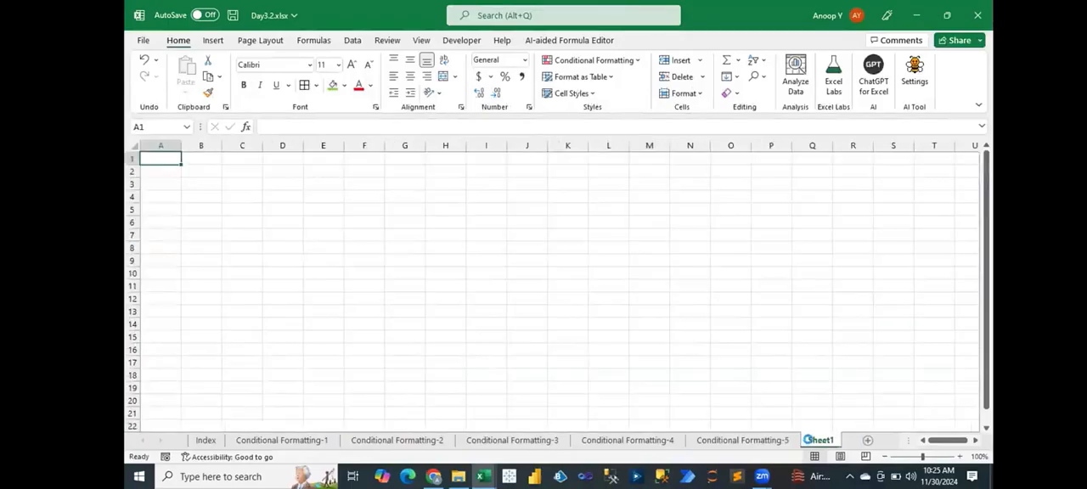
double_click(820, 440)
text(IntQs)
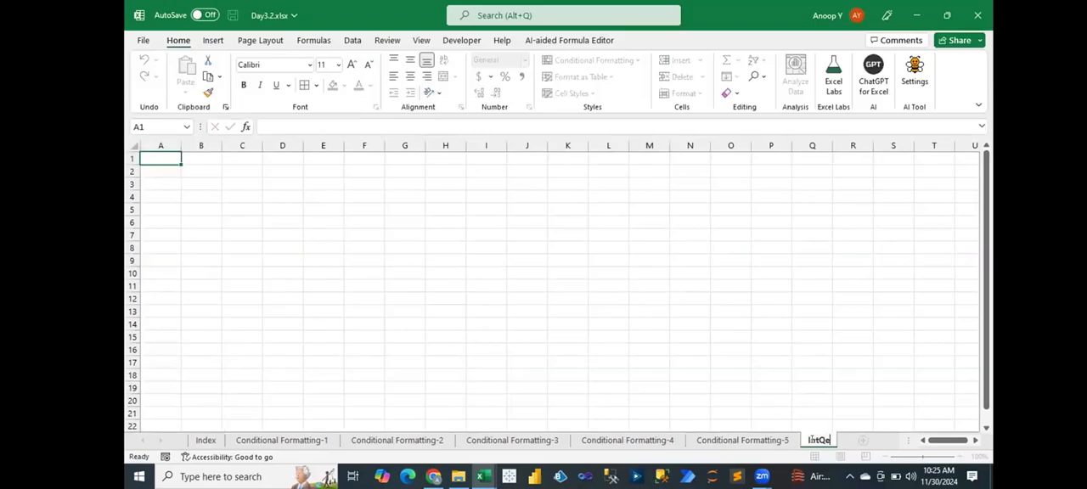
key(Return)
- Enter the header Country in A1 and India in A2, fill the list down to A13 and autofit column A
click(961, 457)
click(960, 457)
click(961, 457)
text(ountry)
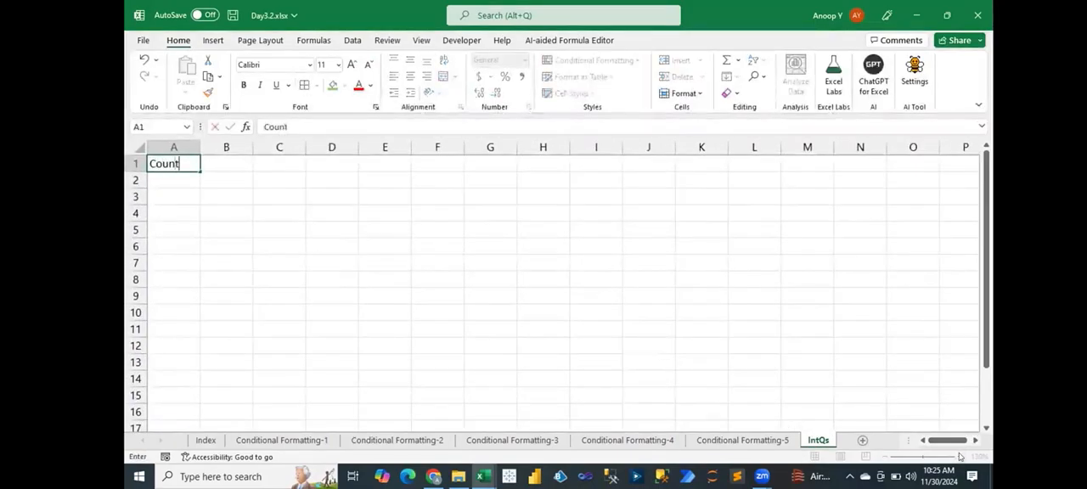
key(Return)
text(India)
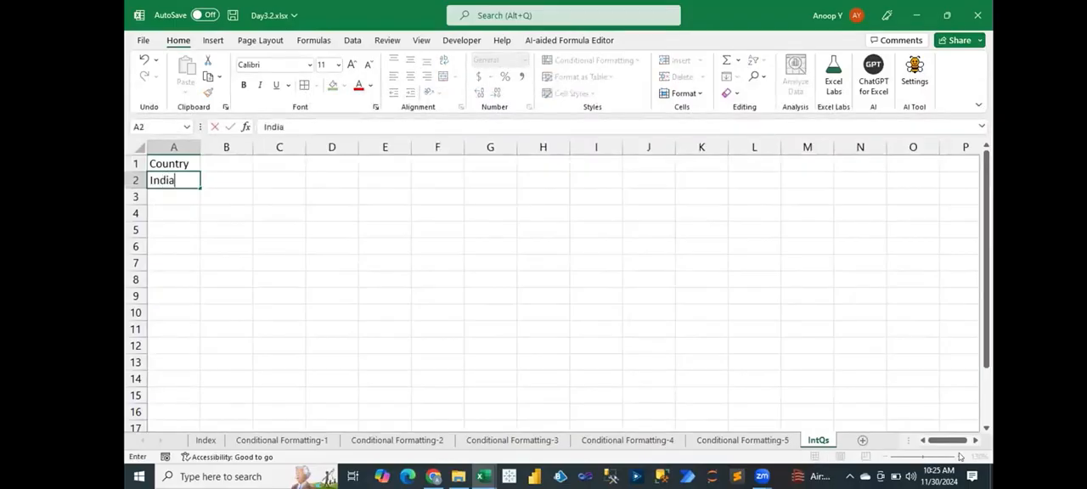
key(Return)
key(Up)
drag(195, 186, 180, 336)
double_click(197, 148)
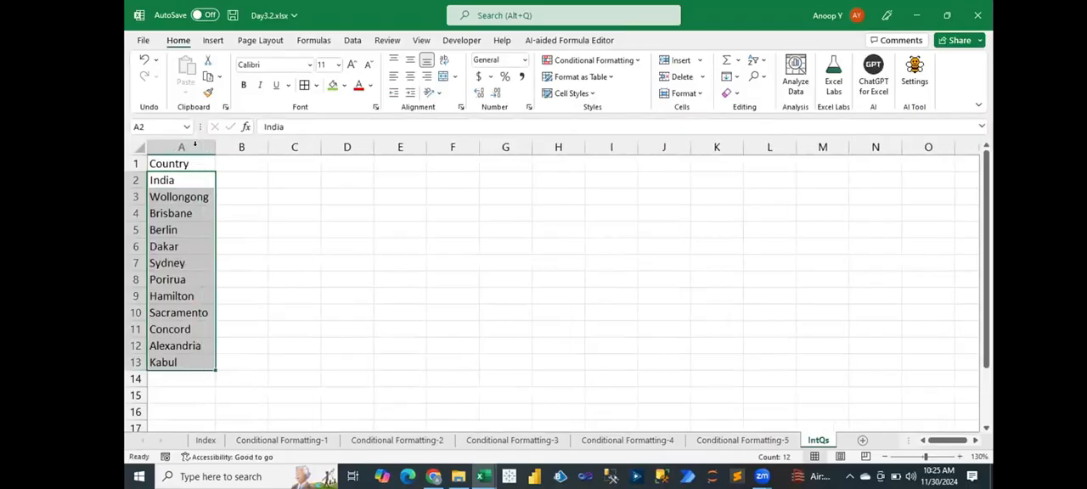
- Enter Jan in B1 and fill the month headers across to Dec in M1
click(241, 163)
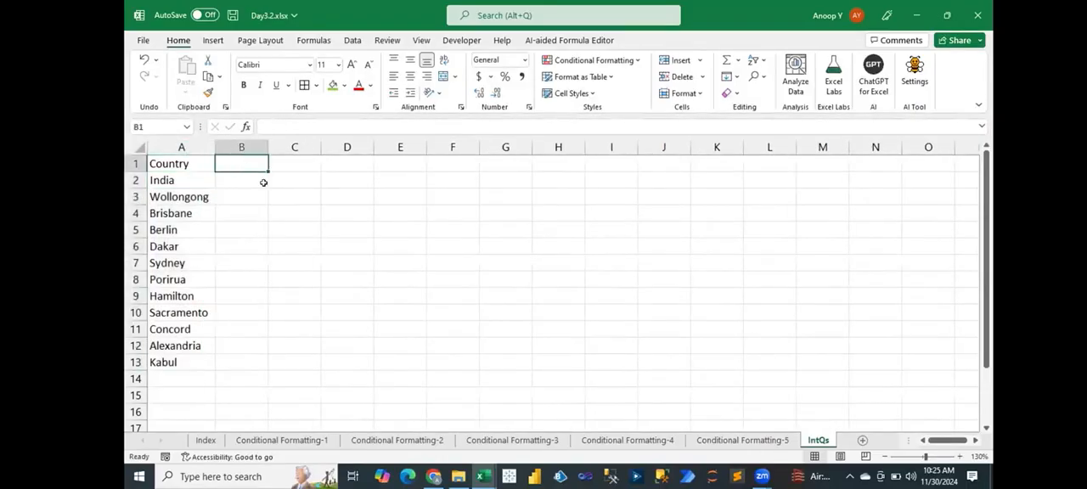
text(Jan)
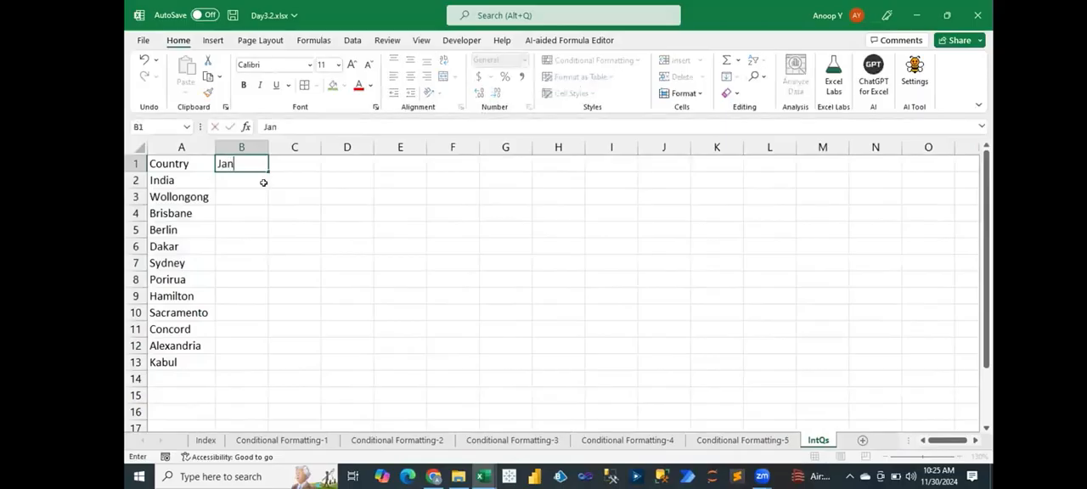
key(Tab)
click(250, 163)
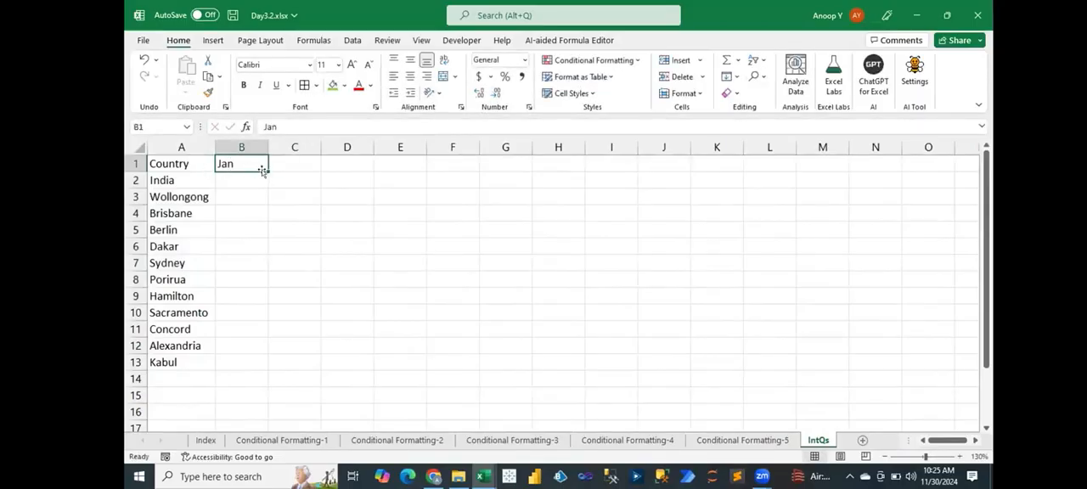
drag(264, 170, 849, 161)
- Enter a RANDBETWEEN formula in B2 that generates a random number between 100 and 900
key(Down)
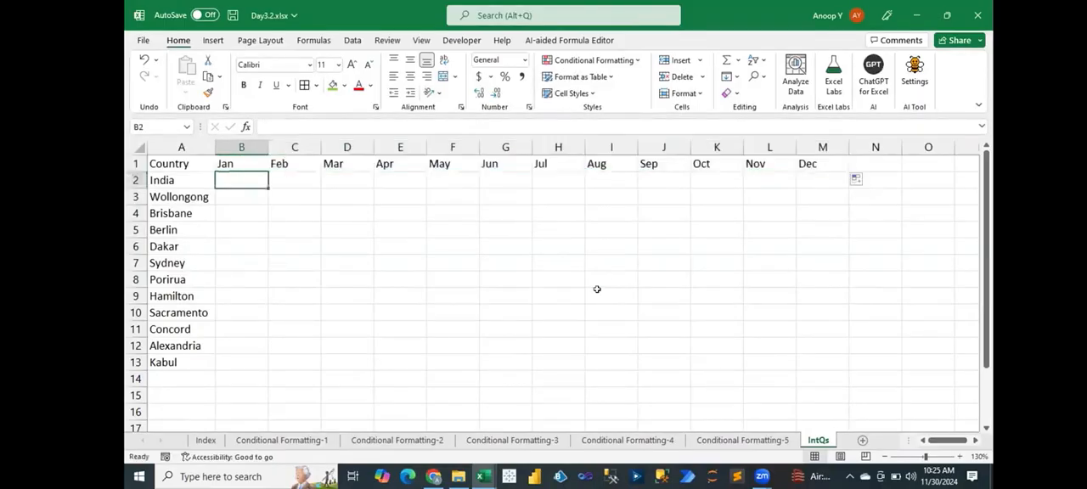
text(=rand)
key(Down)
key(Down)
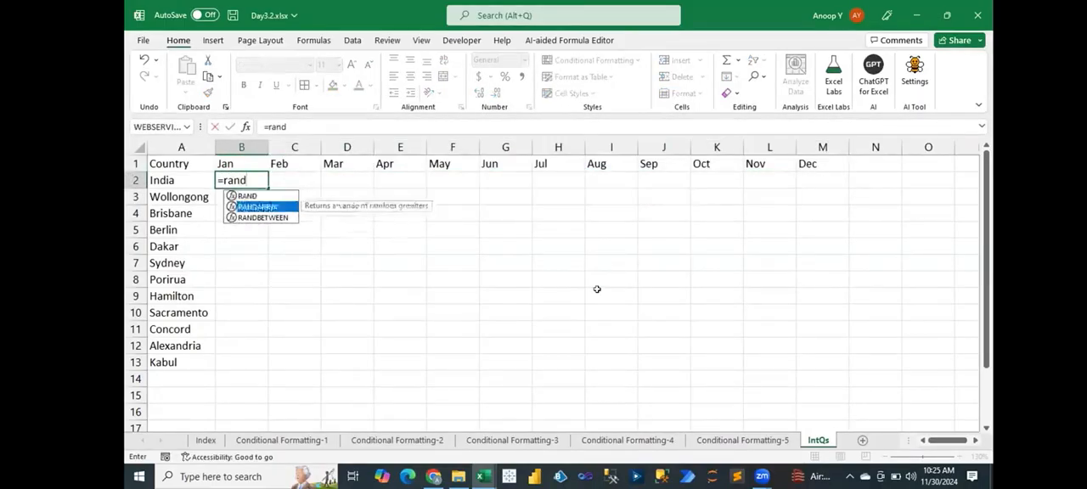
key(Tab)
text(10)
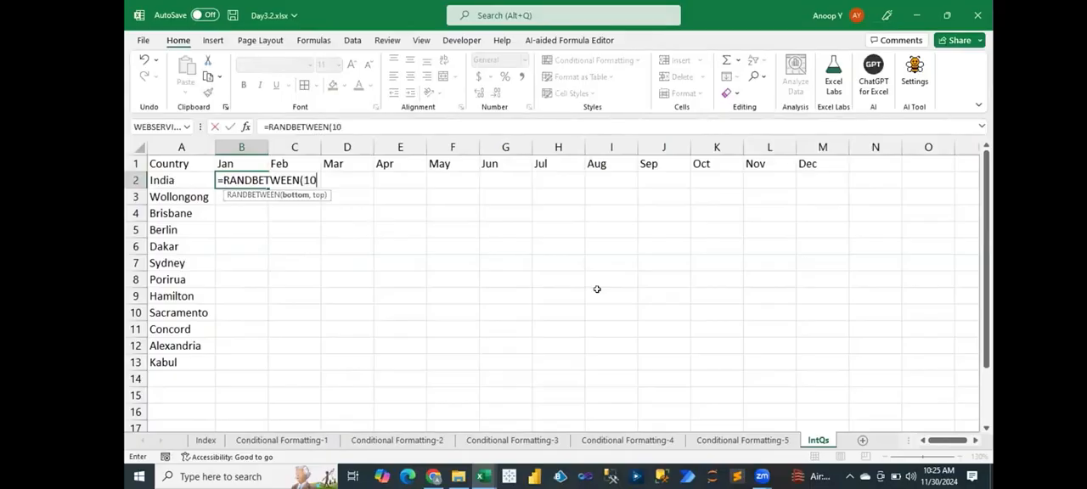
text(0,900)
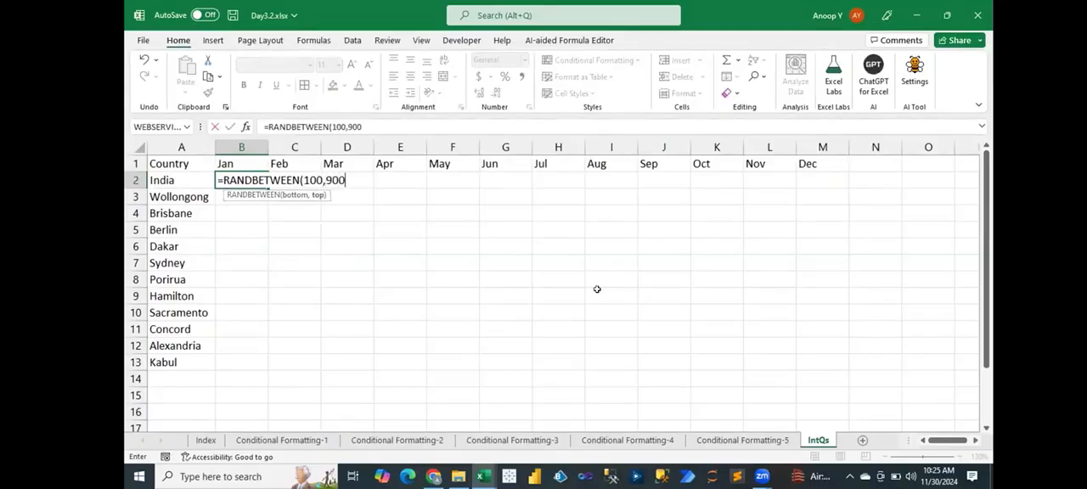
key(Return)
- Fill the random number formula from B2 down and across the whole range B2:M13
key(Left)
key(ctrl+Down)
key(Right)
key(ctrl+shift+Up)
key(shift+Right)
key(shift+Right)
key(shift+Right)
key(shift+Right)
key(shift+Right)
key(shift+Right)
key(shift+Right)
key(shift+Right)
key(shift+Right)
key(shift+Right)
key(shift+Right)
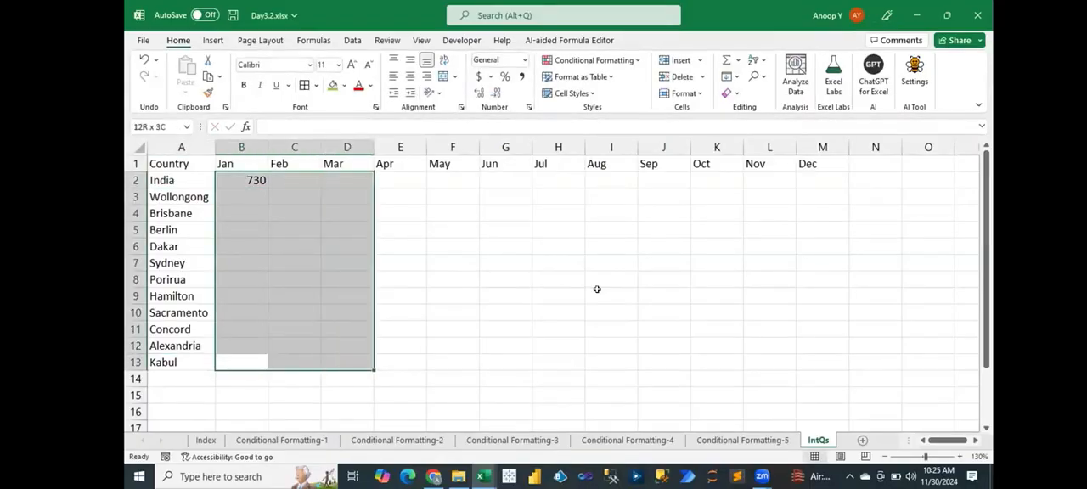
key(ctrl+d)
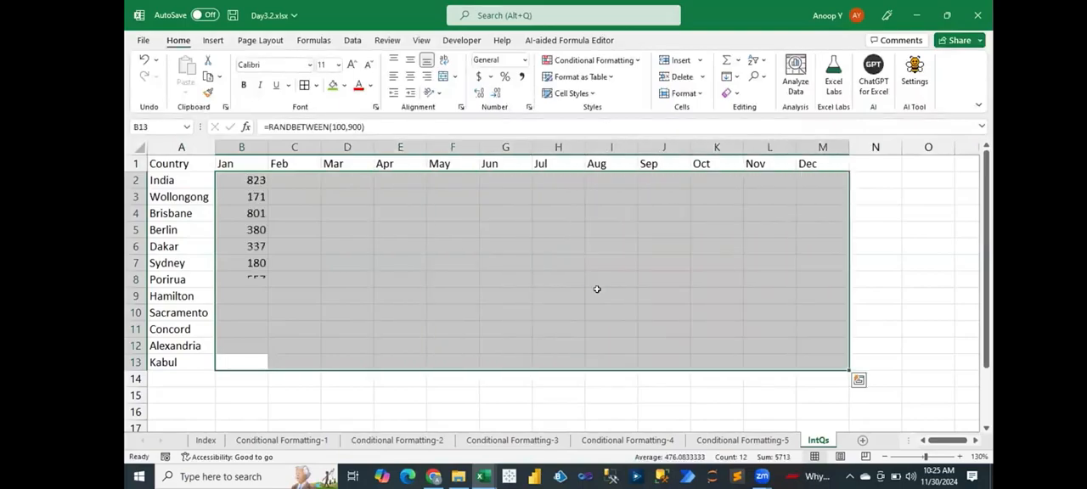
key(ctrl+r)
- Replace the random number formulas in B2:M13 with their fixed values
key(ctrl+c)
key(alt+e)
key(s)
key(v)
key(Return)
key(Escape)
- Total India's monthly figures in N2 with a SUM of B2:M2
key(ctrl+Up)
key(Down)
key(Right)
key(Right)
key(Right)
key(Right)
key(Right)
key(Right)
key(Right)
key(Right)
key(Right)
key(Right)
key(Right)
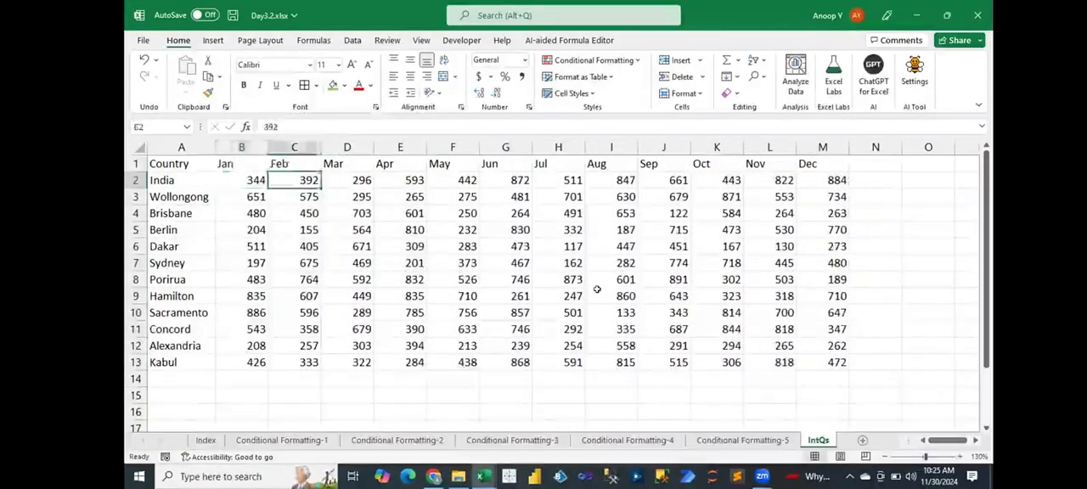
key(Right)
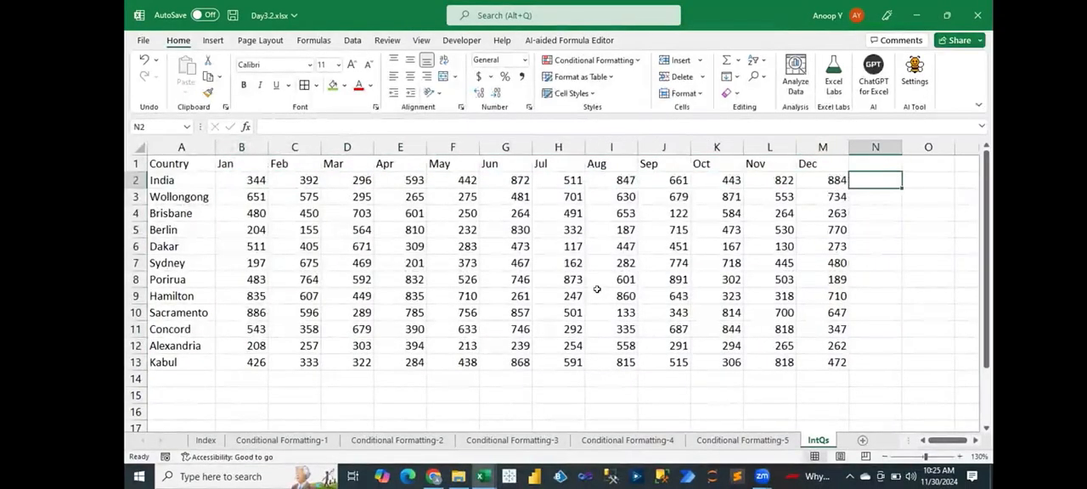
text(=si)
key(BackSpace)
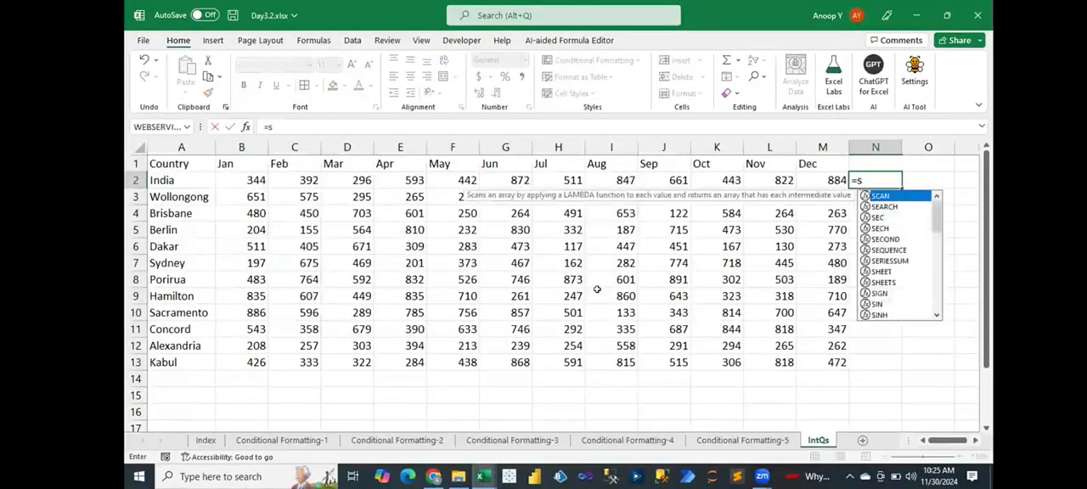
text(um)
key(Tab)
key(Left)
key(ctrl+shift+Left)
key(shift+Right)
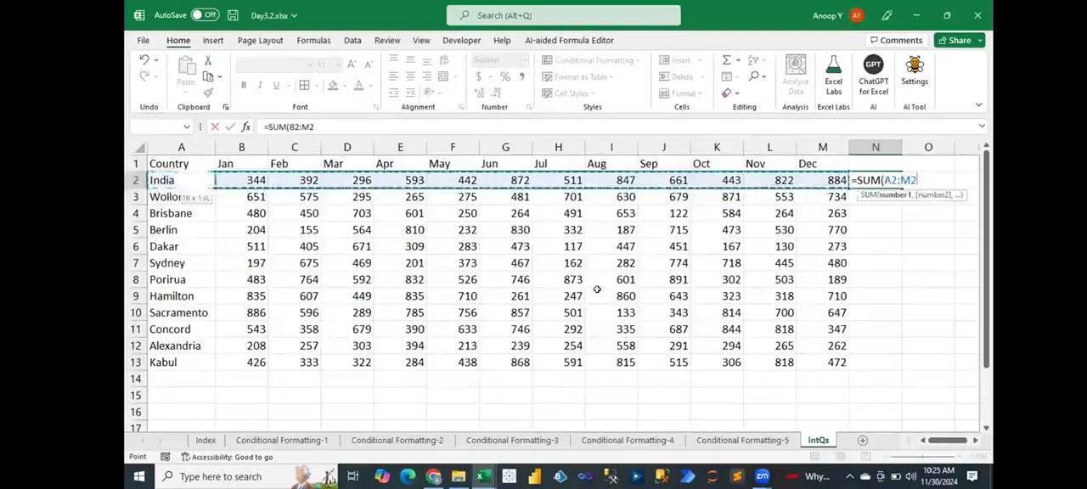
key(Return)
- Copy the SUM formula from N2 down to N13 for the remaining rows
key(Left)
key(ctrl+Down)
key(Right)
key(ctrl+shift+Up)
key(ctrl+d)
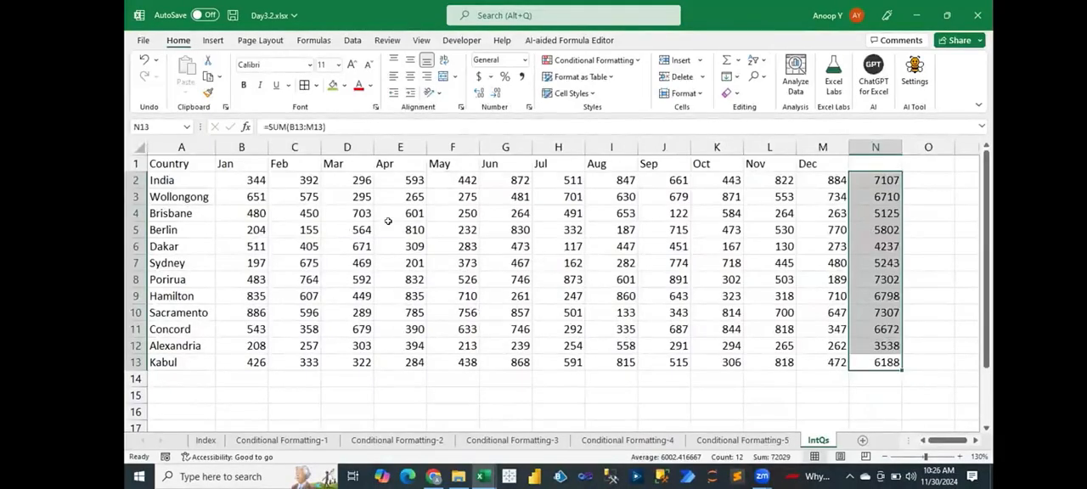
- Make the headers in A1:M1 bold and centred, then left-align the Country header
click(169, 162)
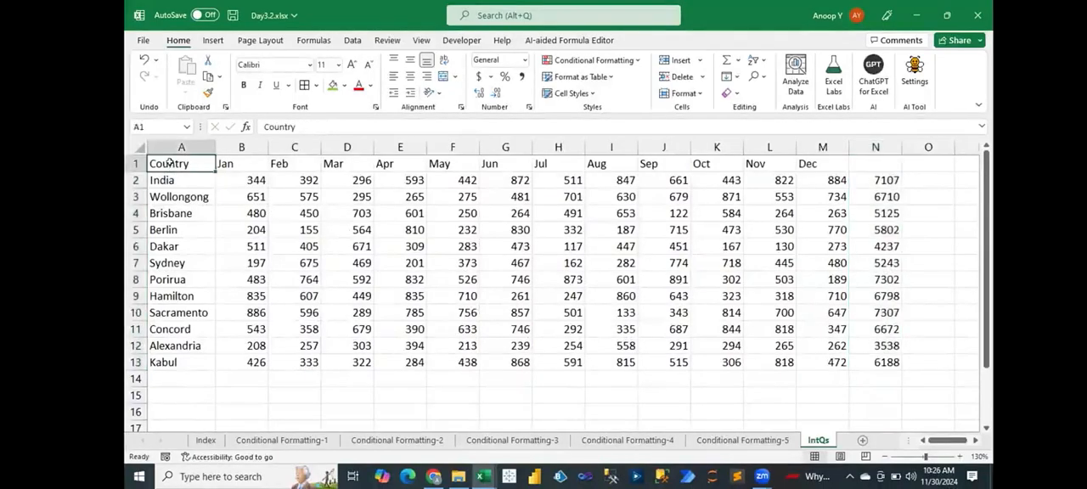
key(ctrl+shift+Right)
key(ctrl+b)
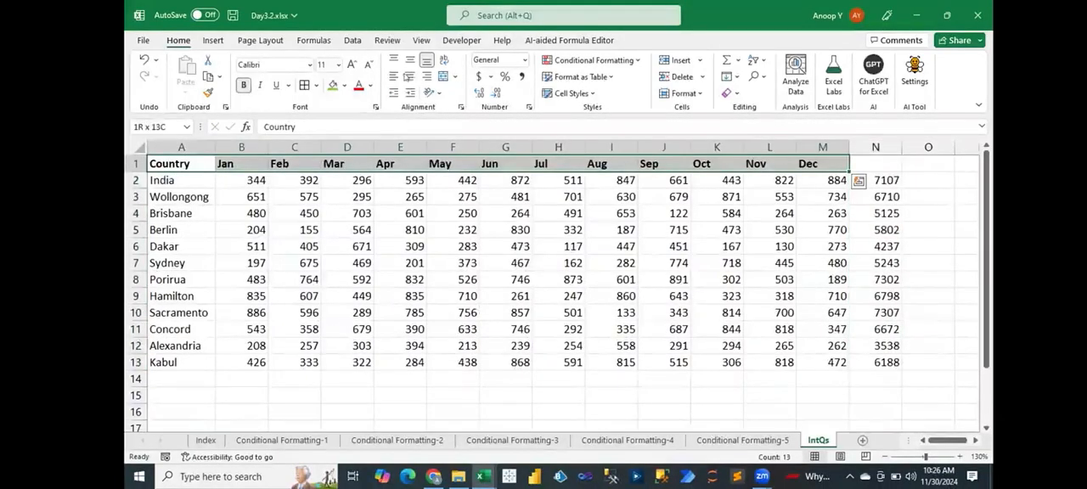
click(411, 75)
click(208, 162)
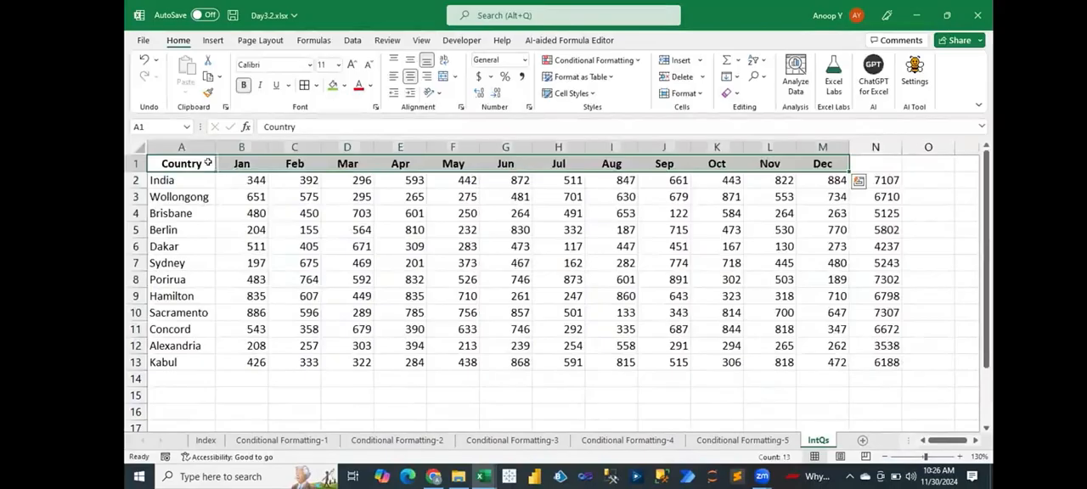
click(393, 76)
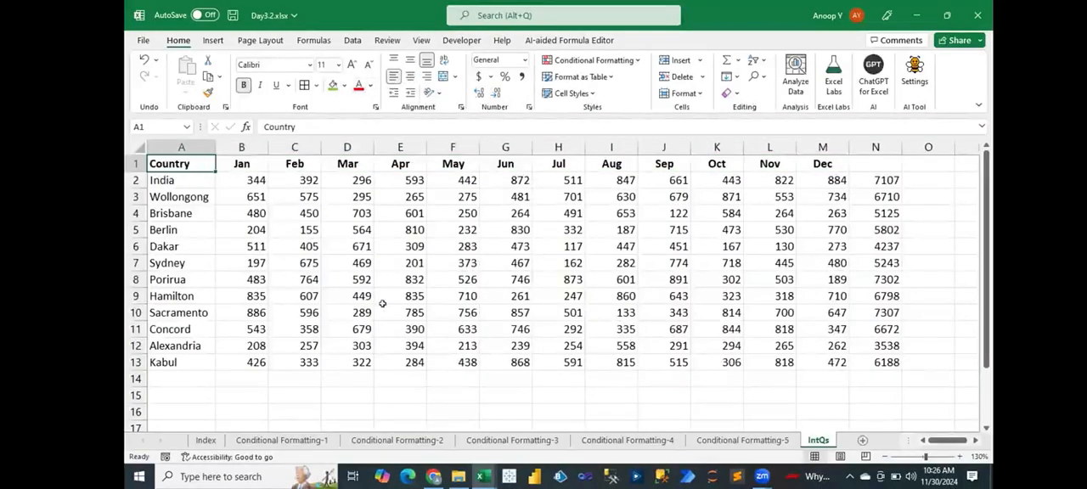
- Begin the question in C15 with "Highlight Country in Green Colour which is having the sales>6000"
click(308, 396)
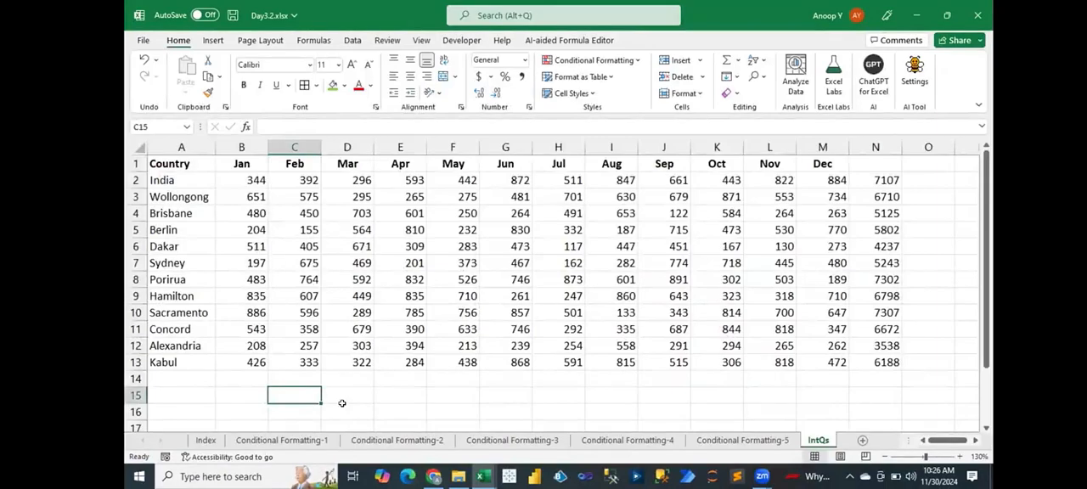
text(1)
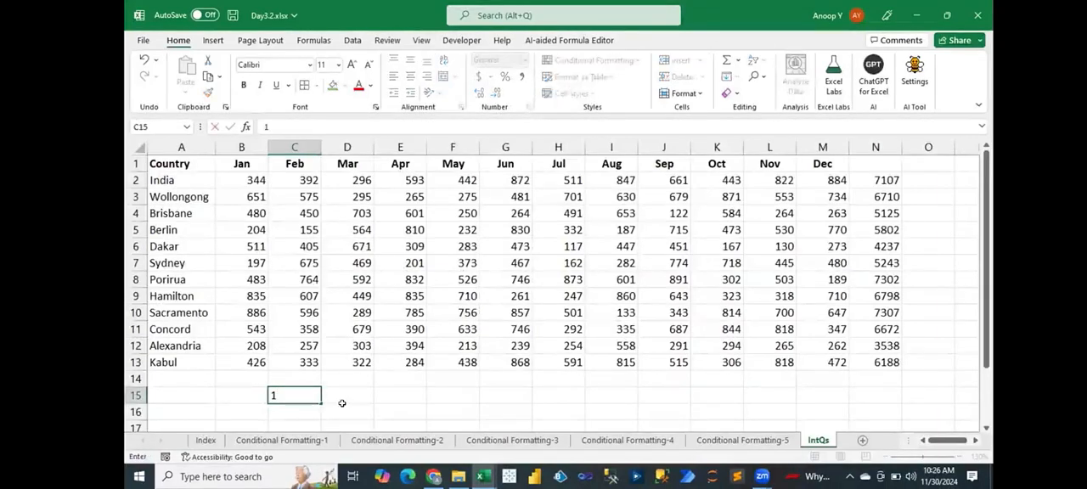
key(Escape)
text(Hig)
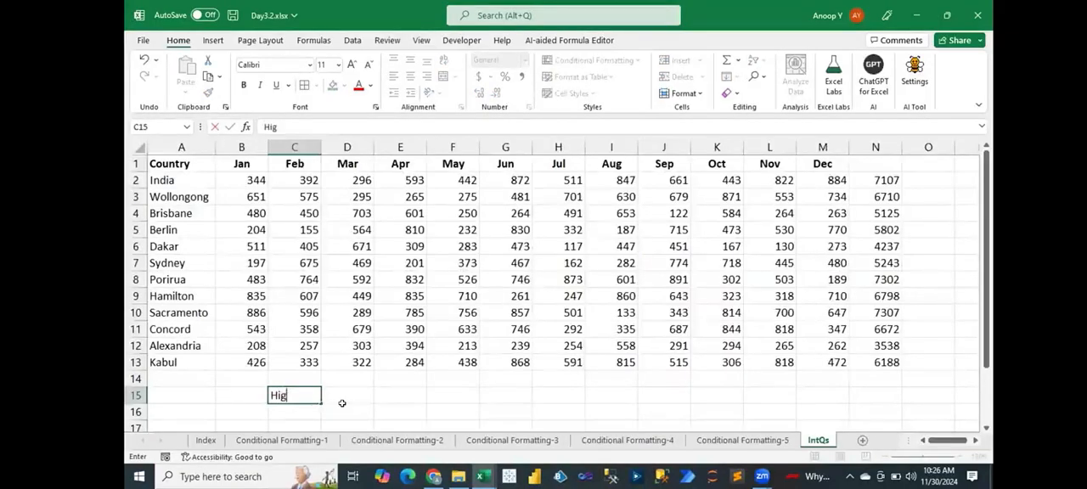
text(hlight Vountry)
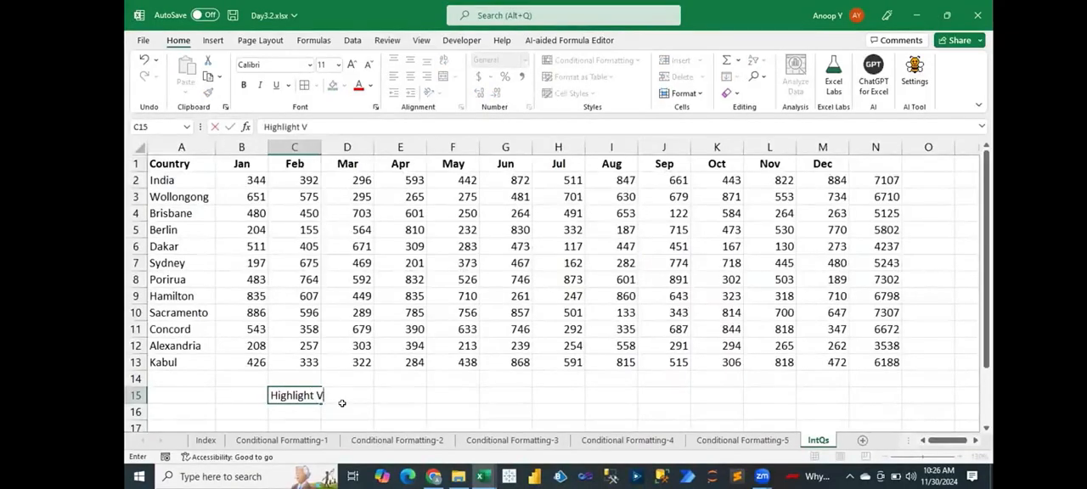
key(BackSpace)
key(BackSpace)
key(BackSpace)
key(BackSpace)
key(BackSpace)
key(BackSpace)
key(BackSpace)
text(Country)
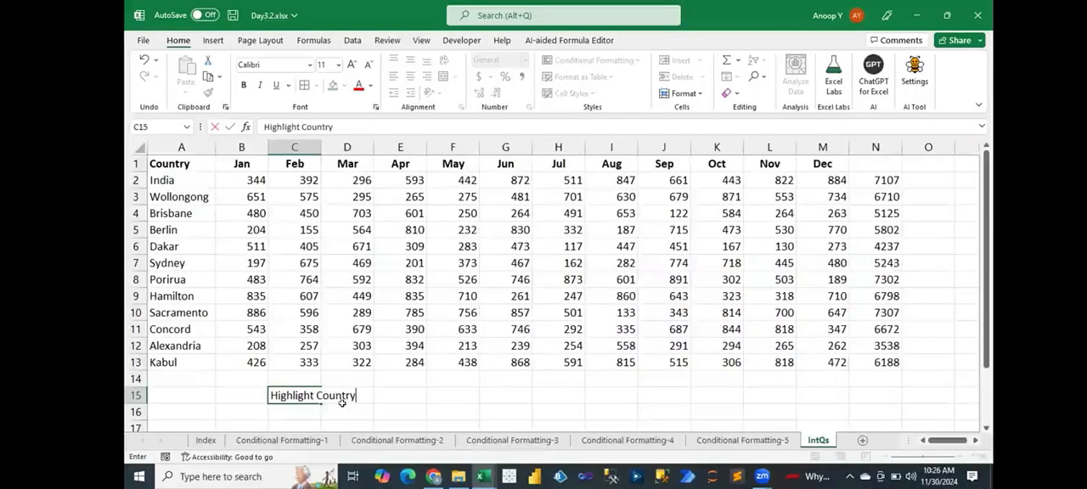
text( in Gree)
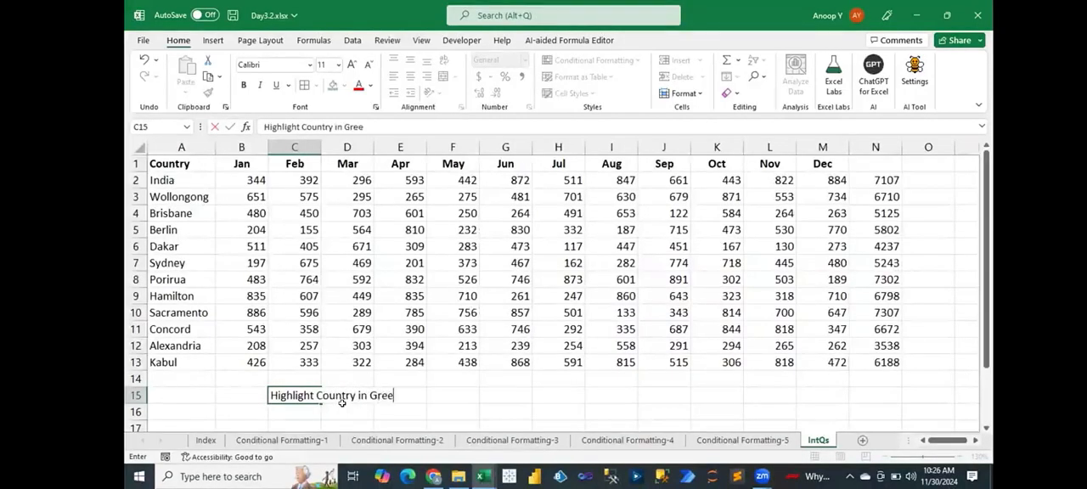
text(n Colour which )
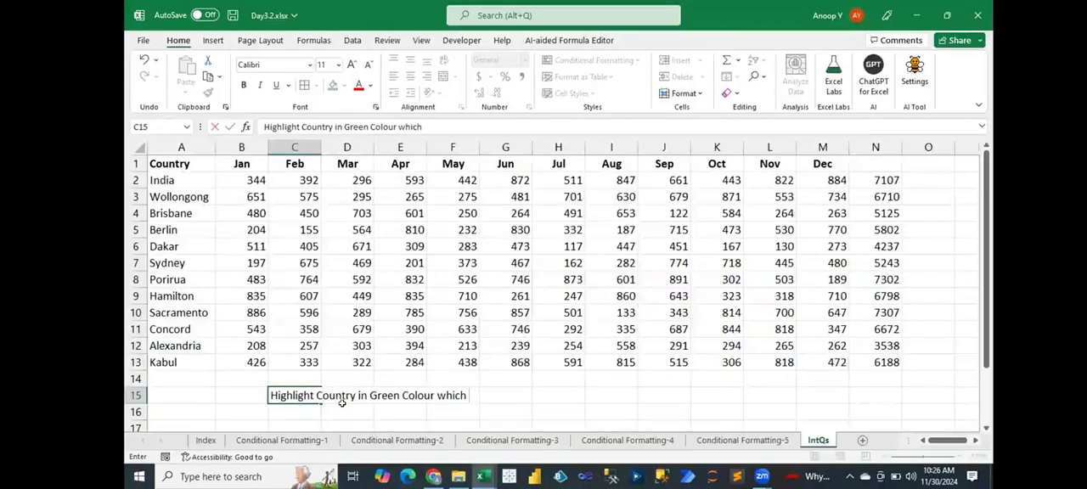
text(is having the sales )
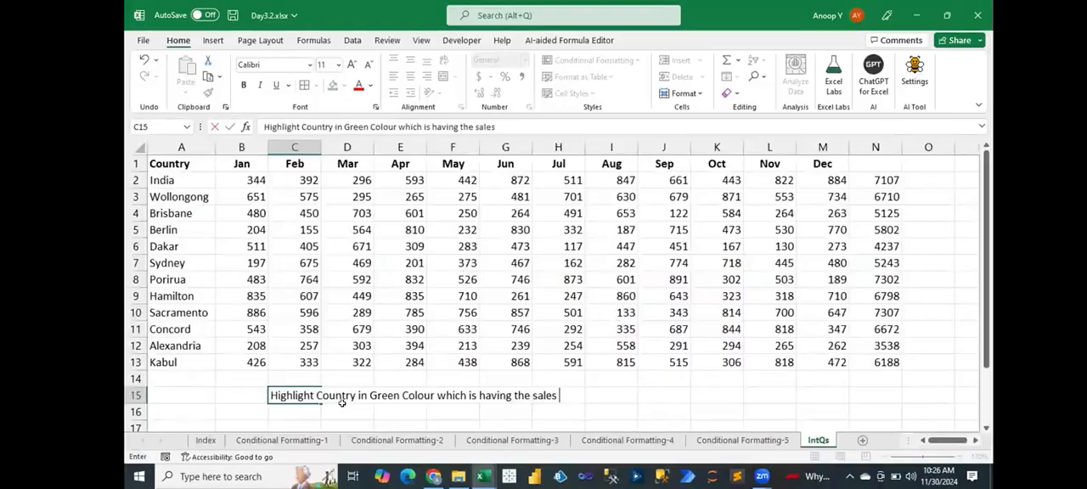
text(>6000 and other county should )
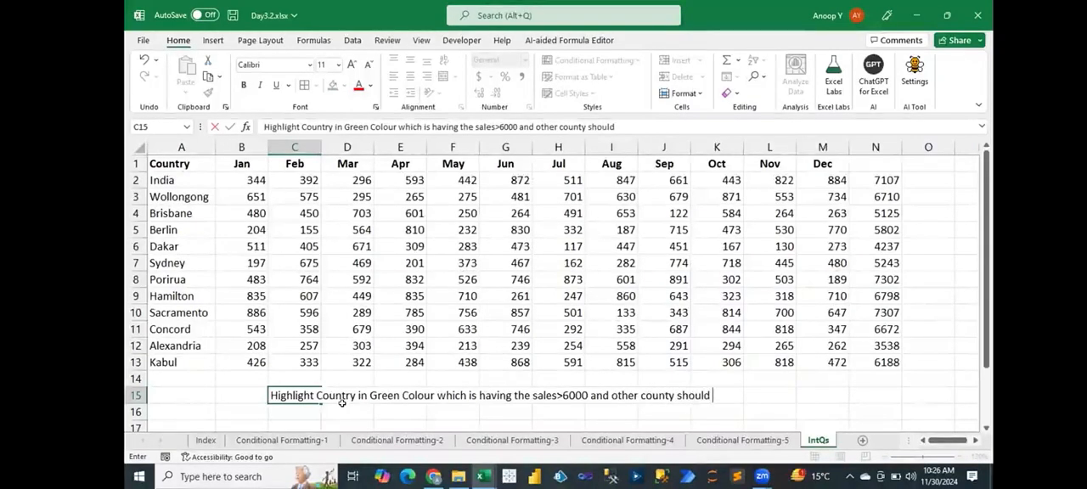
text(highlig)
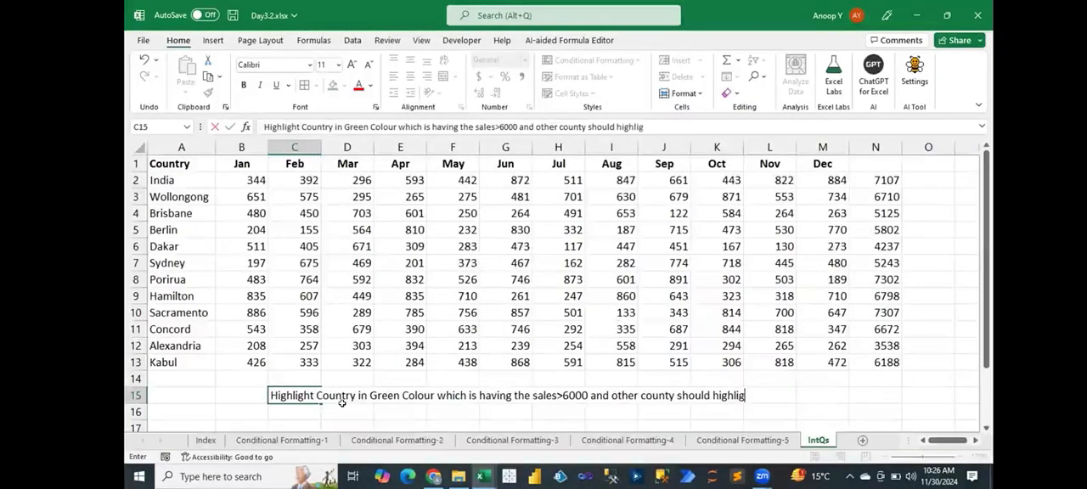
text(ht in Re)
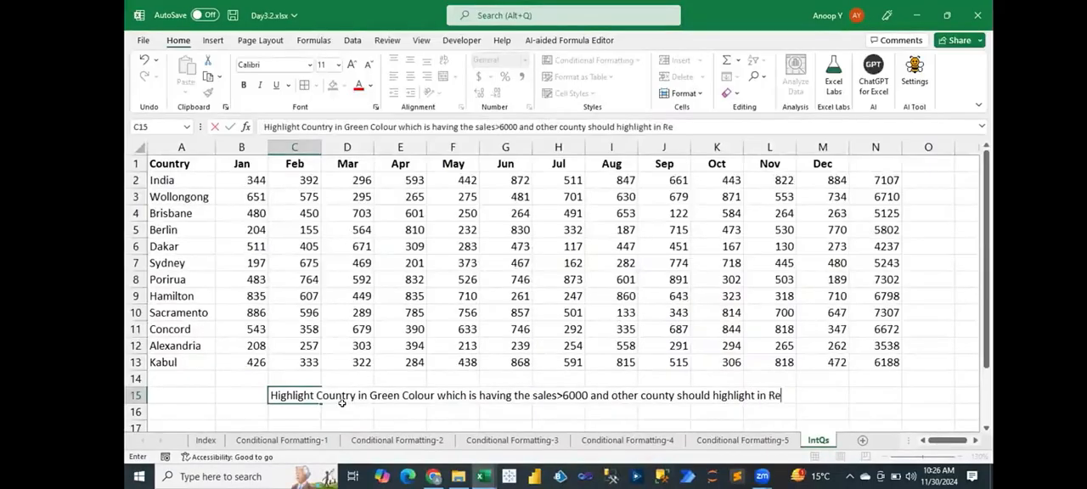
text(d color)
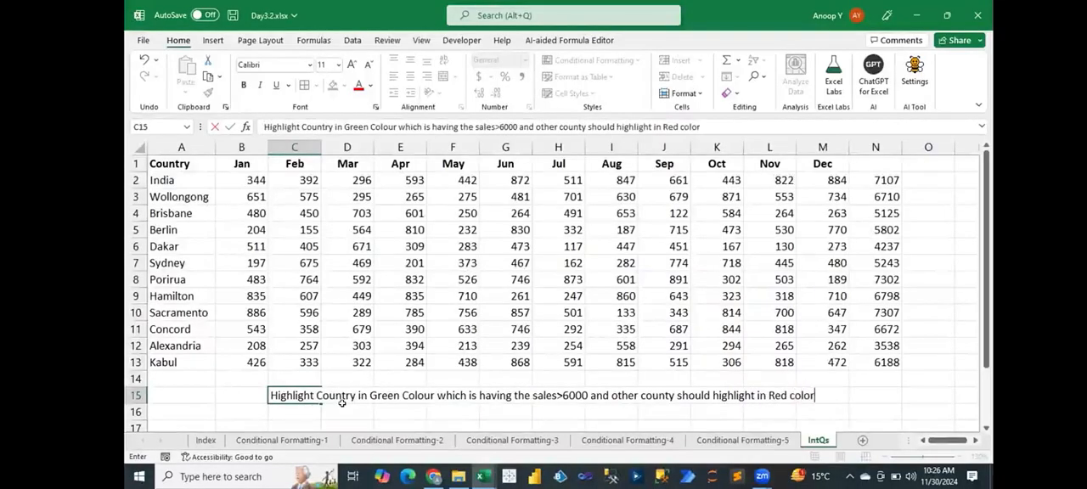
text(.)
- Complete the C15 question with " and other county should highlight in Red color." and make the cell bold
key(Return)
key(Up)
key(ctrl+b)
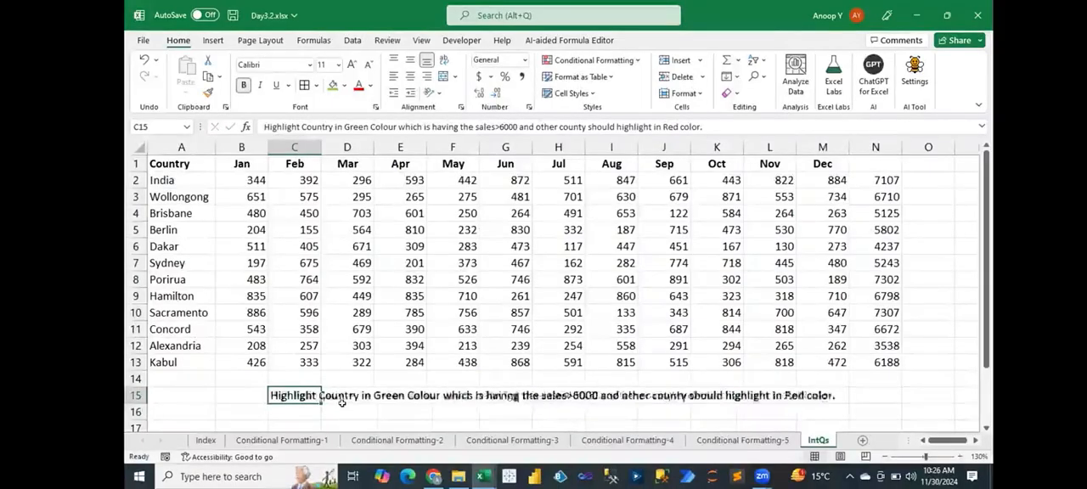
- Change the sales condition in the C15 question to >=6000 and save the workbook
click(497, 126)
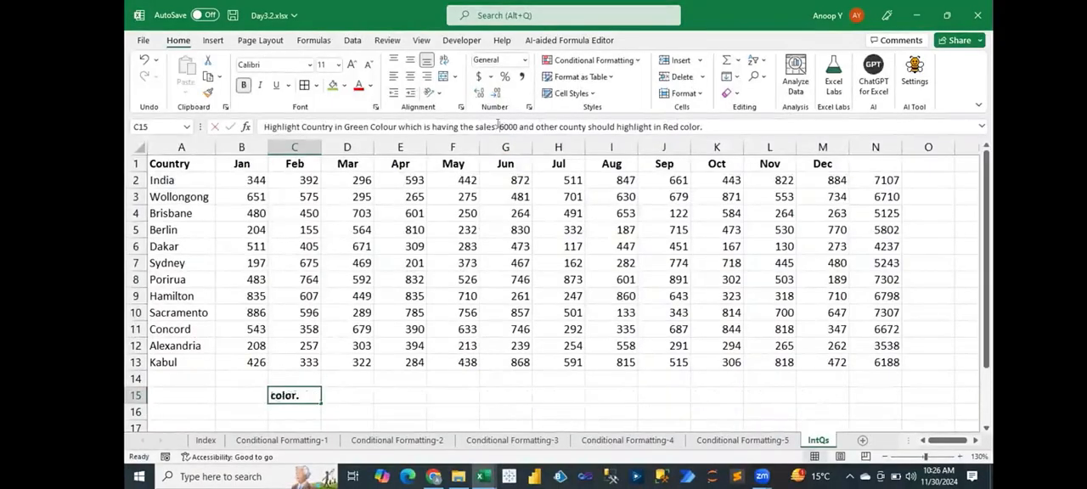
text(=)
key(ctrl+s)
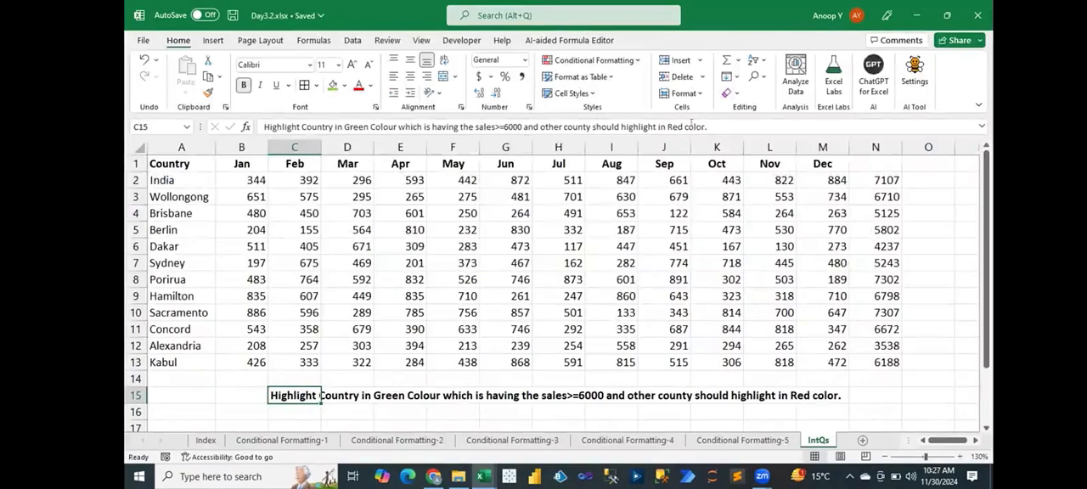
- Replace the word "color" at the end of the C15 question with "Colour"
double_click(692, 125)
text(XC)
key(BackSpace)
text(olour)
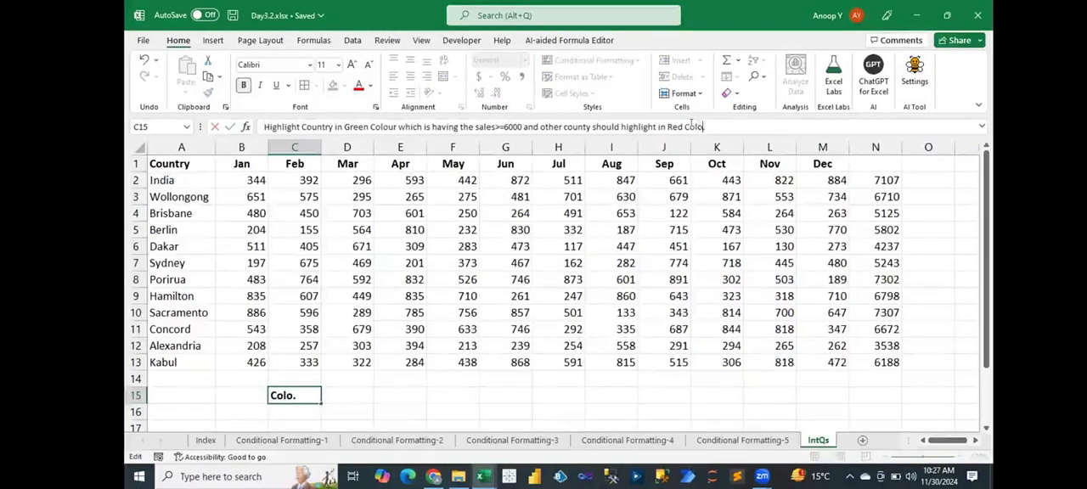
key(Return)
key(Up)
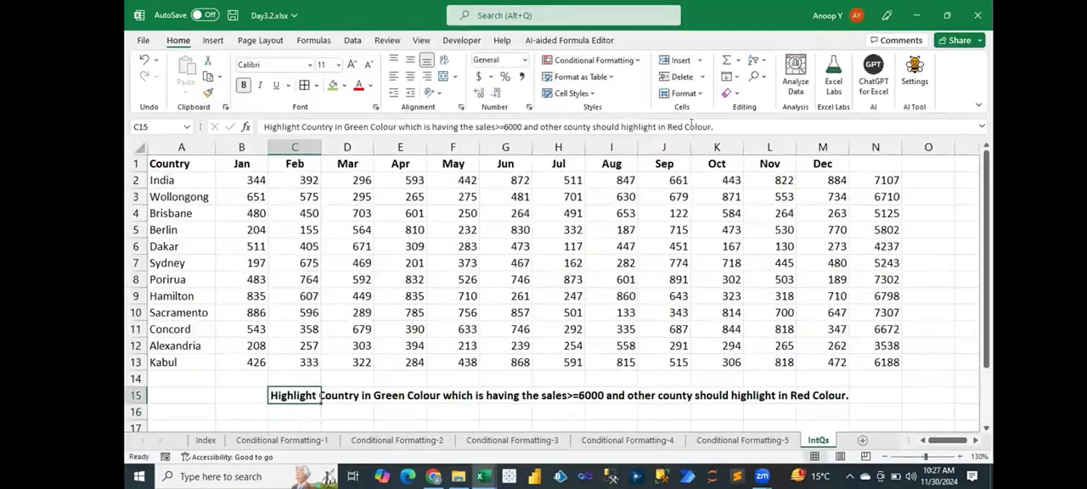
click(874, 177)
drag(873, 178, 882, 365)
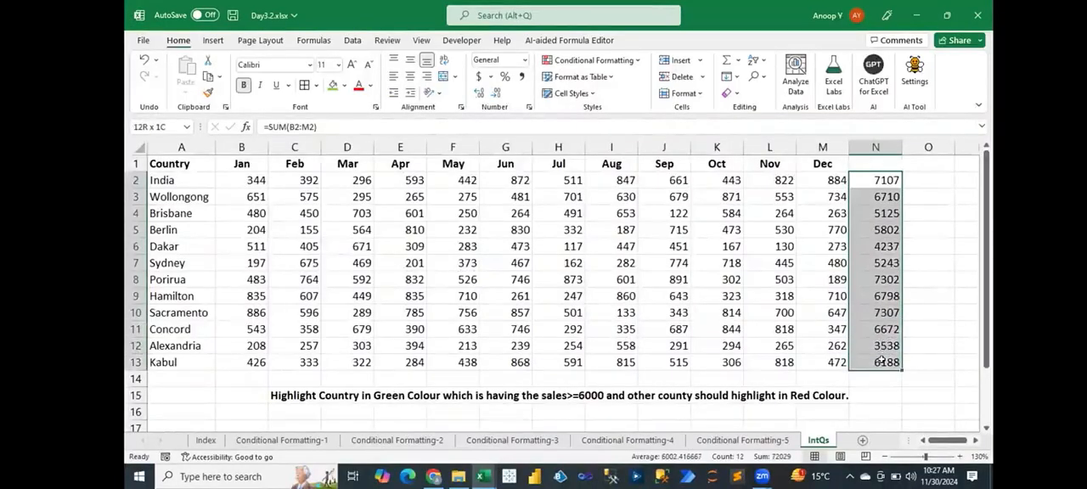
click(875, 180)
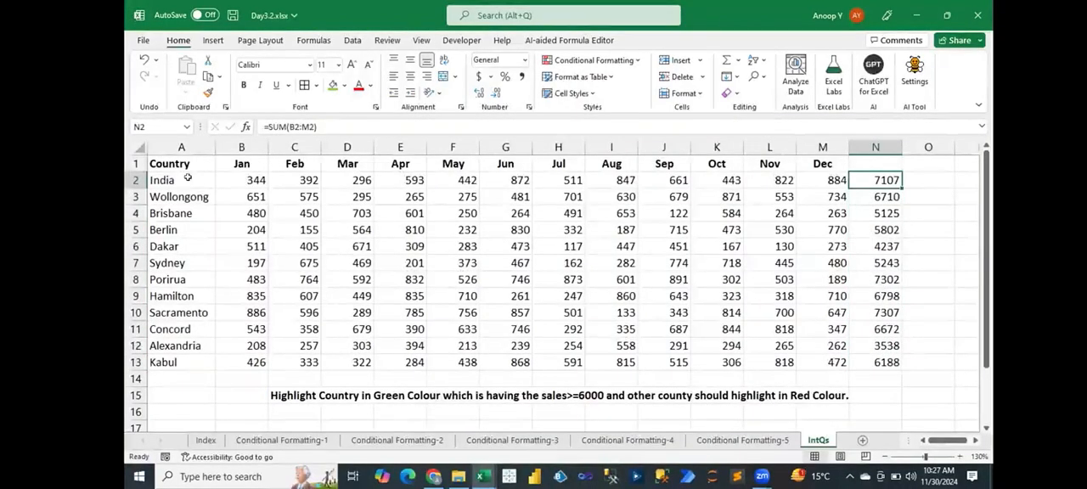
- Start a formula-based conditional formatting rule for the countries in A2:A13 with =sum($B2:$M2)>=6000
drag(184, 178, 171, 359)
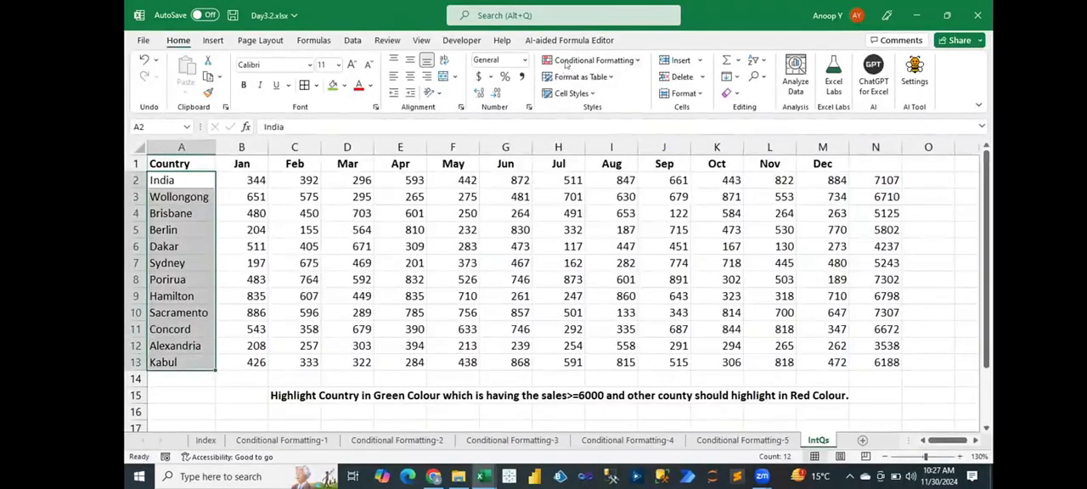
click(567, 63)
click(582, 235)
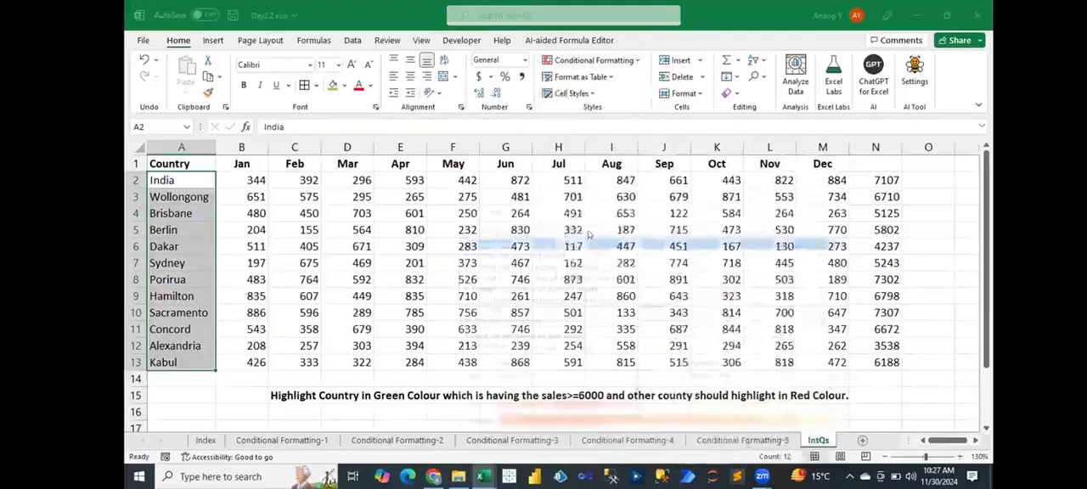
click(545, 300)
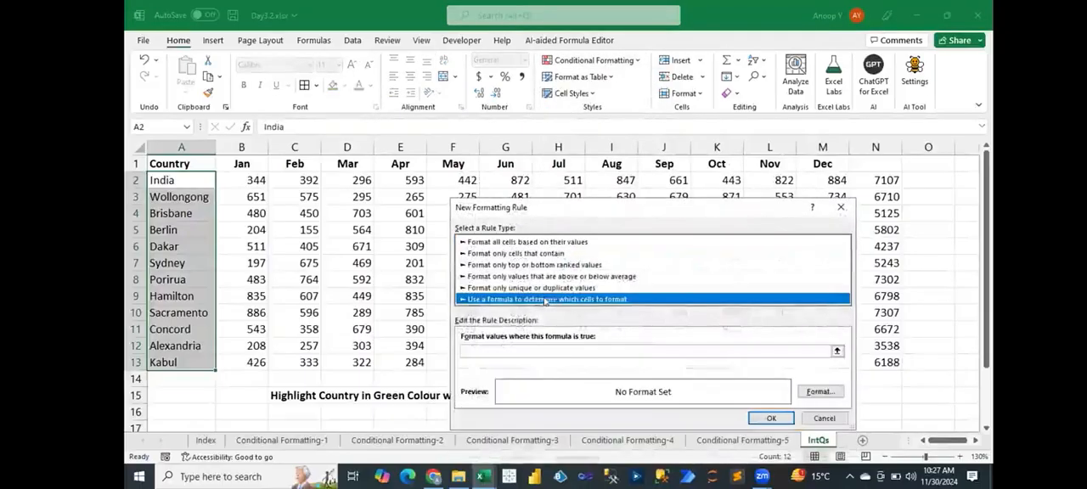
click(538, 346)
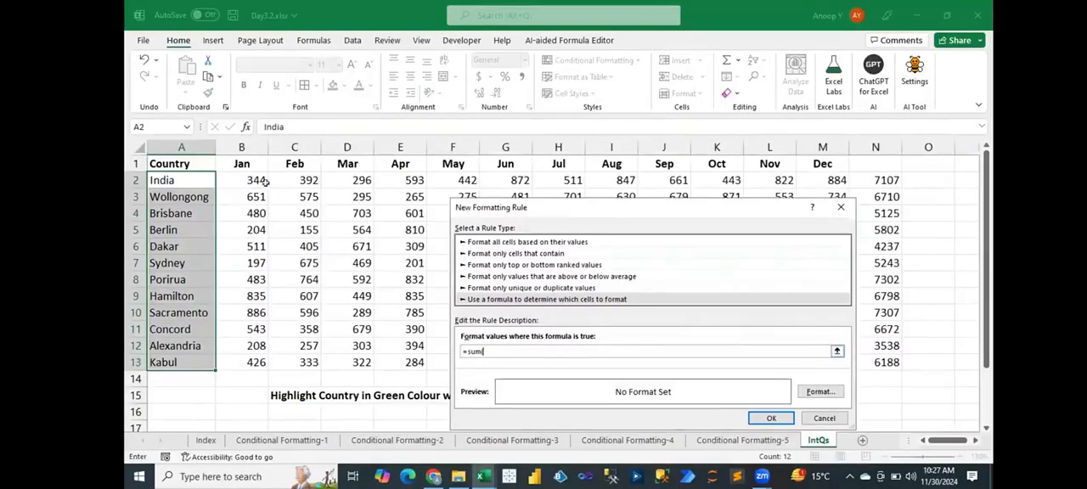
drag(254, 180, 810, 171)
text()>=6000)
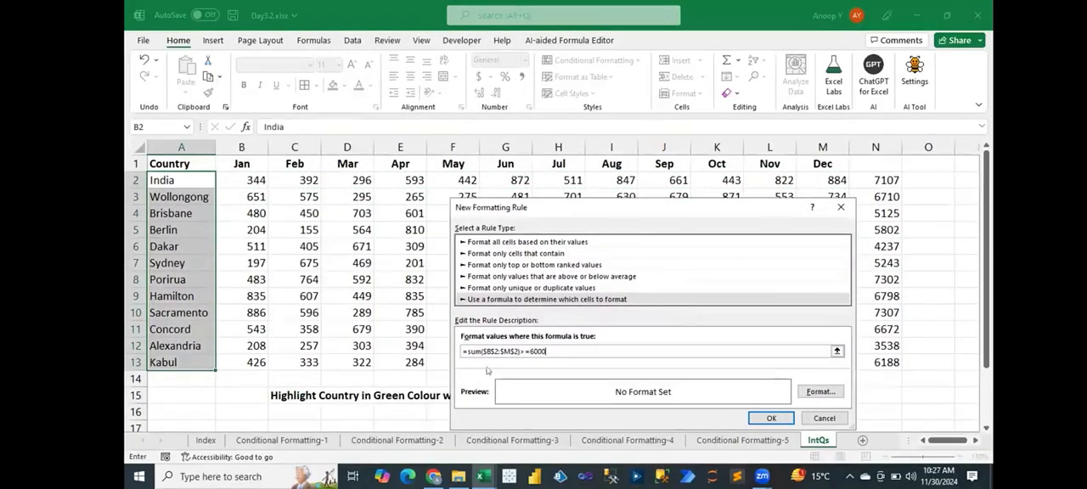
key(BackSpace)
key(BackSpace)
- Give the new rule a light green fill, copy its formula for reuse and apply the rule
click(816, 393)
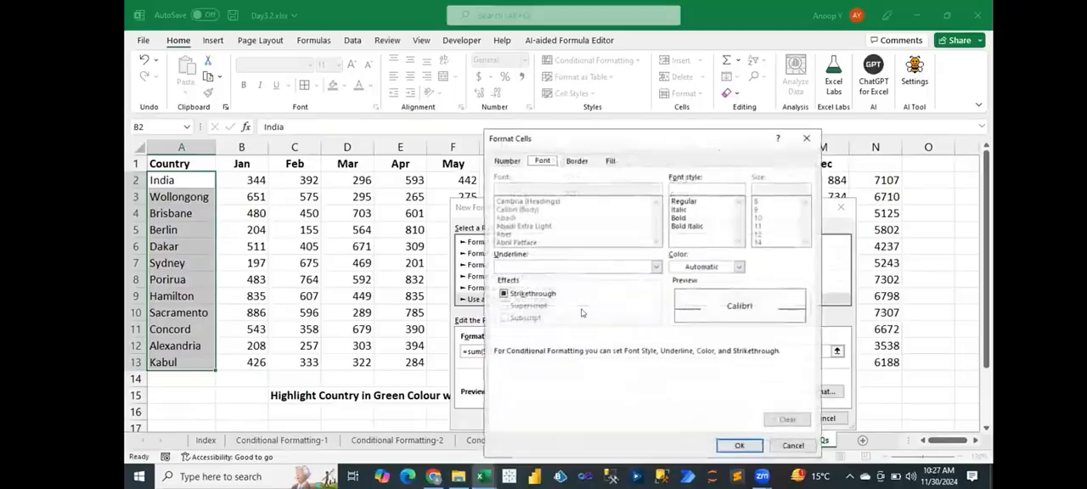
click(608, 161)
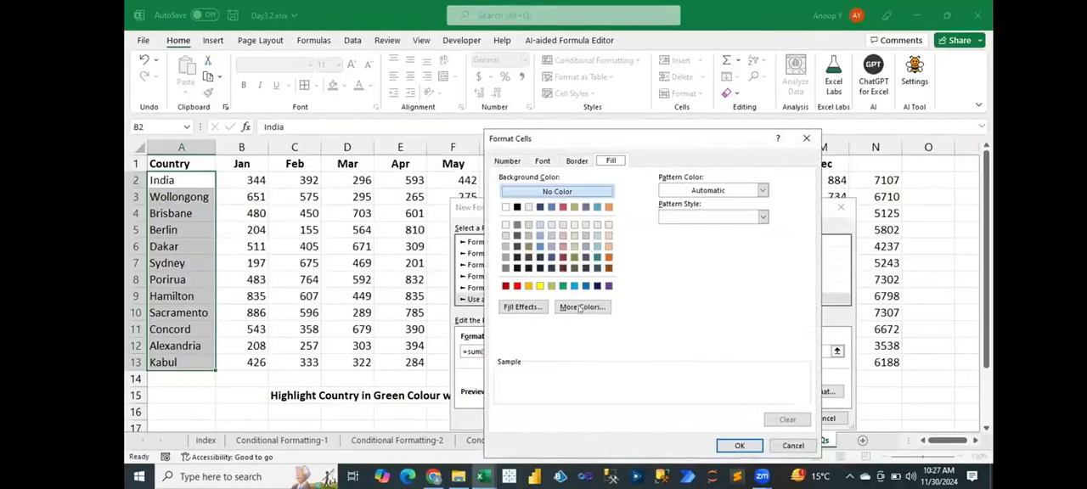
click(552, 286)
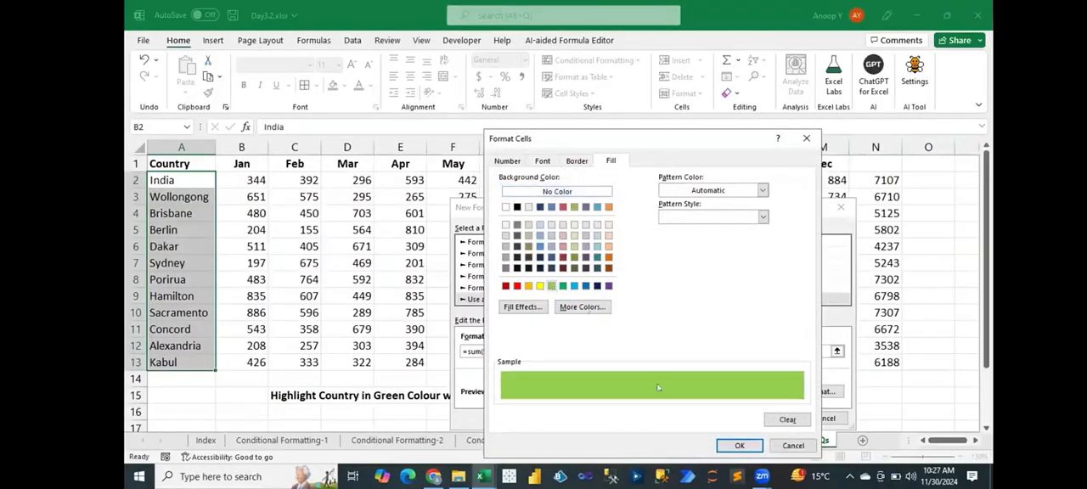
click(739, 446)
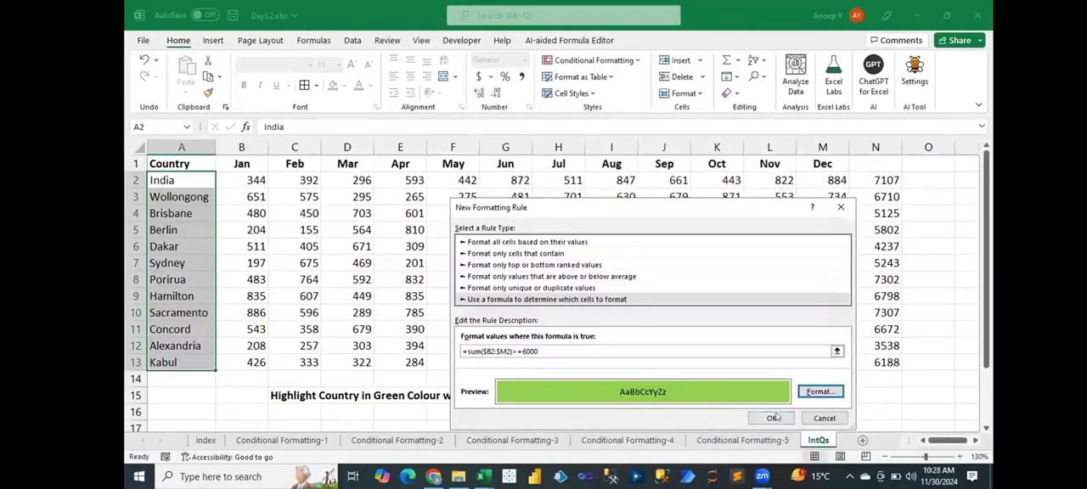
drag(541, 349, 455, 348)
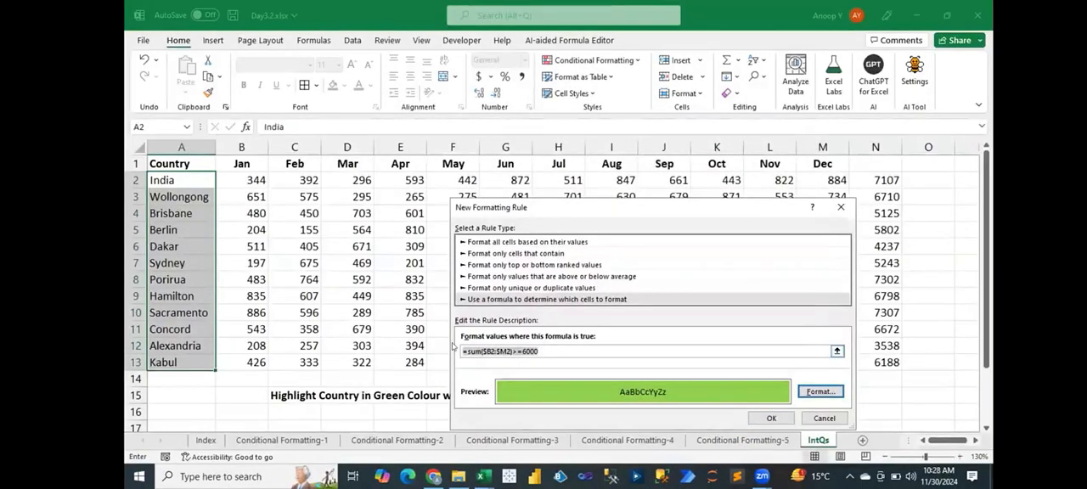
click(771, 418)
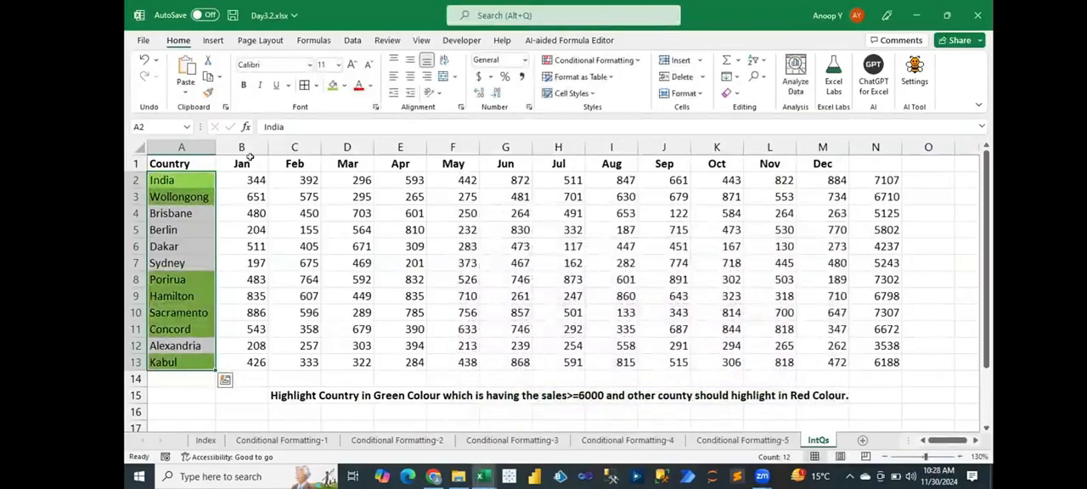
- Add a second formula-based conditional formatting rule for the countries in A2:A13 with =sum($B2:$M2)<6000
key(alt+o)
key(d)
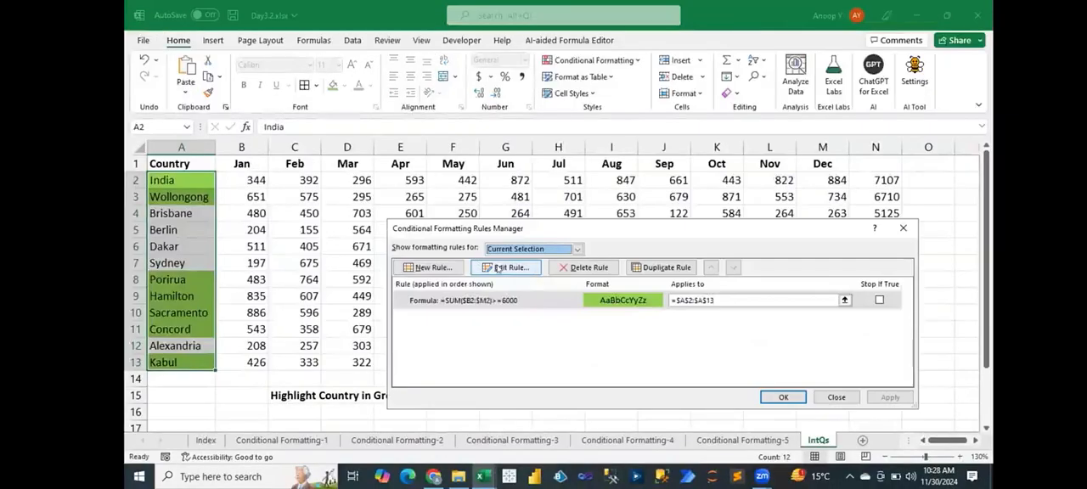
click(427, 267)
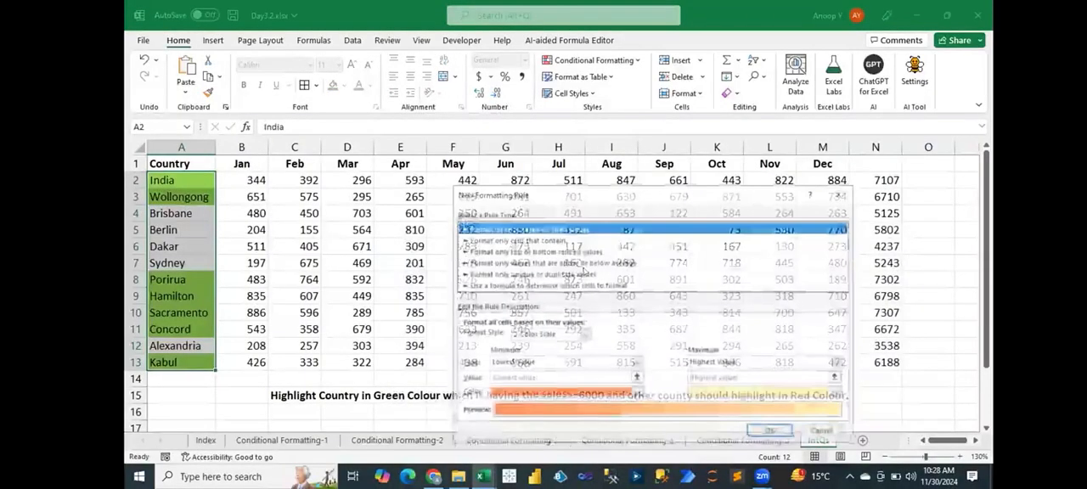
click(555, 286)
click(525, 340)
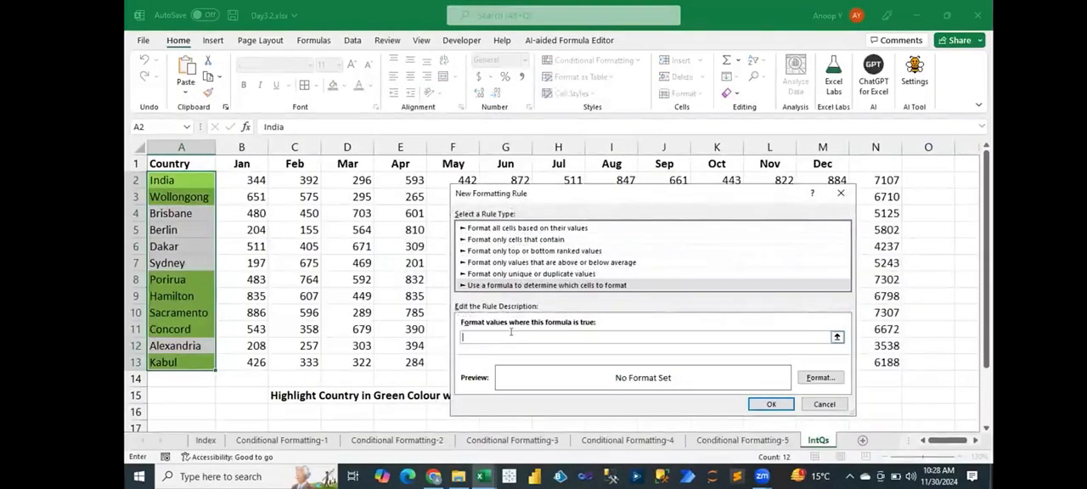
text(=sum($B2:$M2)>6000)
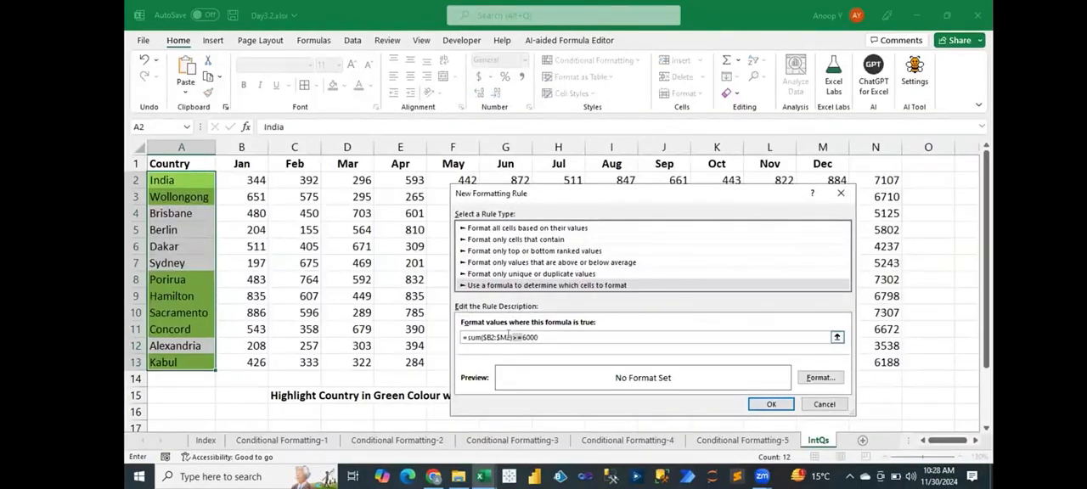
text(<)
- Give the below-6000 rule a red fill with white font and apply it to the country cells
click(821, 377)
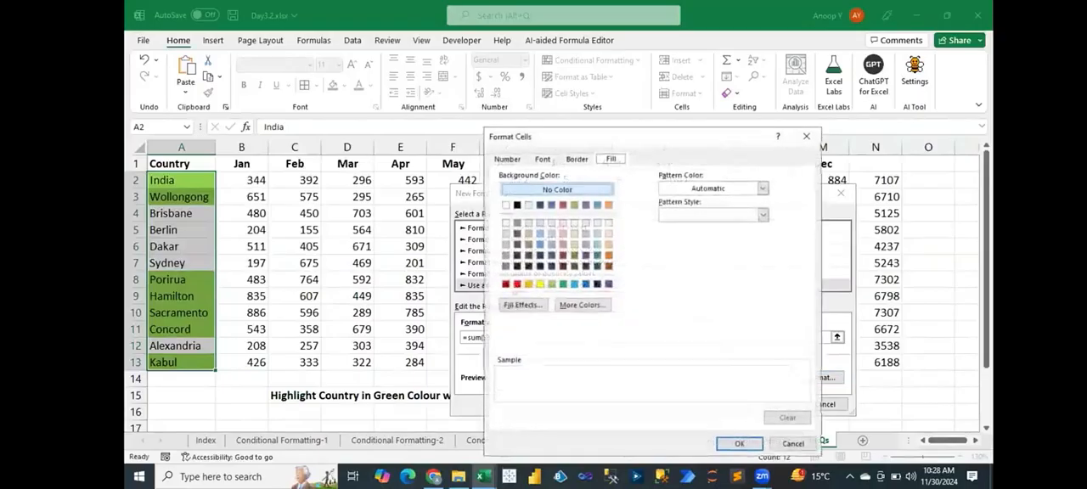
click(516, 284)
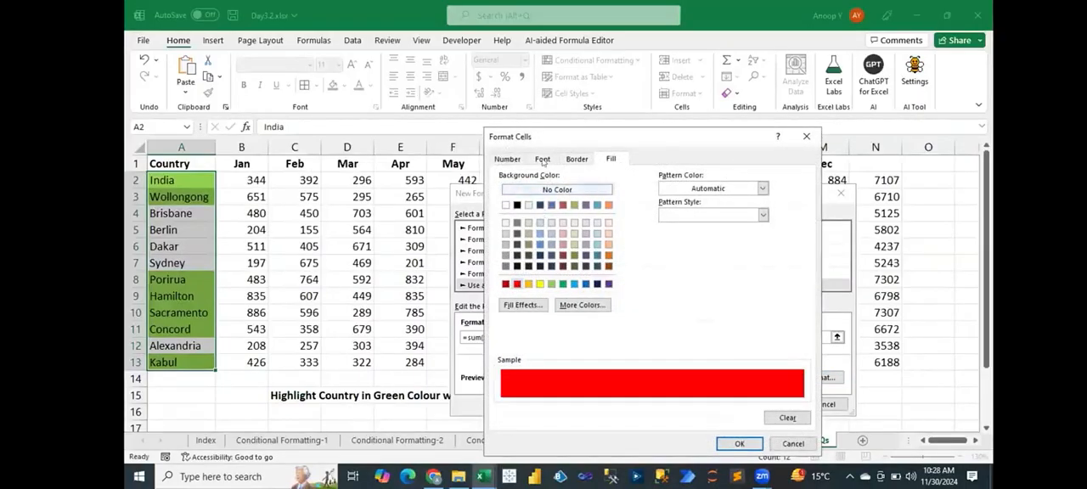
click(543, 161)
click(697, 265)
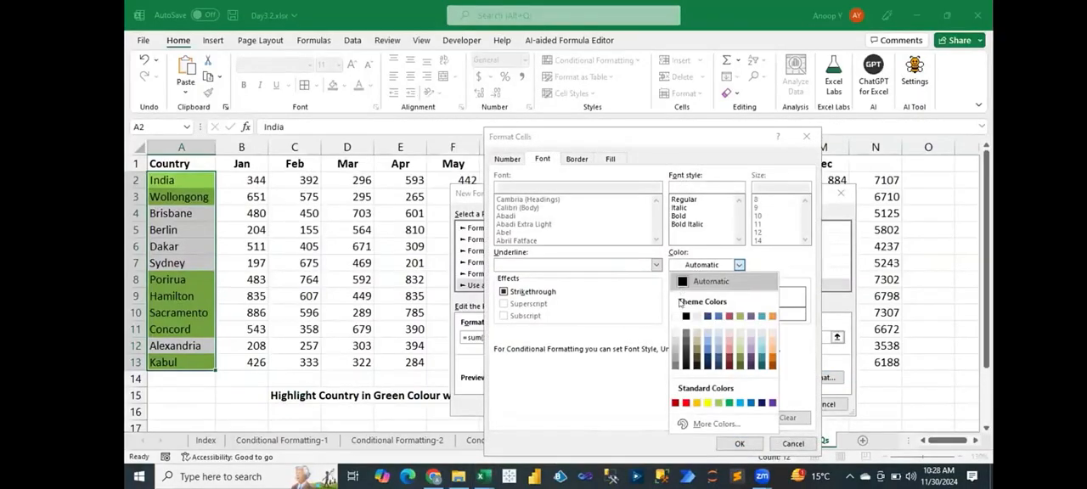
click(677, 315)
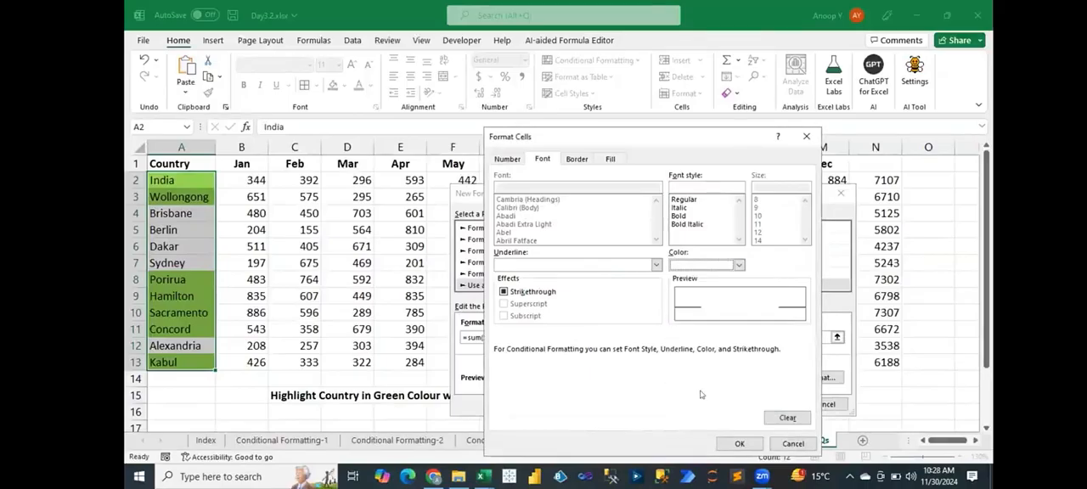
click(737, 443)
click(771, 405)
click(777, 397)
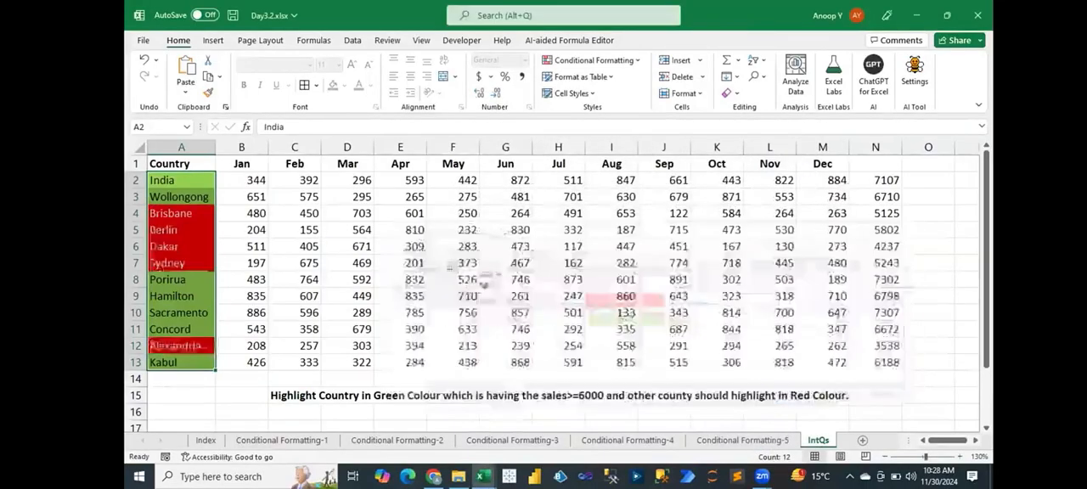
- Check the rows of the green and red countries against their sales totals in column N
click(508, 296)
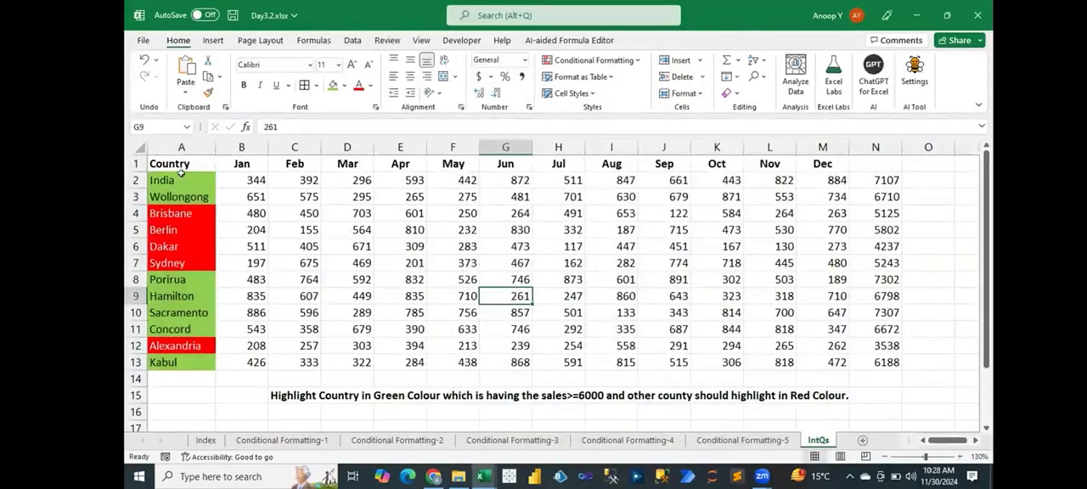
drag(180, 180, 179, 191)
key(shift+space)
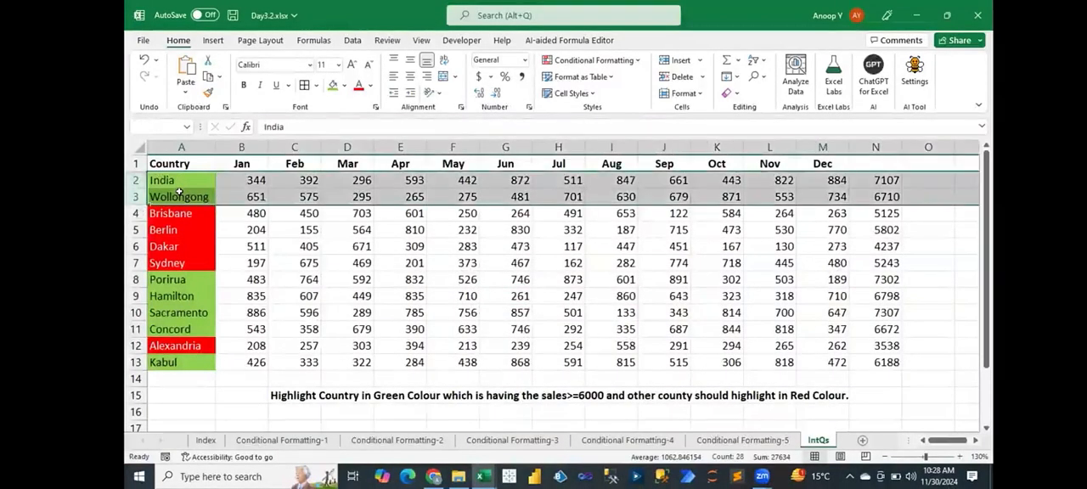
drag(133, 278, 133, 330)
drag(168, 279, 170, 327)
key(shift+space)
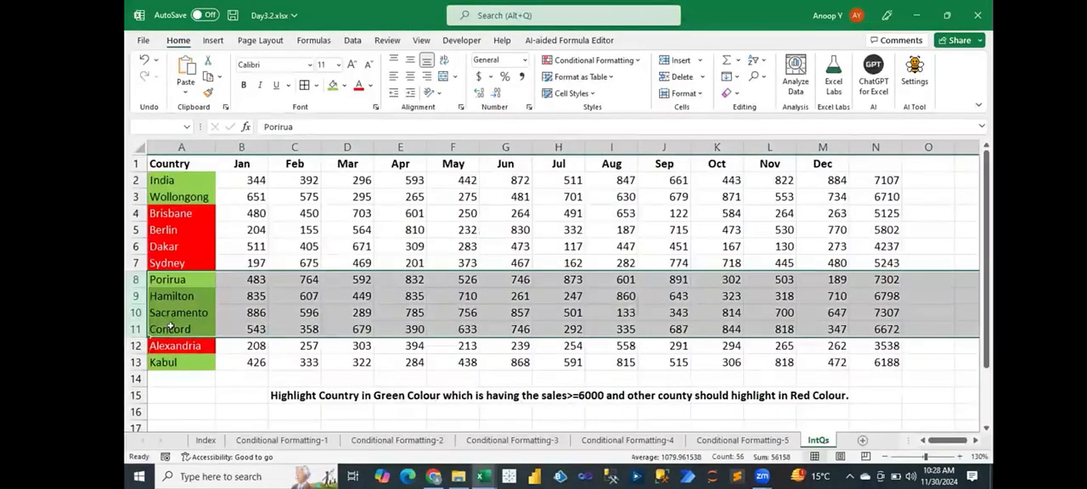
click(135, 346)
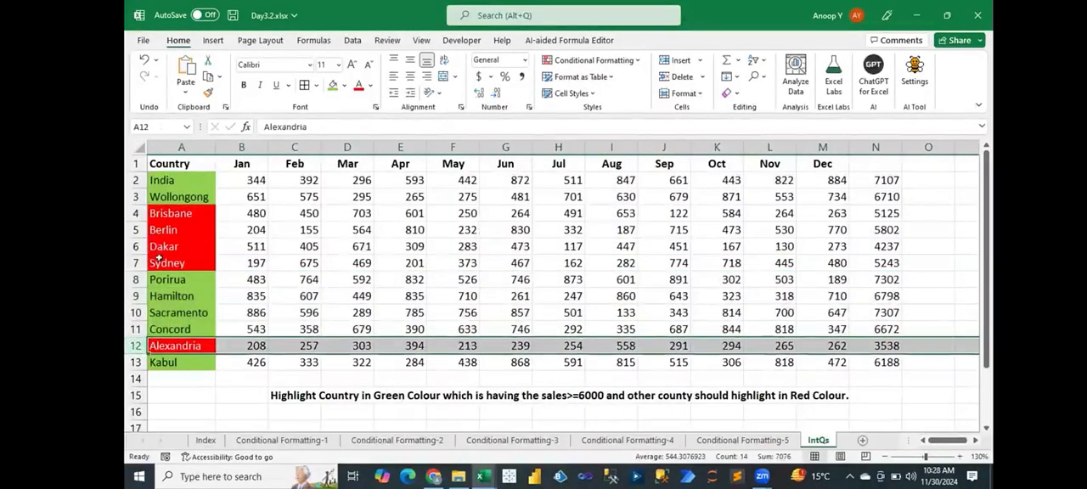
drag(134, 213, 129, 252)
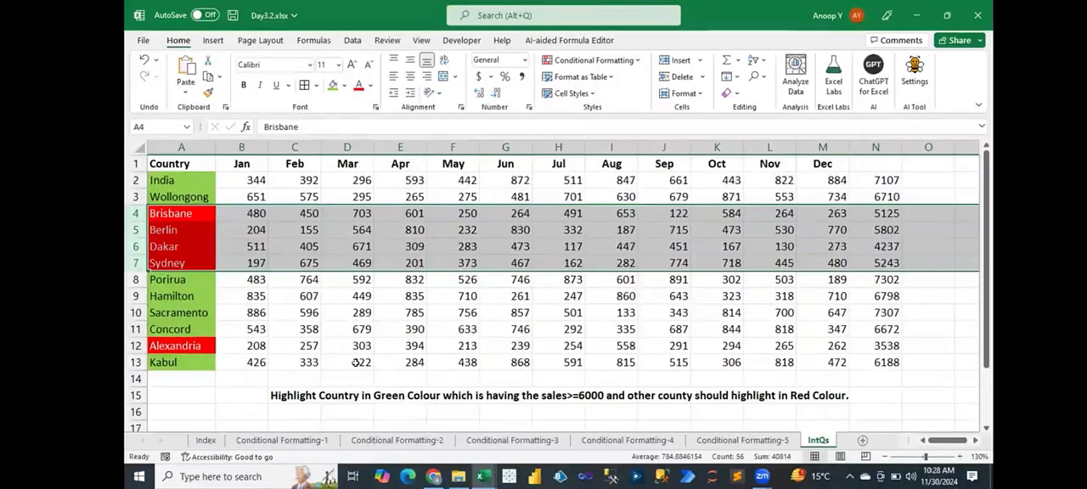
click(308, 274)
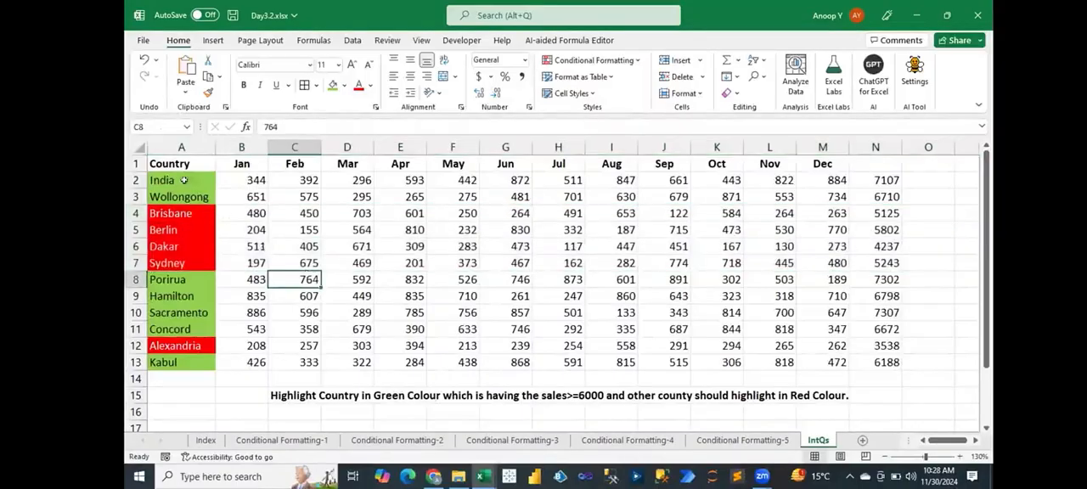
- Save the workbook with the finished country highlighting
drag(182, 174, 184, 358)
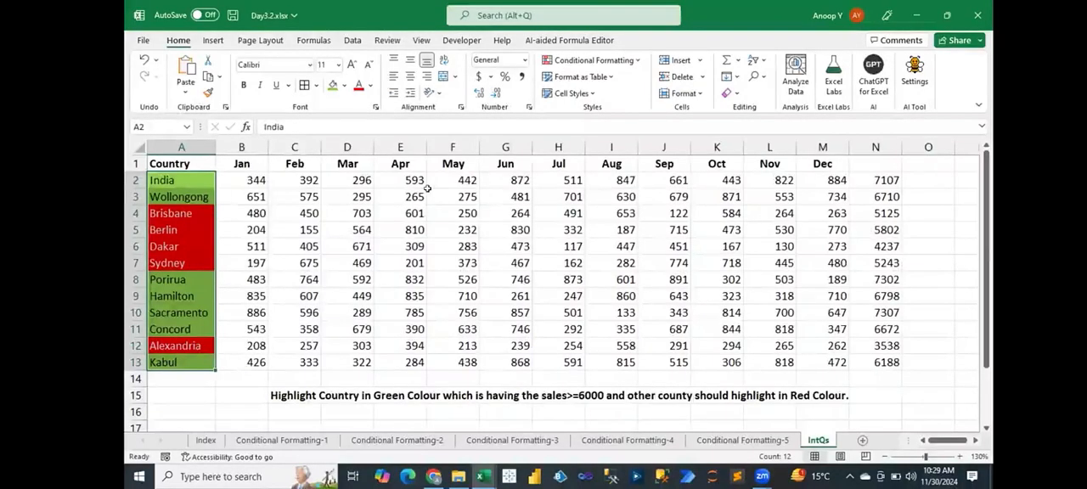
click(380, 162)
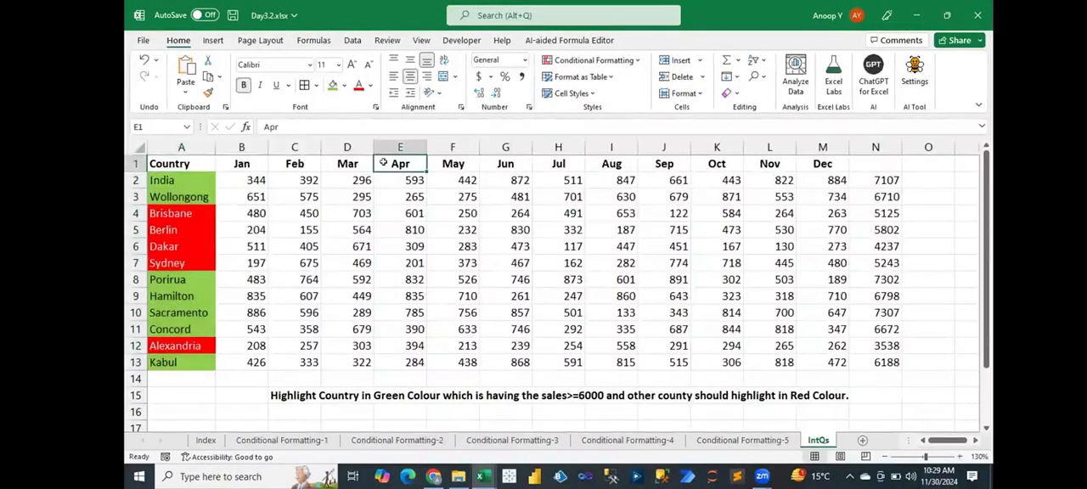
key(ctrl+s)
click(188, 180)
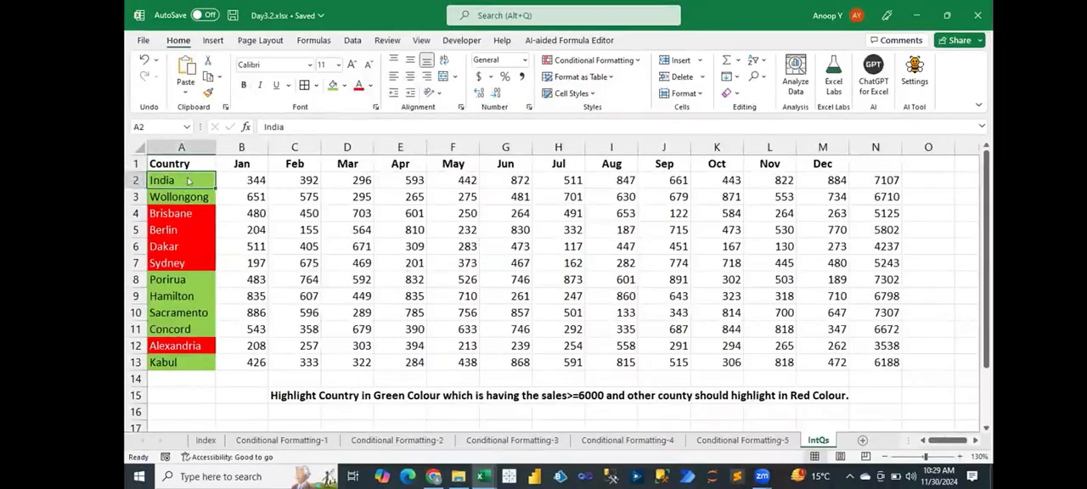
key(alt+h)
key(l)
key(r)
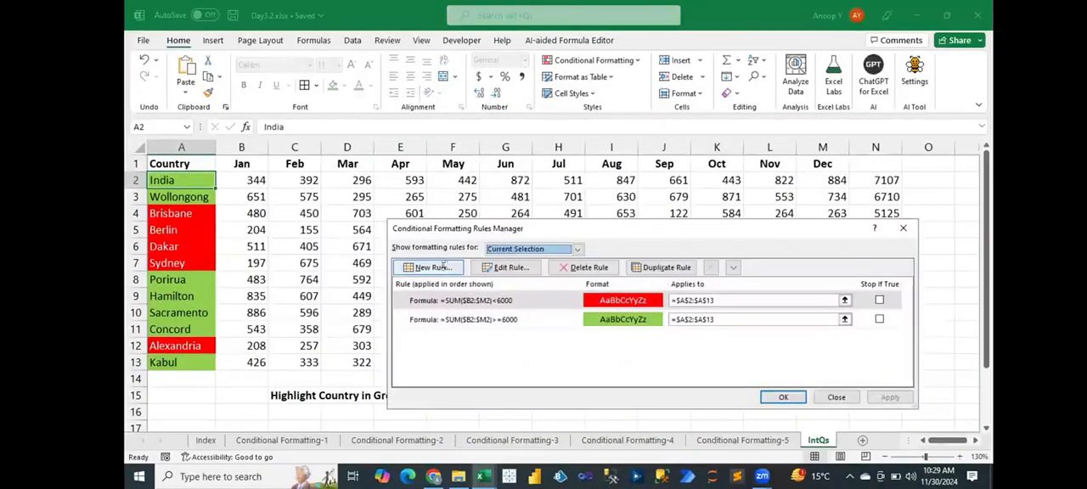
click(443, 267)
click(518, 285)
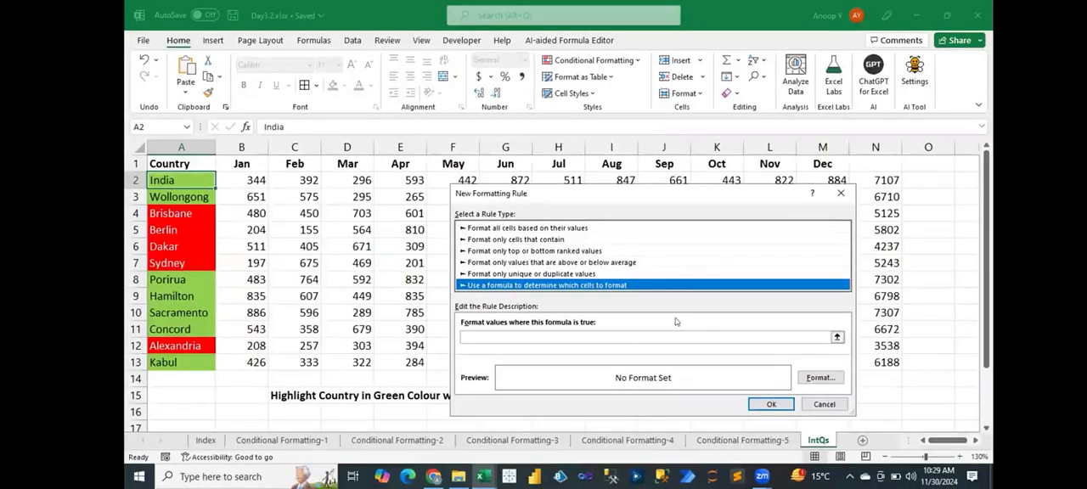
key(Escape)
key(Escape)
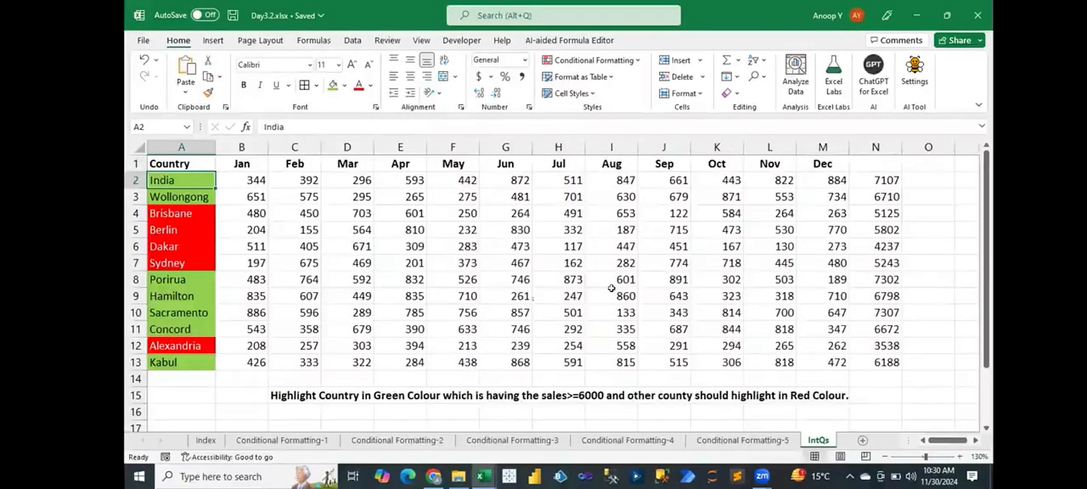
- Review the list of conditional formatting topics in B1:B4 on the Index sheet
click(207, 440)
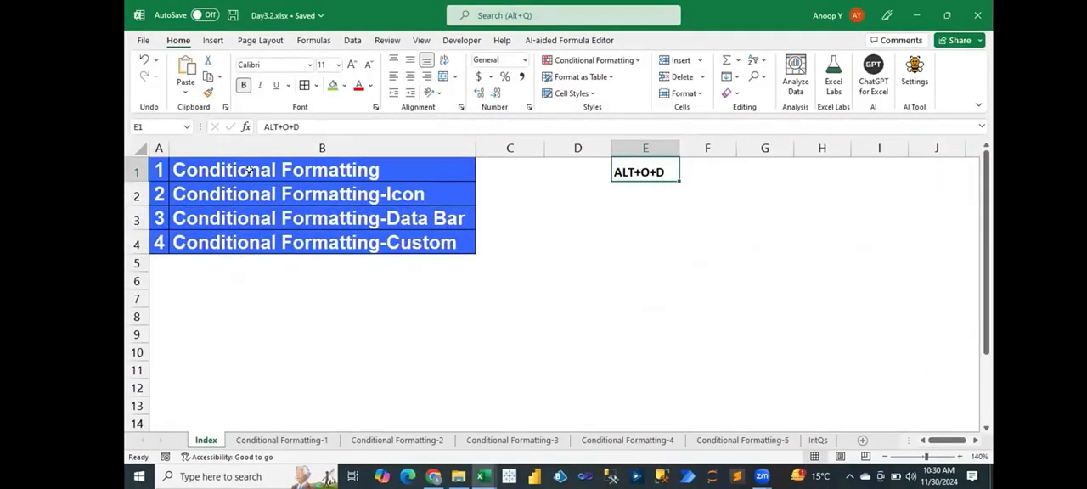
drag(244, 164, 246, 242)
click(267, 265)
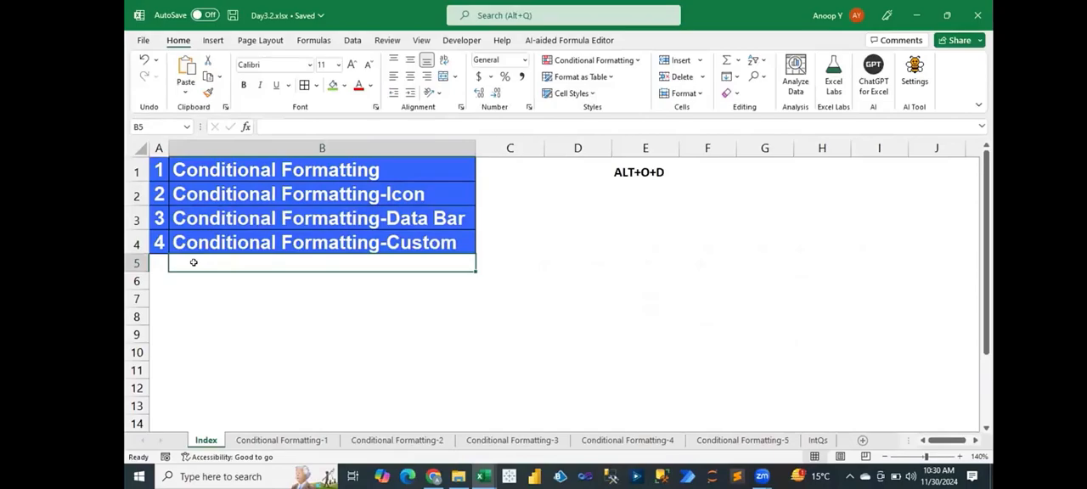
key(Left)
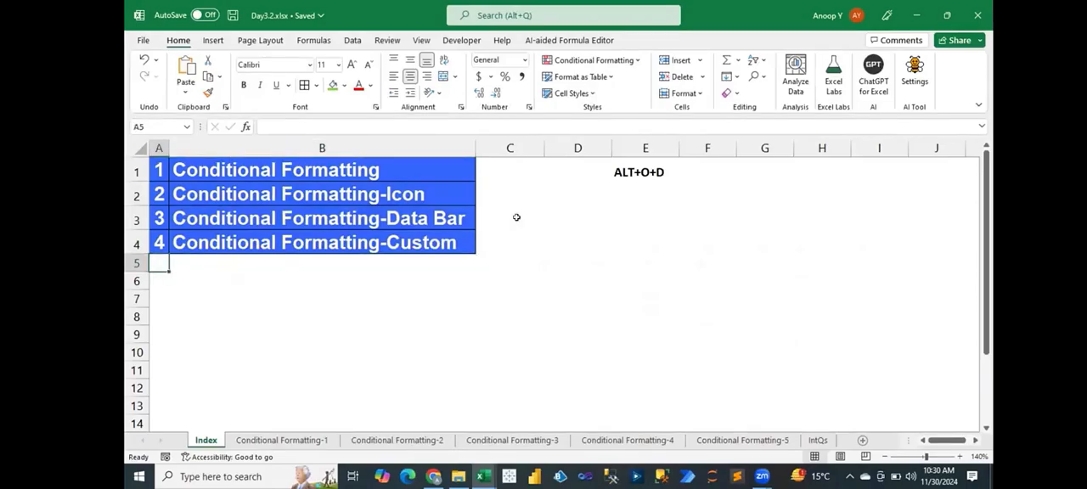